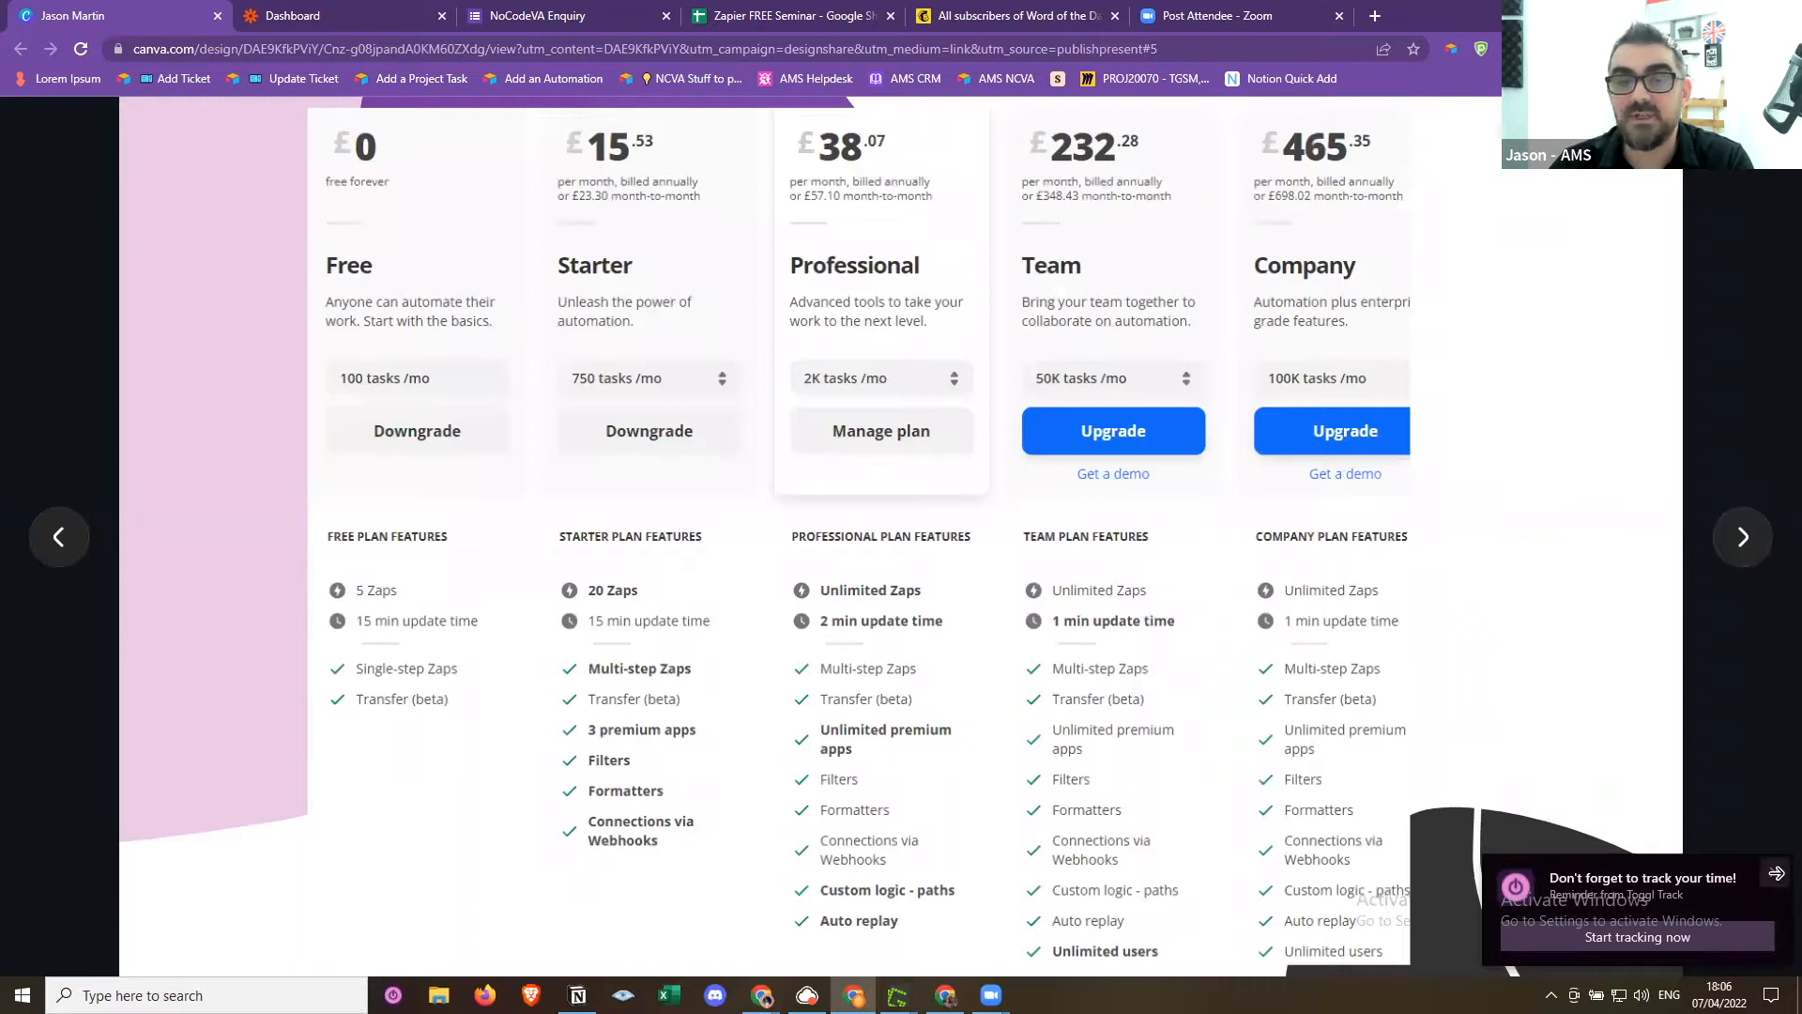
Dismiss the time-tracking reminder and advance the presentation to the "Let's Build a Zap" slide
{"action": "left_click", "coordinate": [1775, 875]}
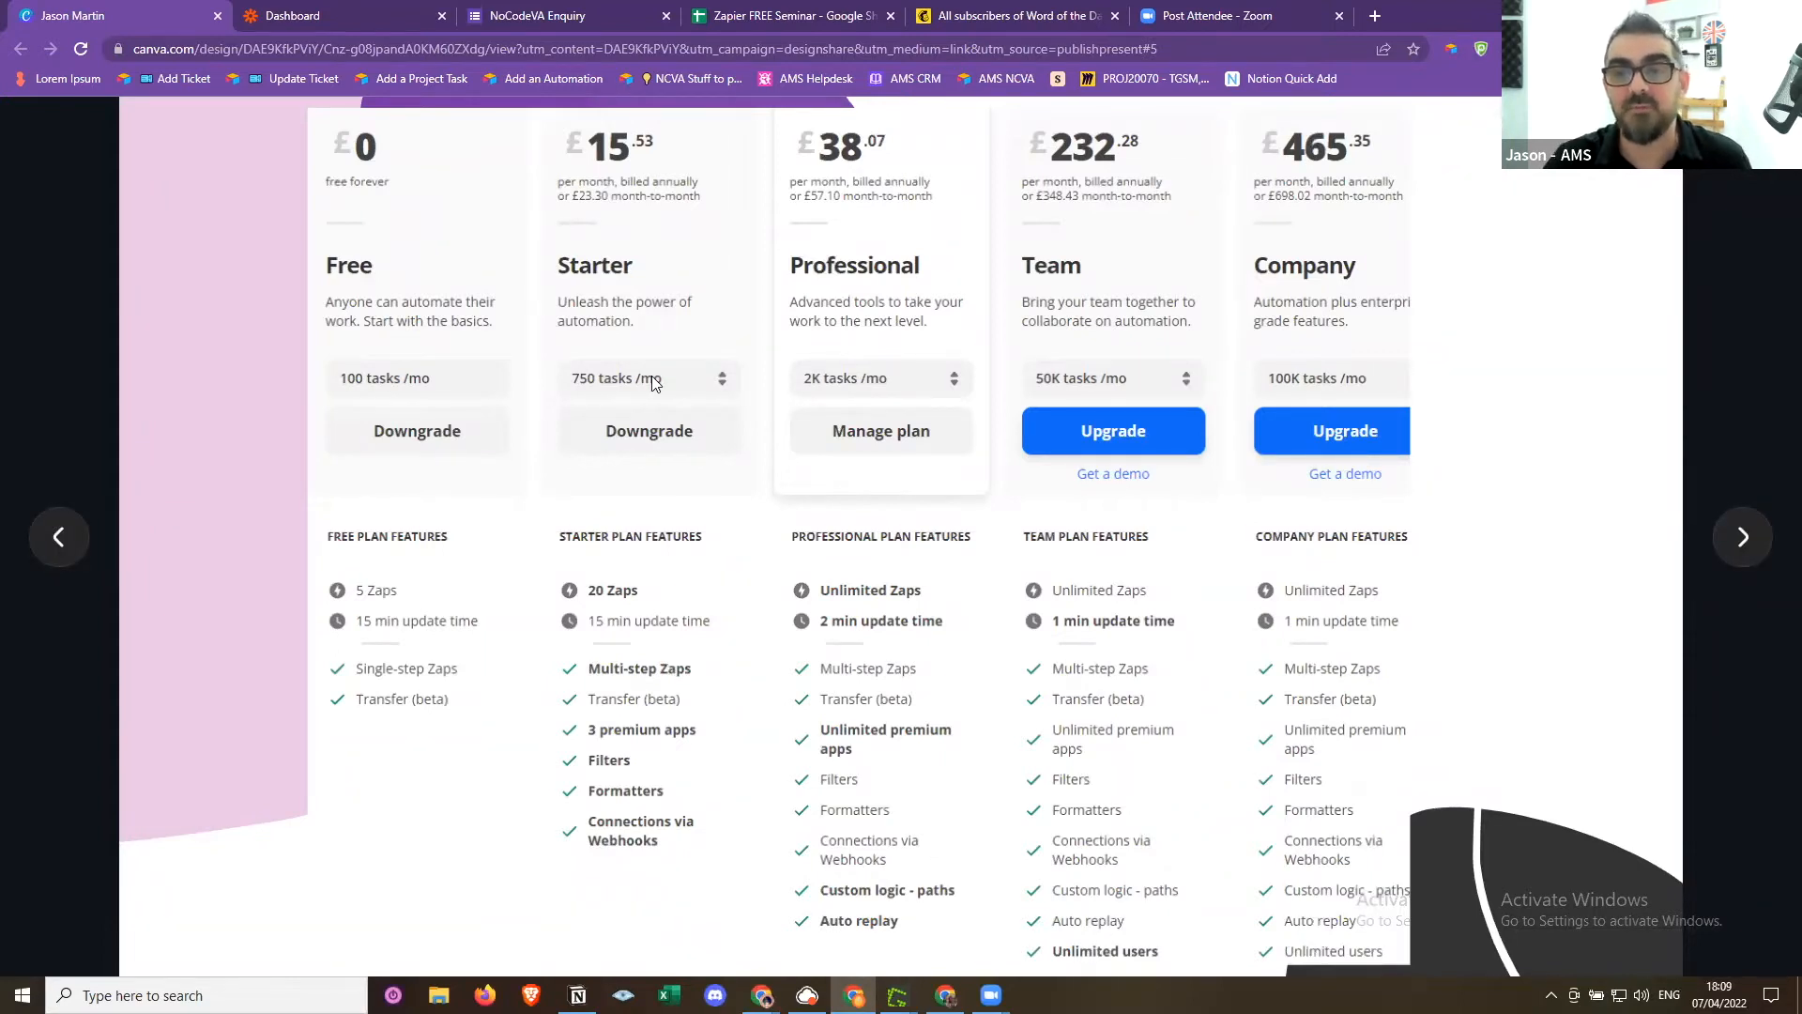
{"action": "key", "text": "Right"}
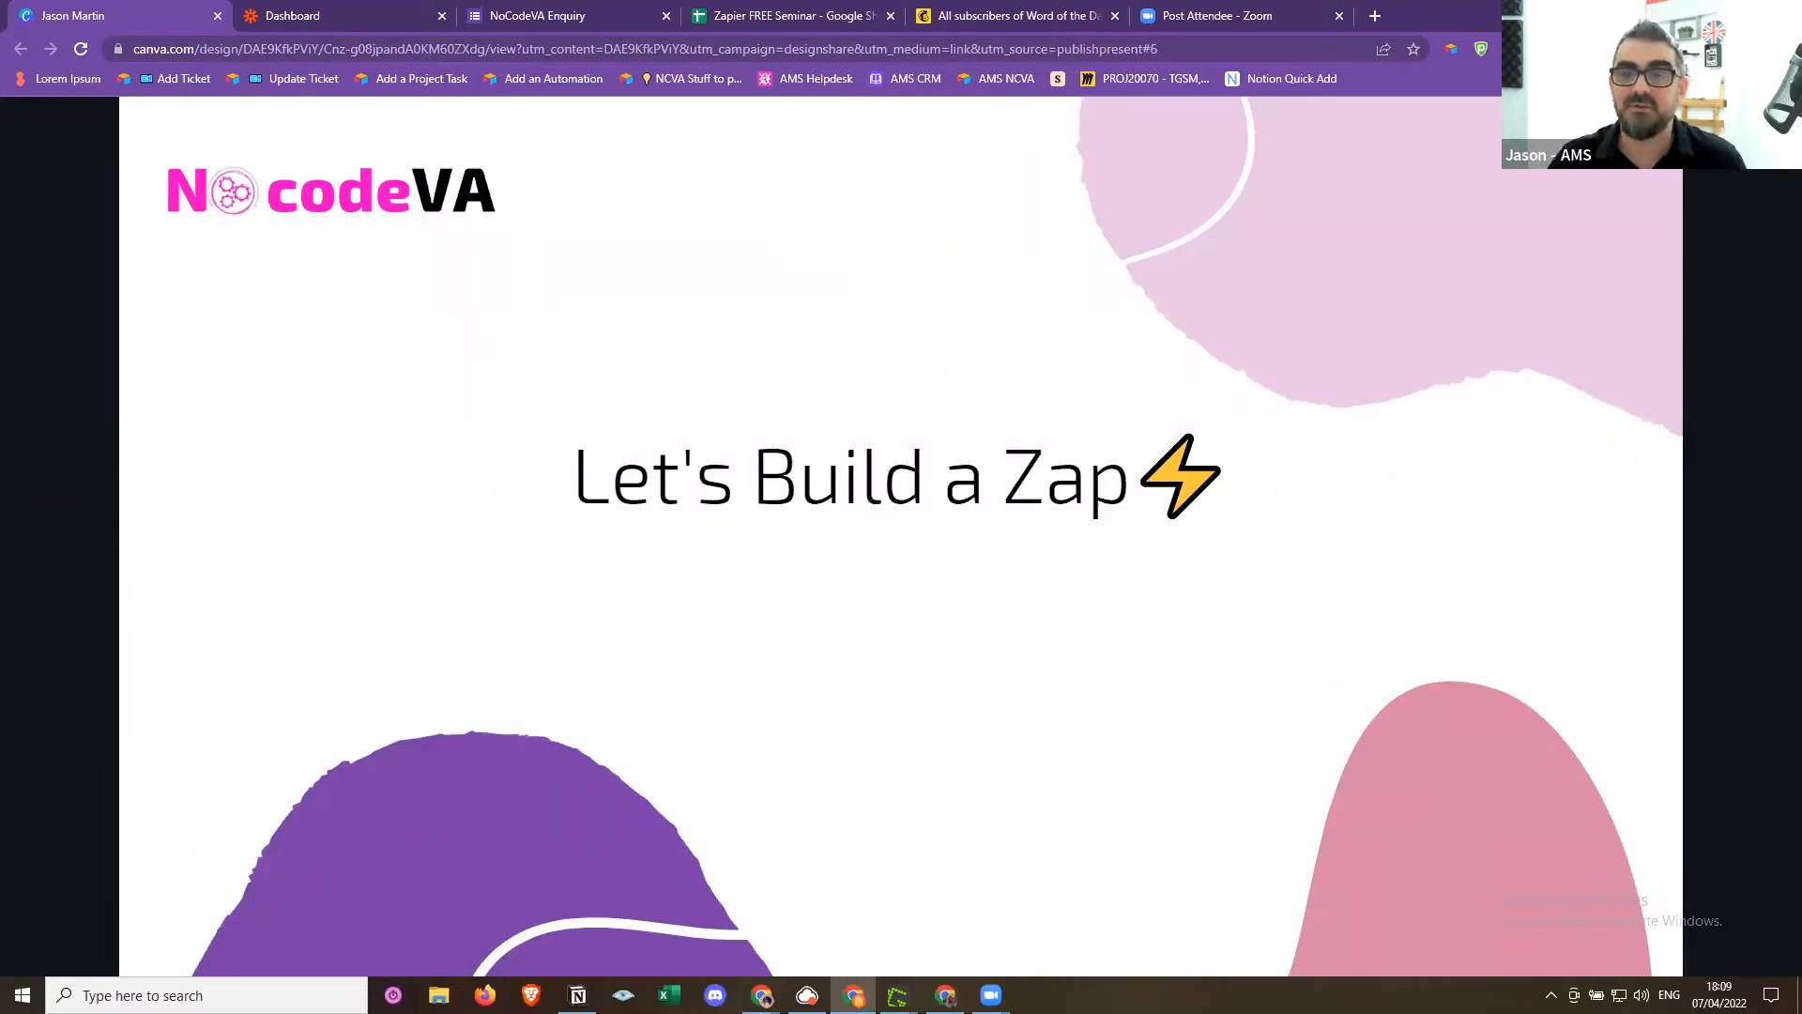
Switch to the Zapier dashboard and look over its workflow builder and recommended workflows
{"action": "left_click", "coordinate": [339, 8]}
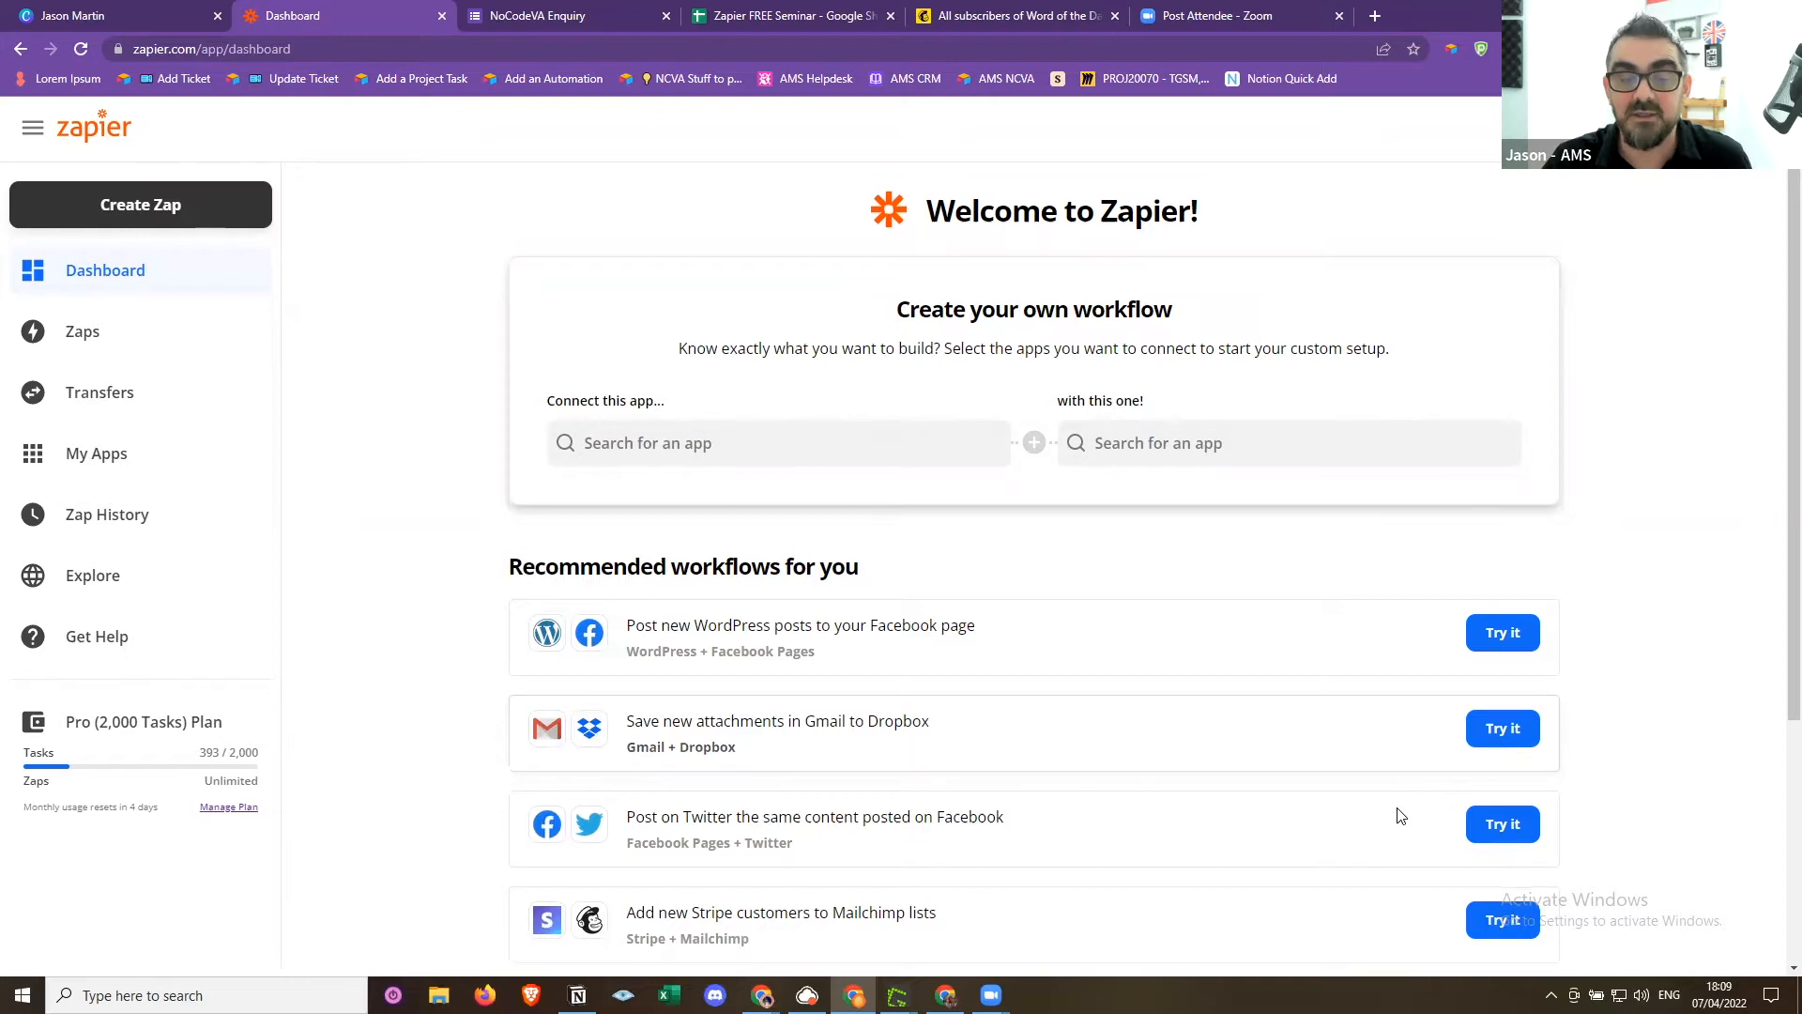
{"action": "scroll", "coordinate": [1113, 570], "scroll_direction": "down", "scroll_amount": 2}
{"action": "scroll", "coordinate": [1098, 610], "scroll_direction": "down", "scroll_amount": 2}
{"action": "scroll", "coordinate": [1103, 679], "scroll_direction": "up", "scroll_amount": 4}
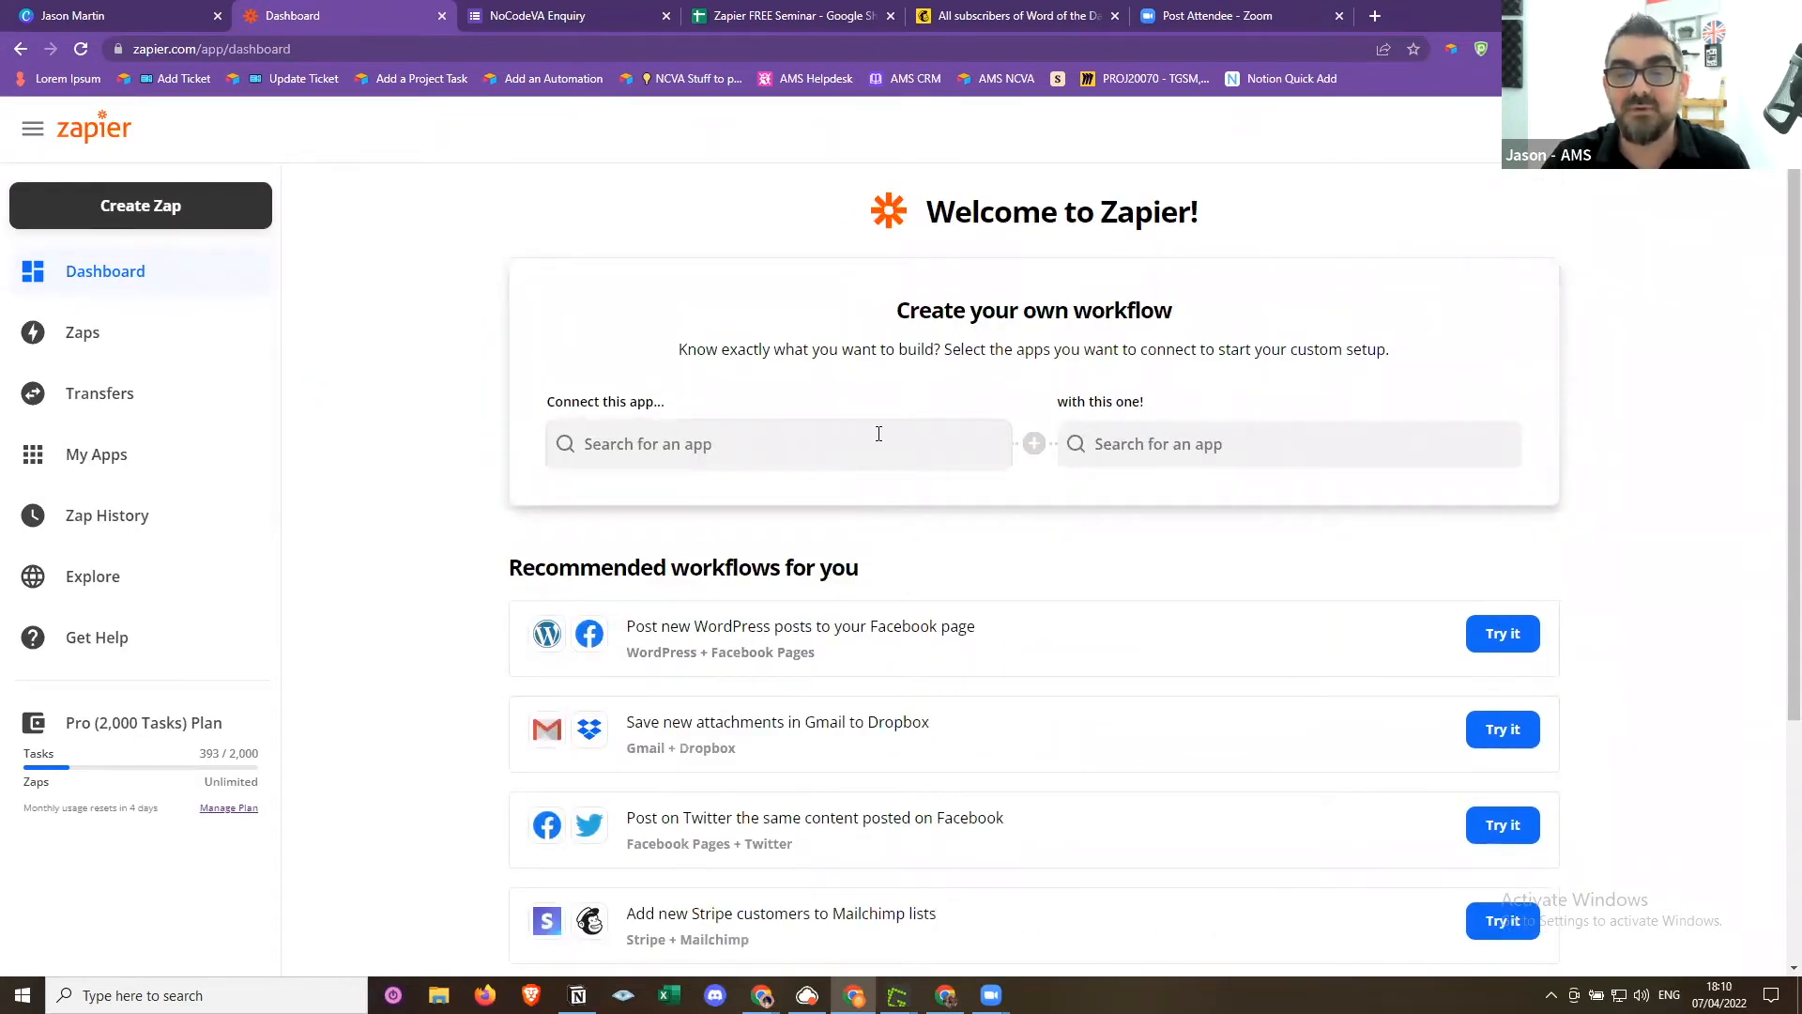
Choose Google Forms and Mailchimp as the two apps to connect in the dashboard's custom workflow
{"action": "left_click", "coordinate": [706, 443]}
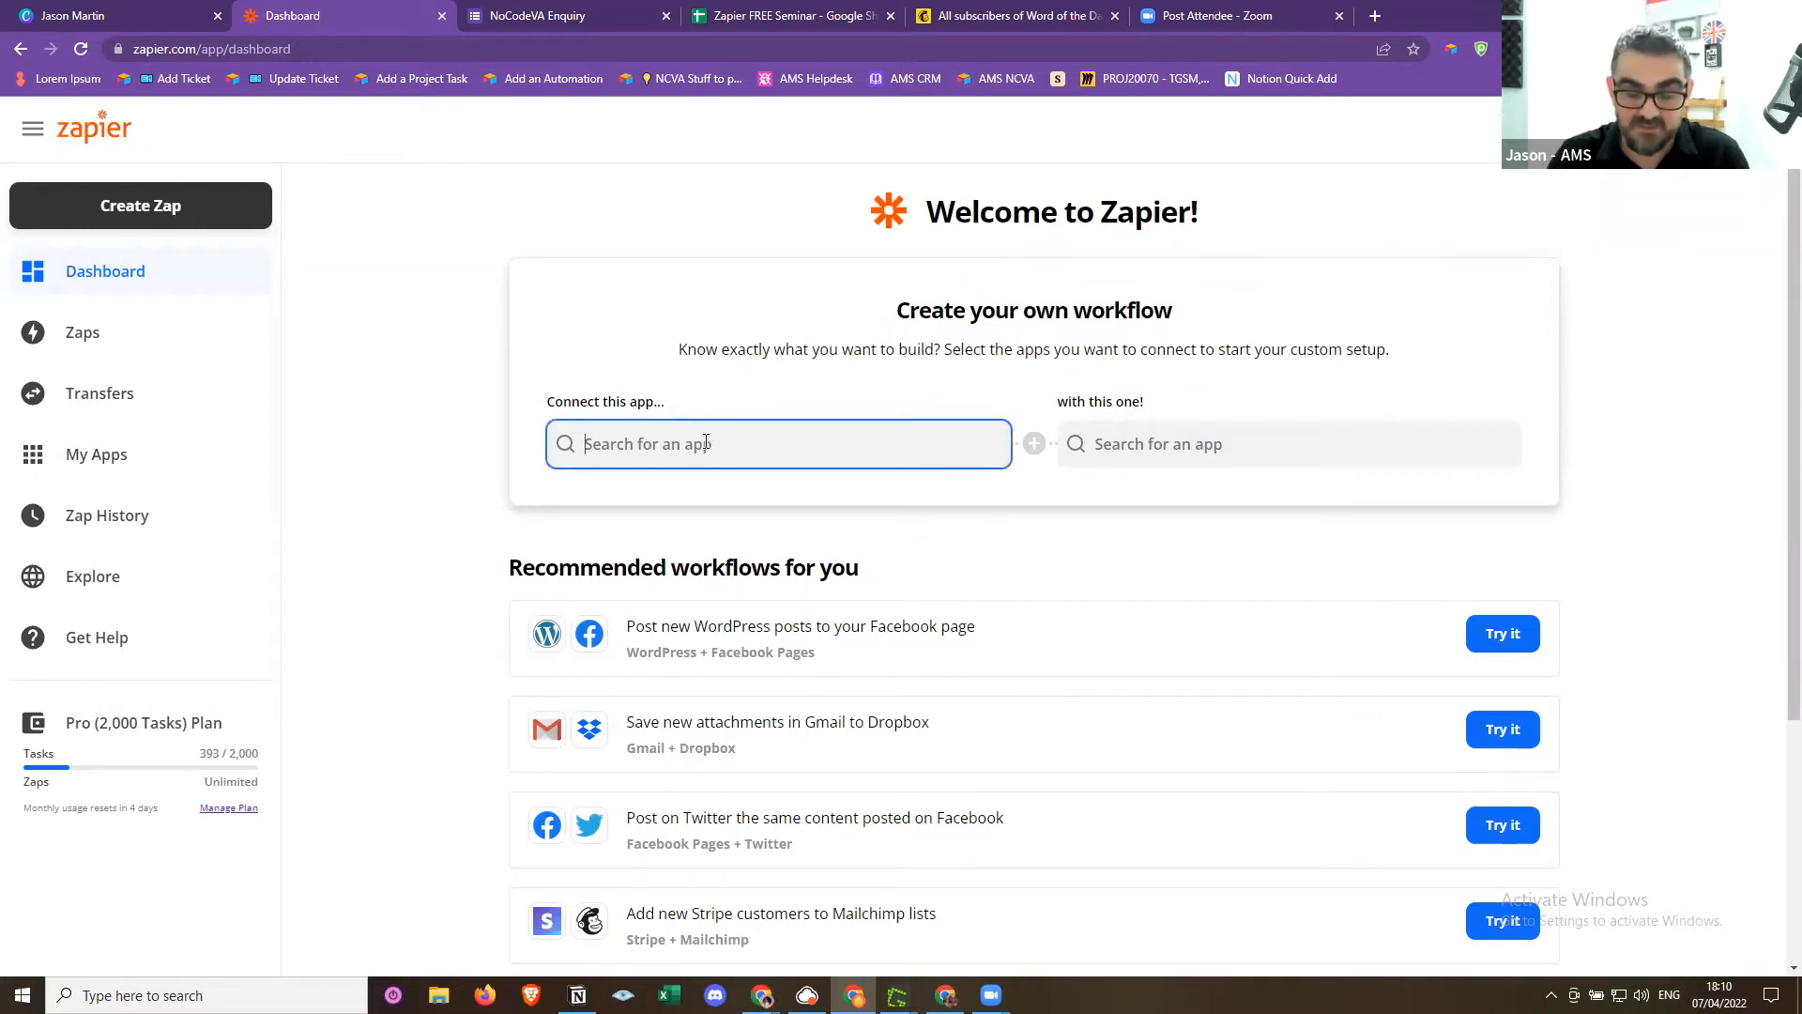
{"action": "type", "text": "google f"}
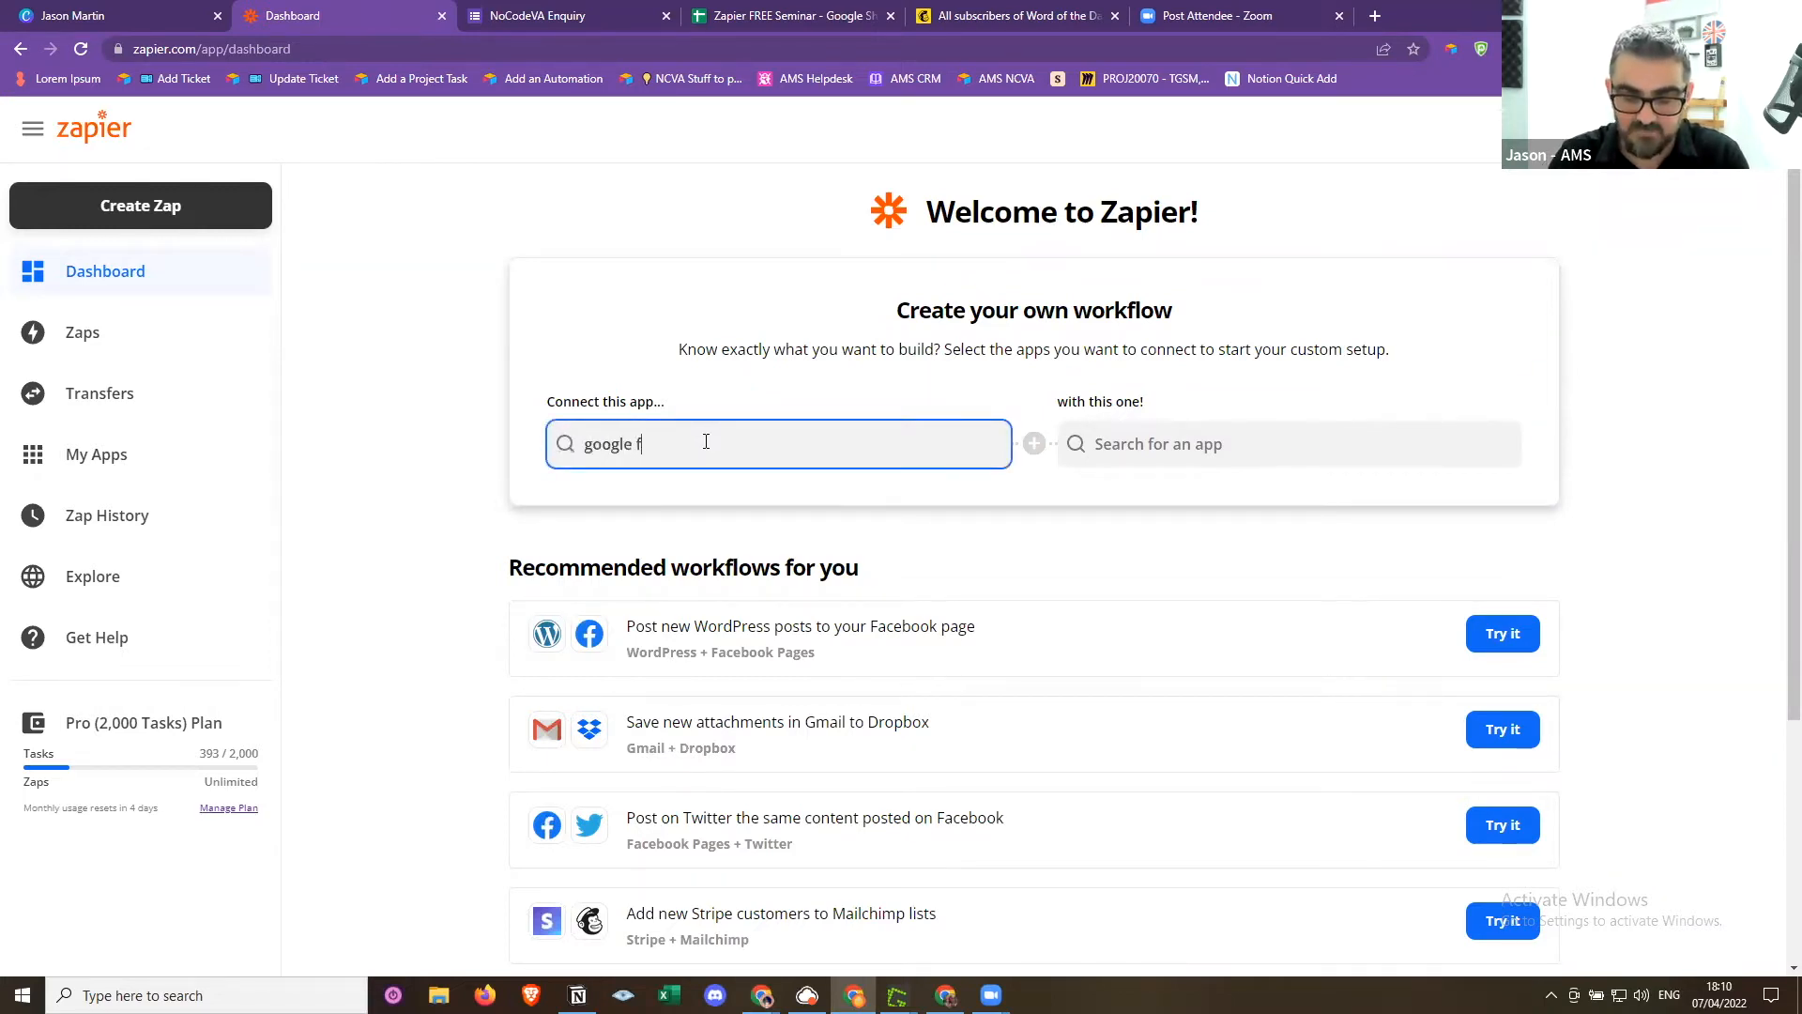
{"action": "type", "text": "orms"}
{"action": "left_click", "coordinate": [657, 505]}
{"action": "left_click", "coordinate": [1174, 445]}
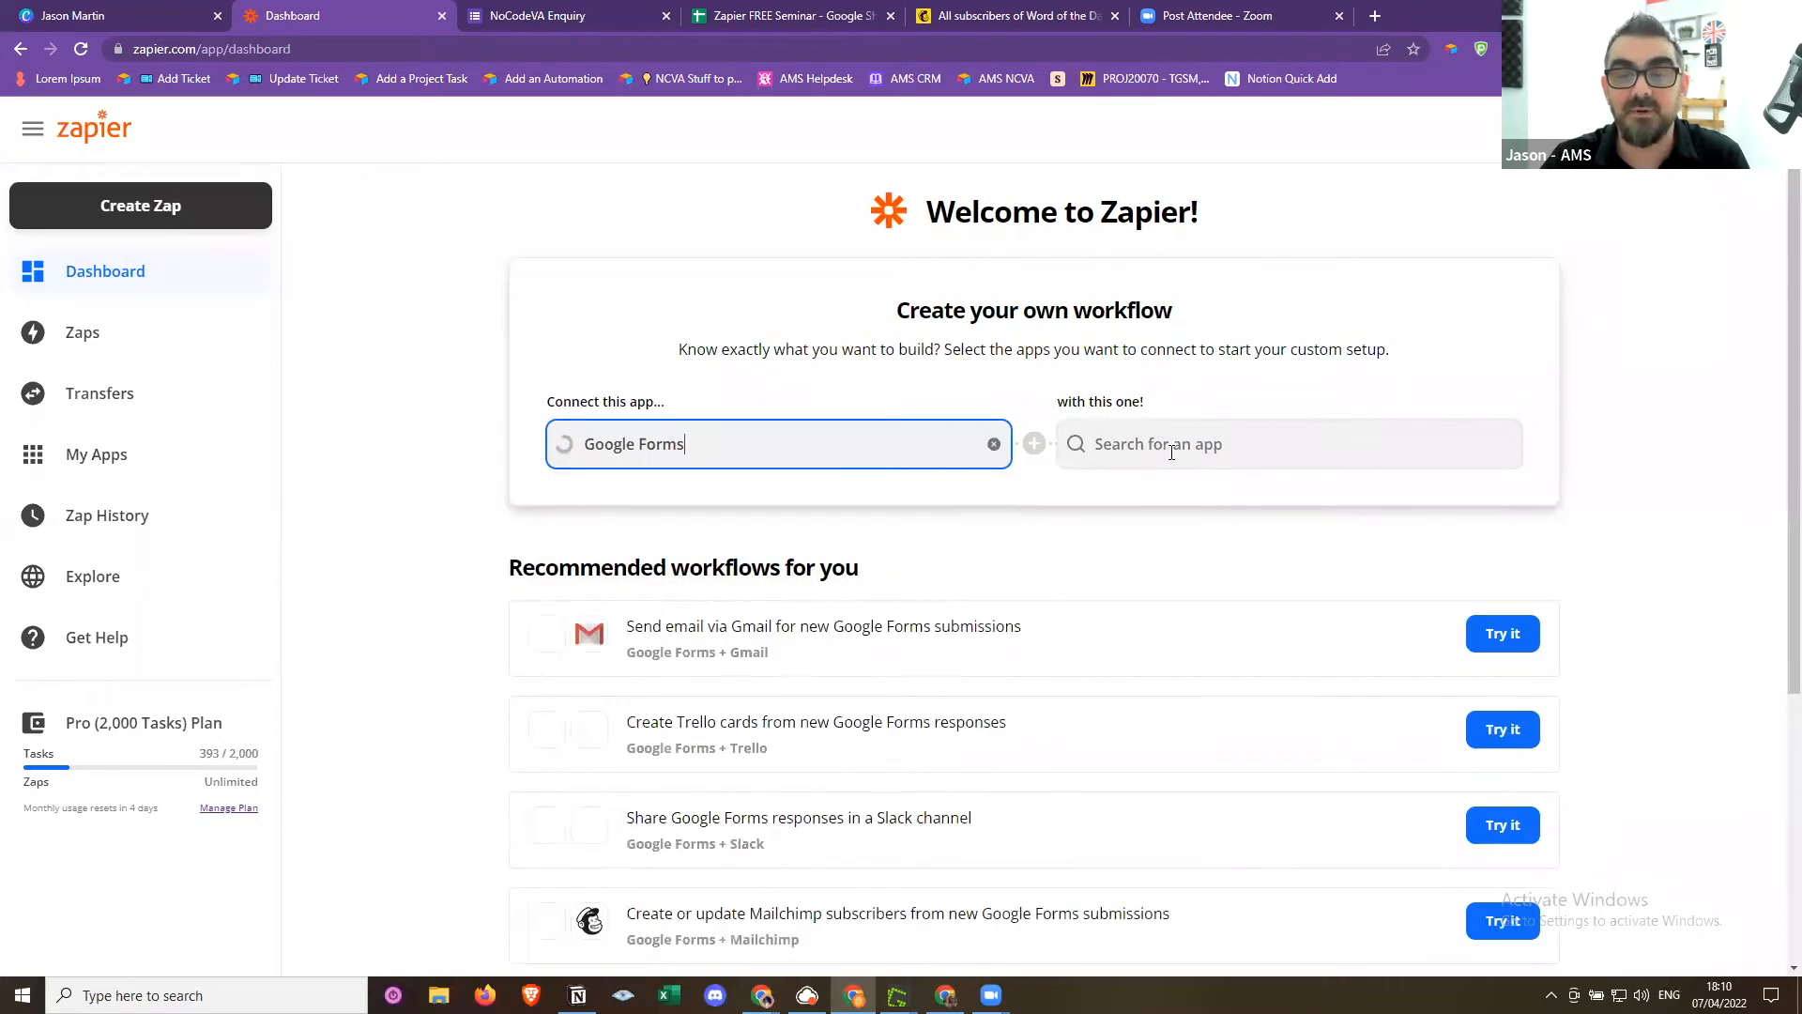
{"action": "type", "text": "mailc"}
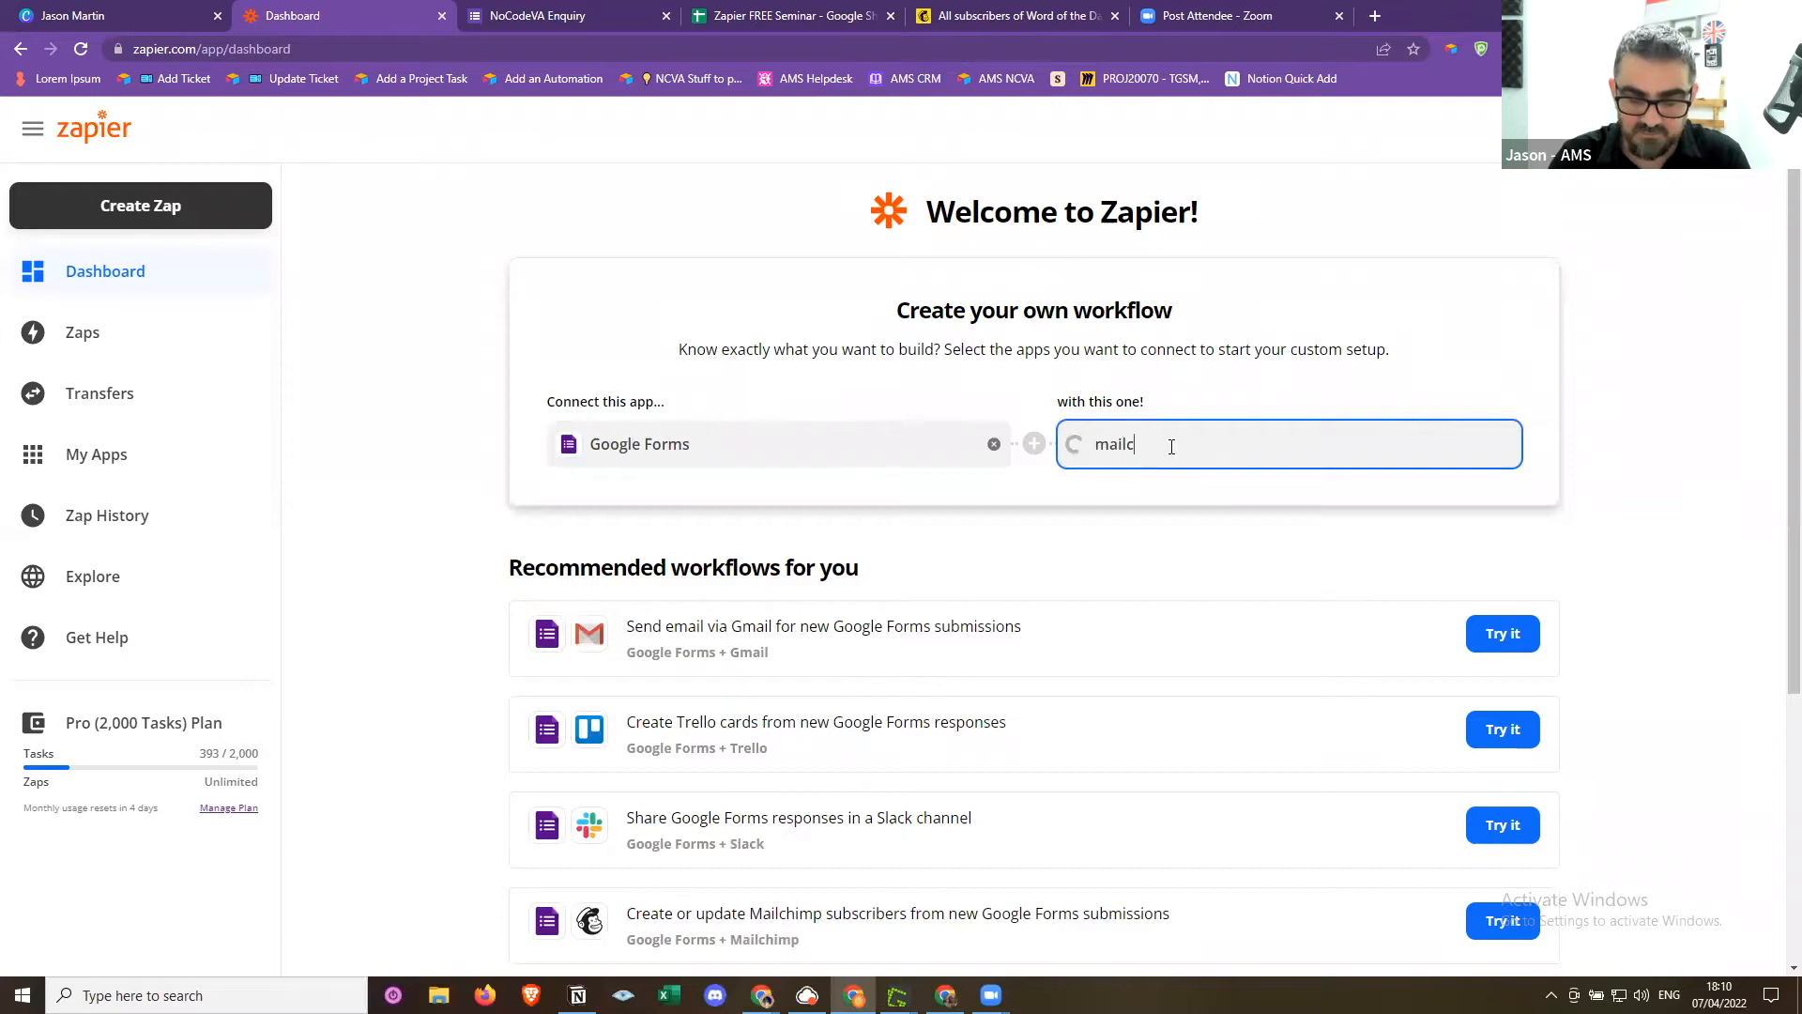
{"action": "type", "text": "himp"}
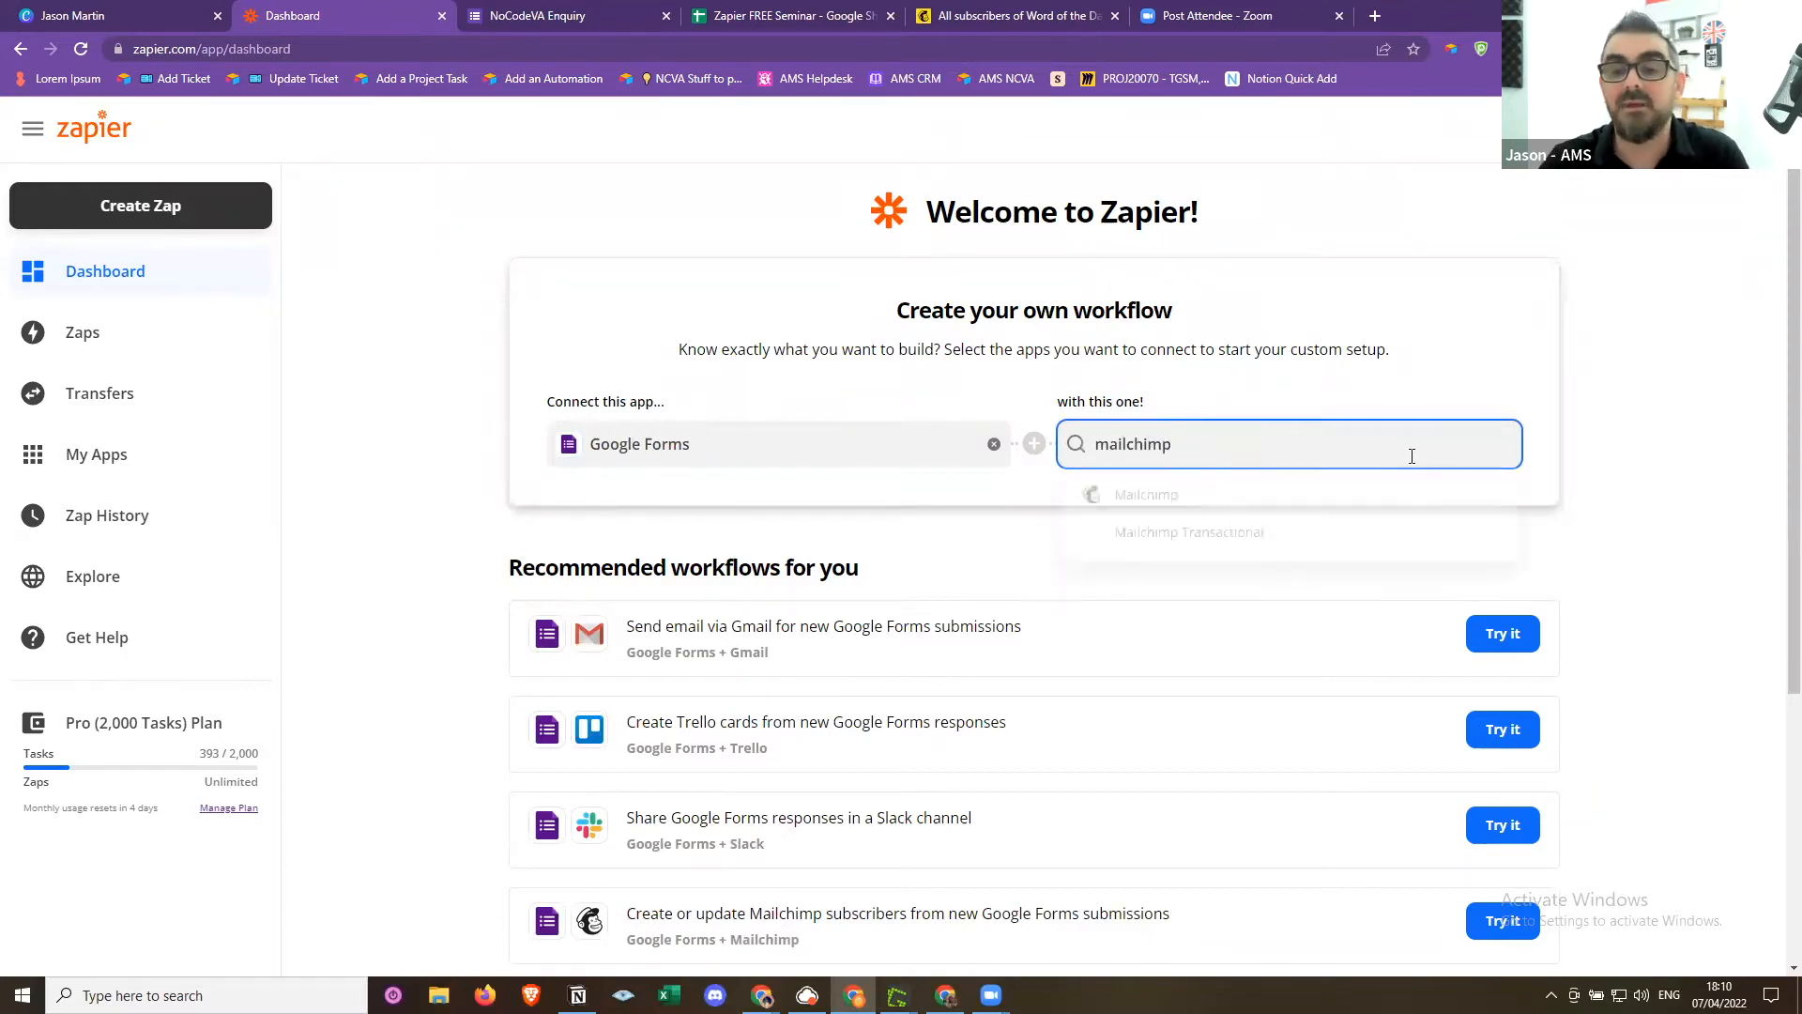
{"action": "left_click", "coordinate": [1161, 515]}
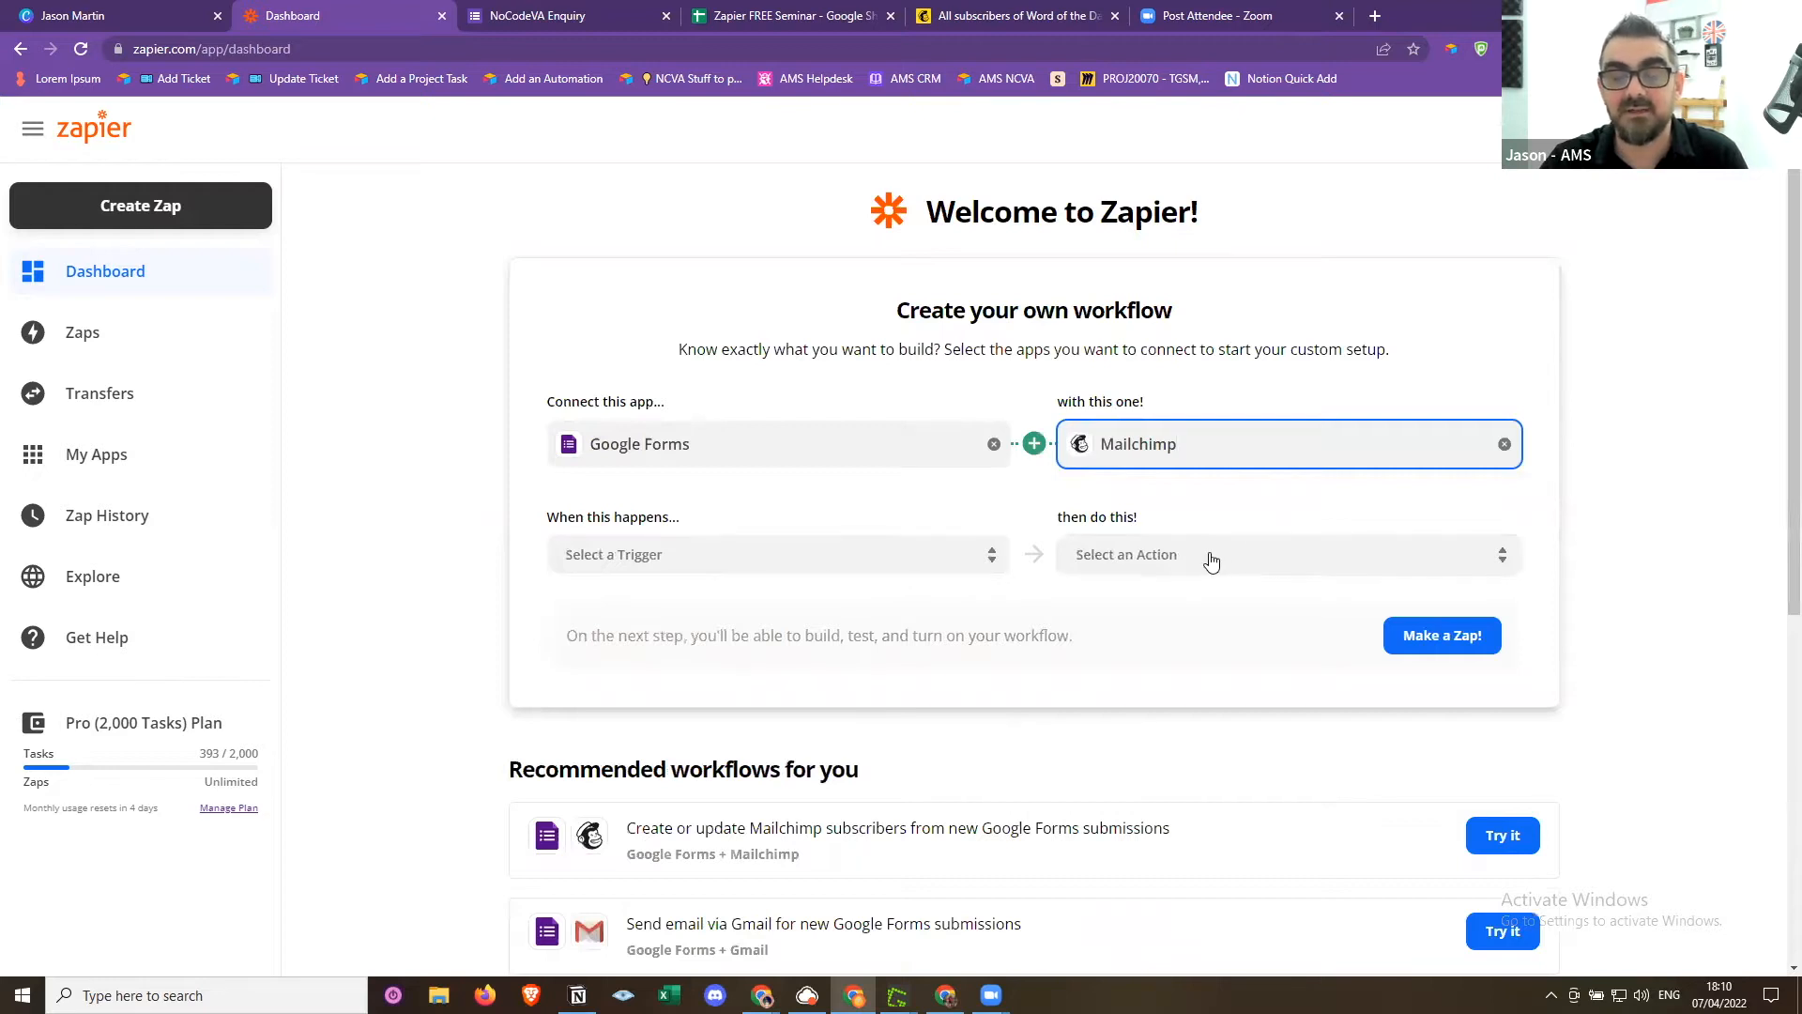
Browse the recommended workflows for the Google Forms and Mailchimp pairing
{"action": "scroll", "coordinate": [1202, 568], "scroll_direction": "down", "scroll_amount": 3}
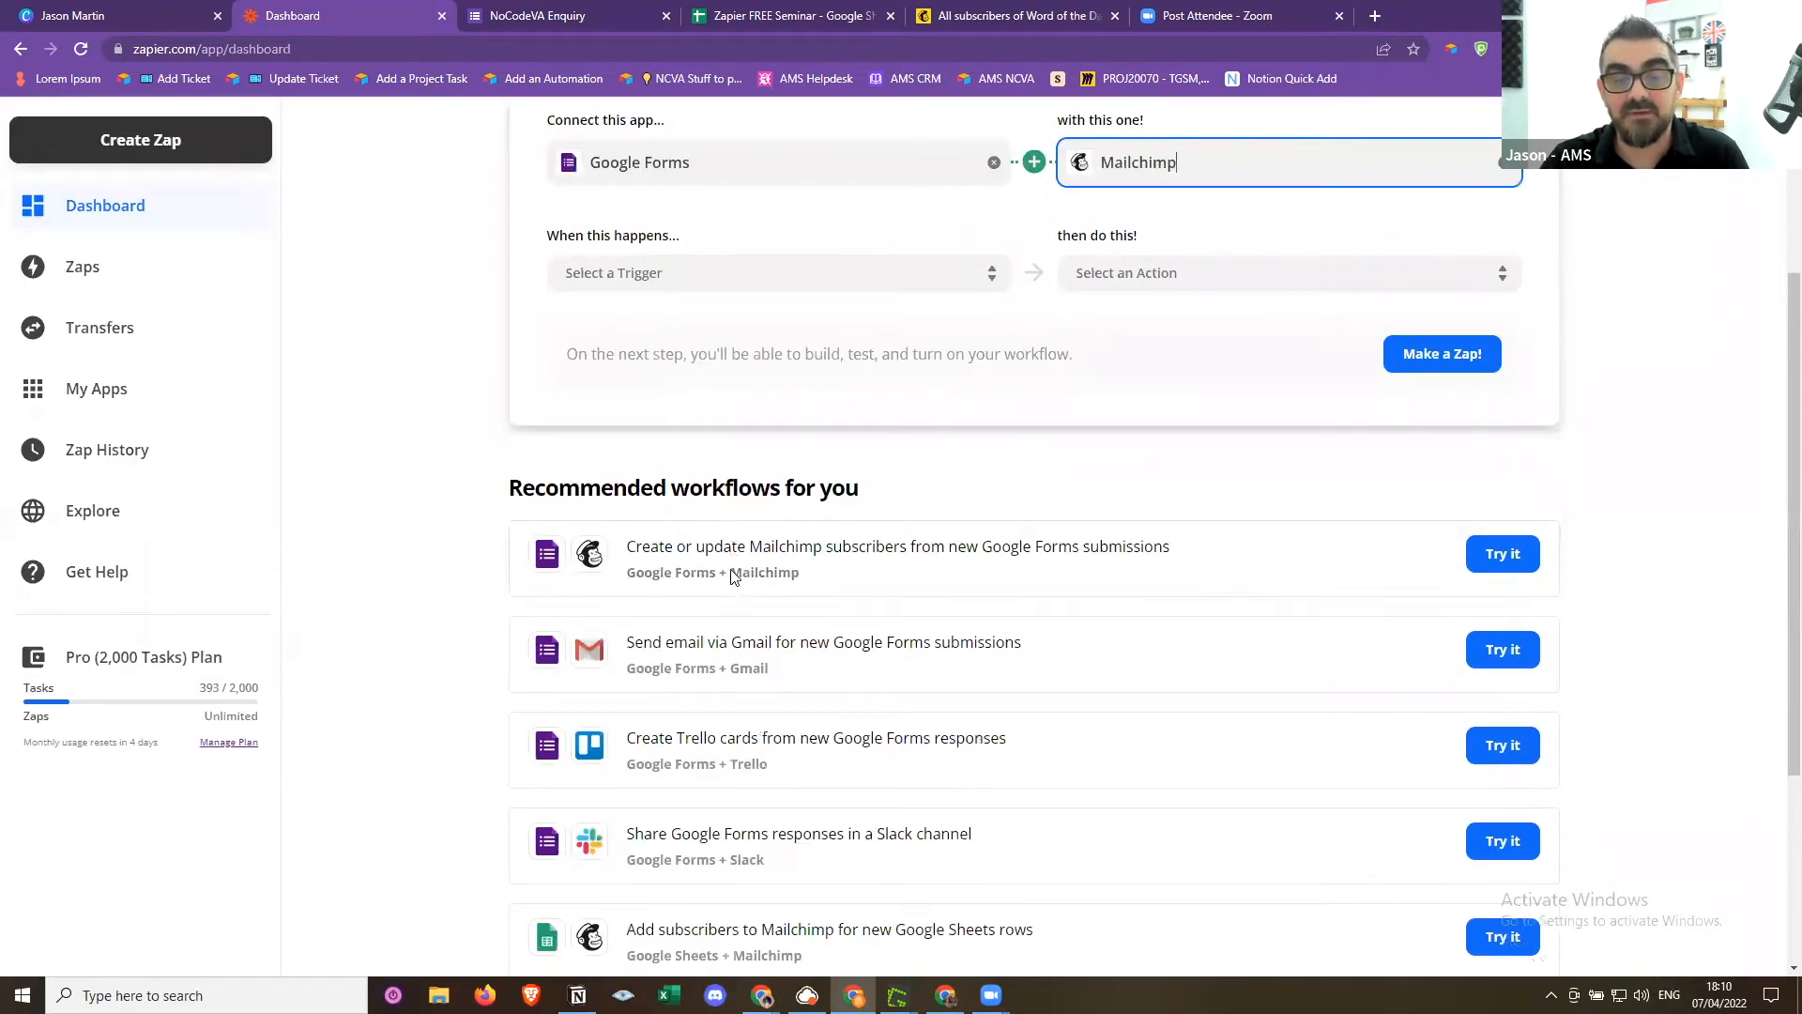
{"action": "scroll", "coordinate": [737, 526], "scroll_direction": "down", "scroll_amount": 2}
{"action": "scroll", "coordinate": [739, 512], "scroll_direction": "down", "scroll_amount": 1}
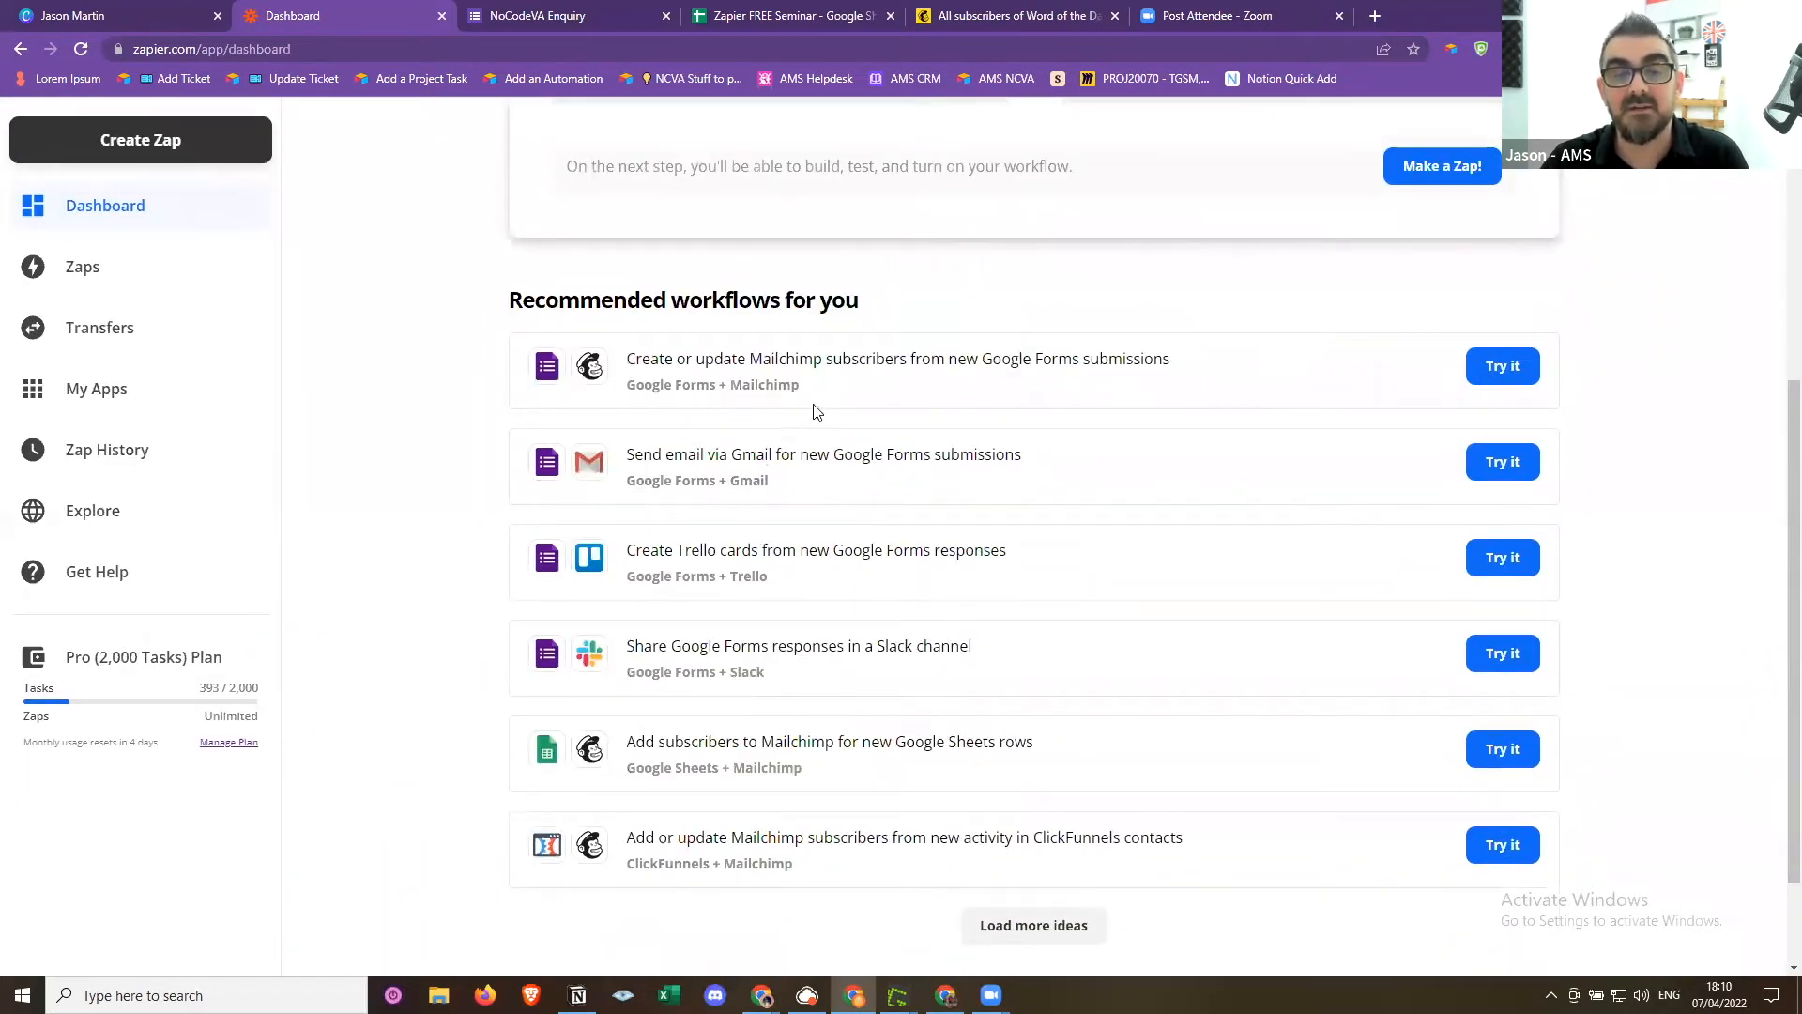
{"action": "scroll", "coordinate": [865, 737], "scroll_direction": "up", "scroll_amount": 5}
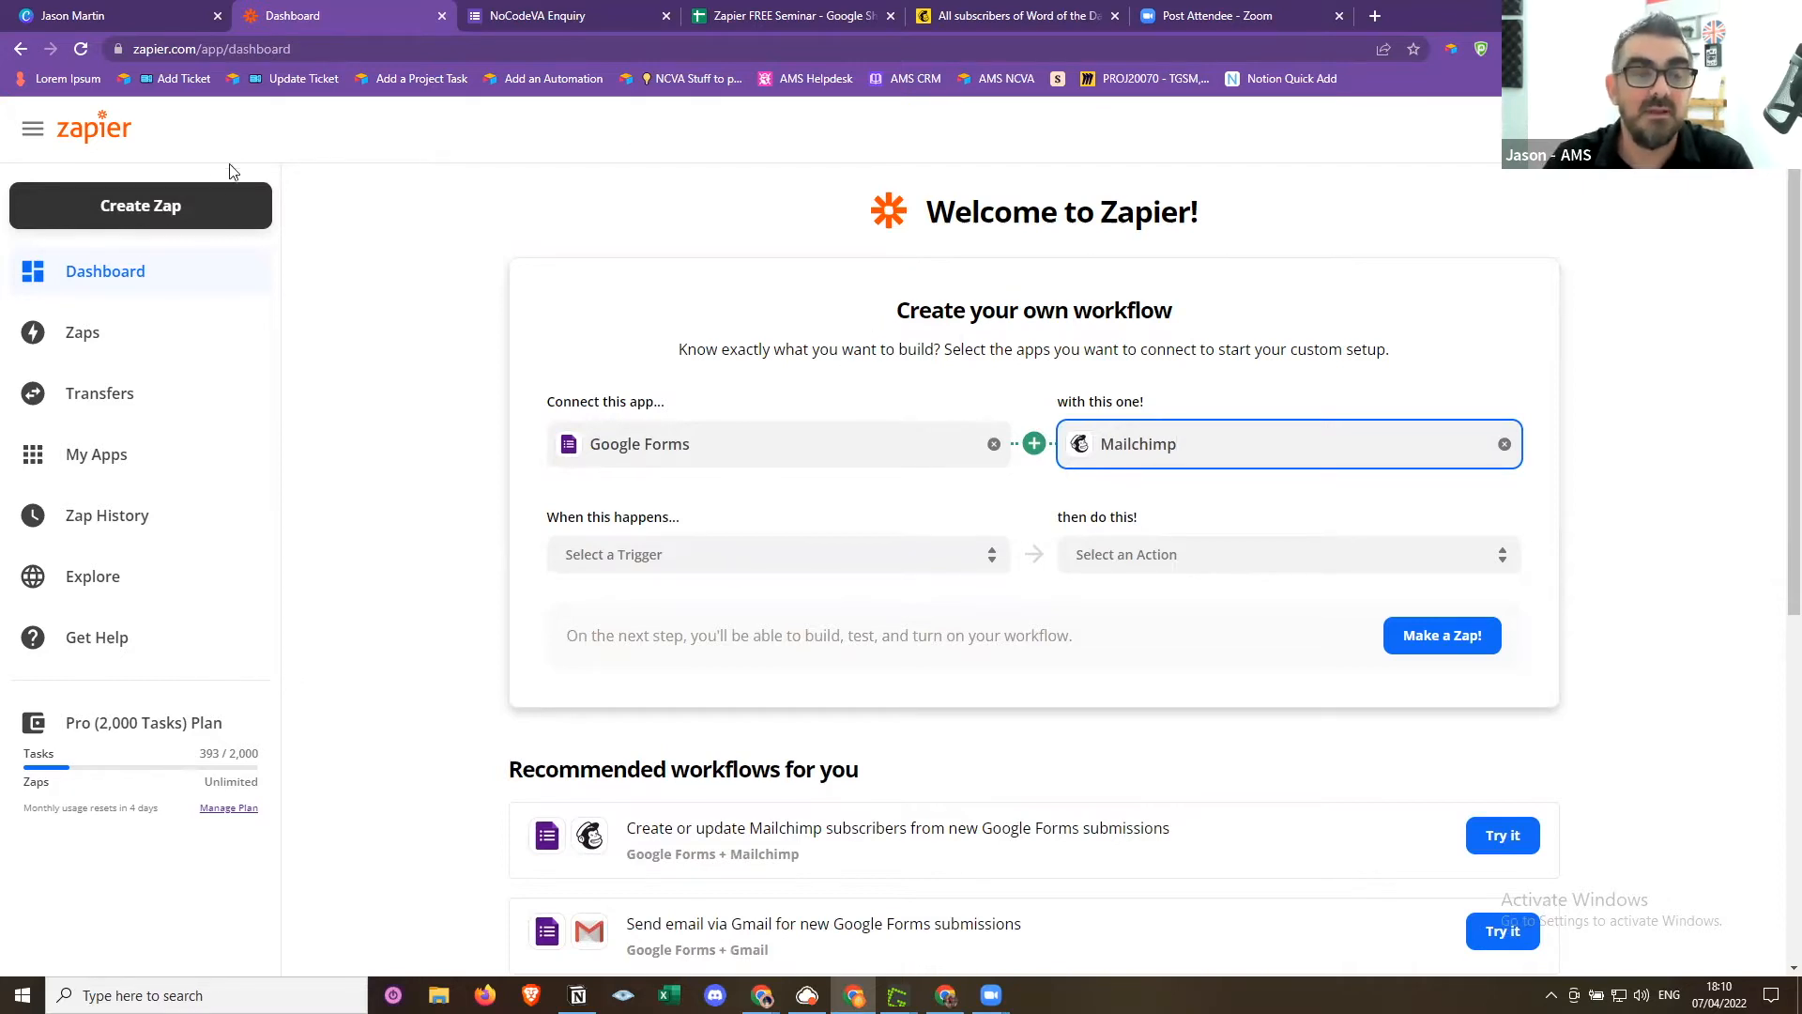
Open the Zaps overview and review the private folders and the Zaps in the Home folder
{"action": "left_click", "coordinate": [109, 334]}
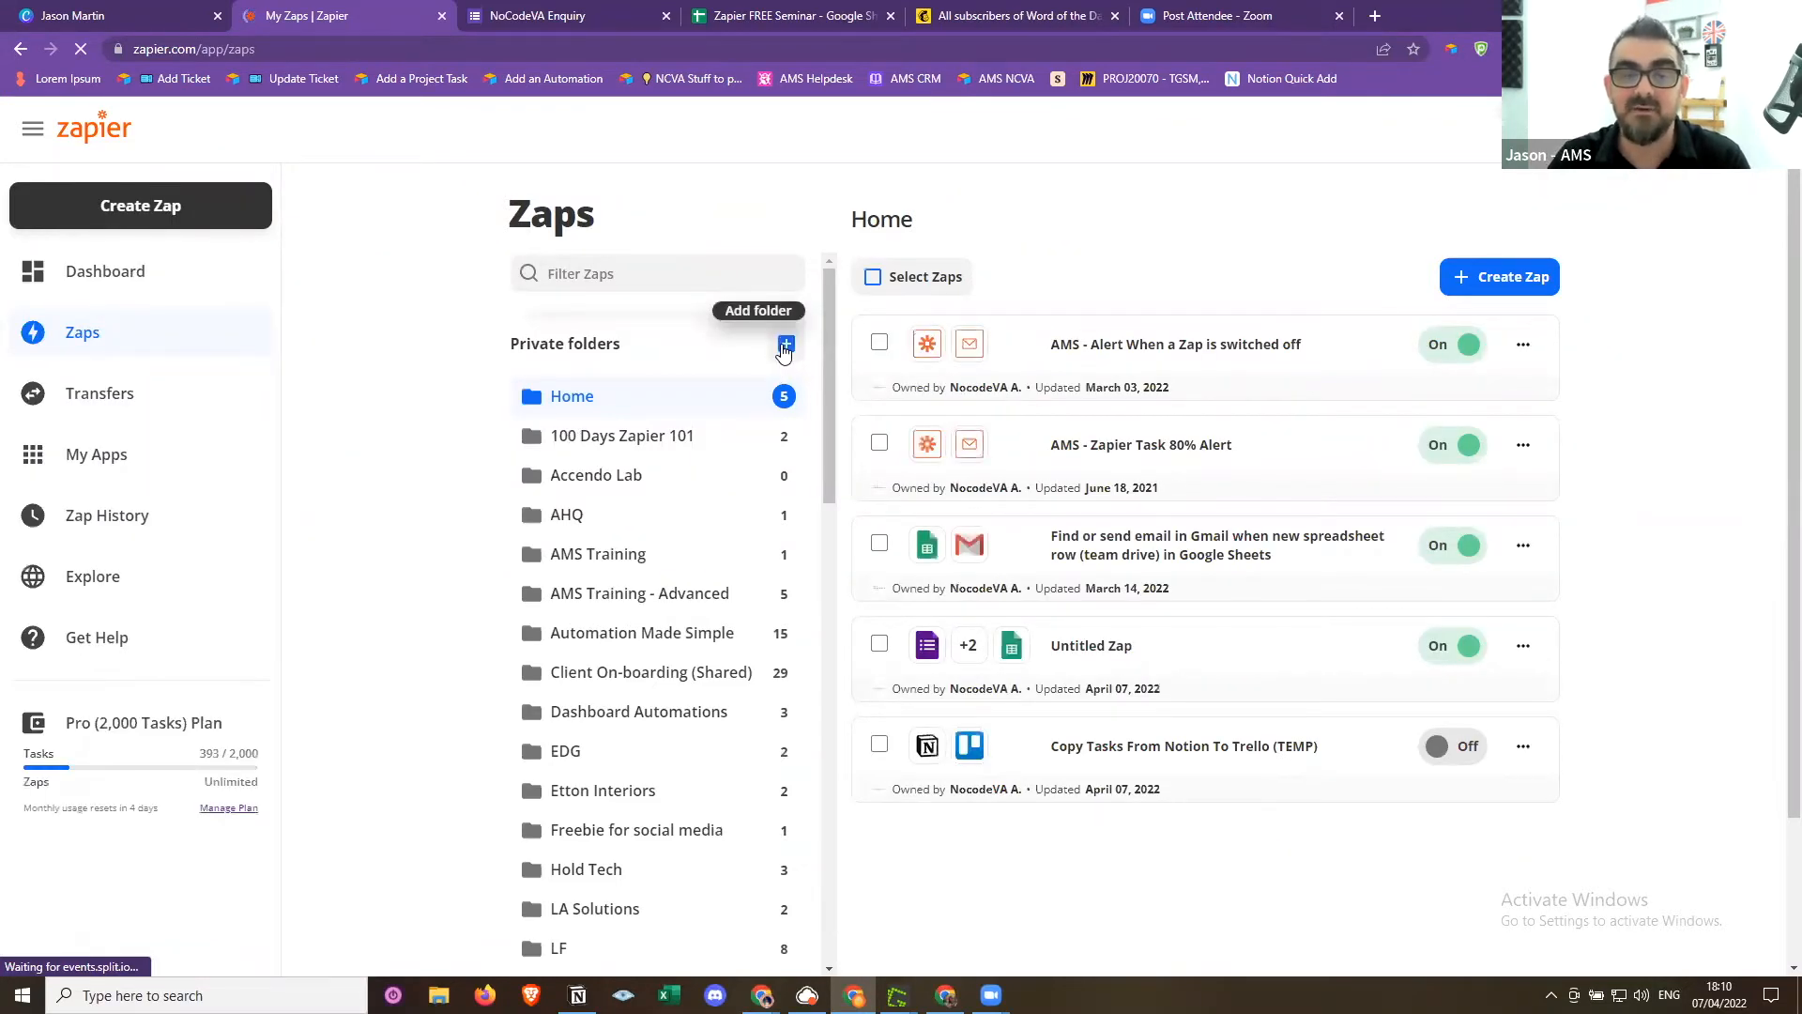
{"action": "scroll", "coordinate": [731, 725], "scroll_direction": "down", "scroll_amount": 5}
{"action": "scroll", "coordinate": [732, 728], "scroll_direction": "down", "scroll_amount": 3}
{"action": "scroll", "coordinate": [732, 729], "scroll_direction": "up", "scroll_amount": 9}
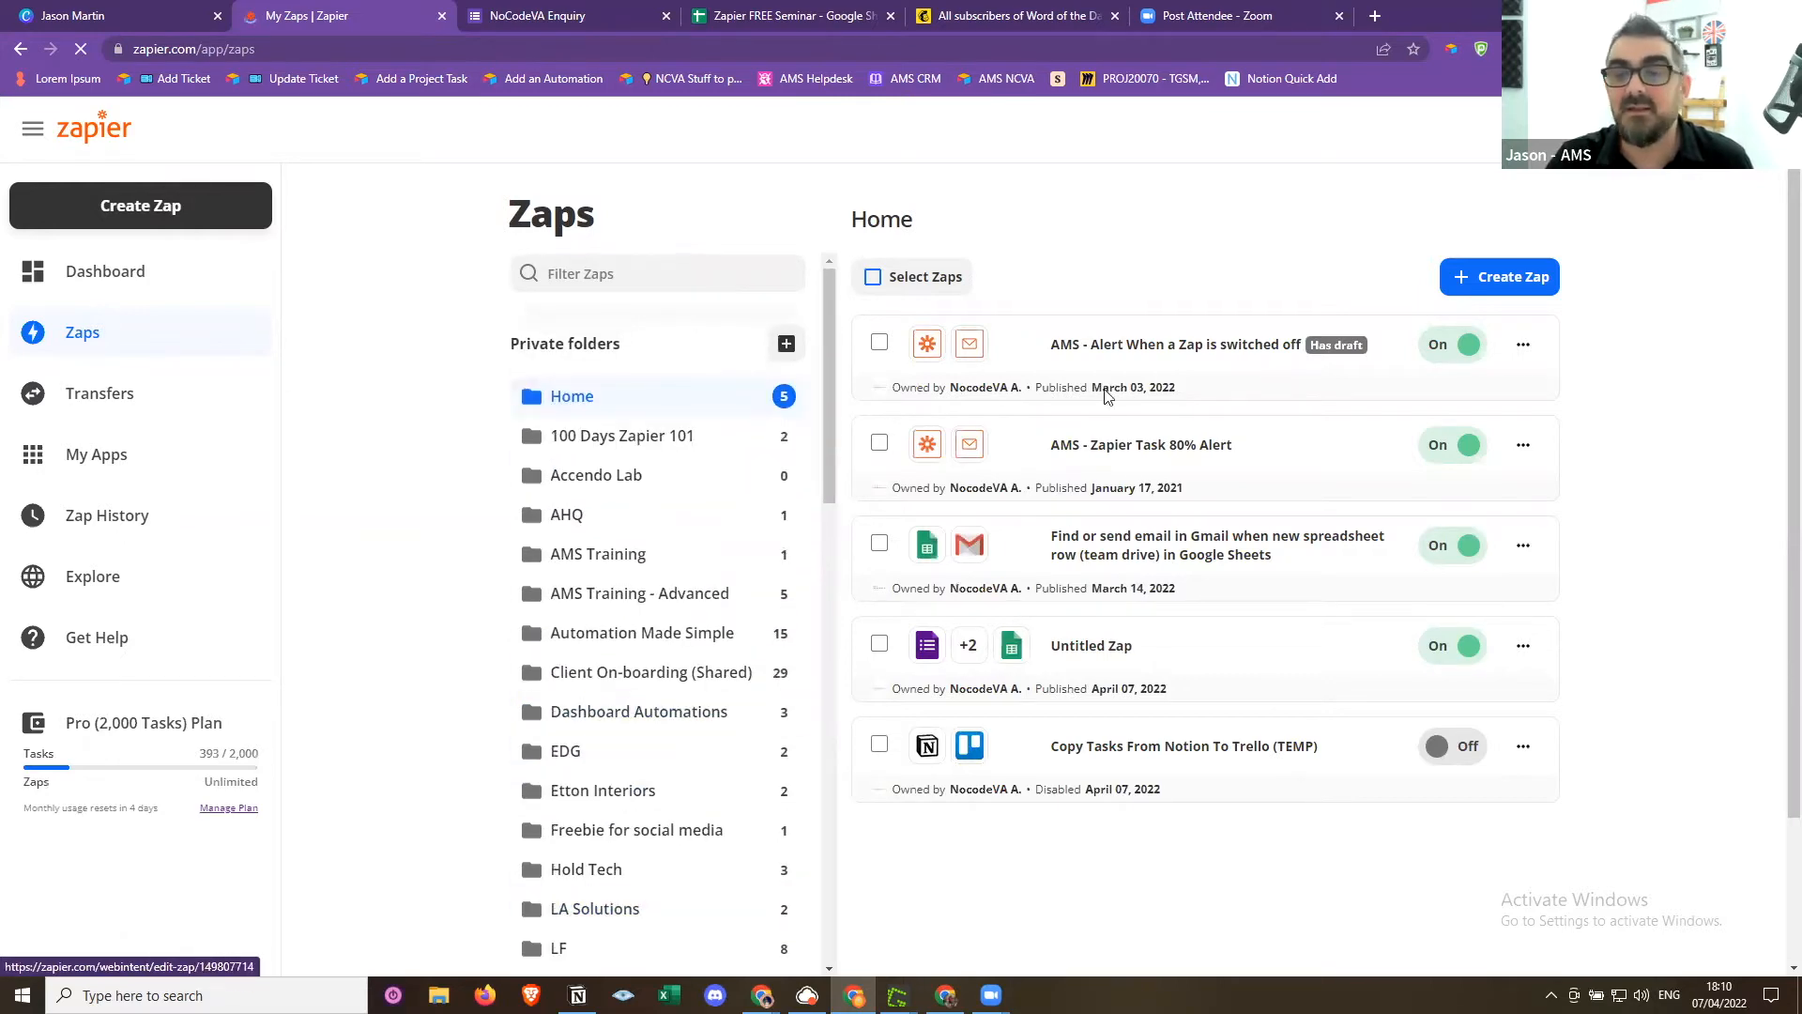
{"action": "scroll", "coordinate": [1164, 638], "scroll_direction": "down", "scroll_amount": 2}
{"action": "scroll", "coordinate": [1169, 643], "scroll_direction": "up", "scroll_amount": 2}
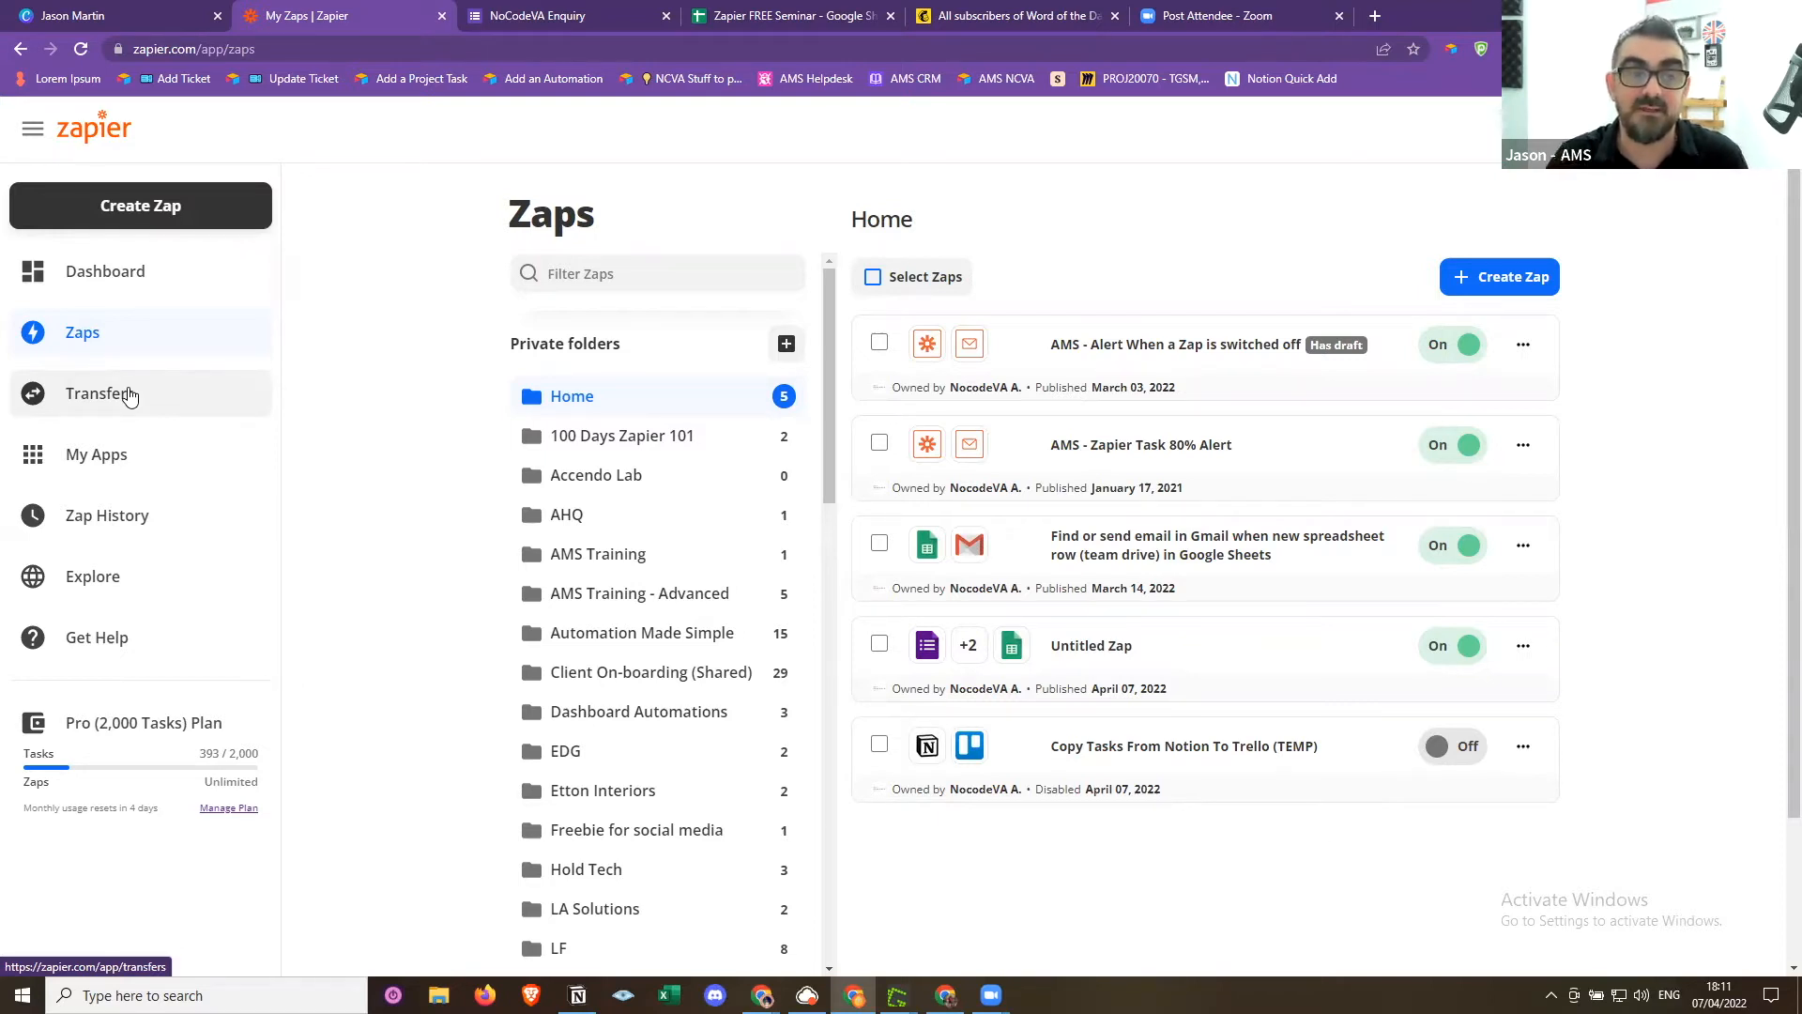
Open My Apps and look through the list of connected apps
{"action": "left_click", "coordinate": [130, 471]}
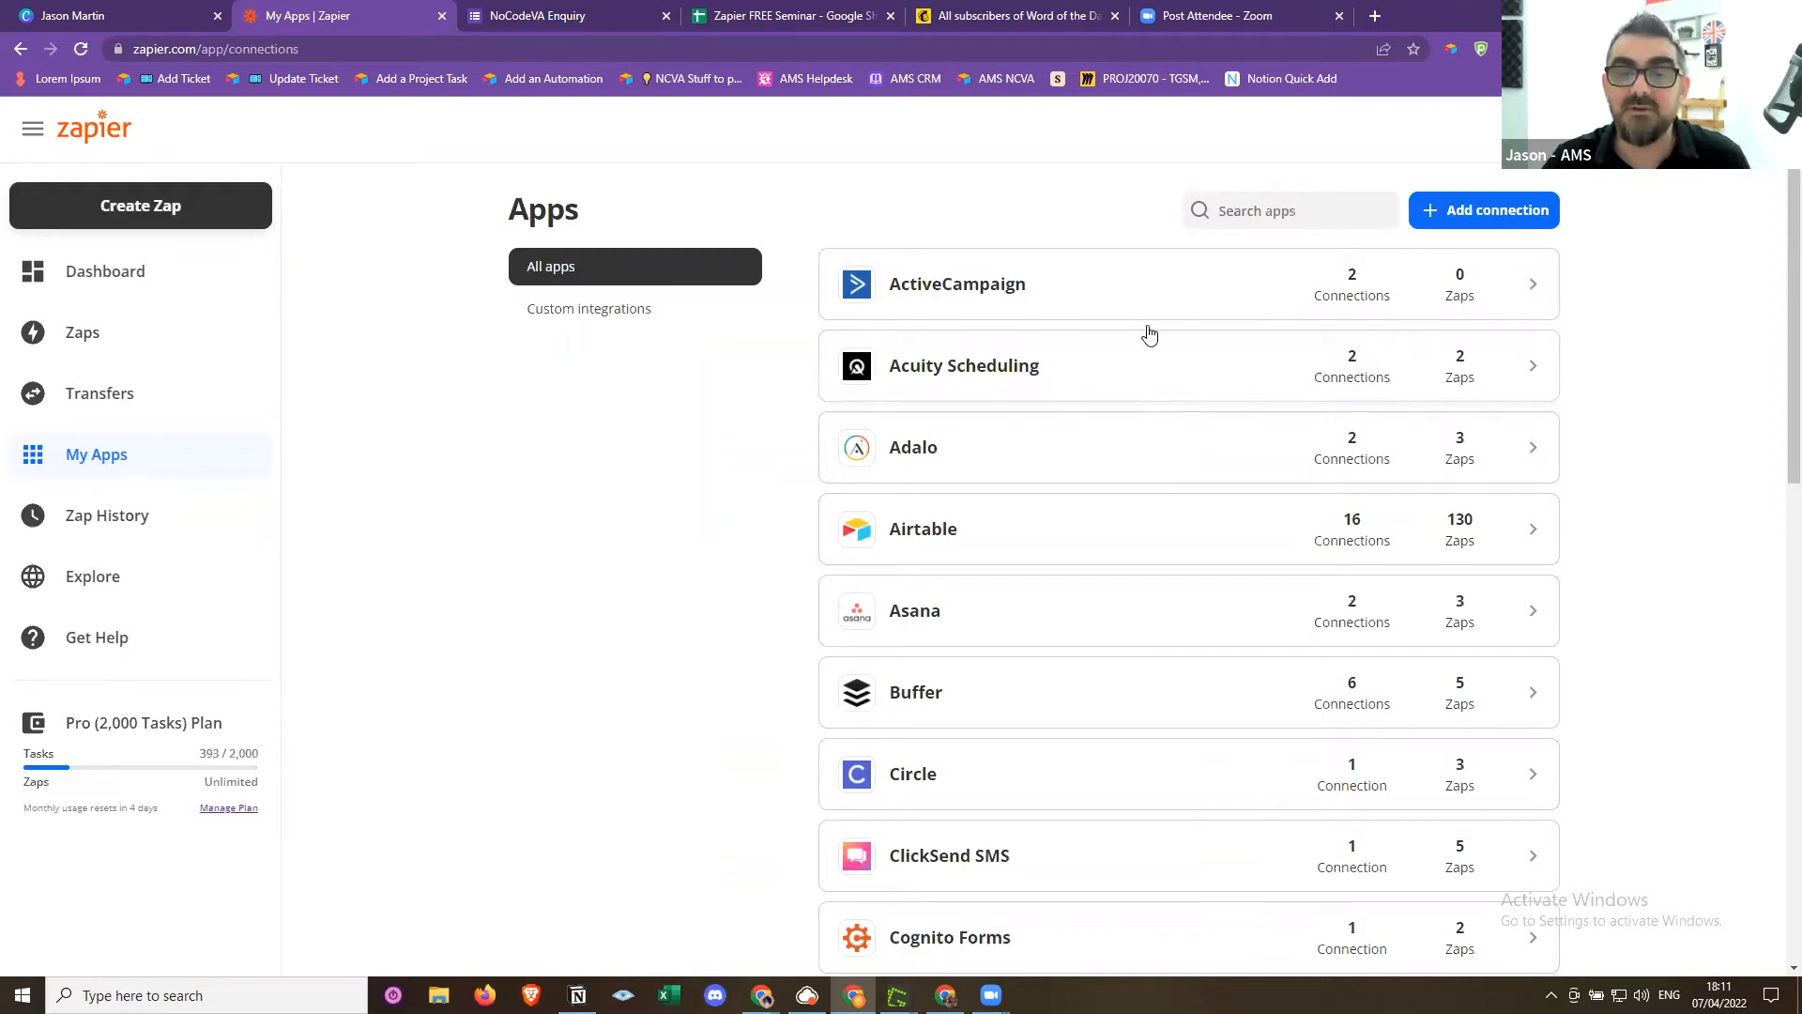
{"action": "scroll", "coordinate": [1111, 772], "scroll_direction": "down", "scroll_amount": 12}
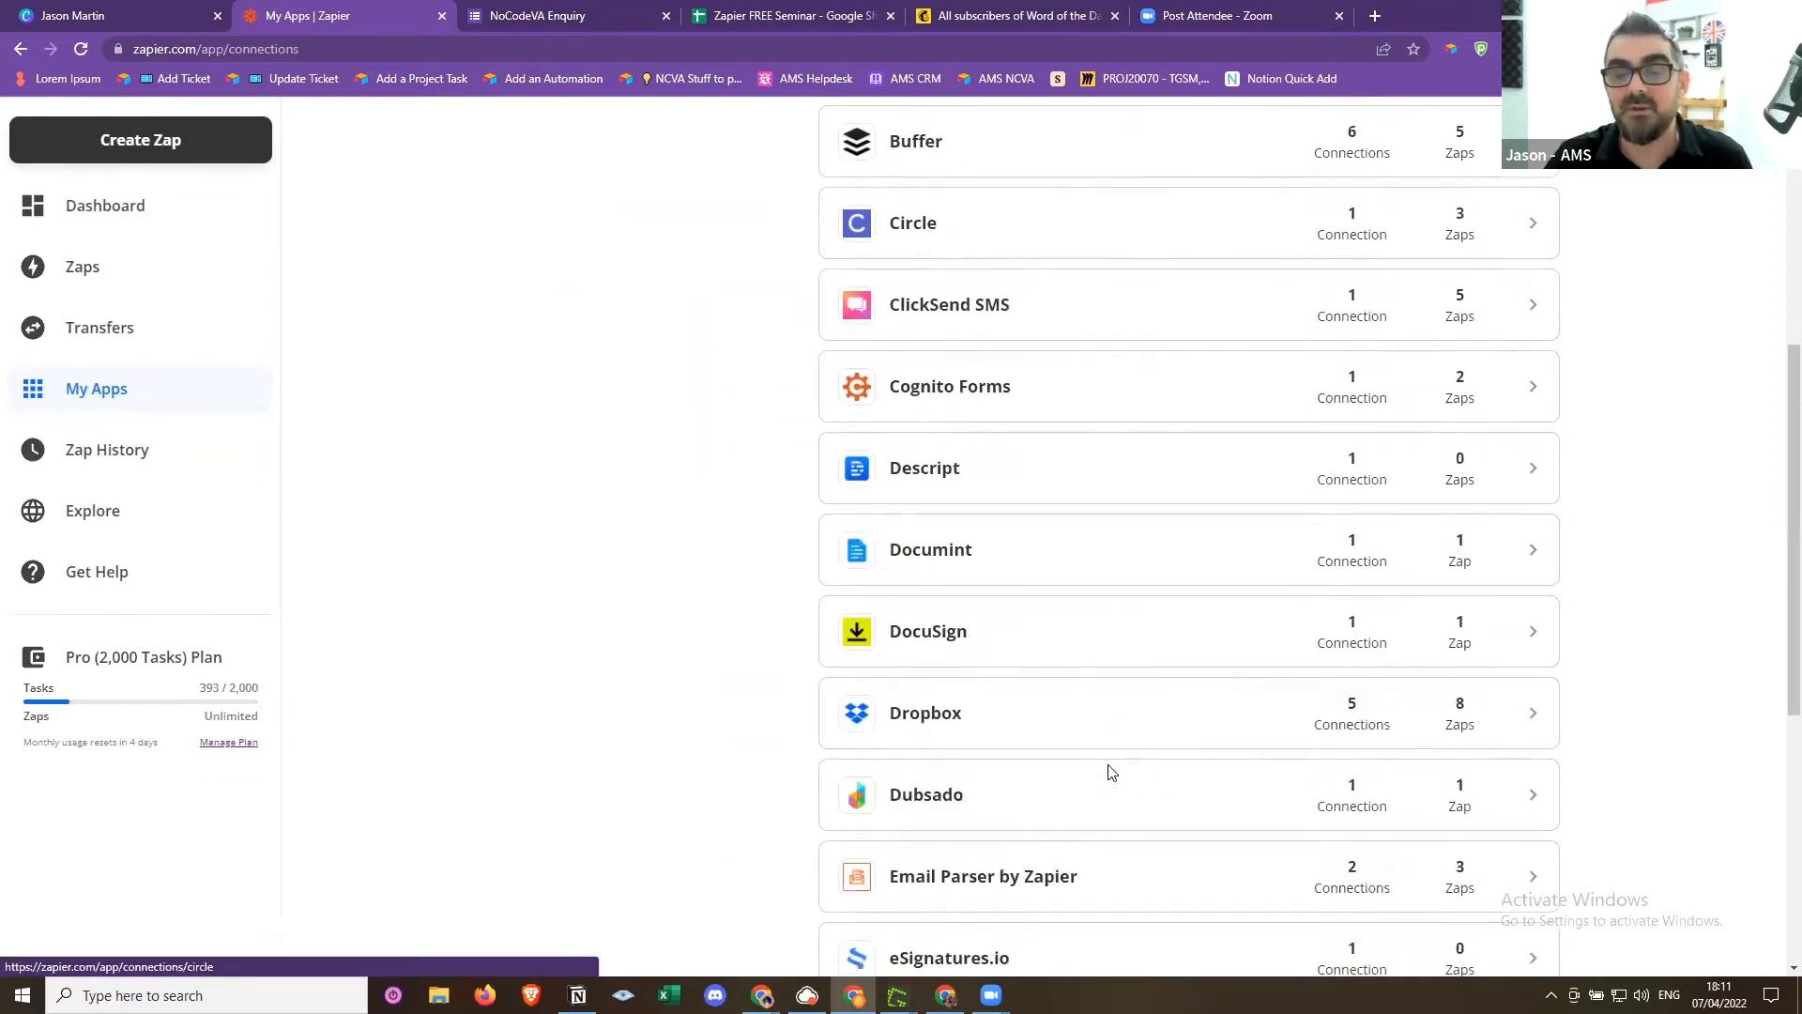
{"action": "scroll", "coordinate": [1111, 775], "scroll_direction": "up", "scroll_amount": 12}
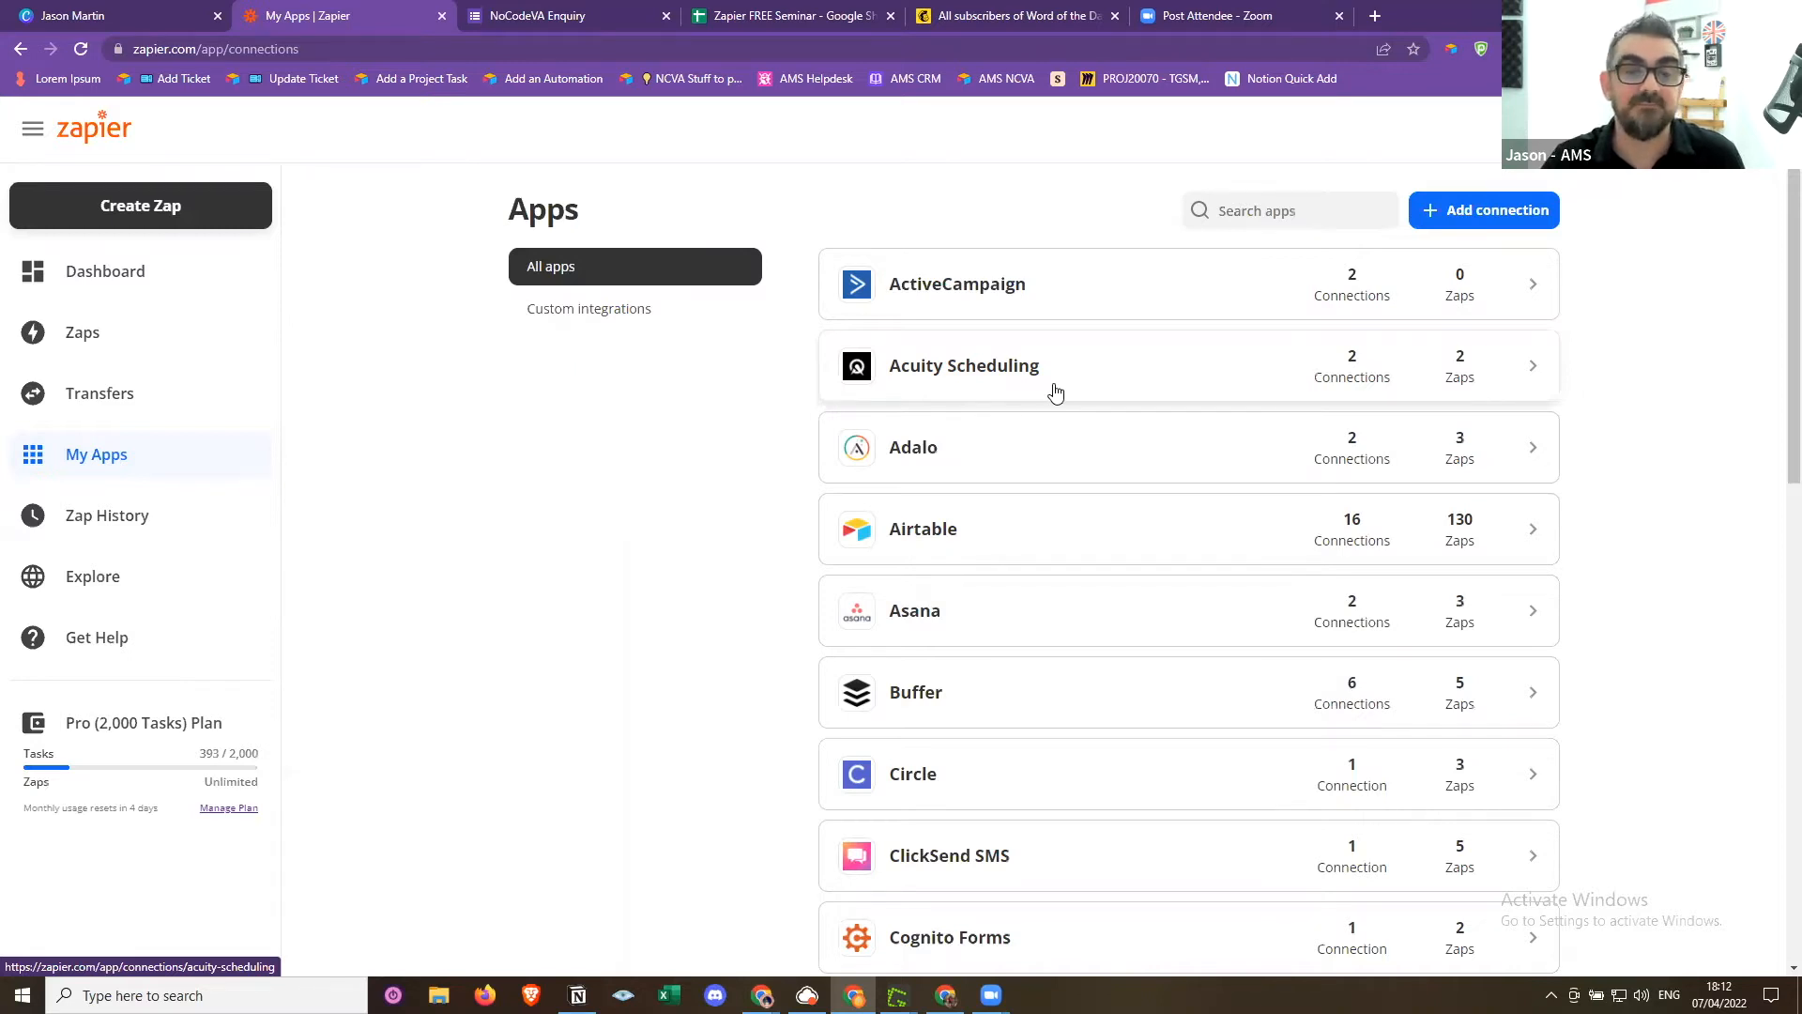
Open the Zap history and review the task usage per Zap, followed by the individual Zap runs
{"action": "left_click", "coordinate": [143, 519]}
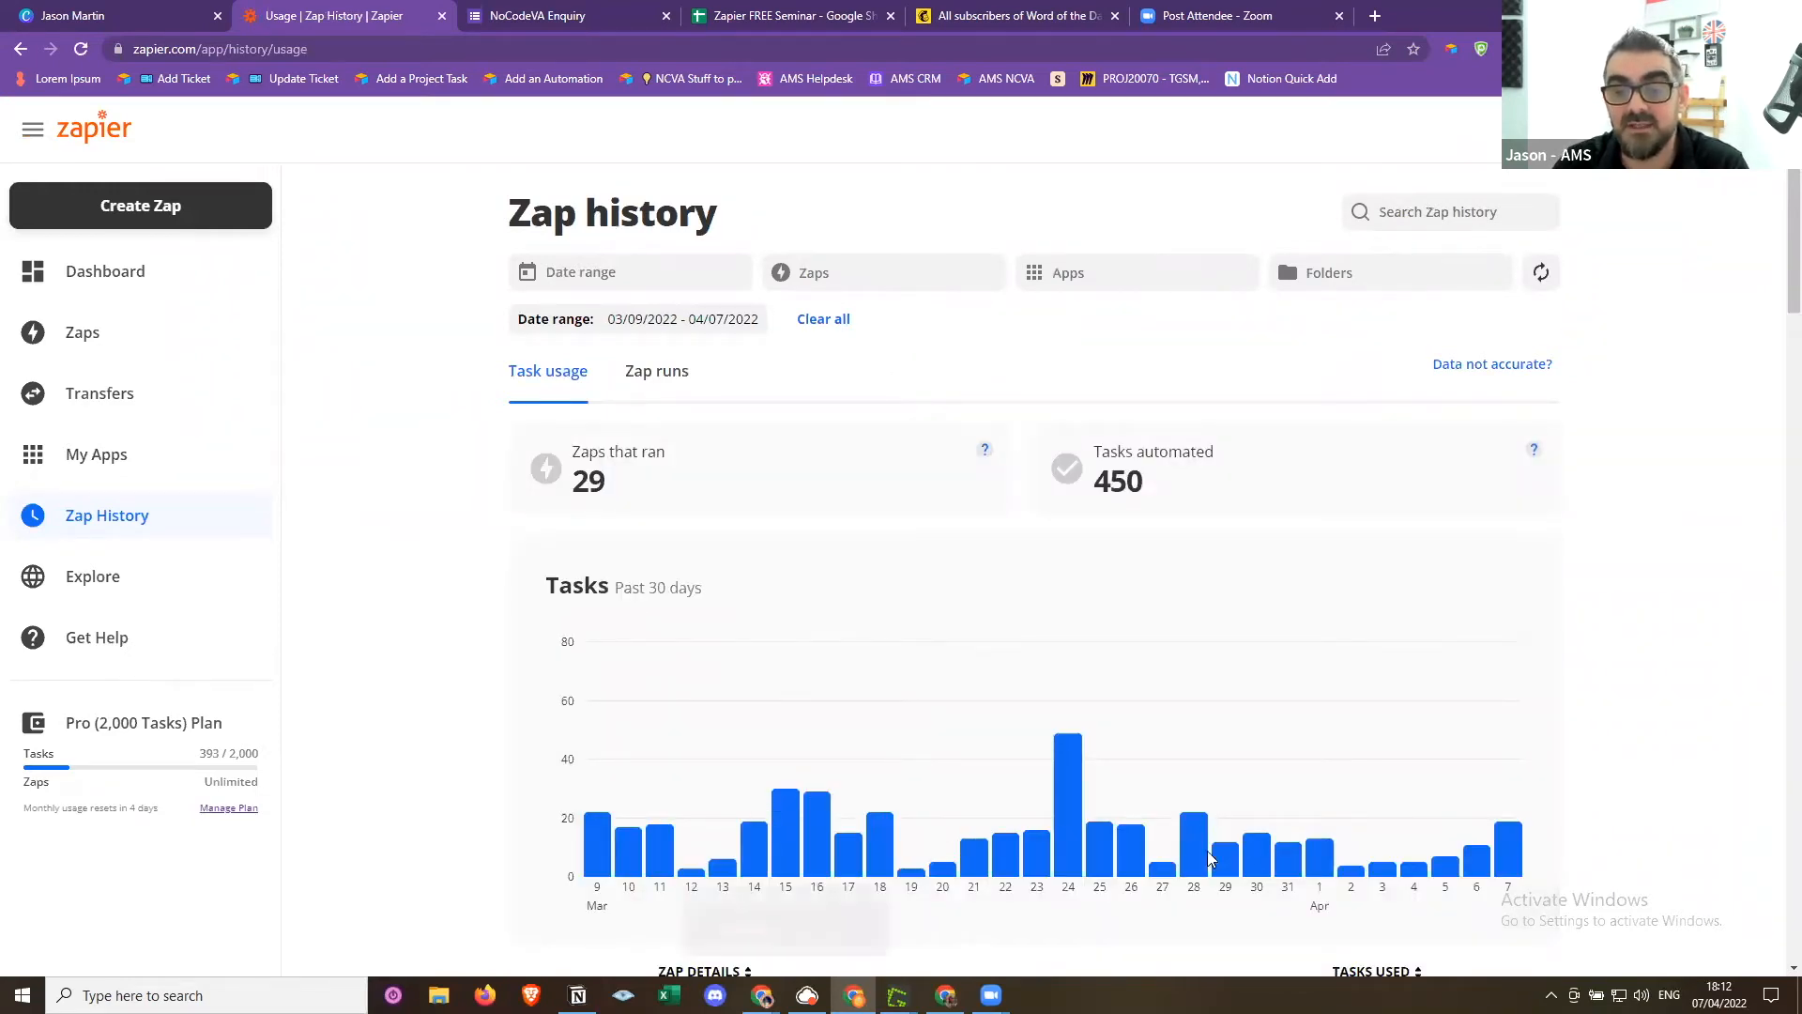
{"action": "scroll", "coordinate": [1098, 788], "scroll_direction": "down", "scroll_amount": 2}
{"action": "scroll", "coordinate": [966, 767], "scroll_direction": "down", "scroll_amount": 3}
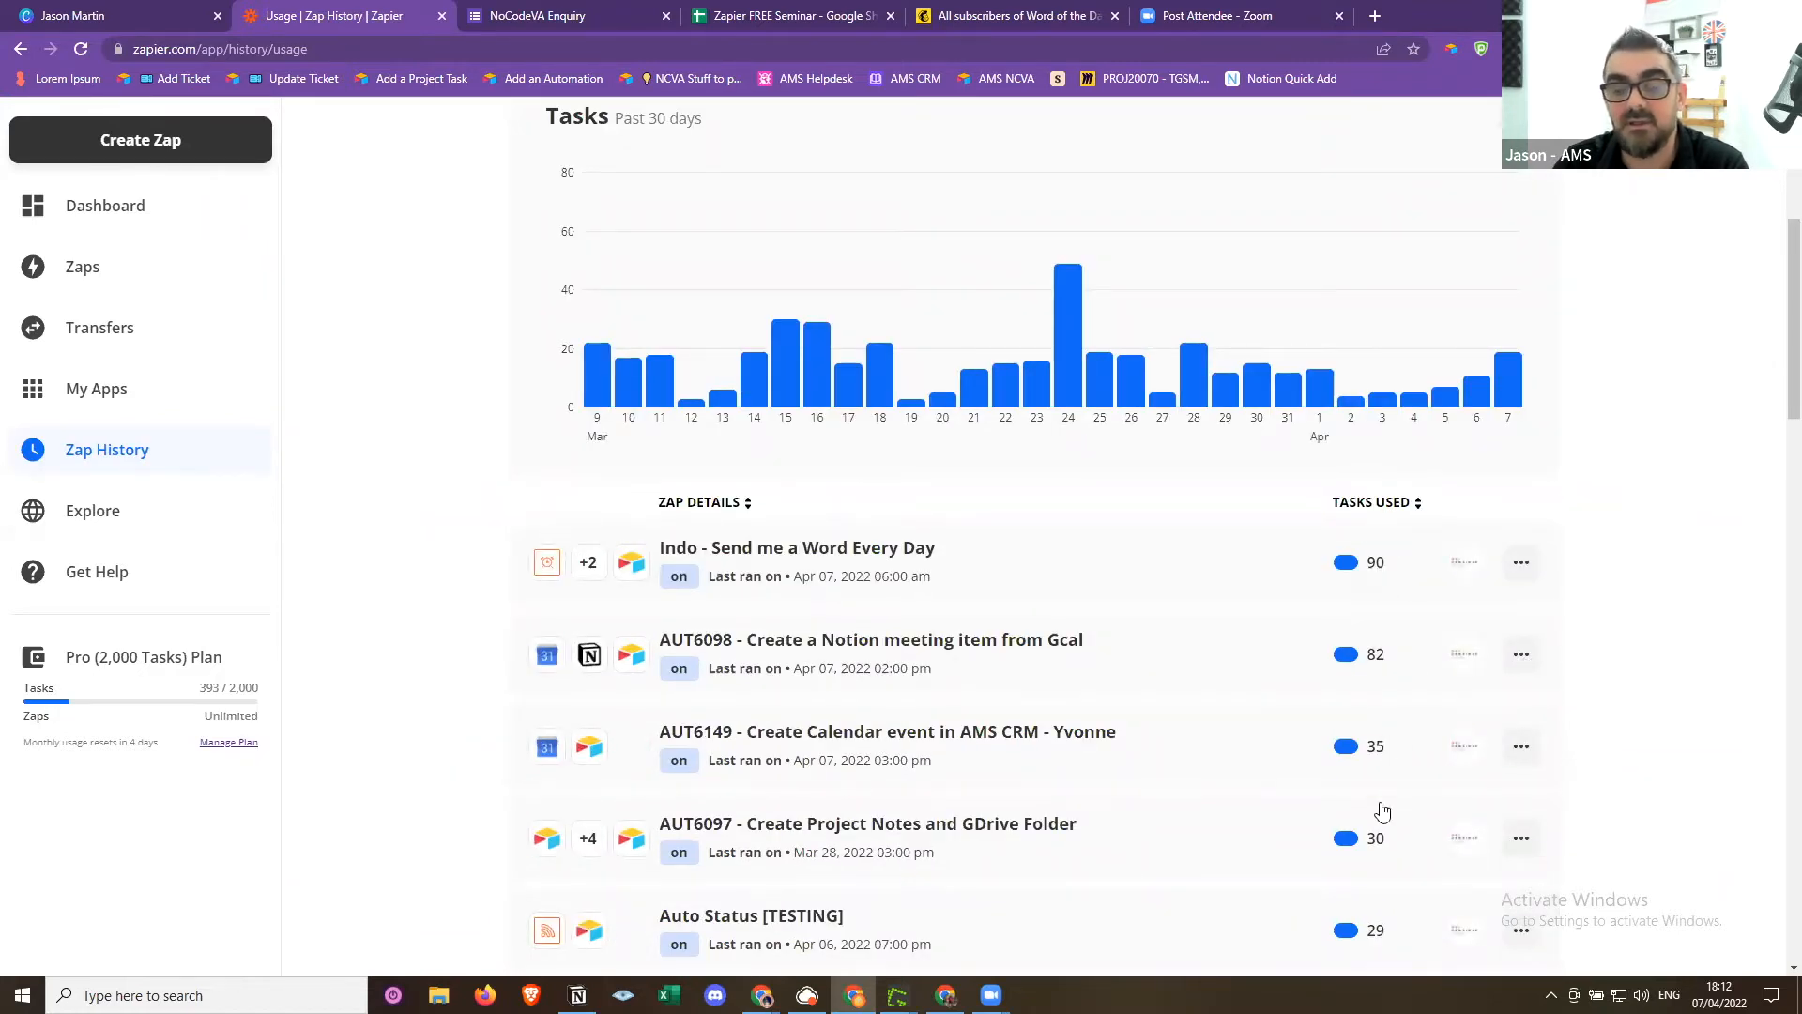
{"action": "scroll", "coordinate": [1380, 807], "scroll_direction": "down", "scroll_amount": 3}
{"action": "scroll", "coordinate": [1380, 810], "scroll_direction": "down", "scroll_amount": 2}
{"action": "scroll", "coordinate": [1380, 809], "scroll_direction": "up", "scroll_amount": 4}
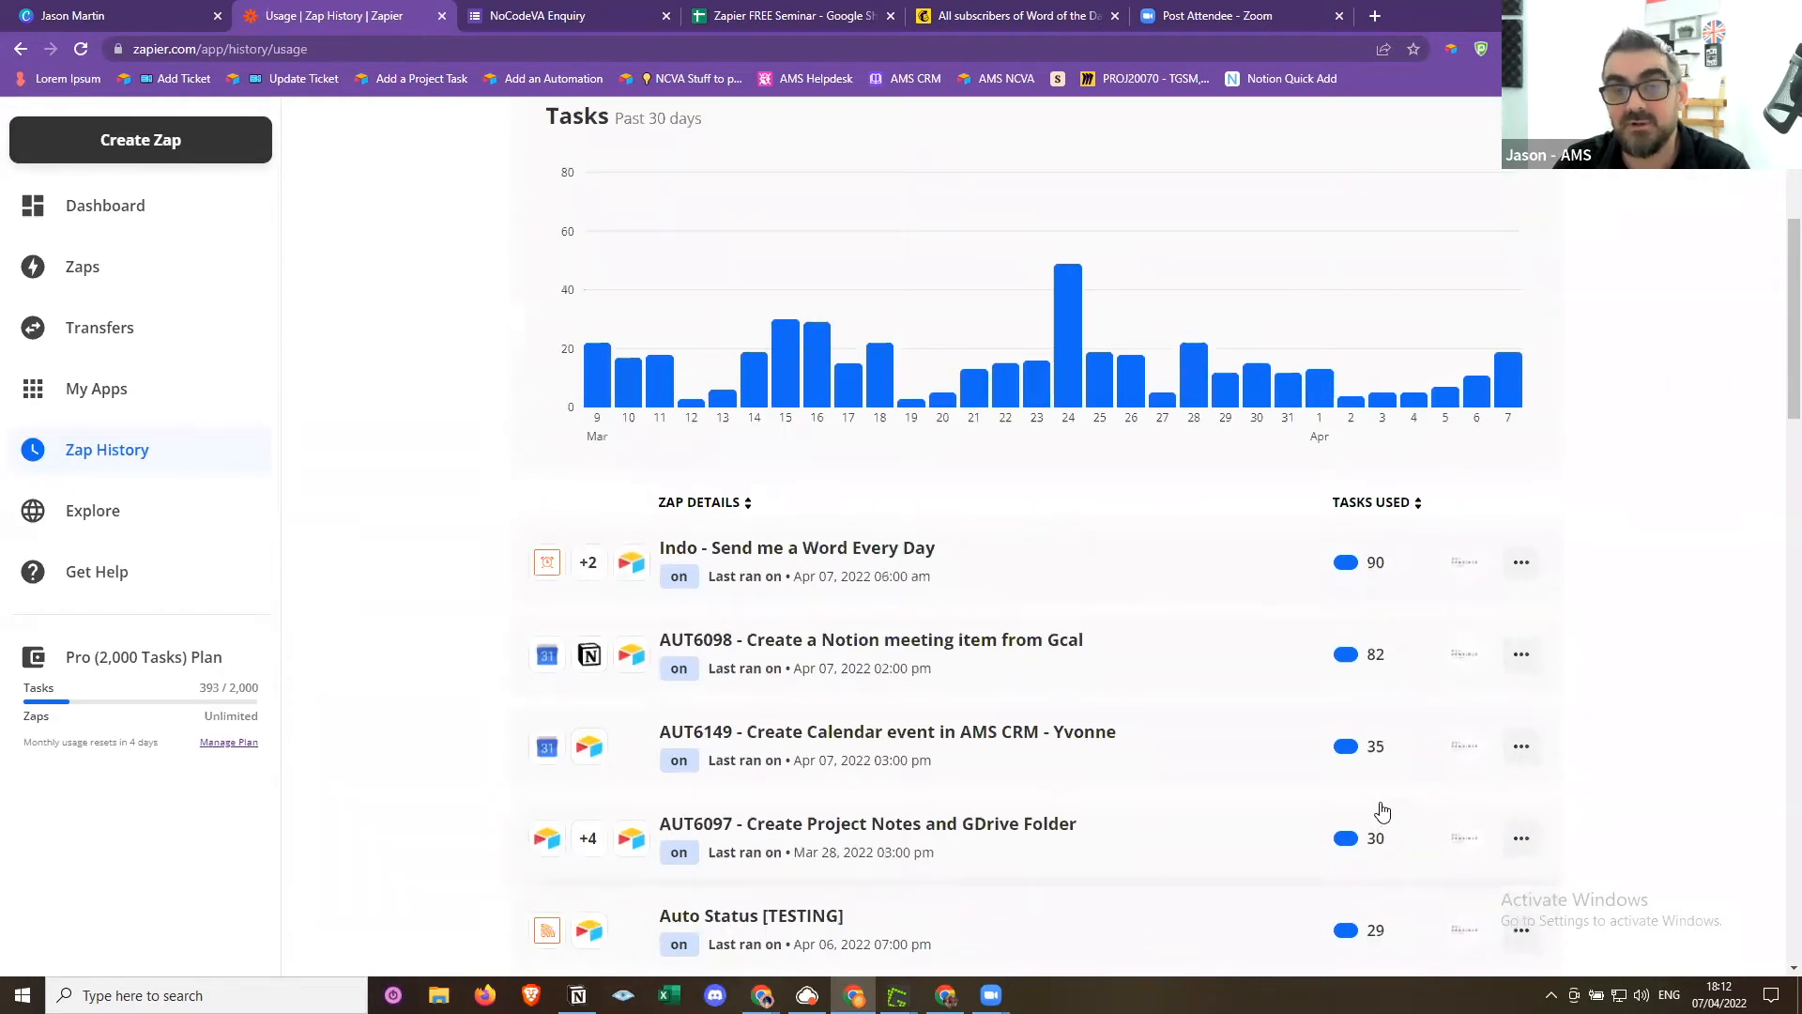
{"action": "scroll", "coordinate": [1380, 805], "scroll_direction": "up", "scroll_amount": 4}
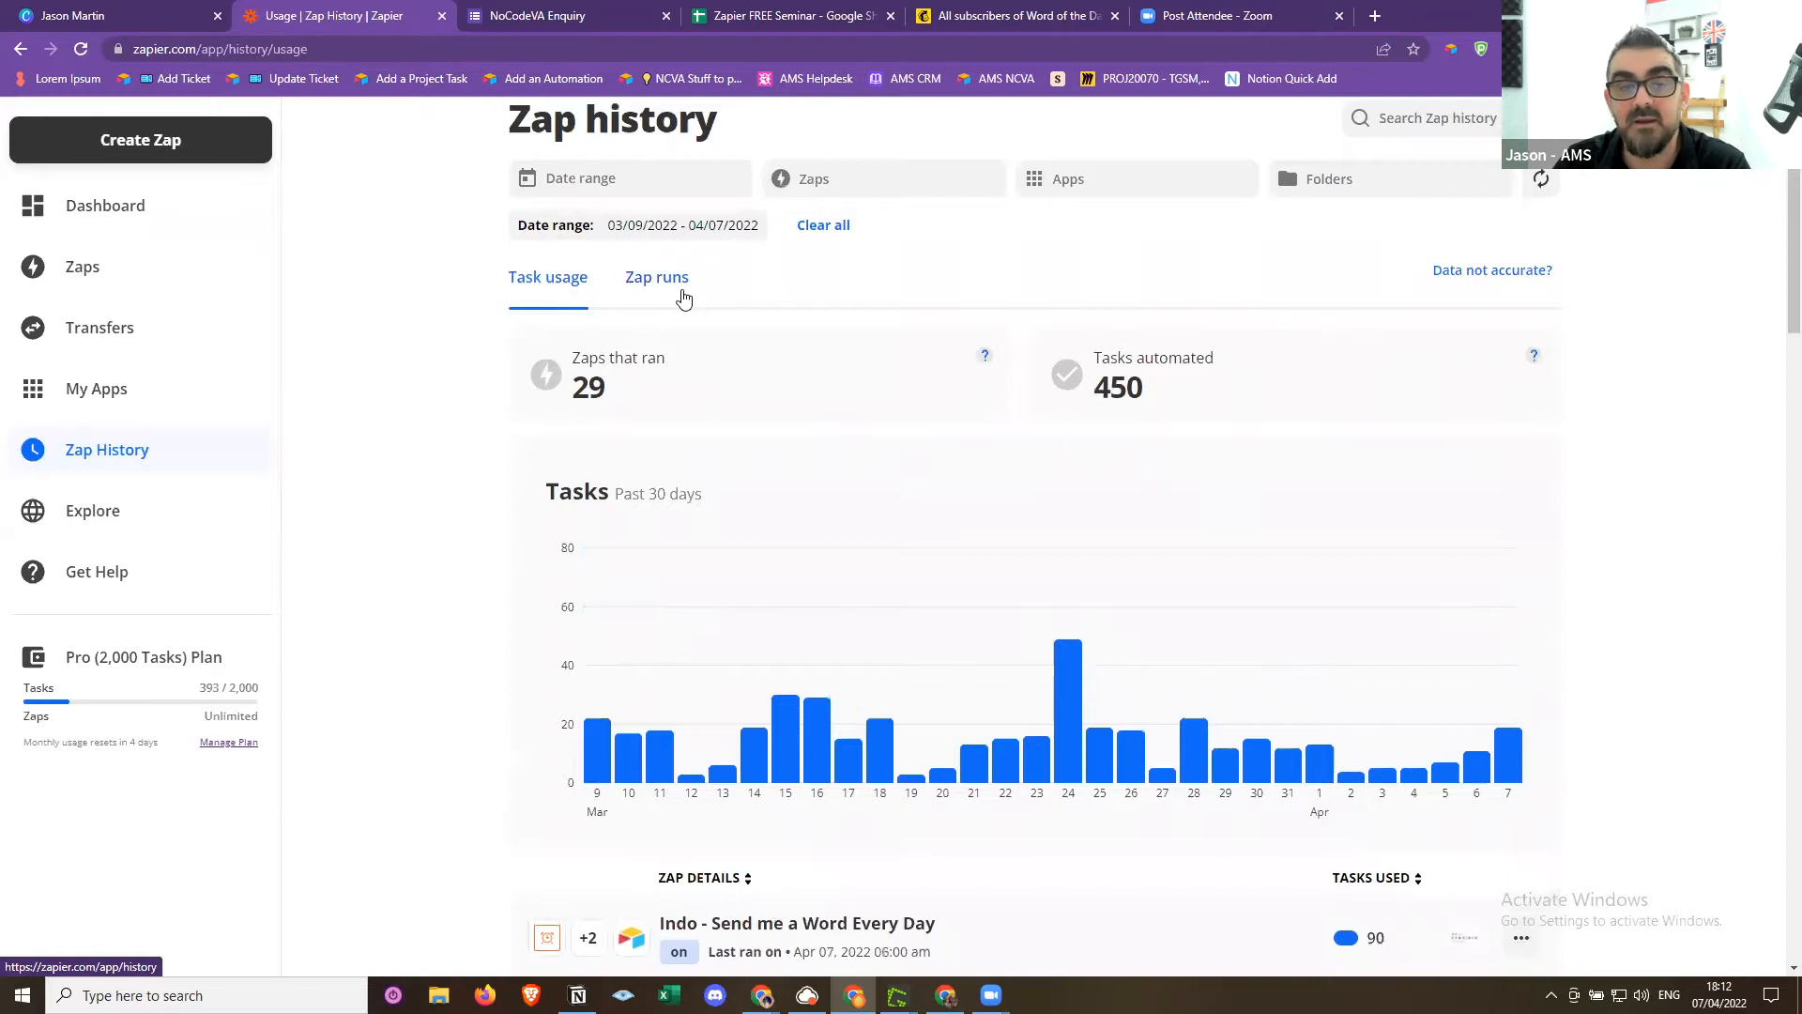
{"action": "left_click", "coordinate": [683, 298]}
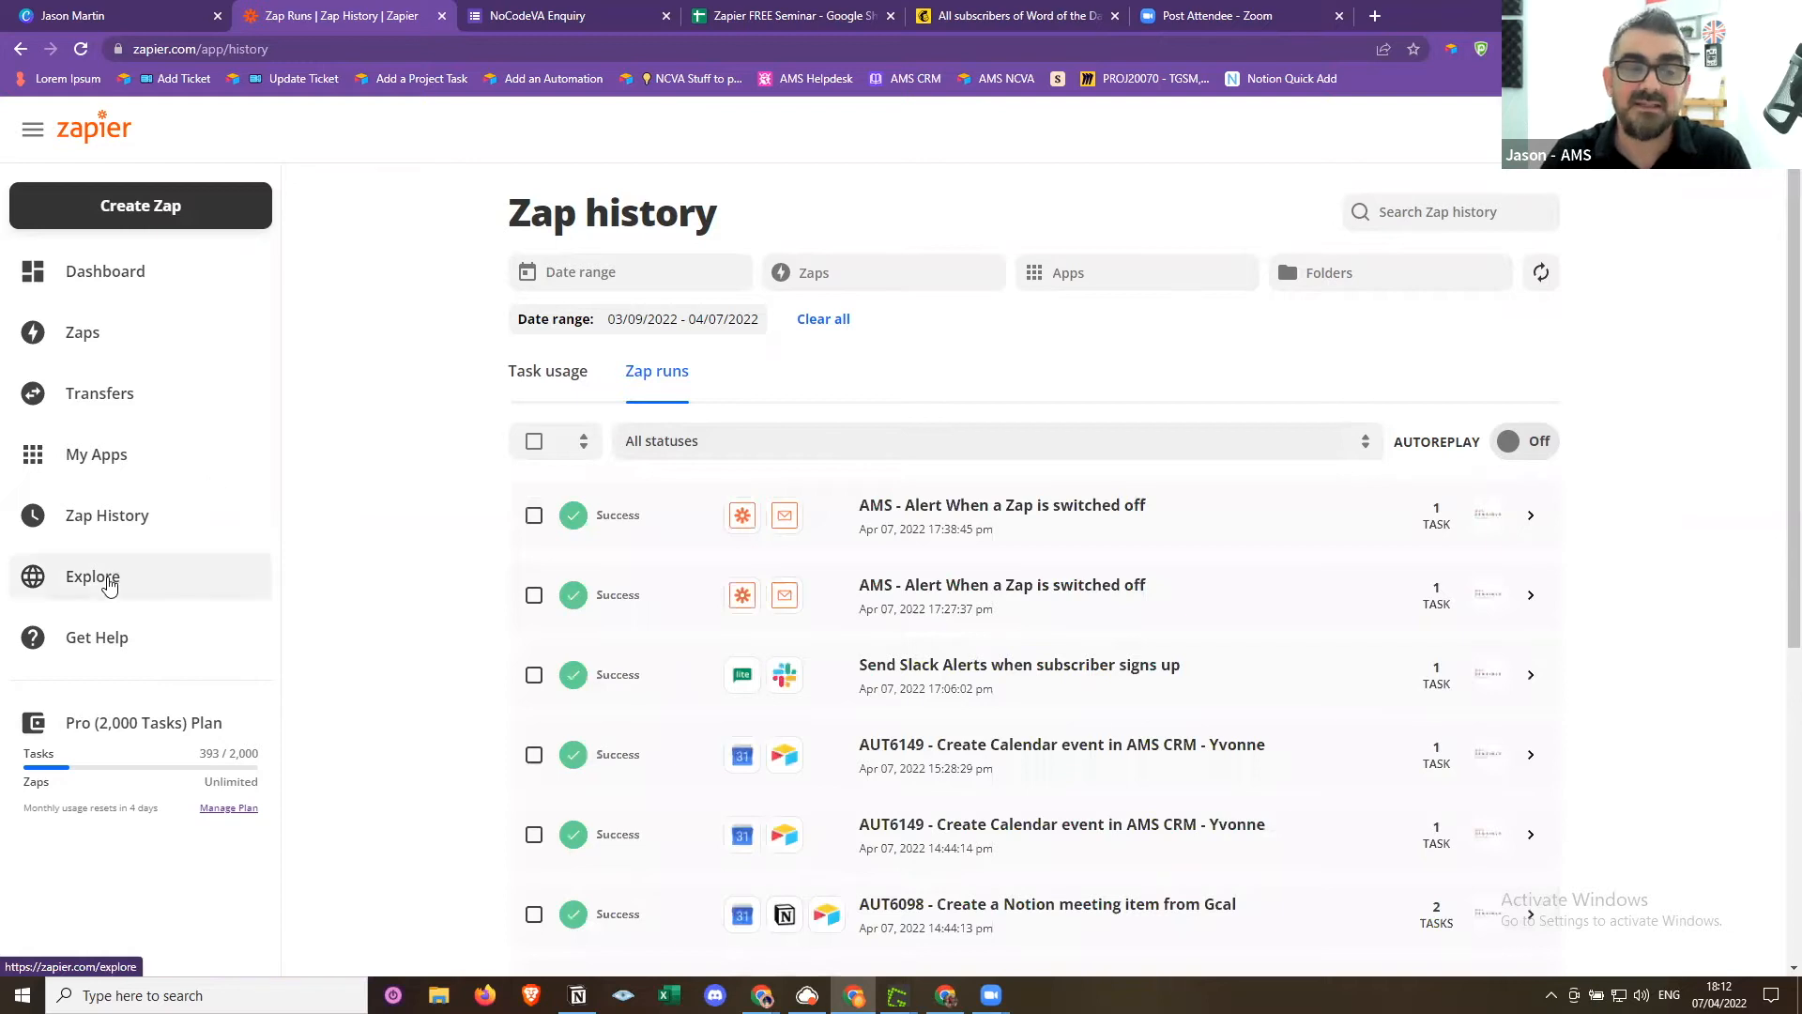
Open the Explore page and look through its app categories, featured stories and popular ways to save time
{"action": "left_click", "coordinate": [109, 583]}
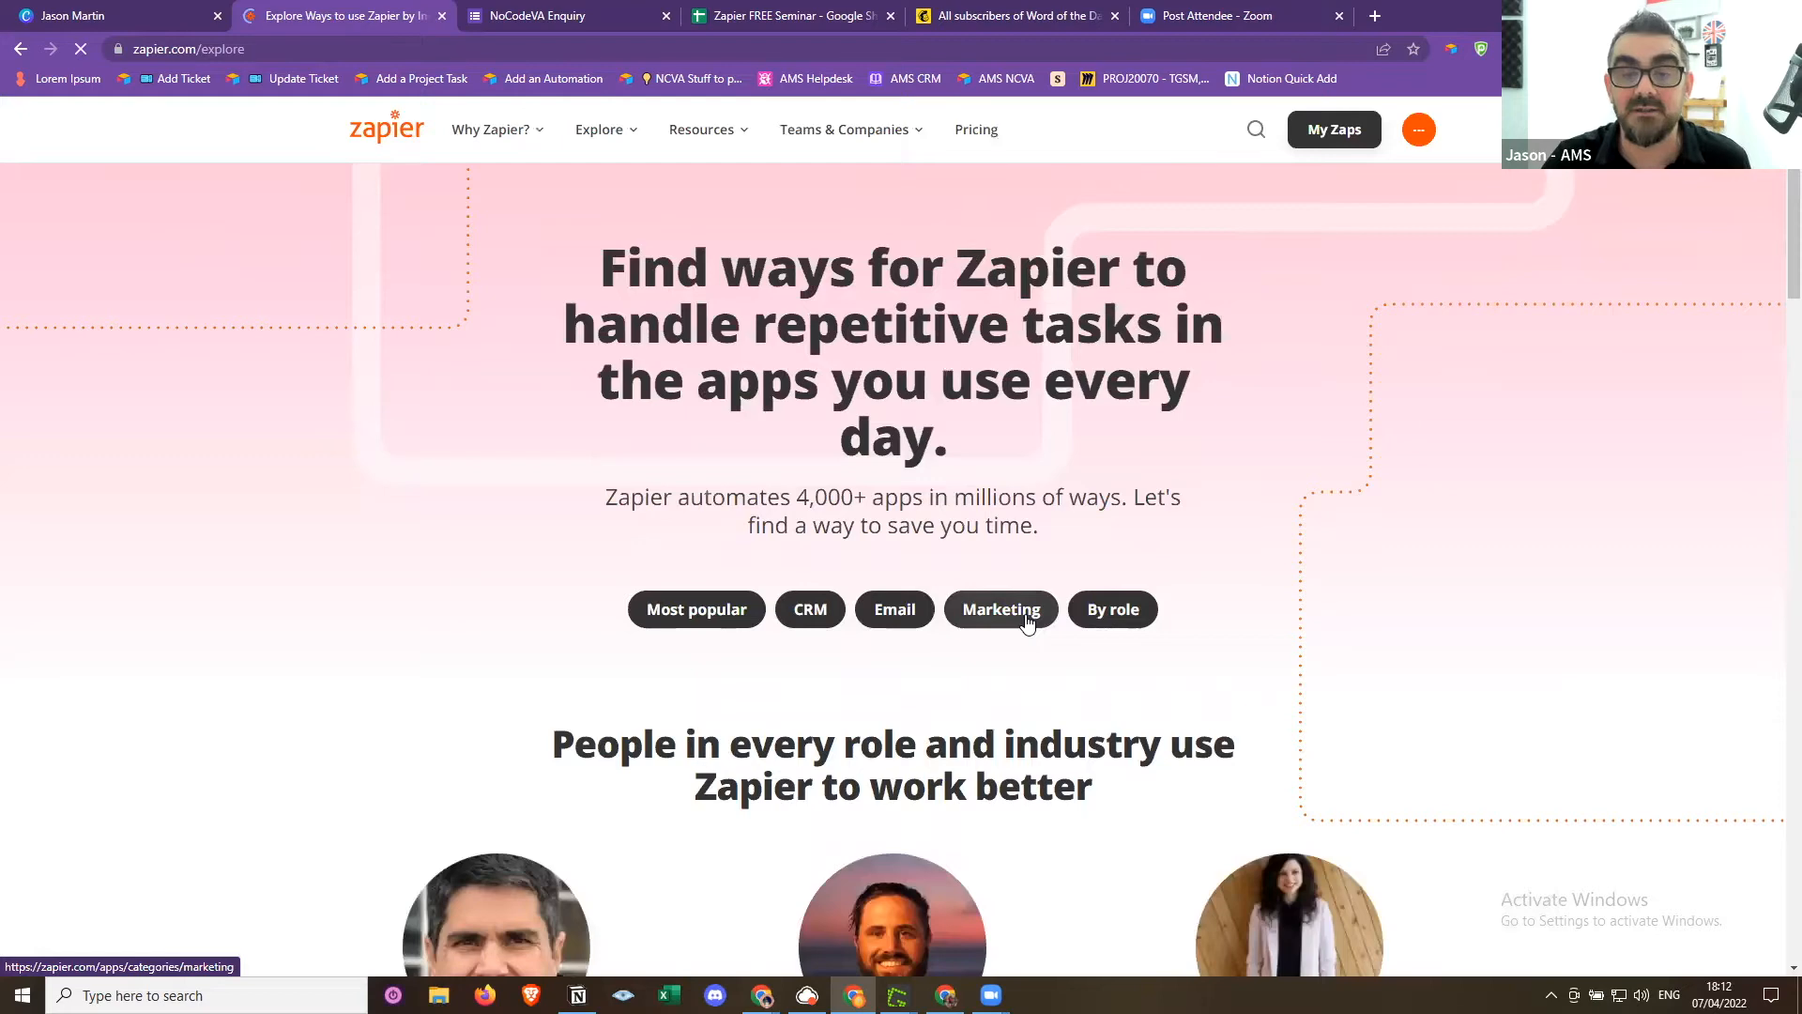
{"action": "scroll", "coordinate": [1037, 660], "scroll_direction": "down", "scroll_amount": 3}
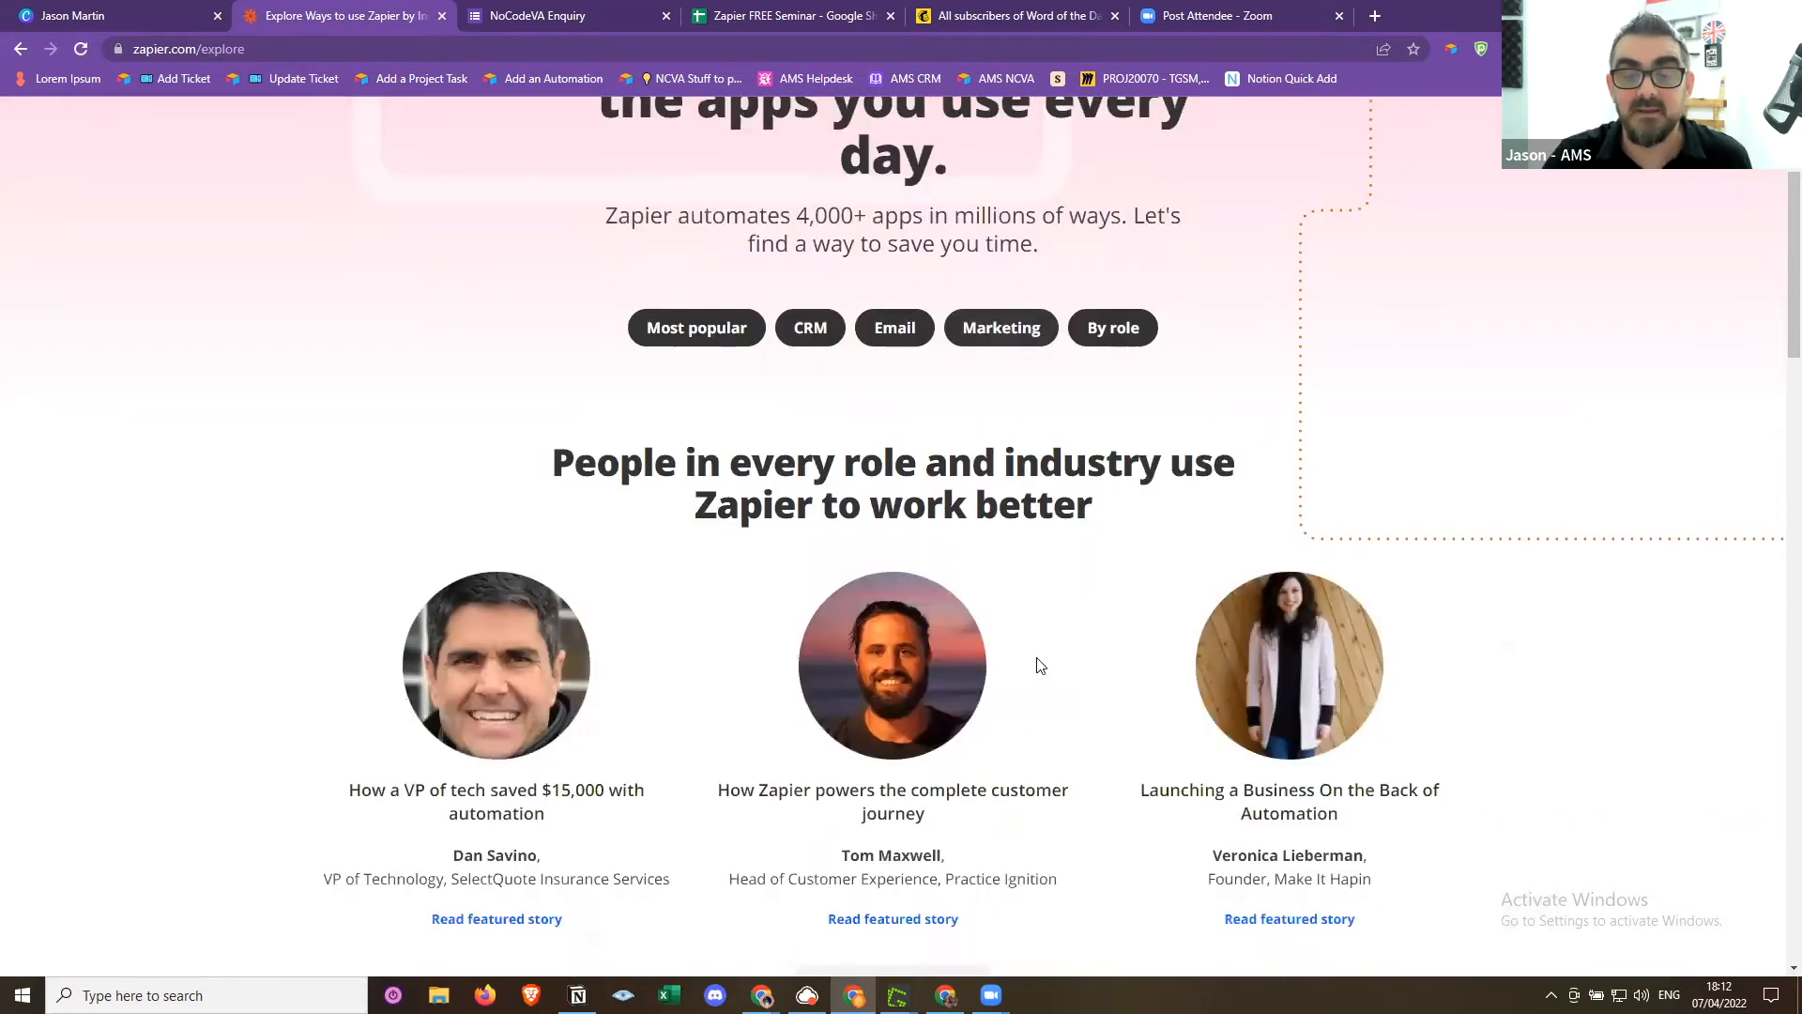
{"action": "scroll", "coordinate": [1040, 661], "scroll_direction": "down", "scroll_amount": 3}
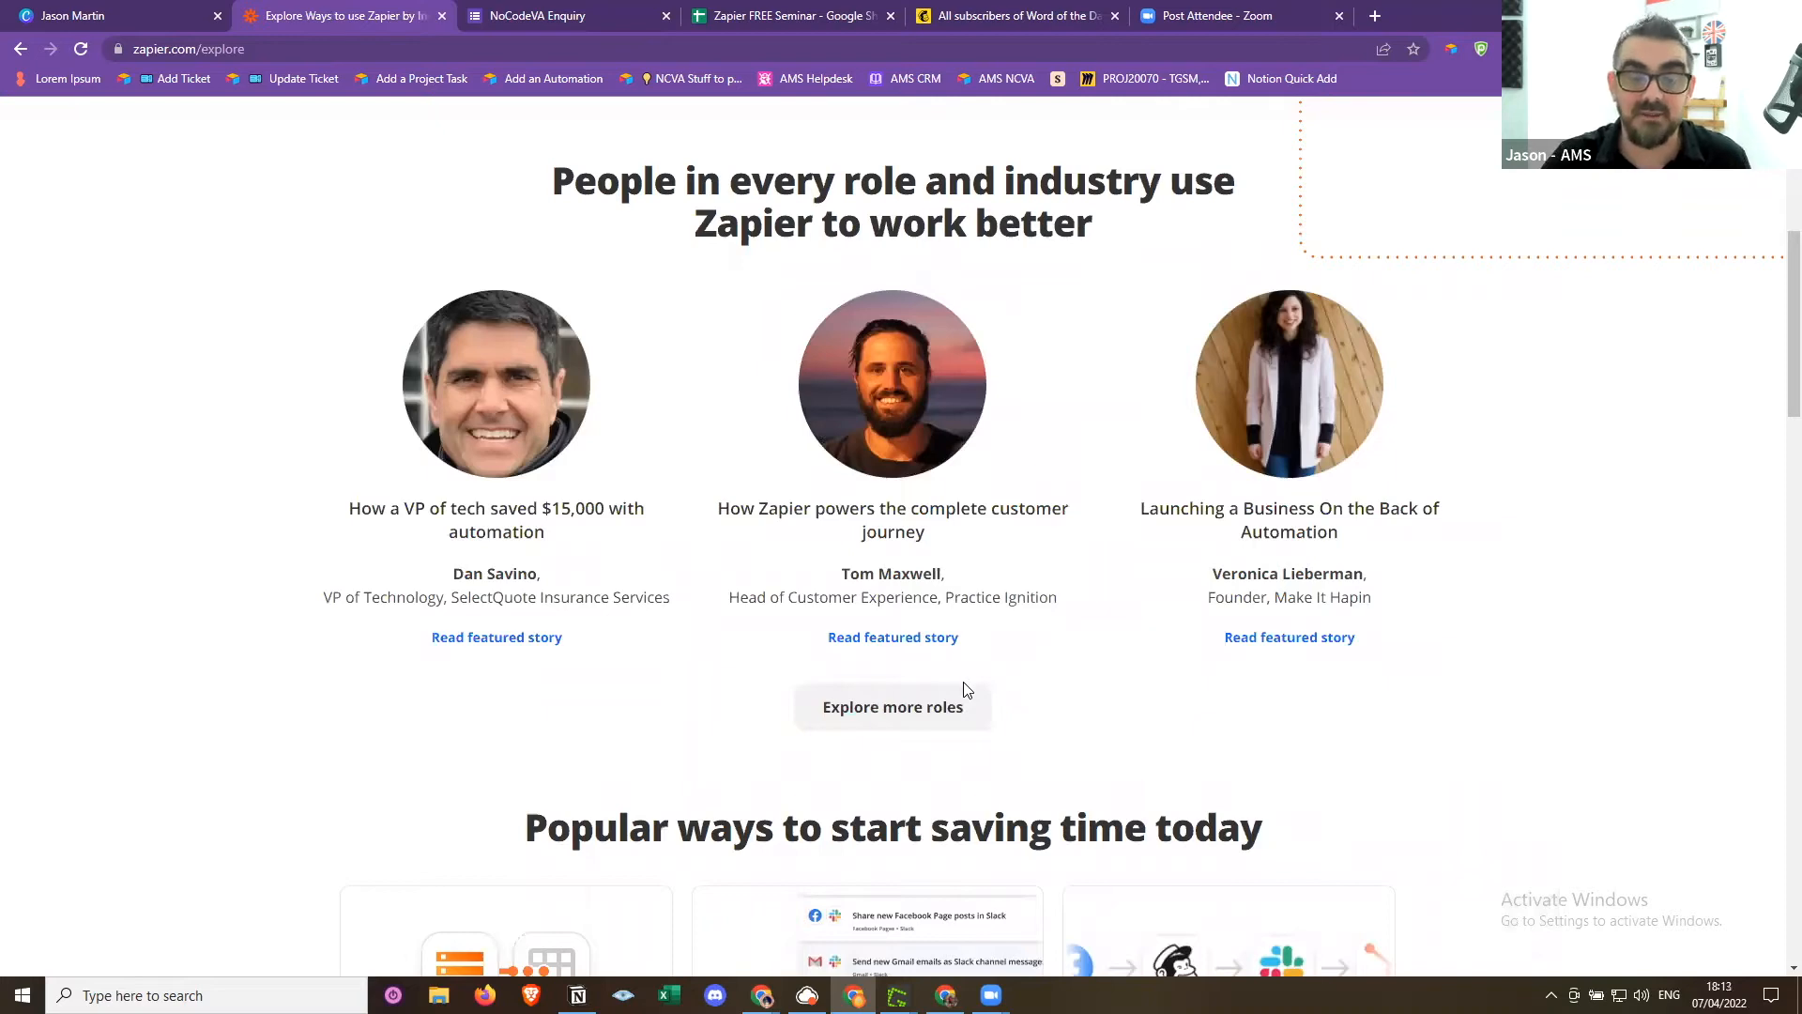
{"action": "scroll", "coordinate": [1002, 721], "scroll_direction": "down", "scroll_amount": 4}
{"action": "scroll", "coordinate": [1003, 722], "scroll_direction": "up", "scroll_amount": 10}
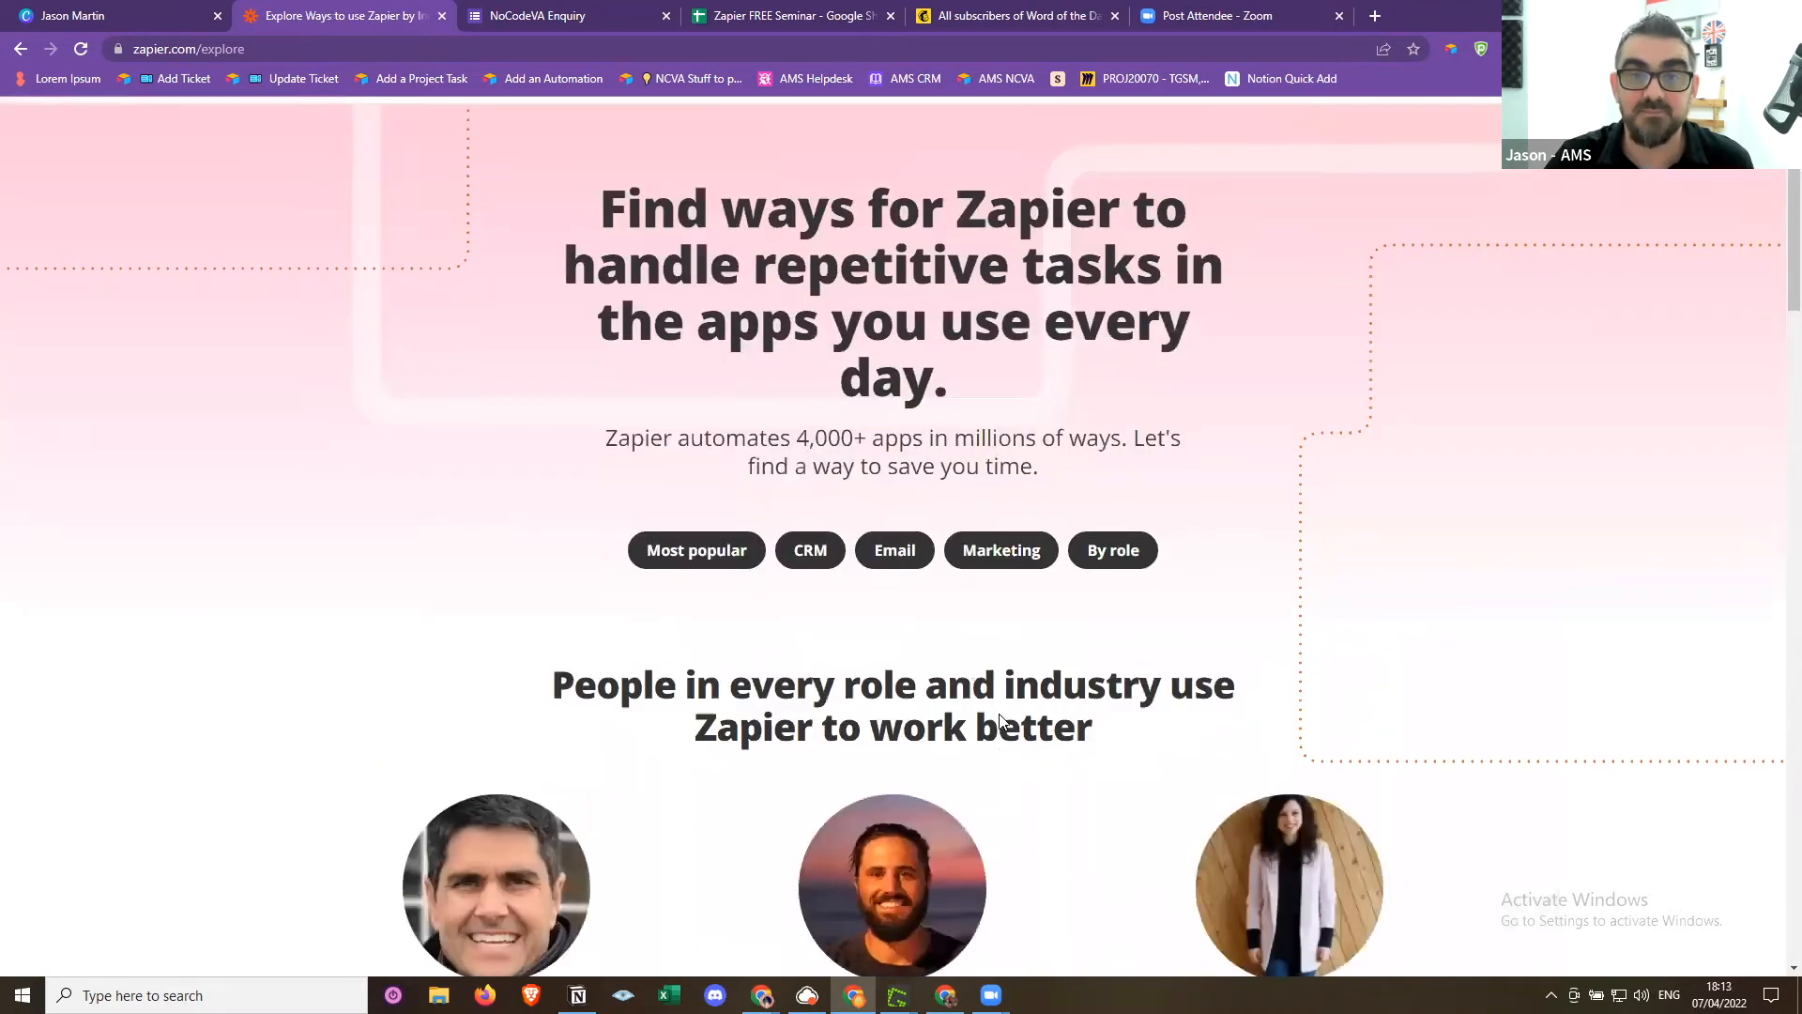
Return from the Explore page to the Zaps overview and open the Zapier FREE Seminar folder
{"action": "left_click", "coordinate": [23, 50]}
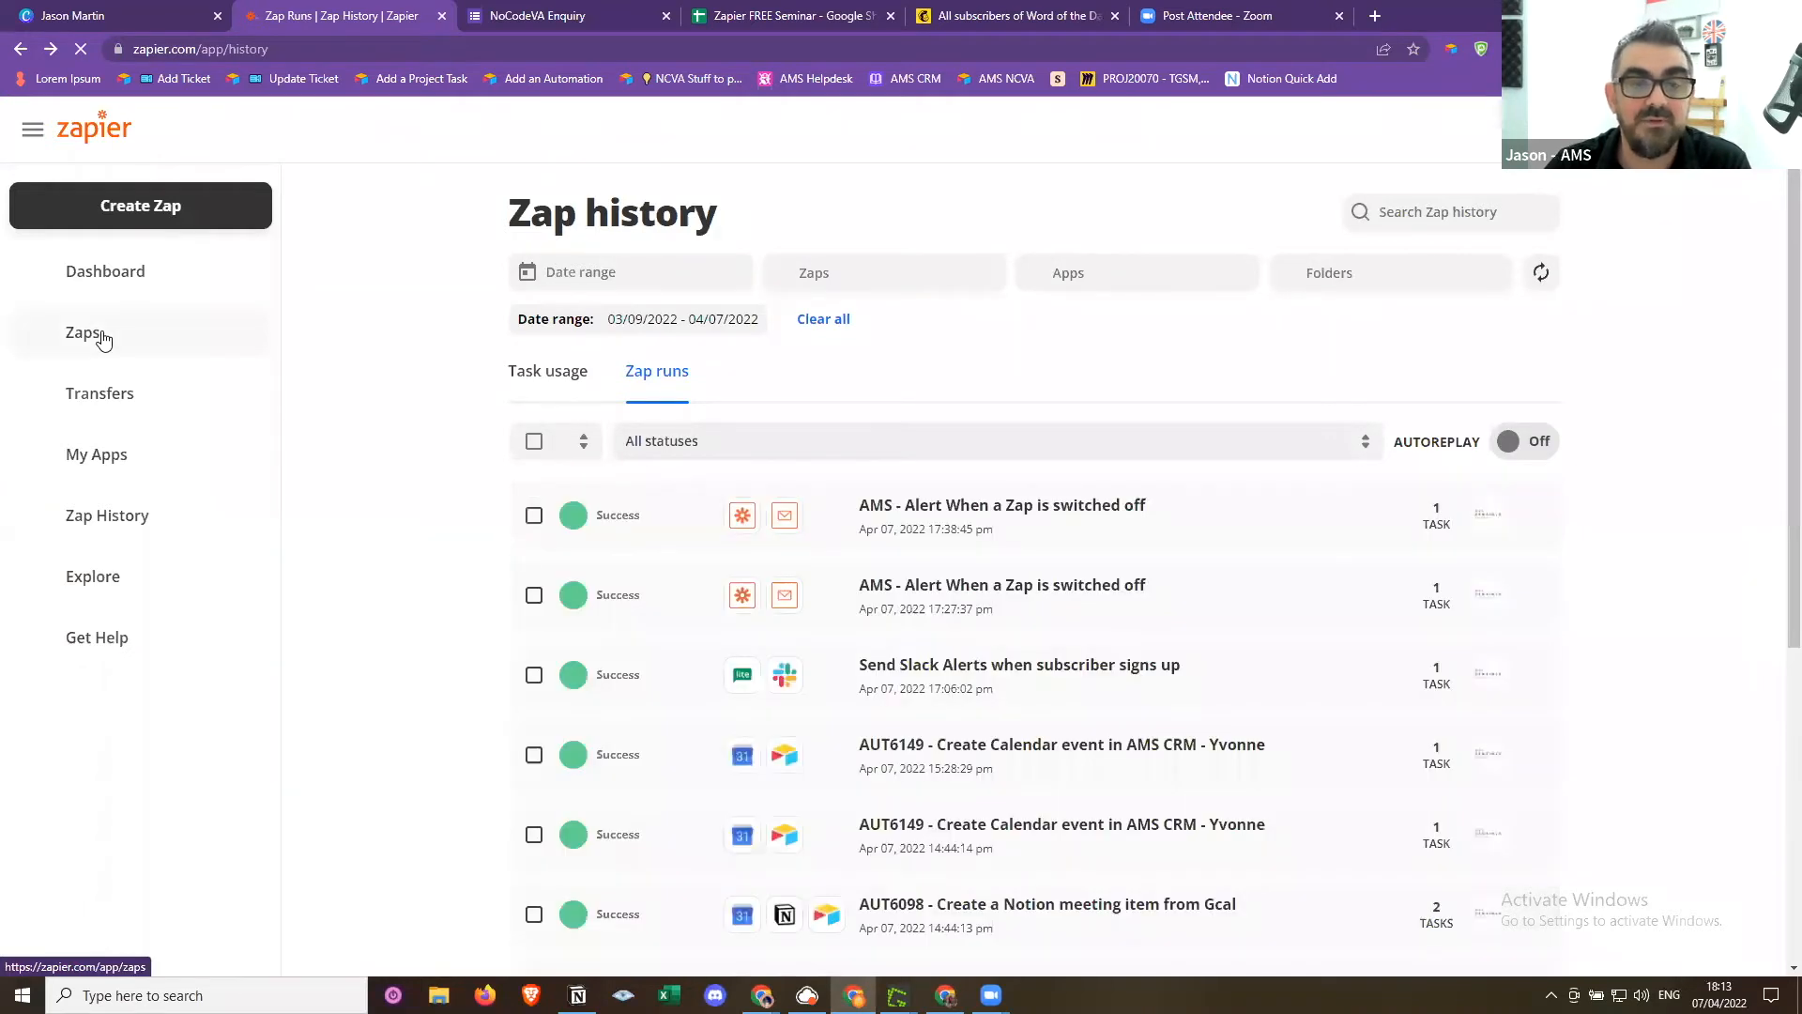
{"action": "left_click", "coordinate": [103, 340]}
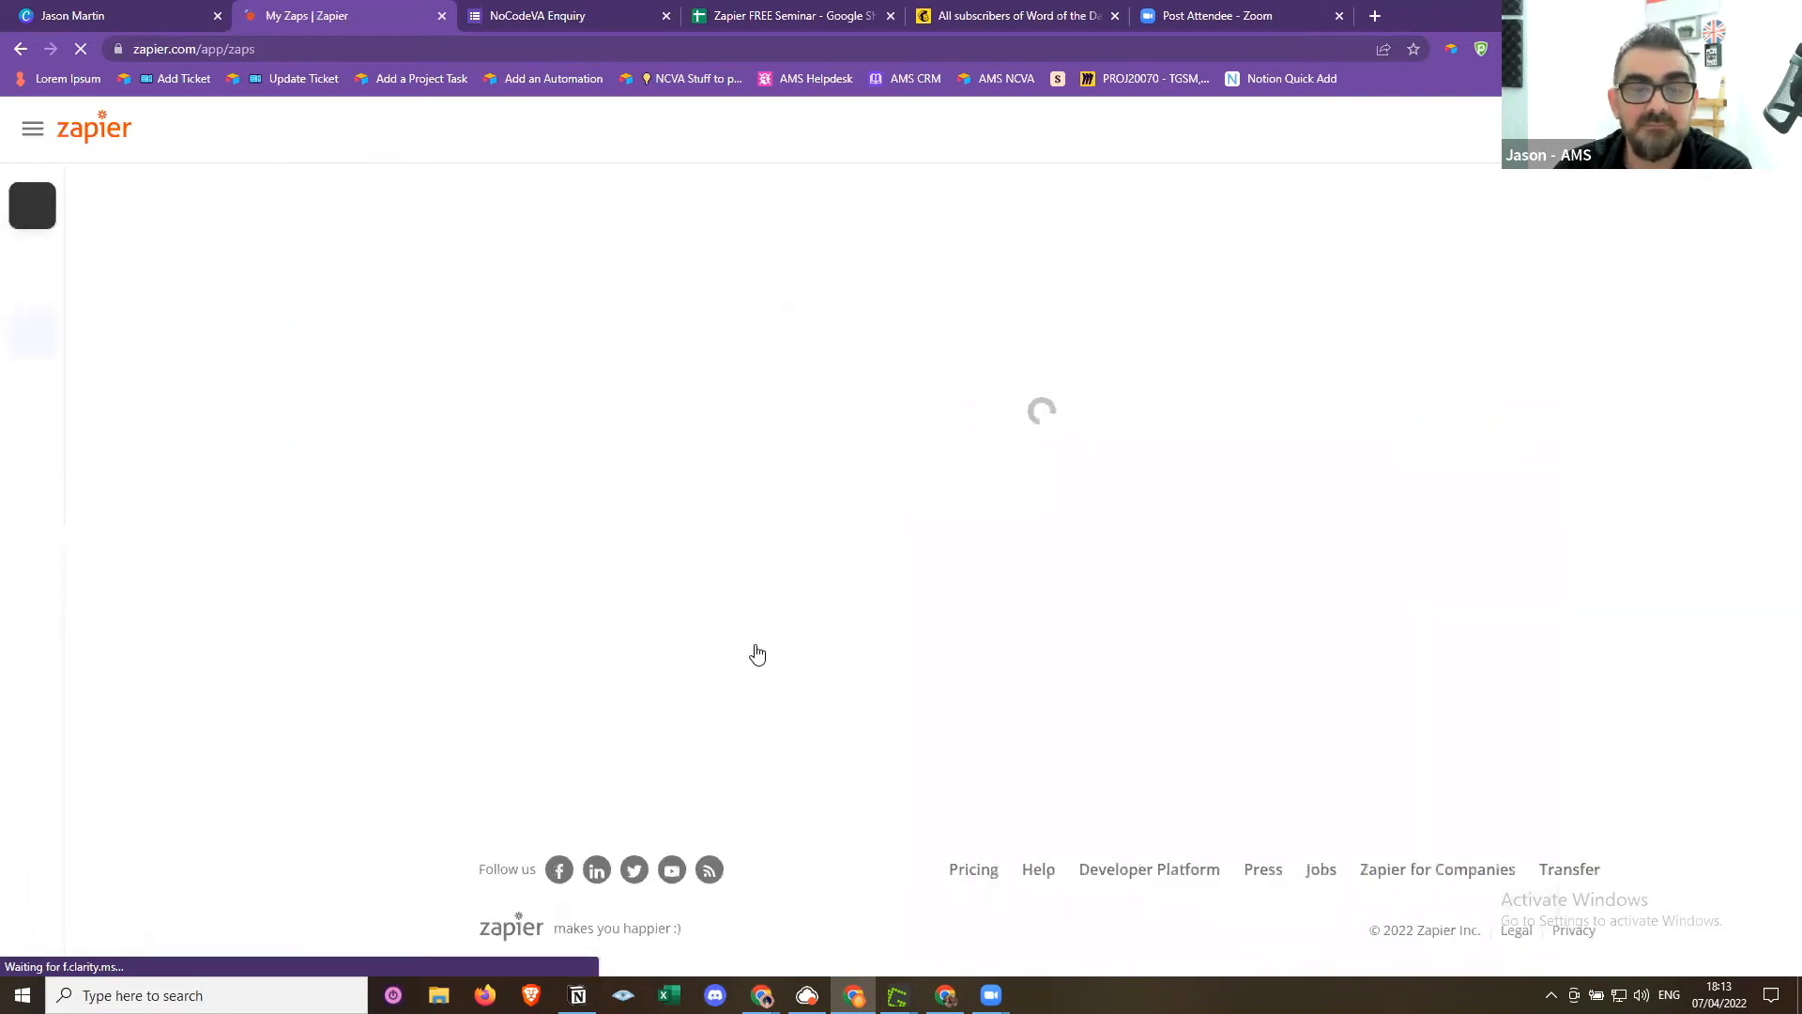
{"action": "scroll", "coordinate": [652, 479], "scroll_direction": "down", "scroll_amount": 1}
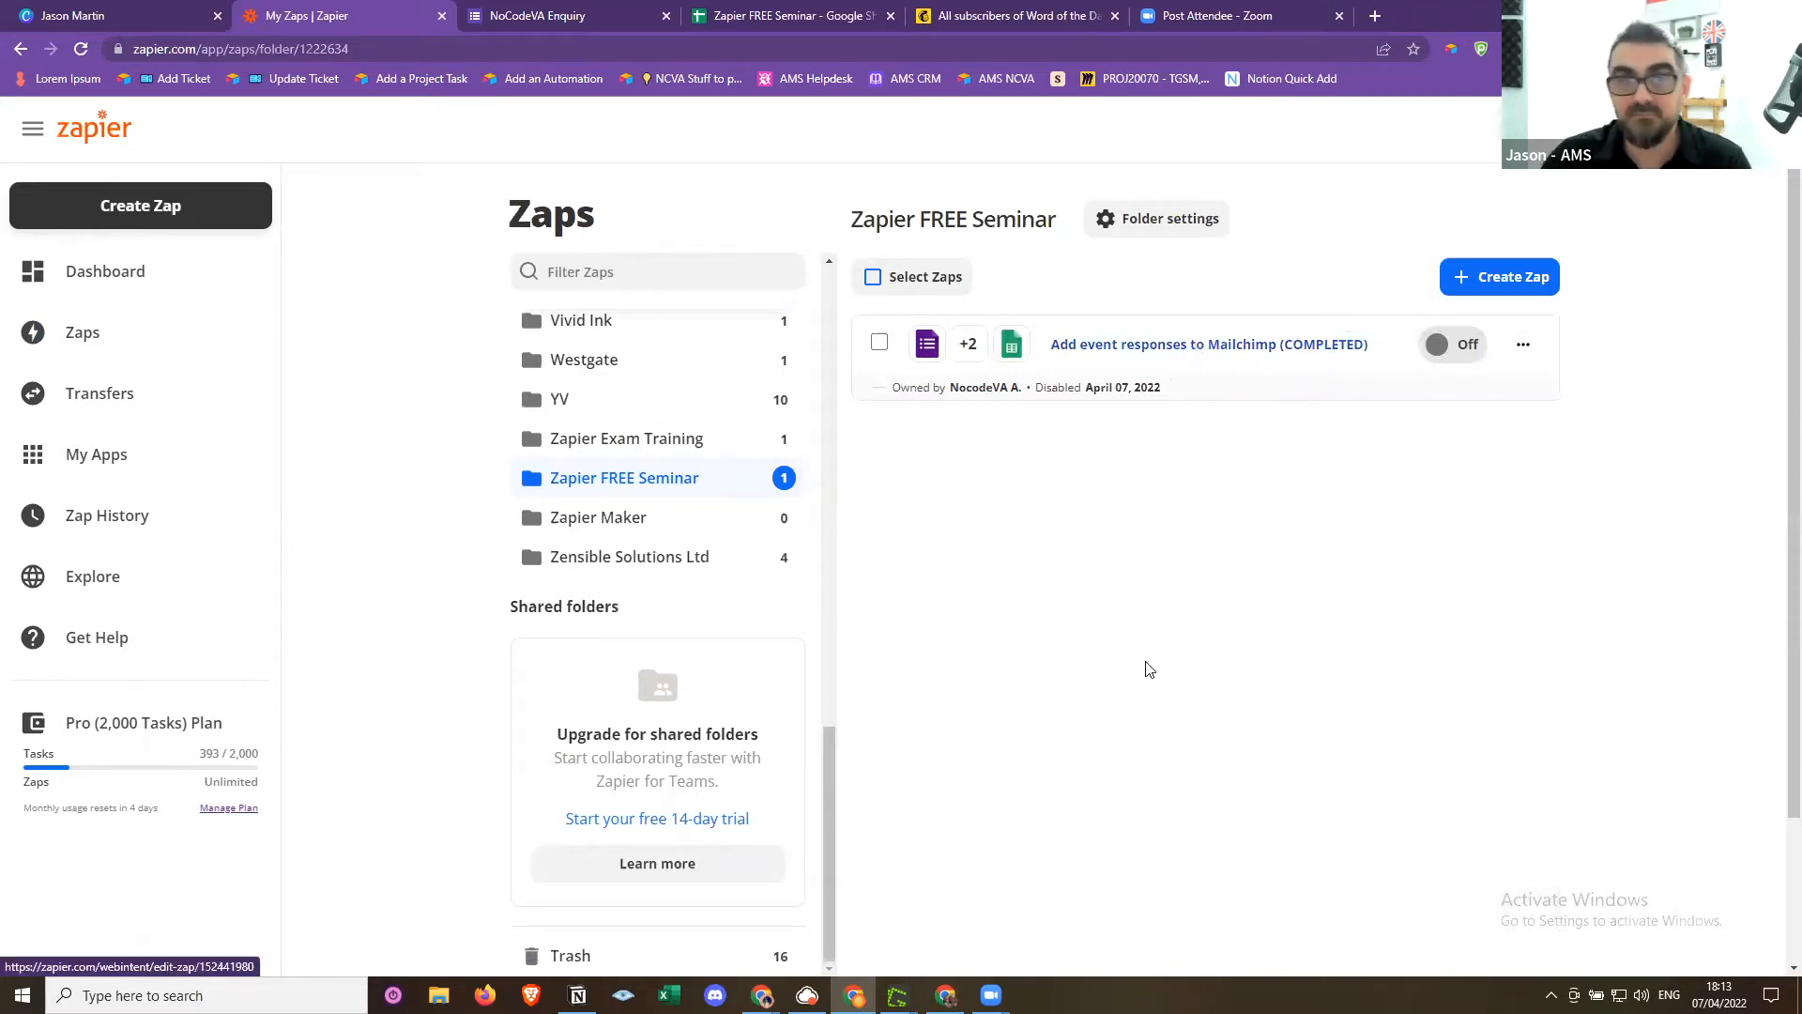
Review the questions in the NoCodeVA Enquiry form, then switch to the Zapier FREE Seminar response spreadsheet
{"action": "left_click", "coordinate": [594, 8]}
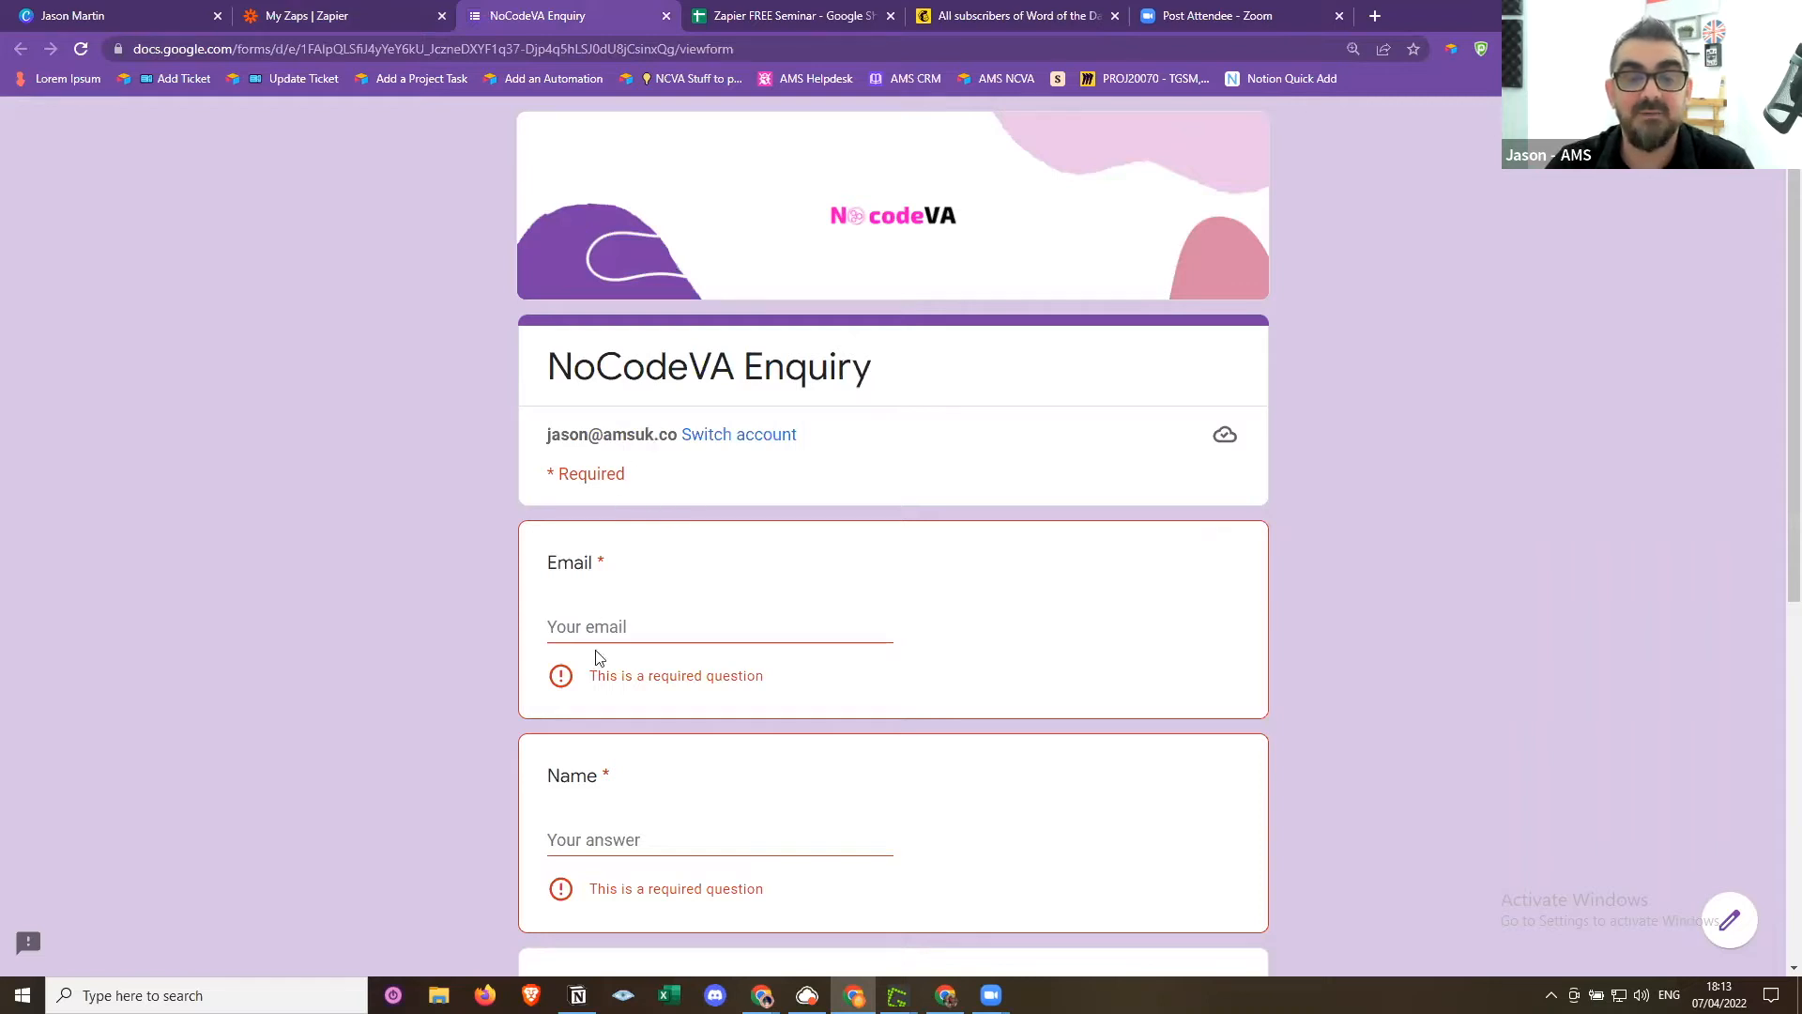
{"action": "scroll", "coordinate": [580, 836], "scroll_direction": "down", "scroll_amount": 5}
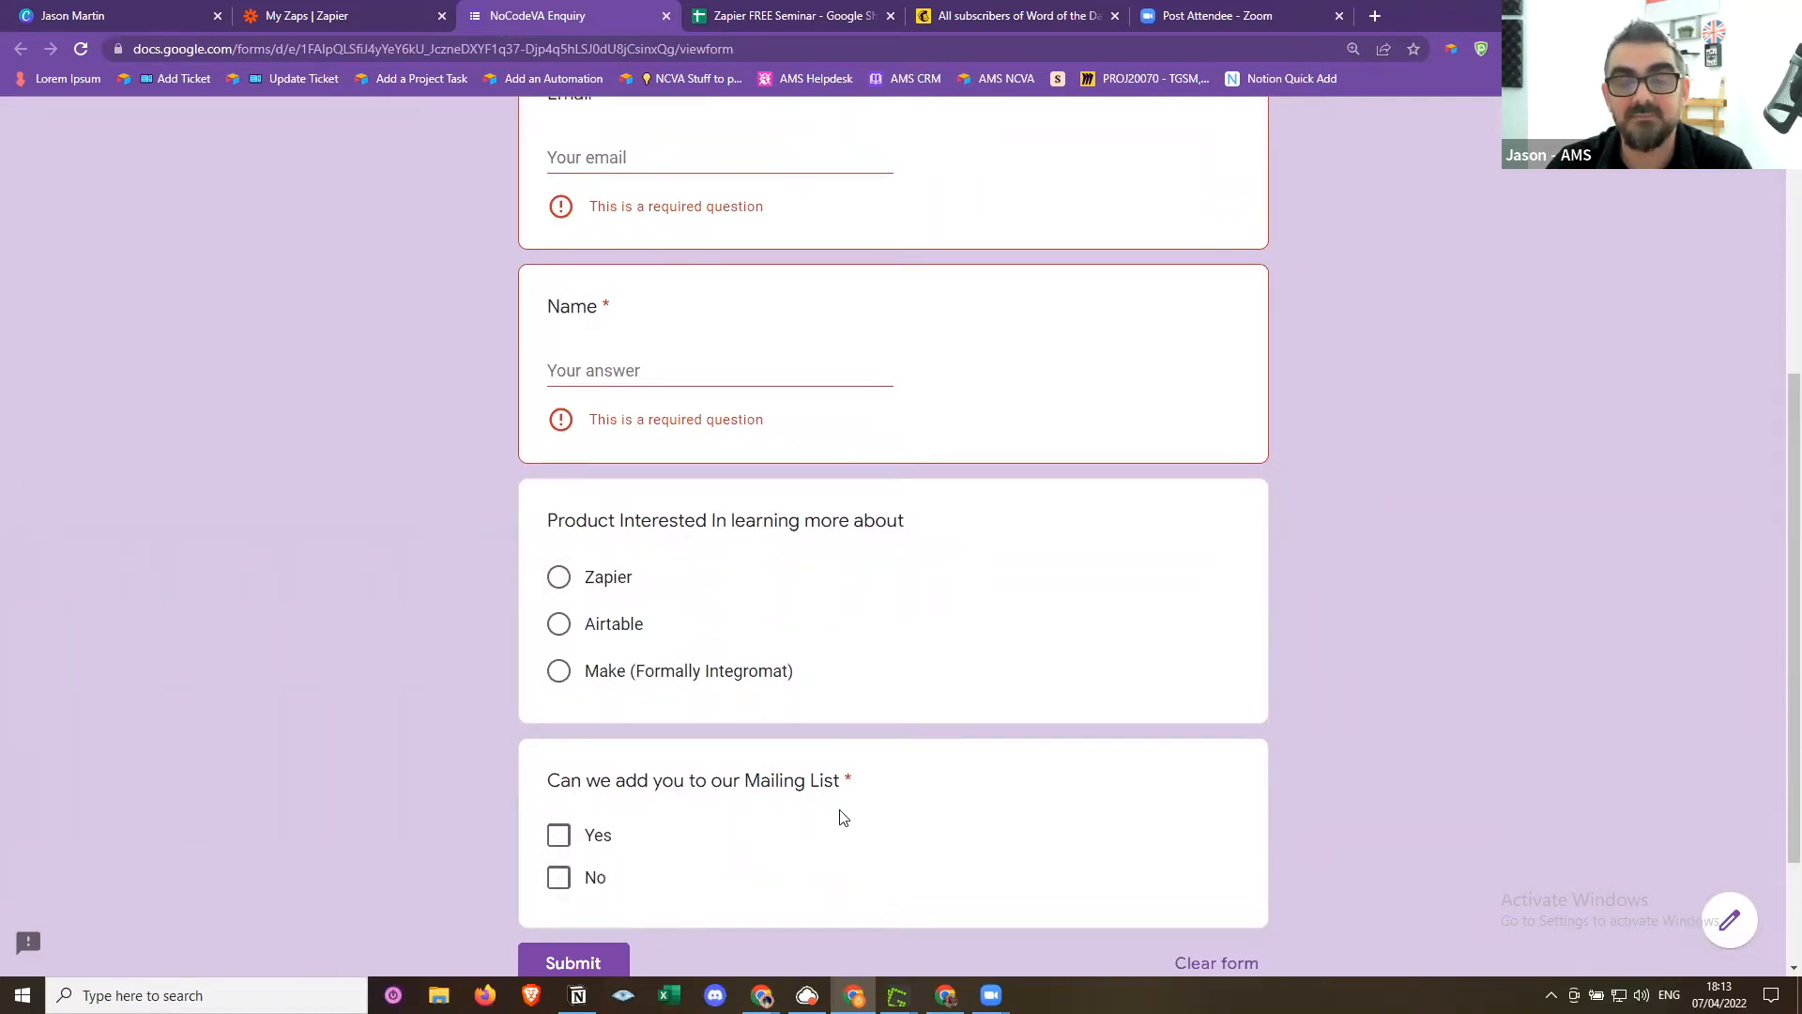
{"action": "scroll", "coordinate": [841, 817], "scroll_direction": "up", "scroll_amount": 5}
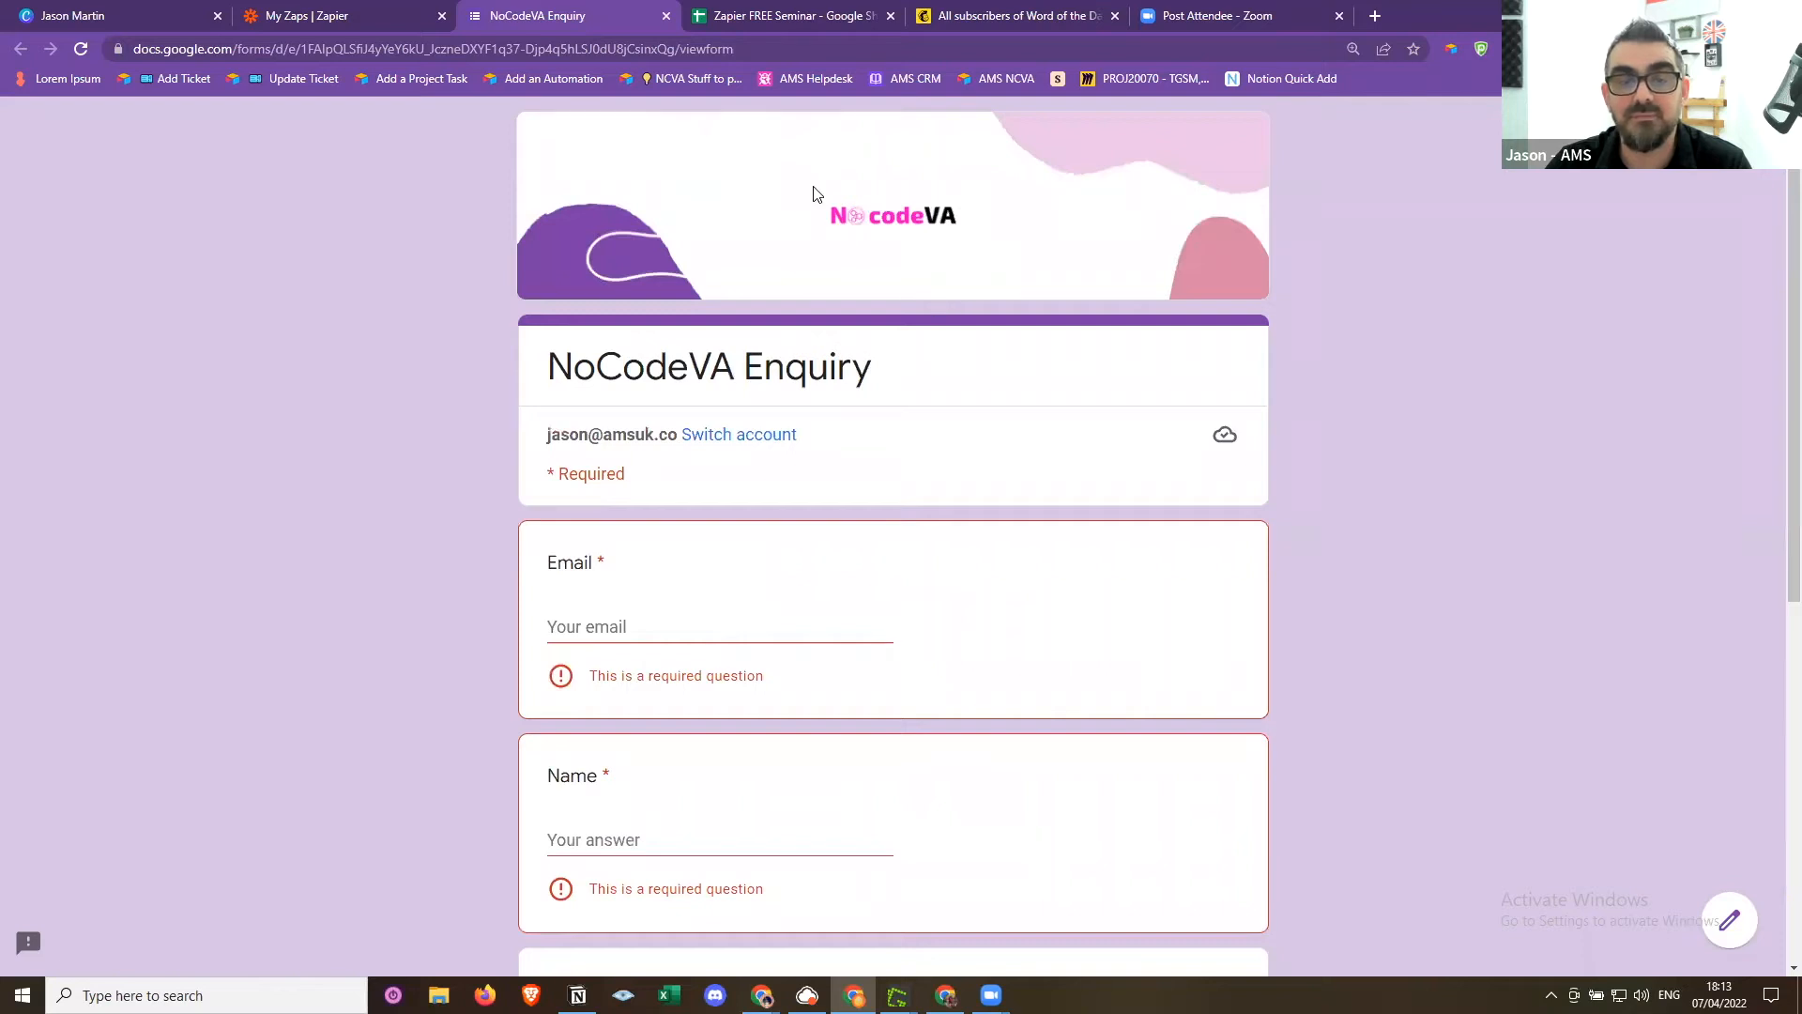
{"action": "left_click", "coordinate": [713, 11]}
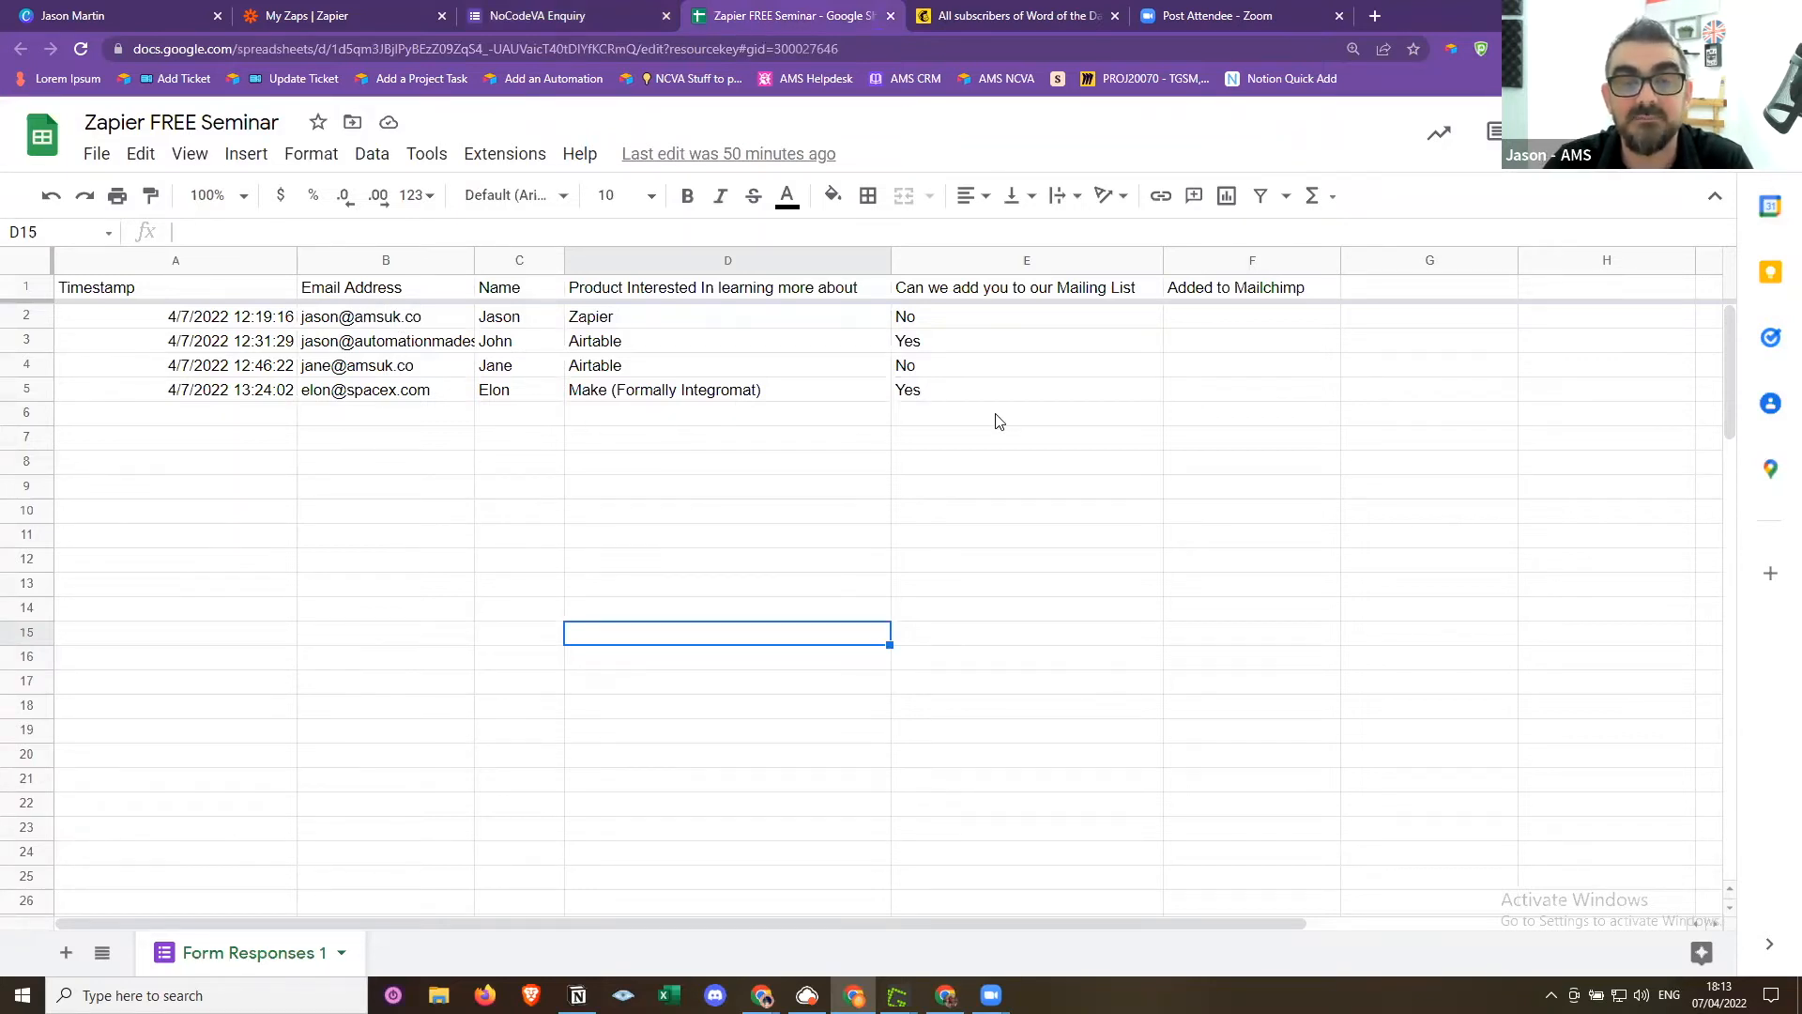
Review the NoCodeVA Enquiry form's questions again, then return to the Zapier FREE Seminar folder of Zaps
{"action": "left_click", "coordinate": [577, 9]}
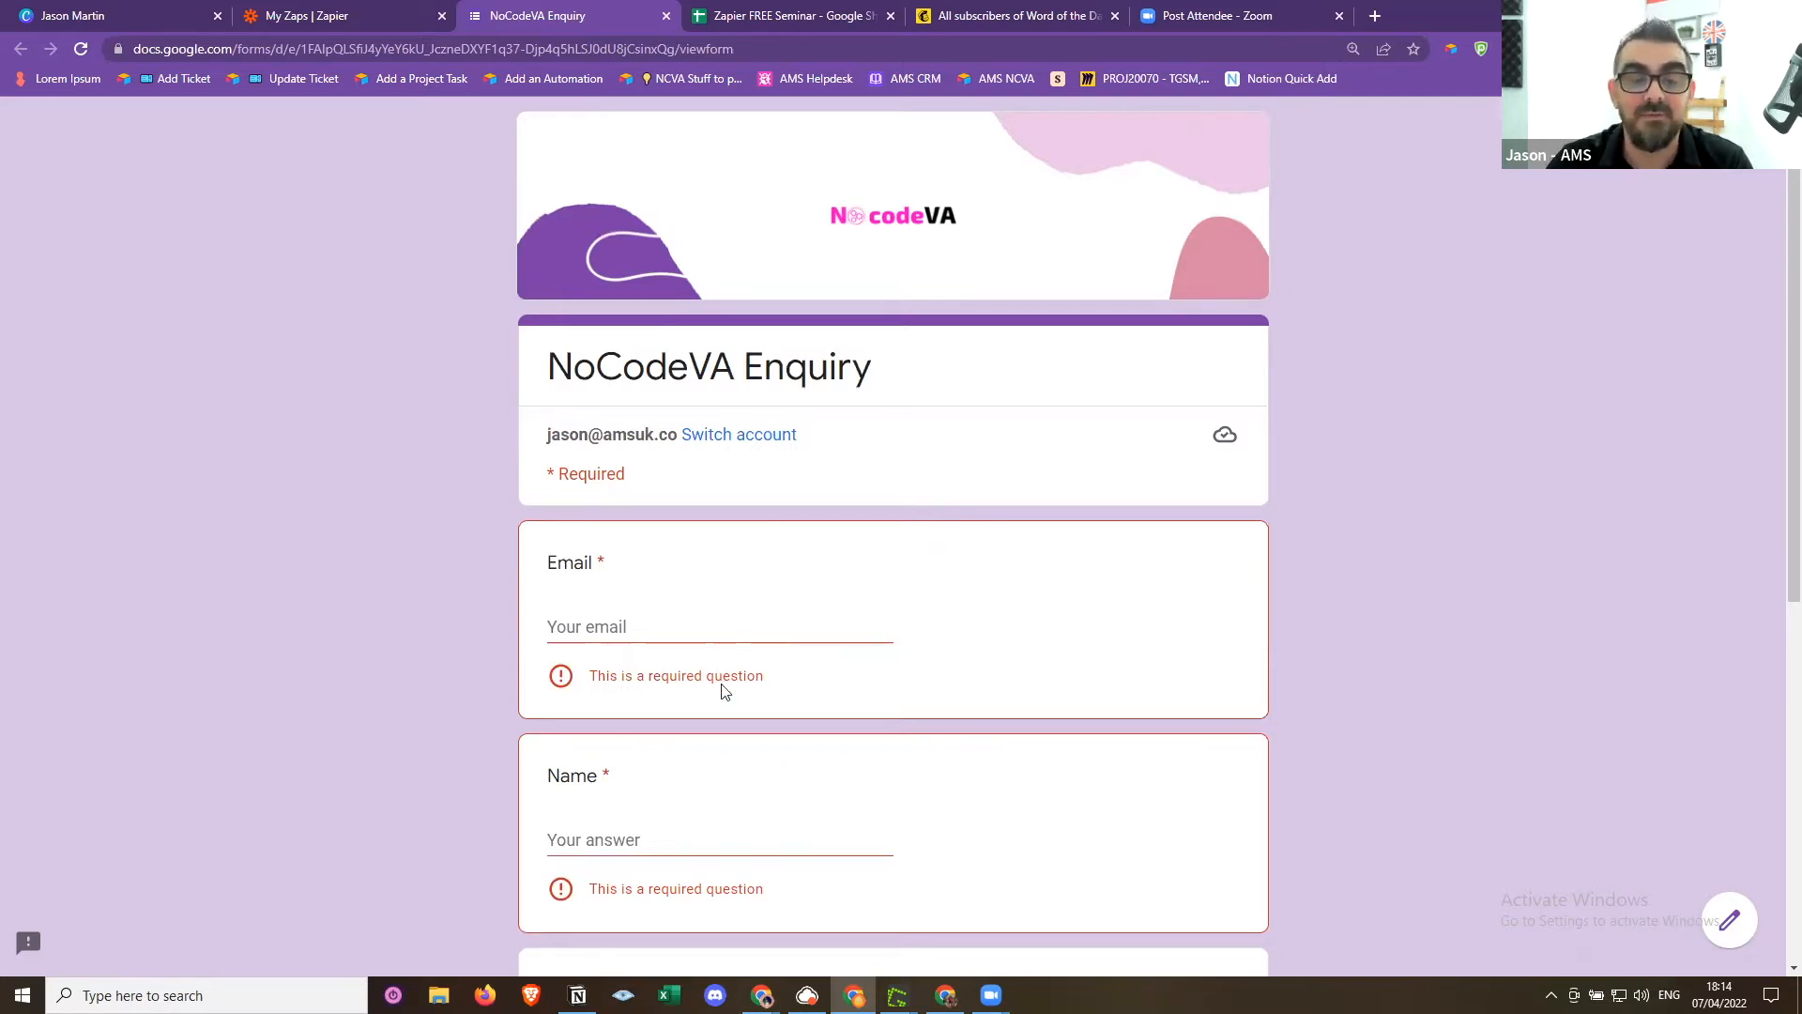
{"action": "scroll", "coordinate": [695, 757], "scroll_direction": "down", "scroll_amount": 3}
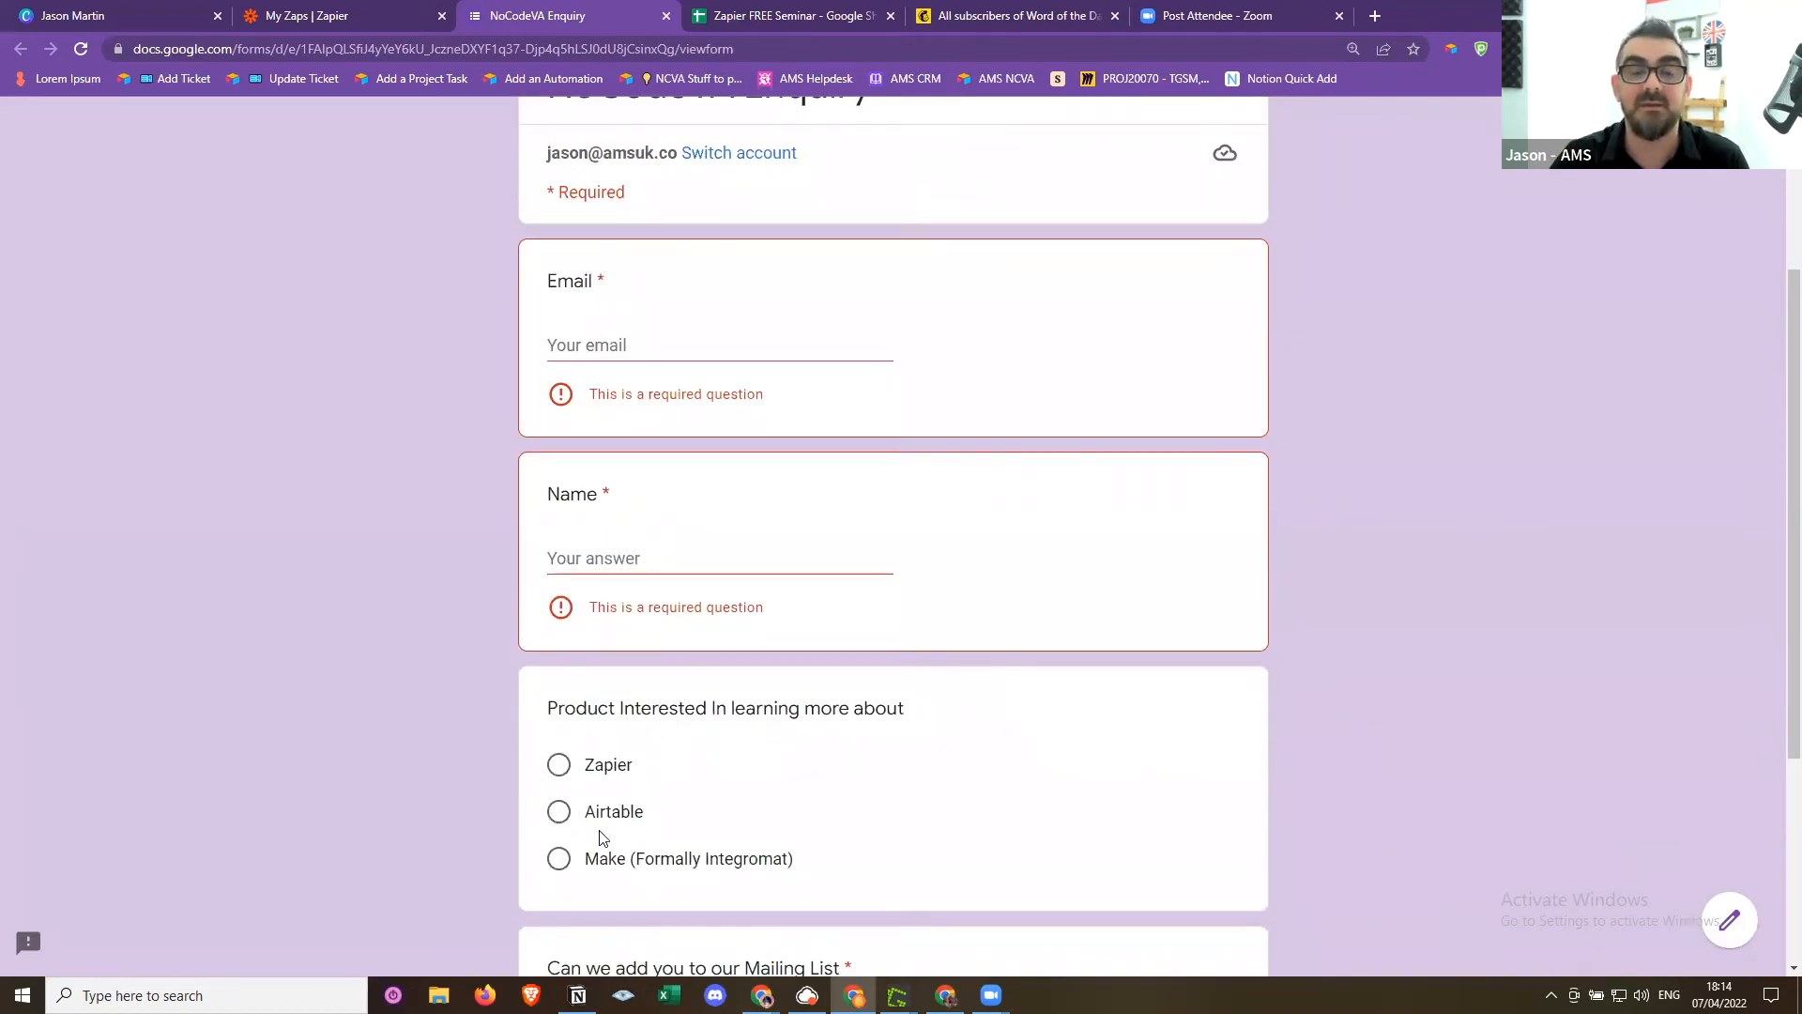
{"action": "left_click", "coordinate": [335, 13]}
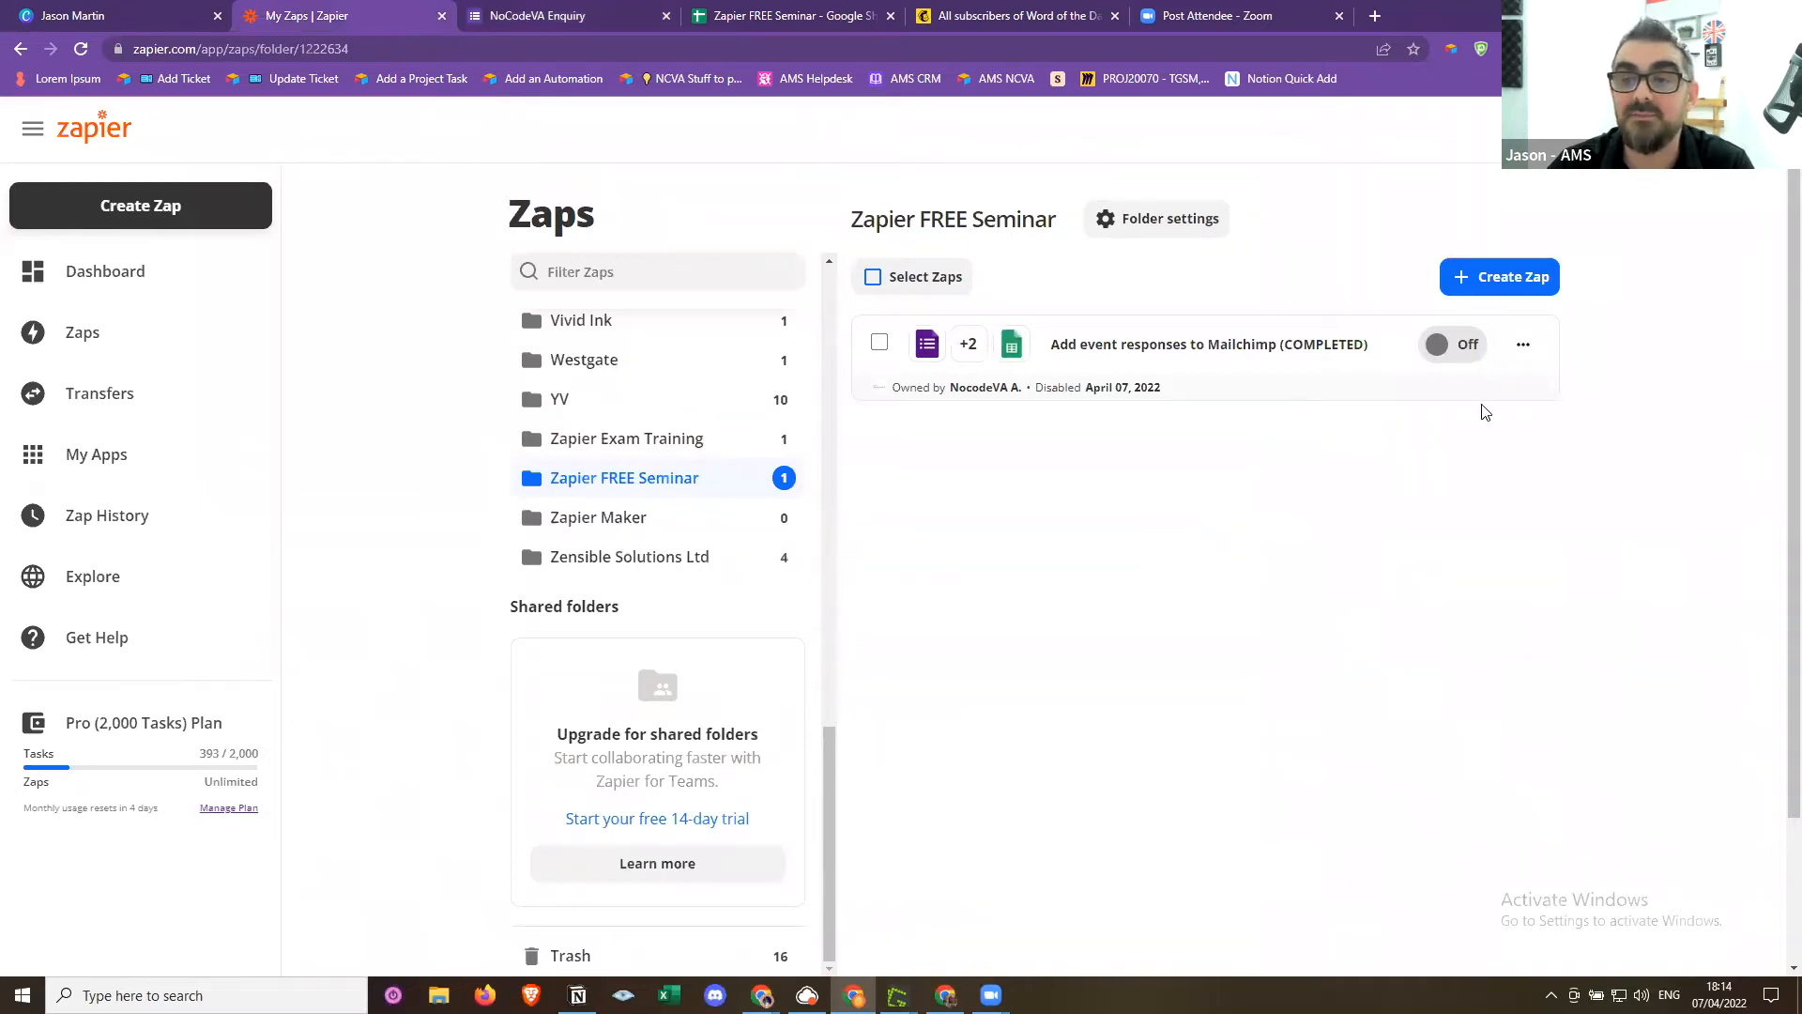
Create a new Zap in the Zapier FREE Seminar folder and name it "Add event responses to Mailchimp (COMPLETED)"
{"action": "left_click", "coordinate": [1501, 276]}
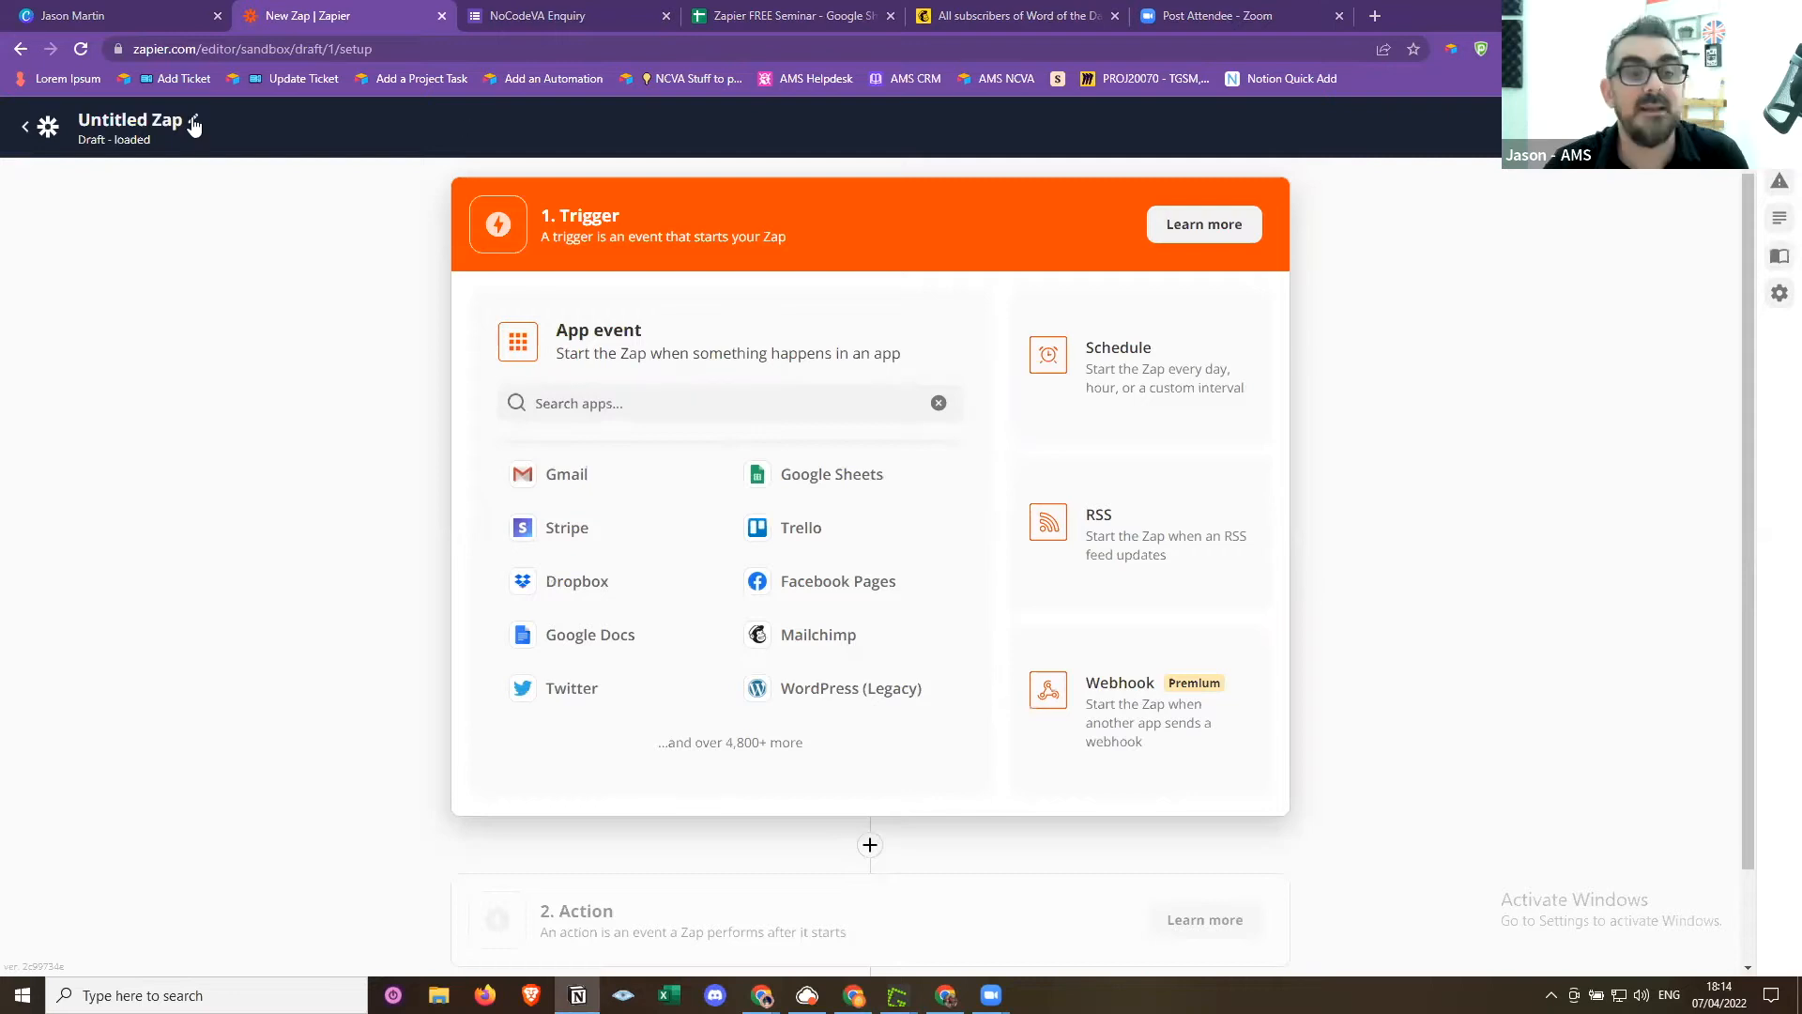
{"action": "left_click", "coordinate": [131, 116]}
{"action": "type", "text": "Add event responses to Mailchimp (COMPLETED)"}
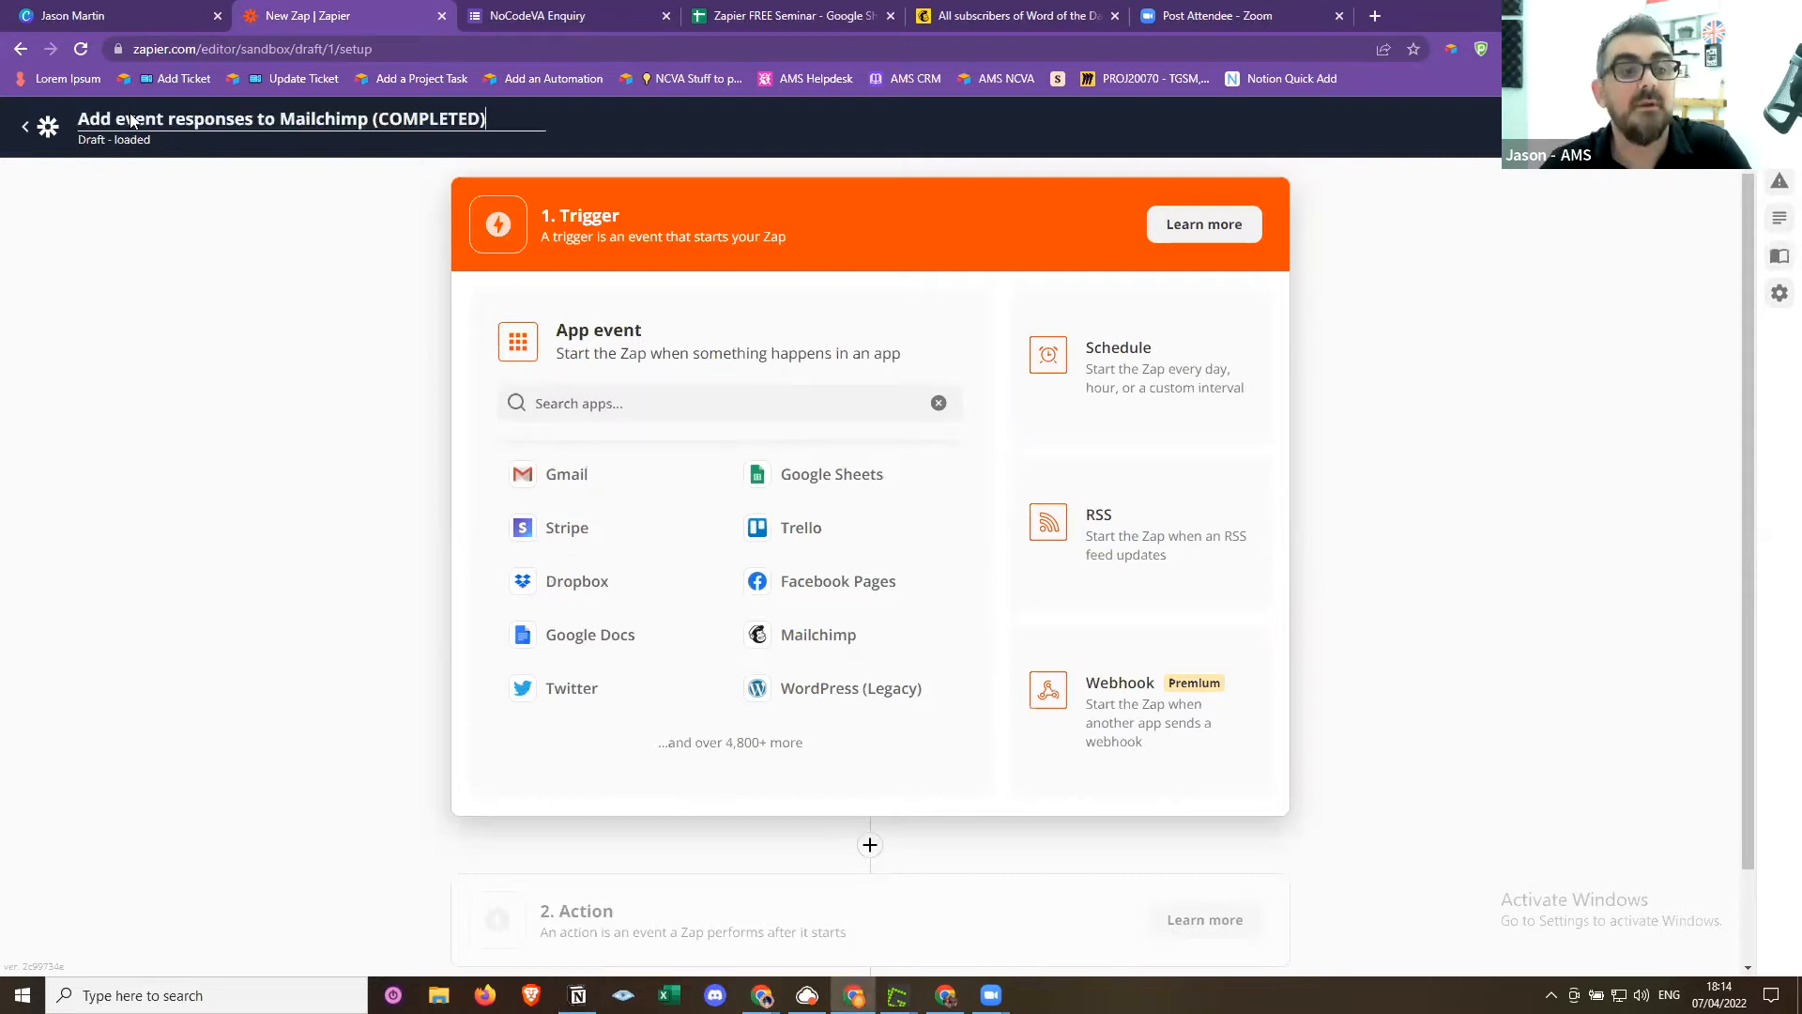
{"action": "key", "text": "Return"}
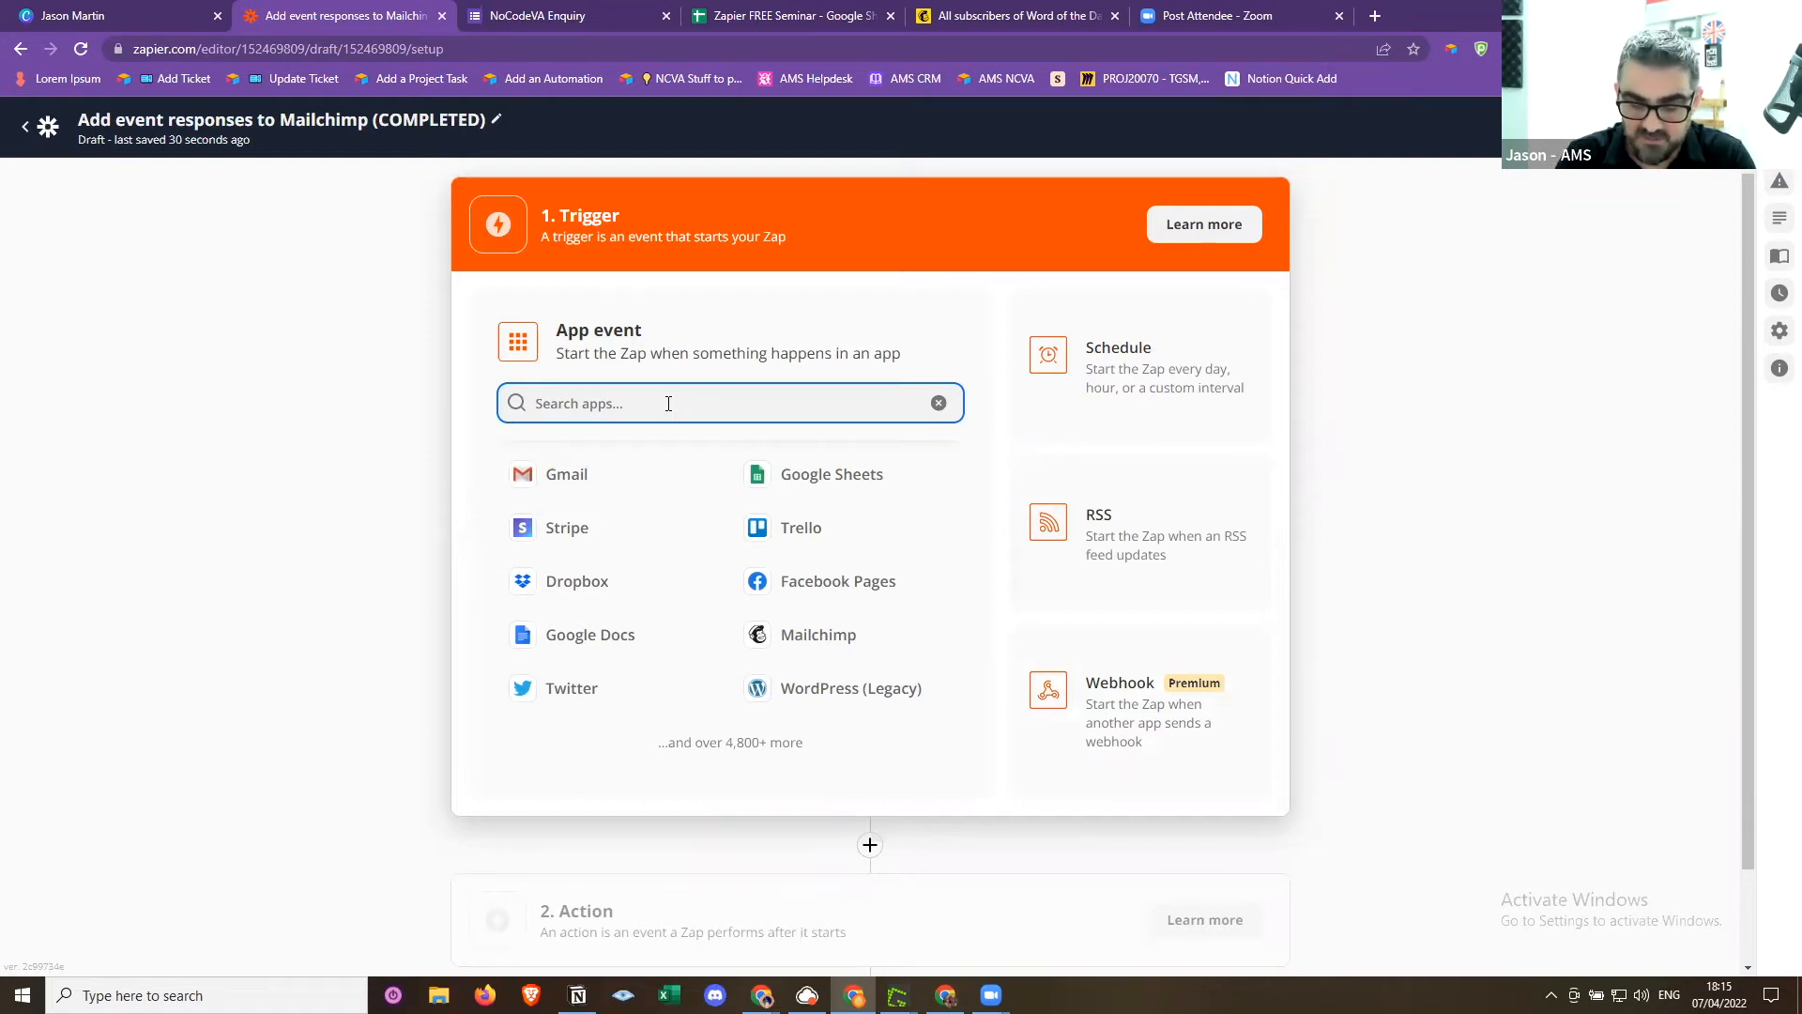
Choose Google Forms as the trigger app with the event New Response in Spreadsheet and continue to the account selection
{"action": "type", "text": "google"}
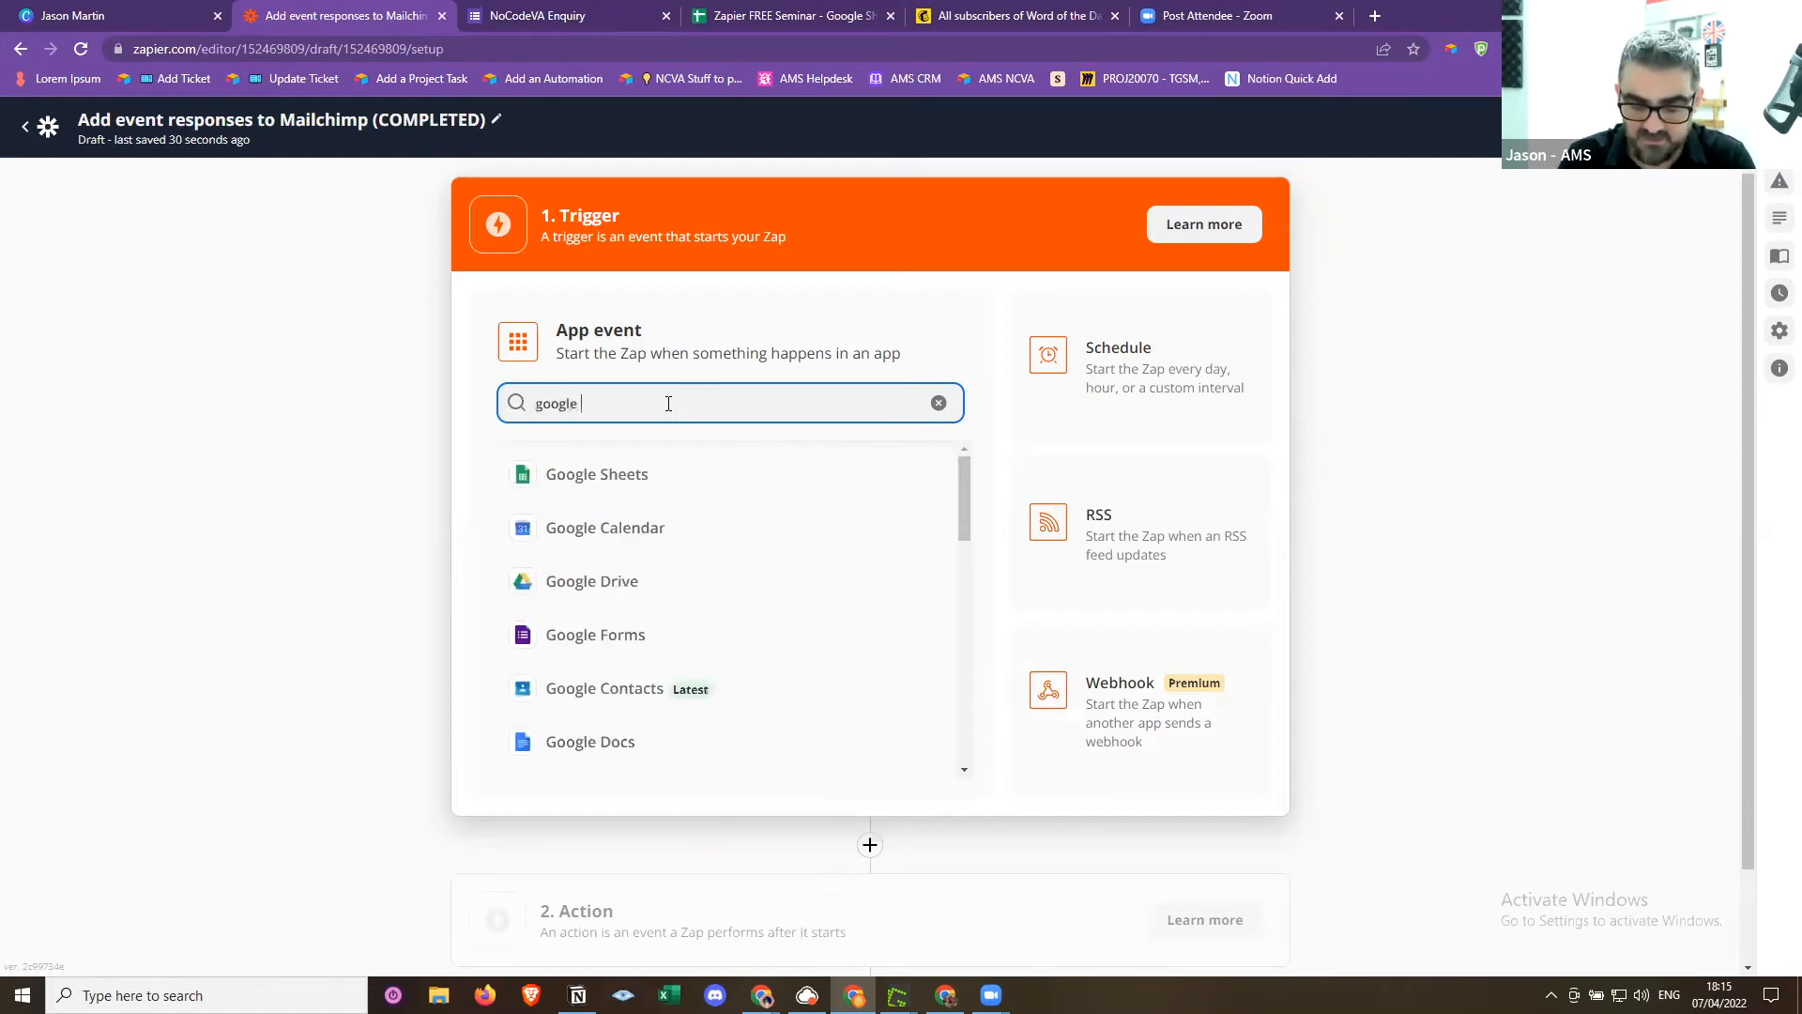
{"action": "type", "text": " form"}
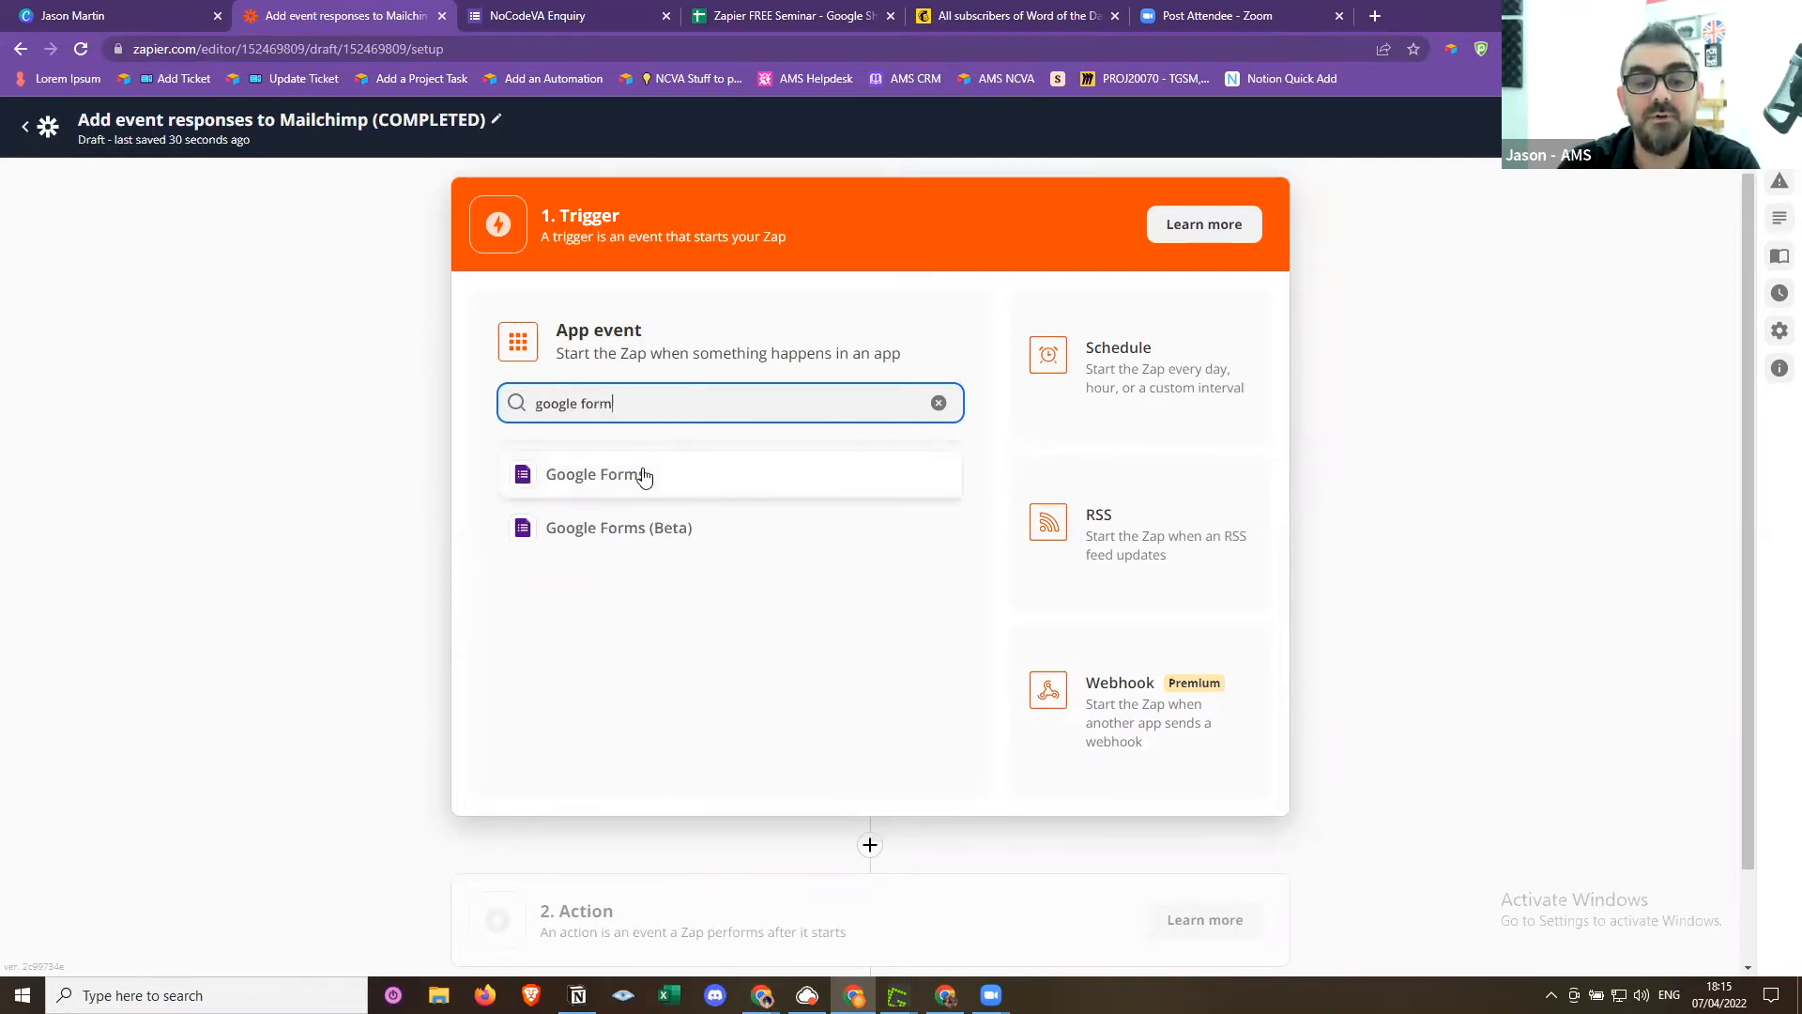
{"action": "left_click", "coordinate": [645, 477]}
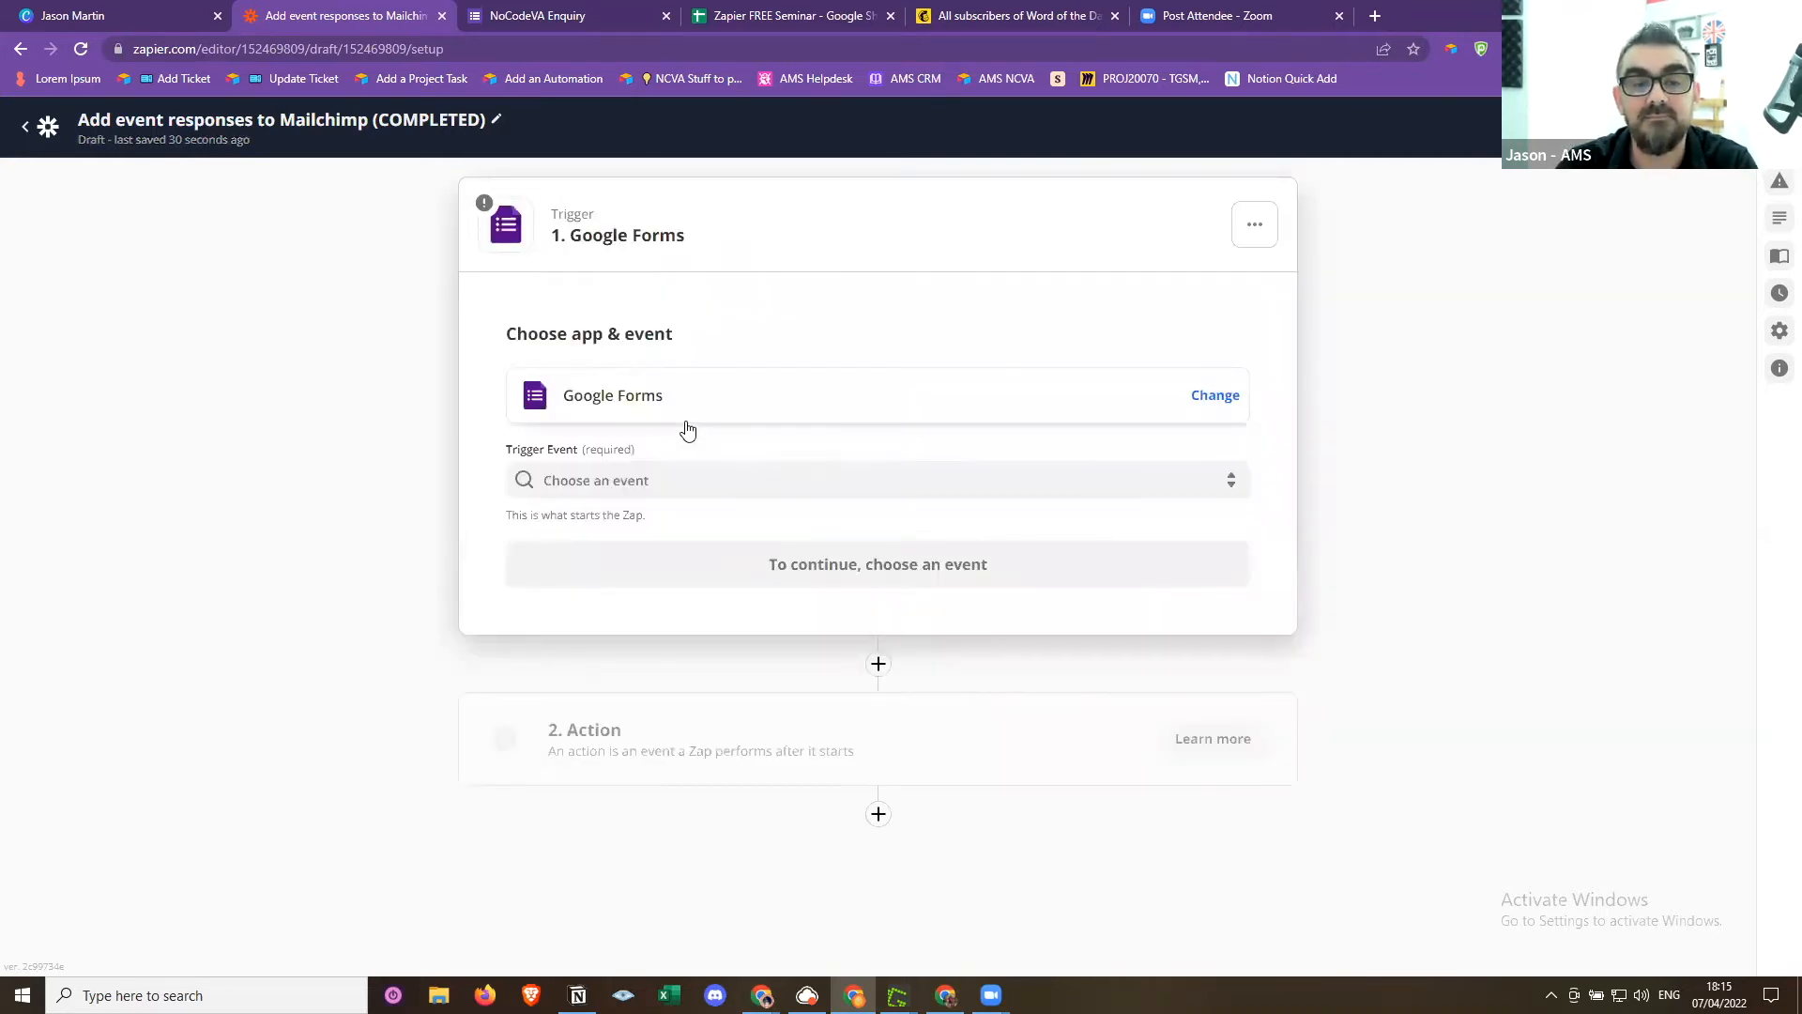
{"action": "left_click", "coordinate": [668, 480]}
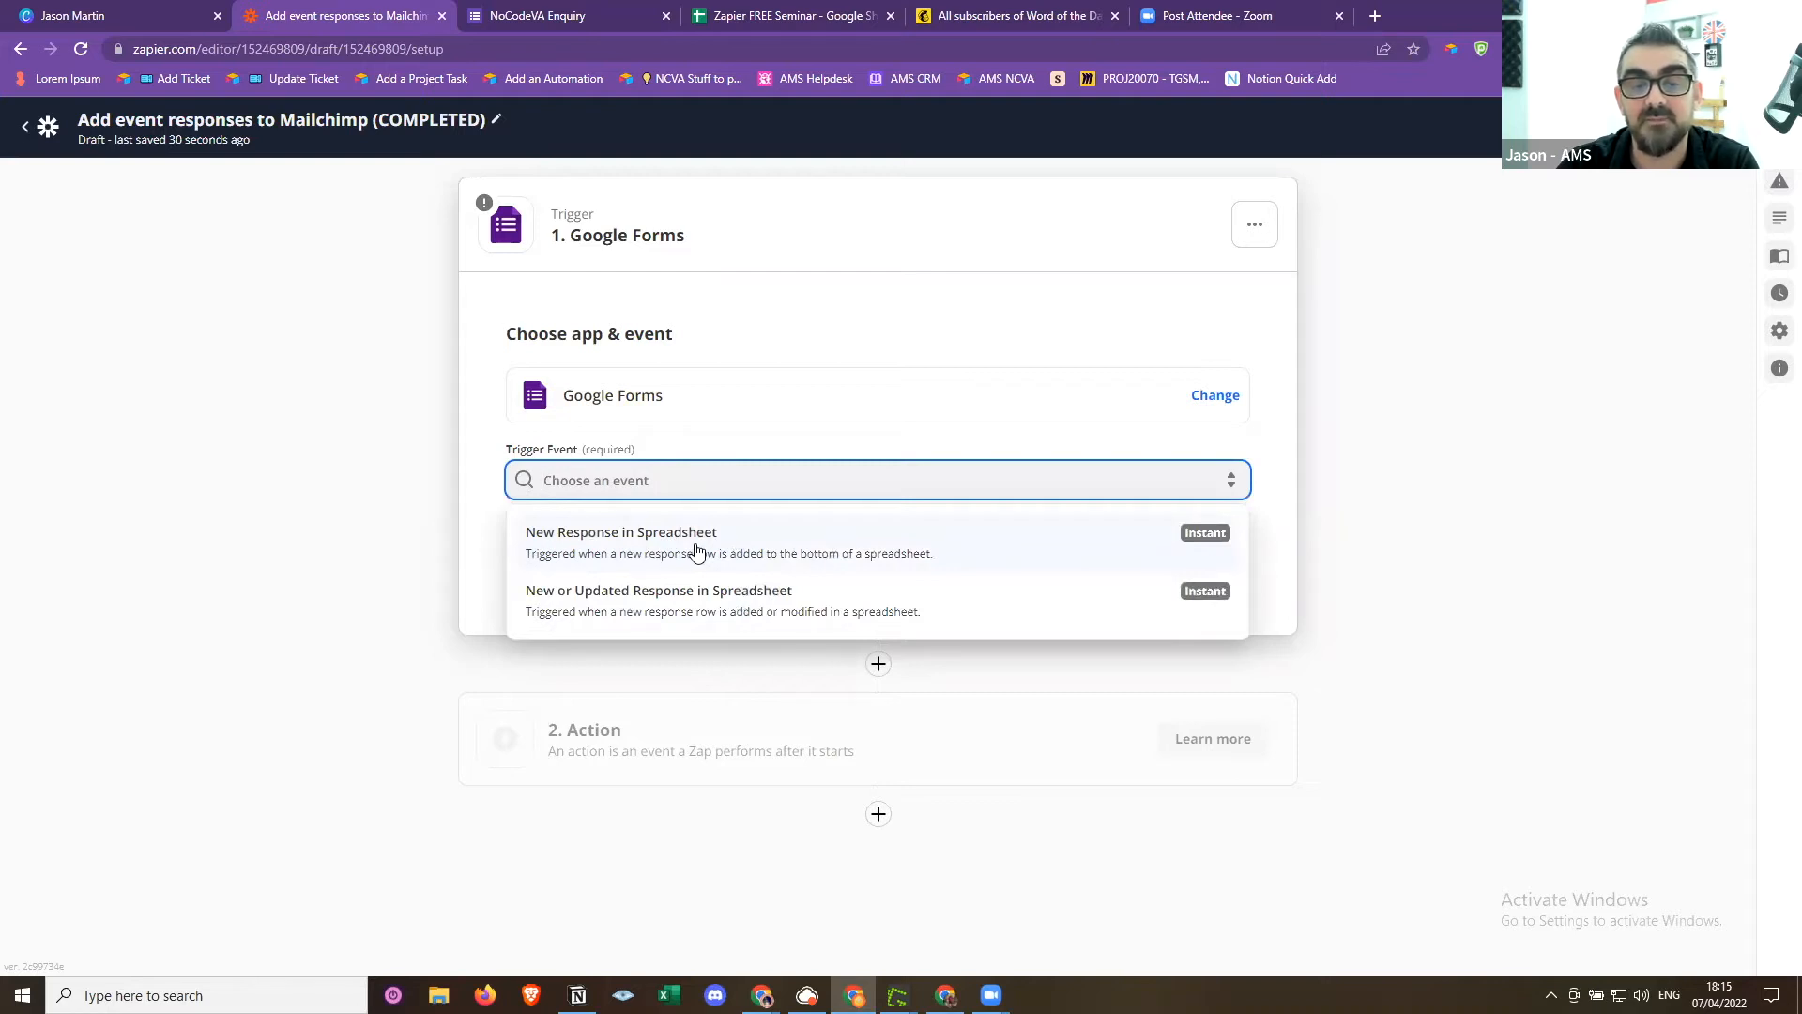
{"action": "left_click", "coordinate": [696, 552]}
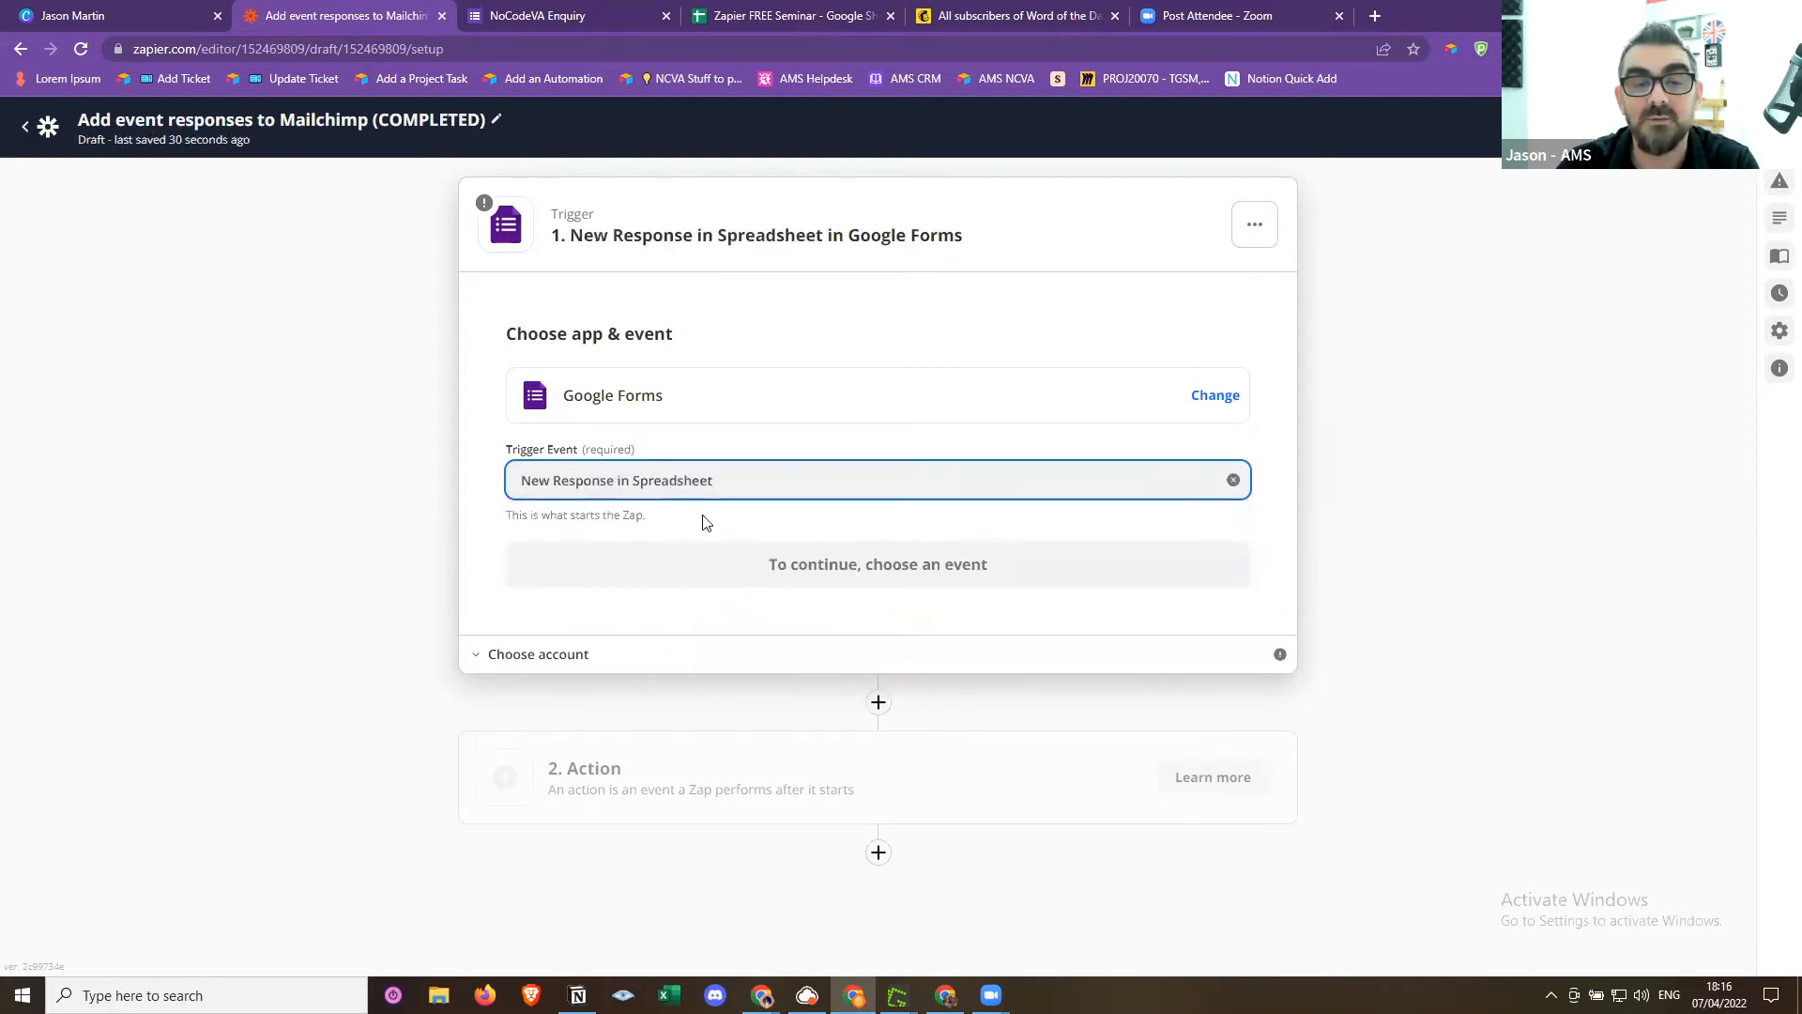
{"action": "left_click", "coordinate": [884, 575]}
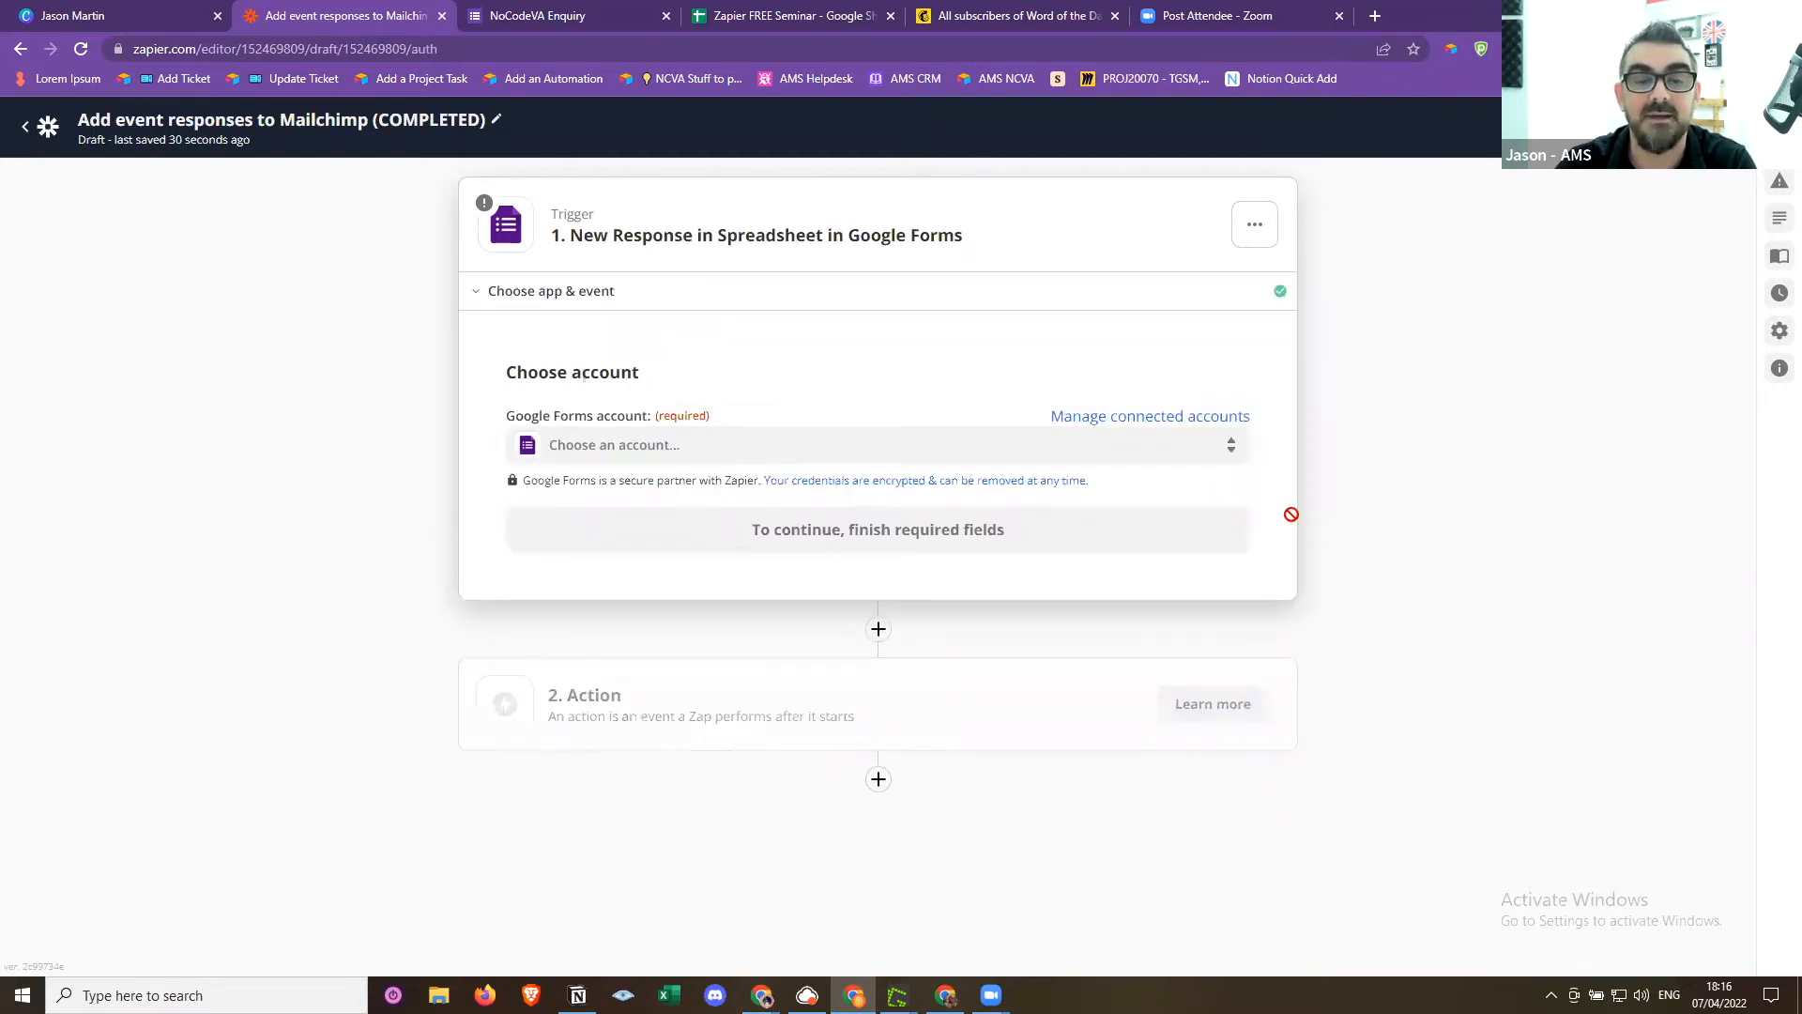
Use the already connected Google Forms account on the amsuk.co domain for the trigger and continue to its setup
{"action": "left_click", "coordinate": [770, 455]}
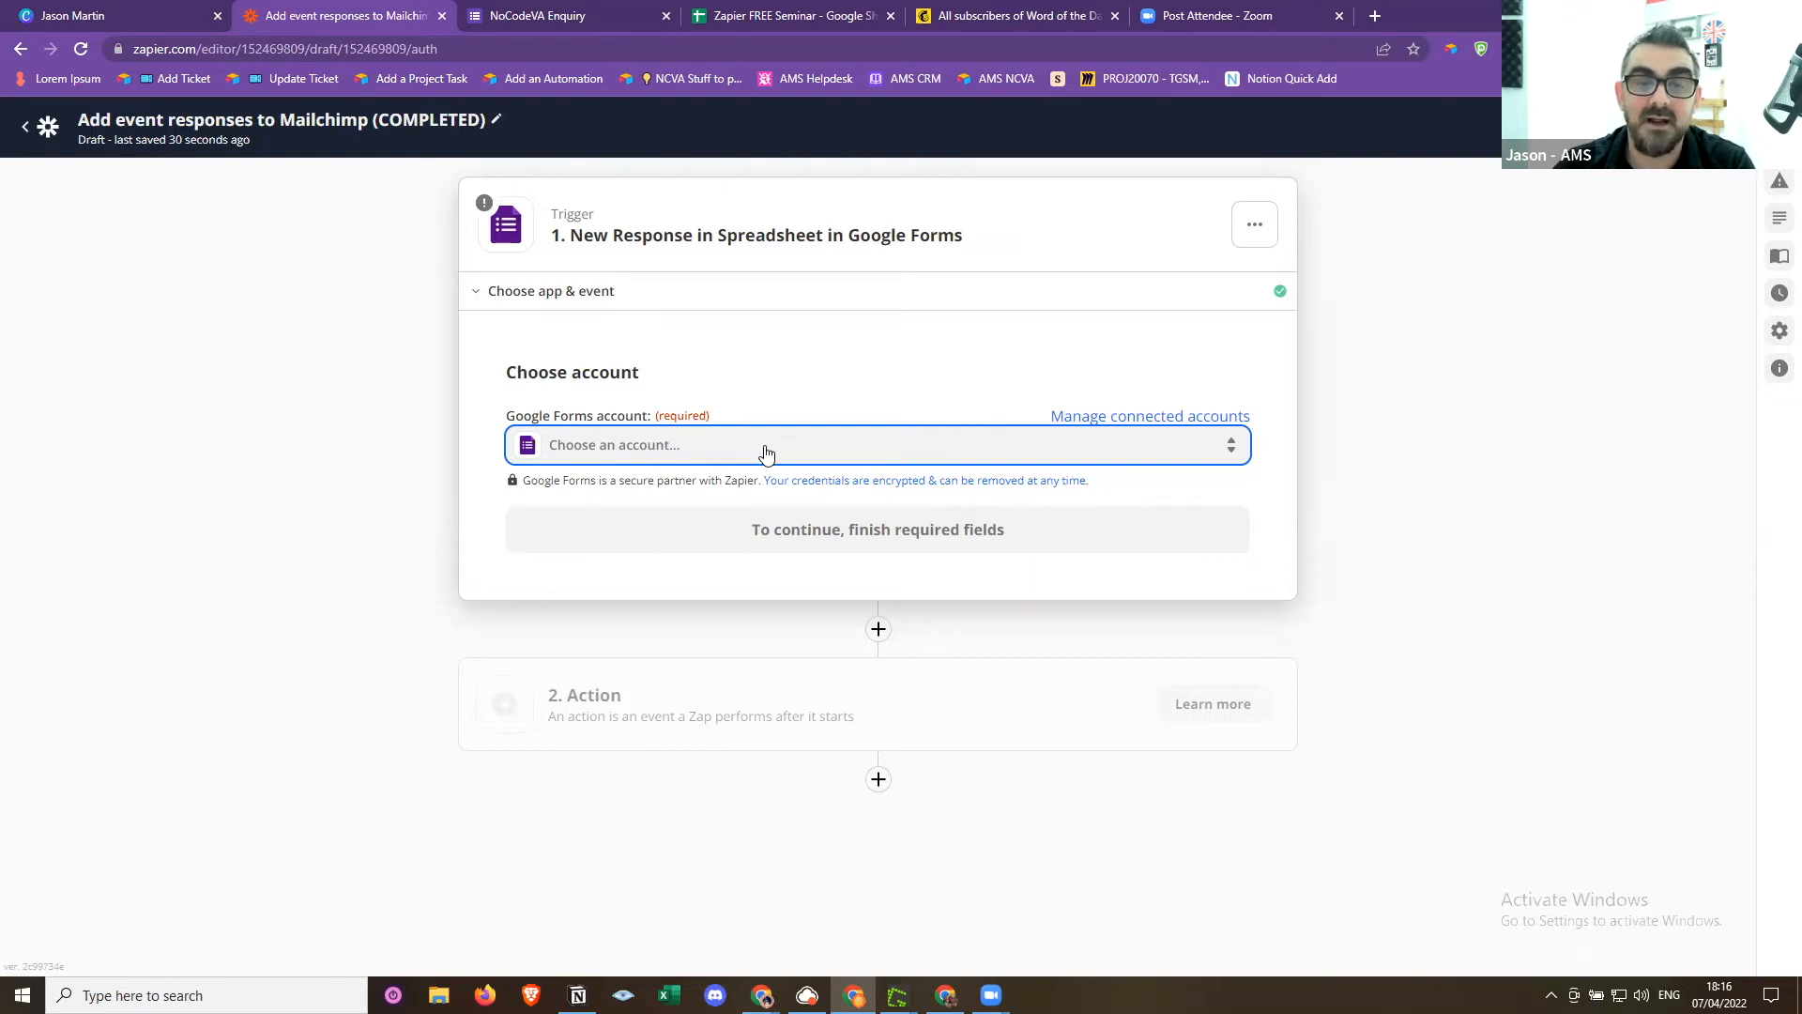
{"action": "left_click", "coordinate": [766, 454]}
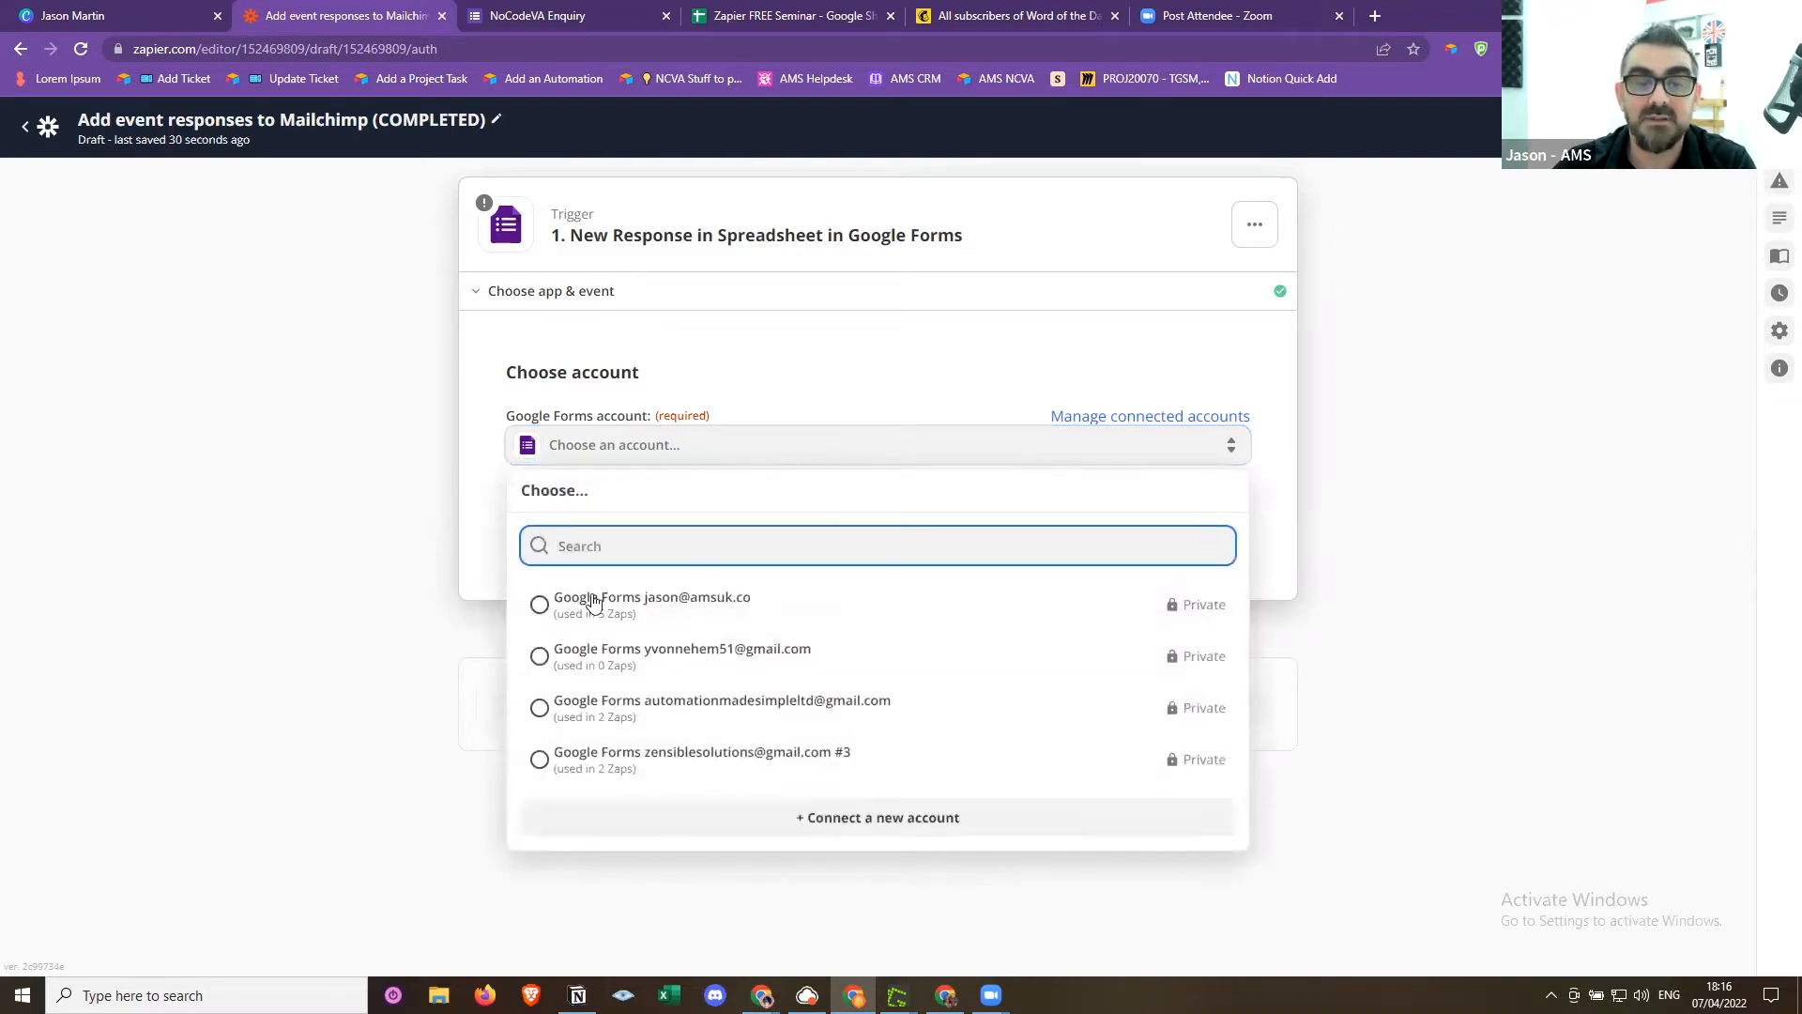
{"action": "left_click", "coordinate": [695, 605]}
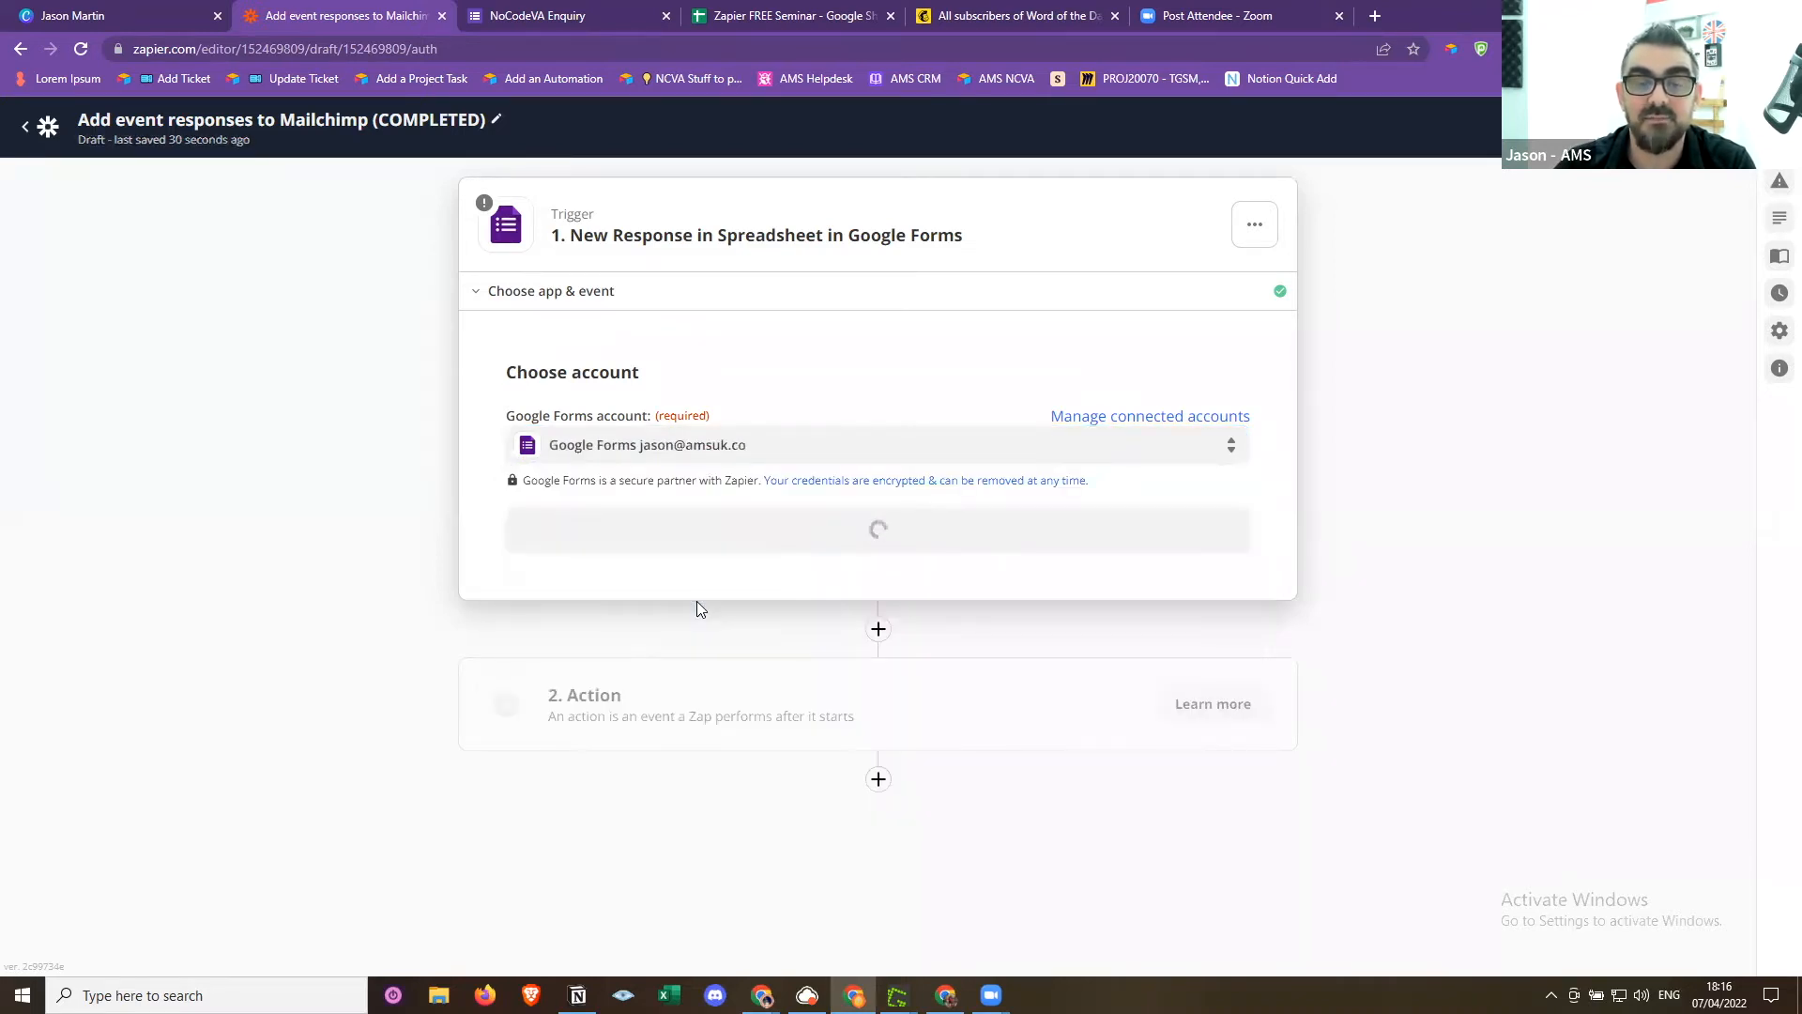
{"action": "left_click", "coordinate": [850, 544]}
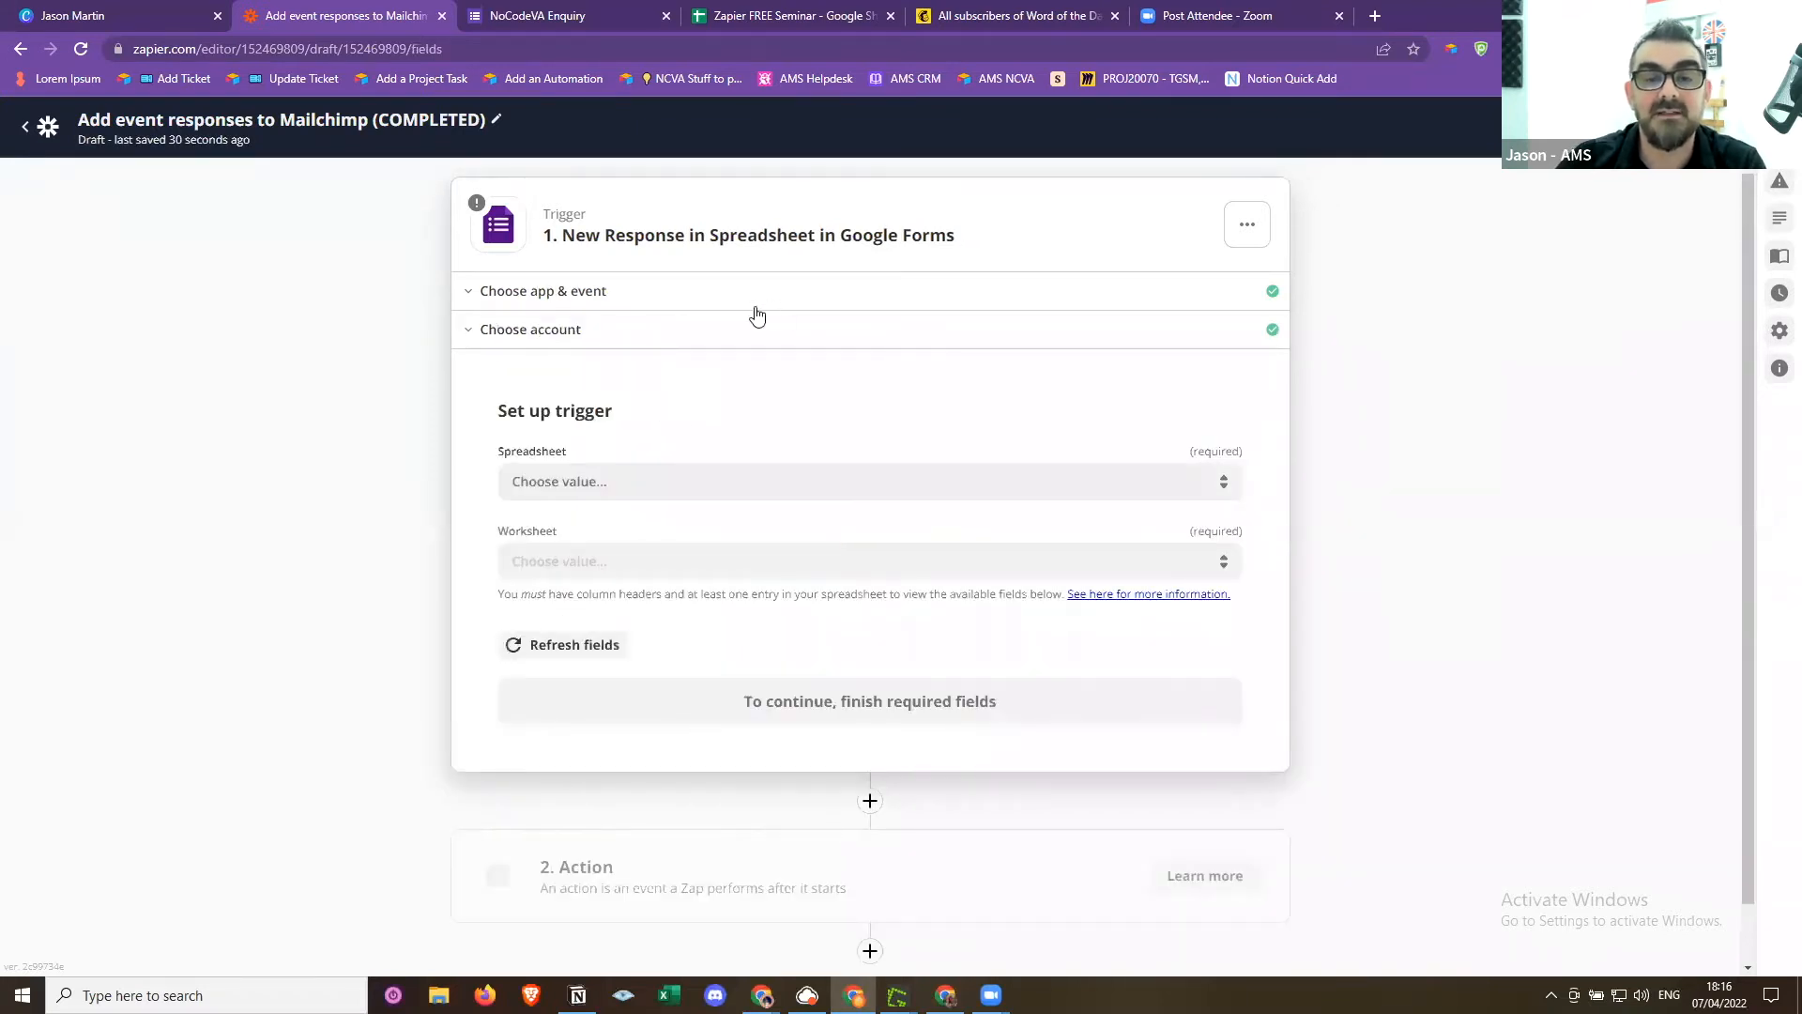
Set the trigger's spreadsheet to Zapier FREE Seminar and its worksheet to Form Responses 1, checking the sheet name in the spreadsheet
{"action": "left_click", "coordinate": [641, 483]}
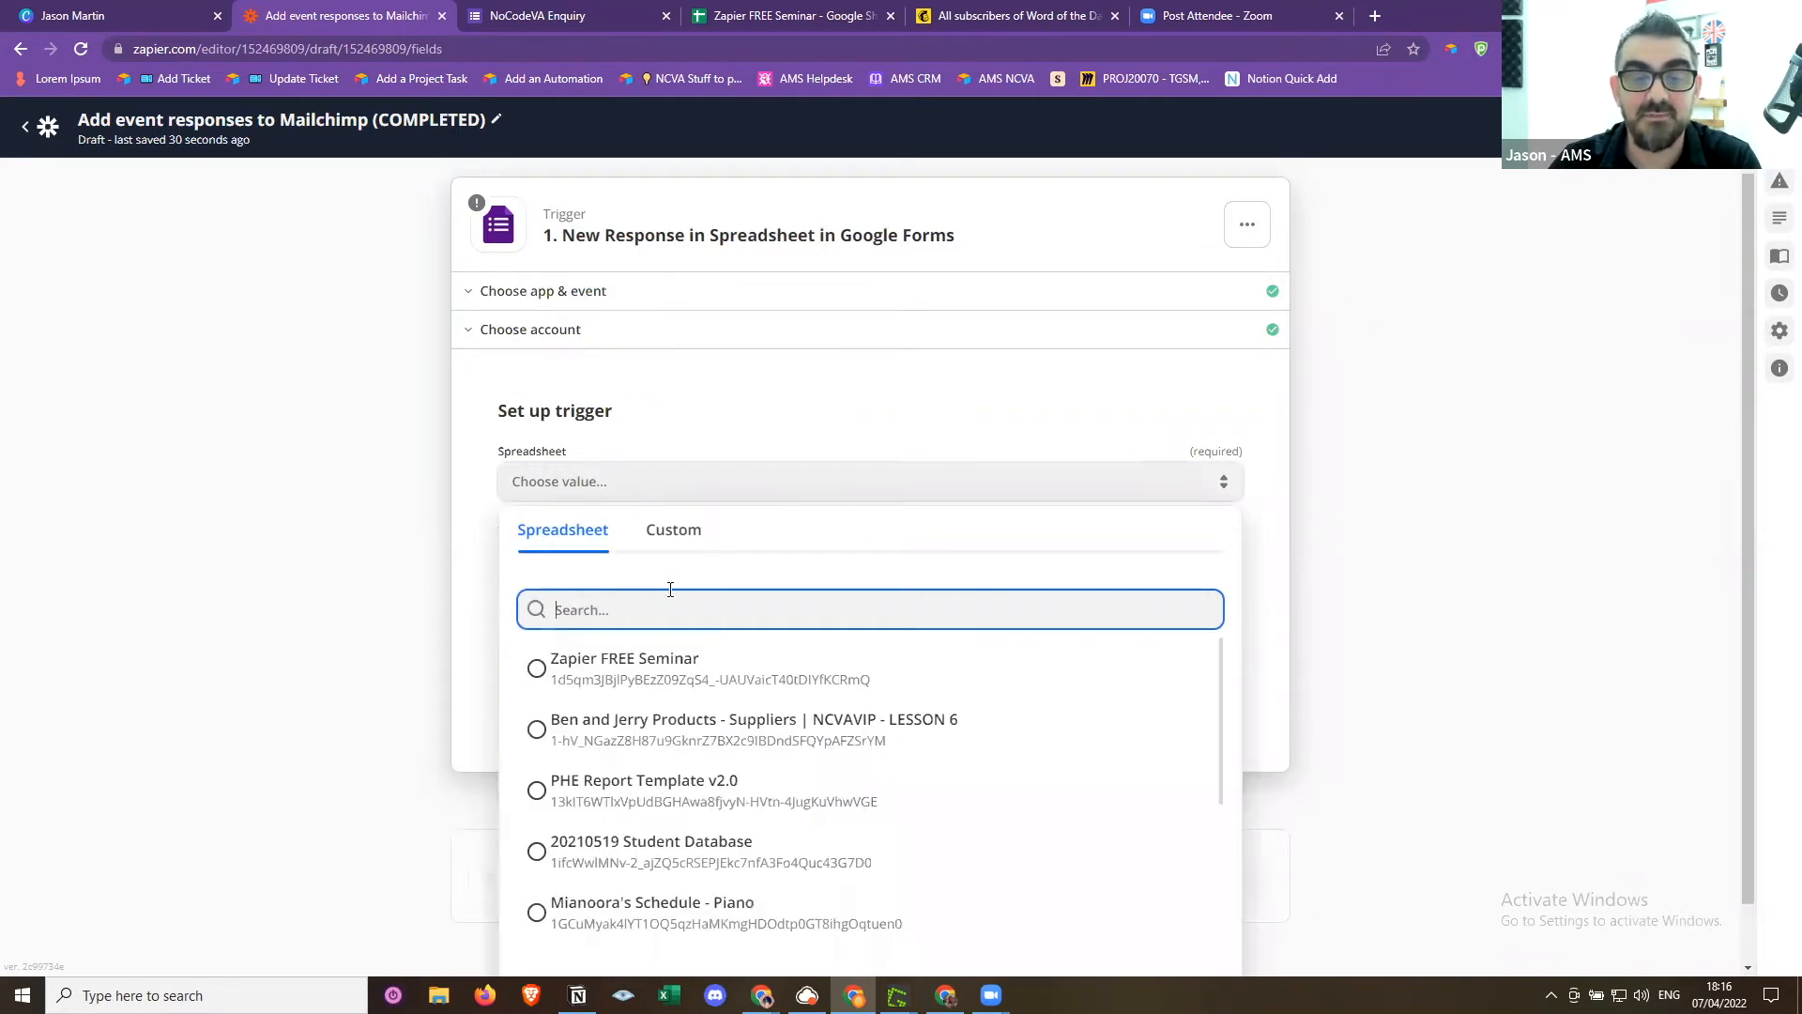
{"action": "left_click", "coordinate": [634, 687]}
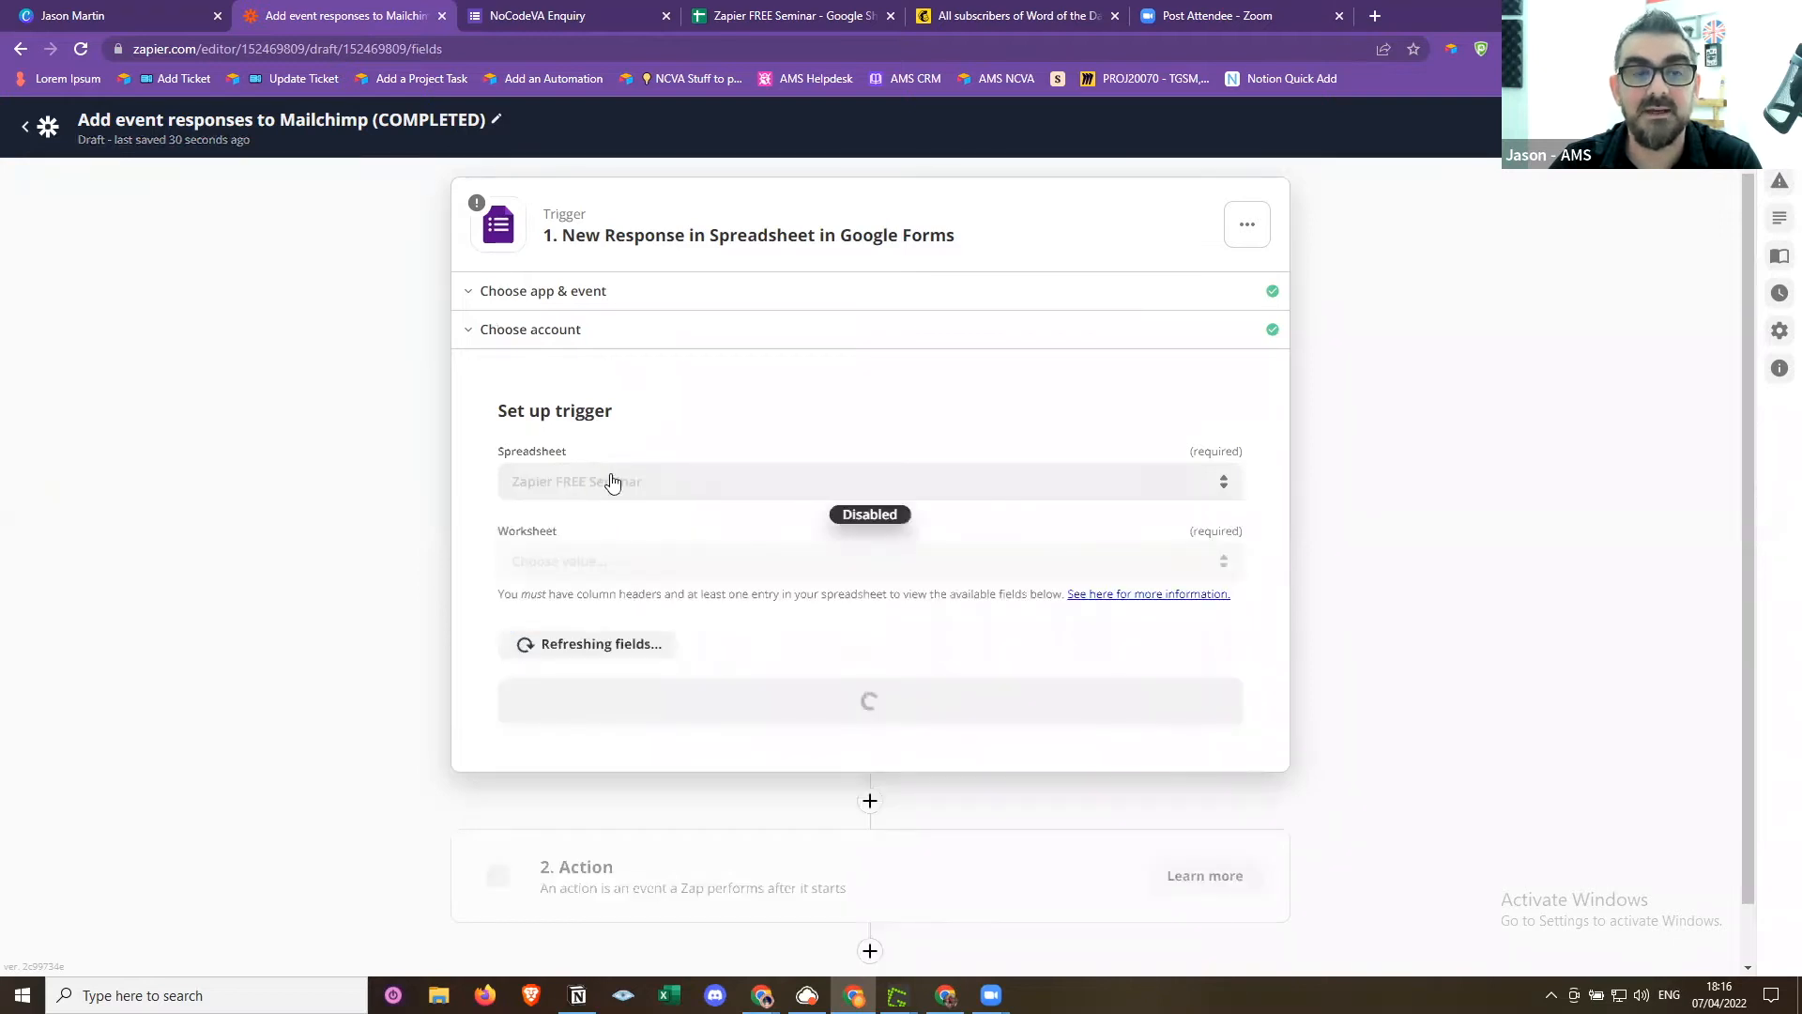
{"action": "left_click", "coordinate": [816, 17]}
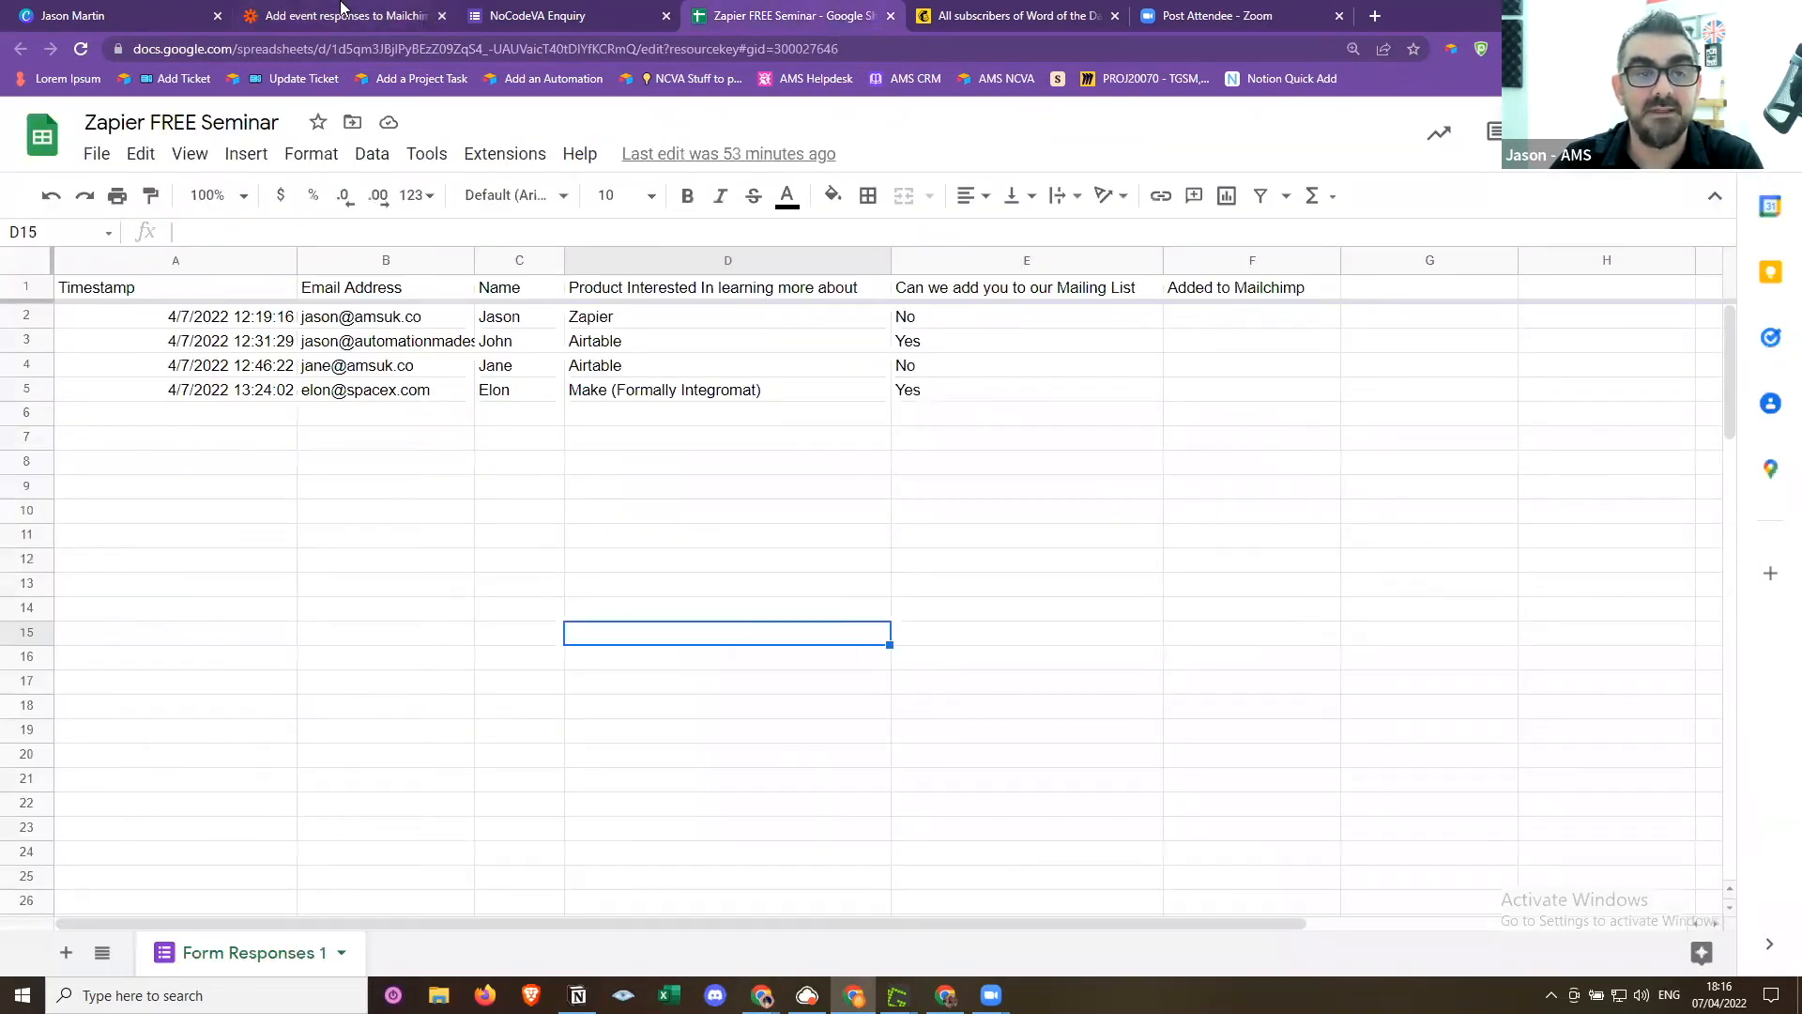
{"action": "left_click", "coordinate": [402, 34]}
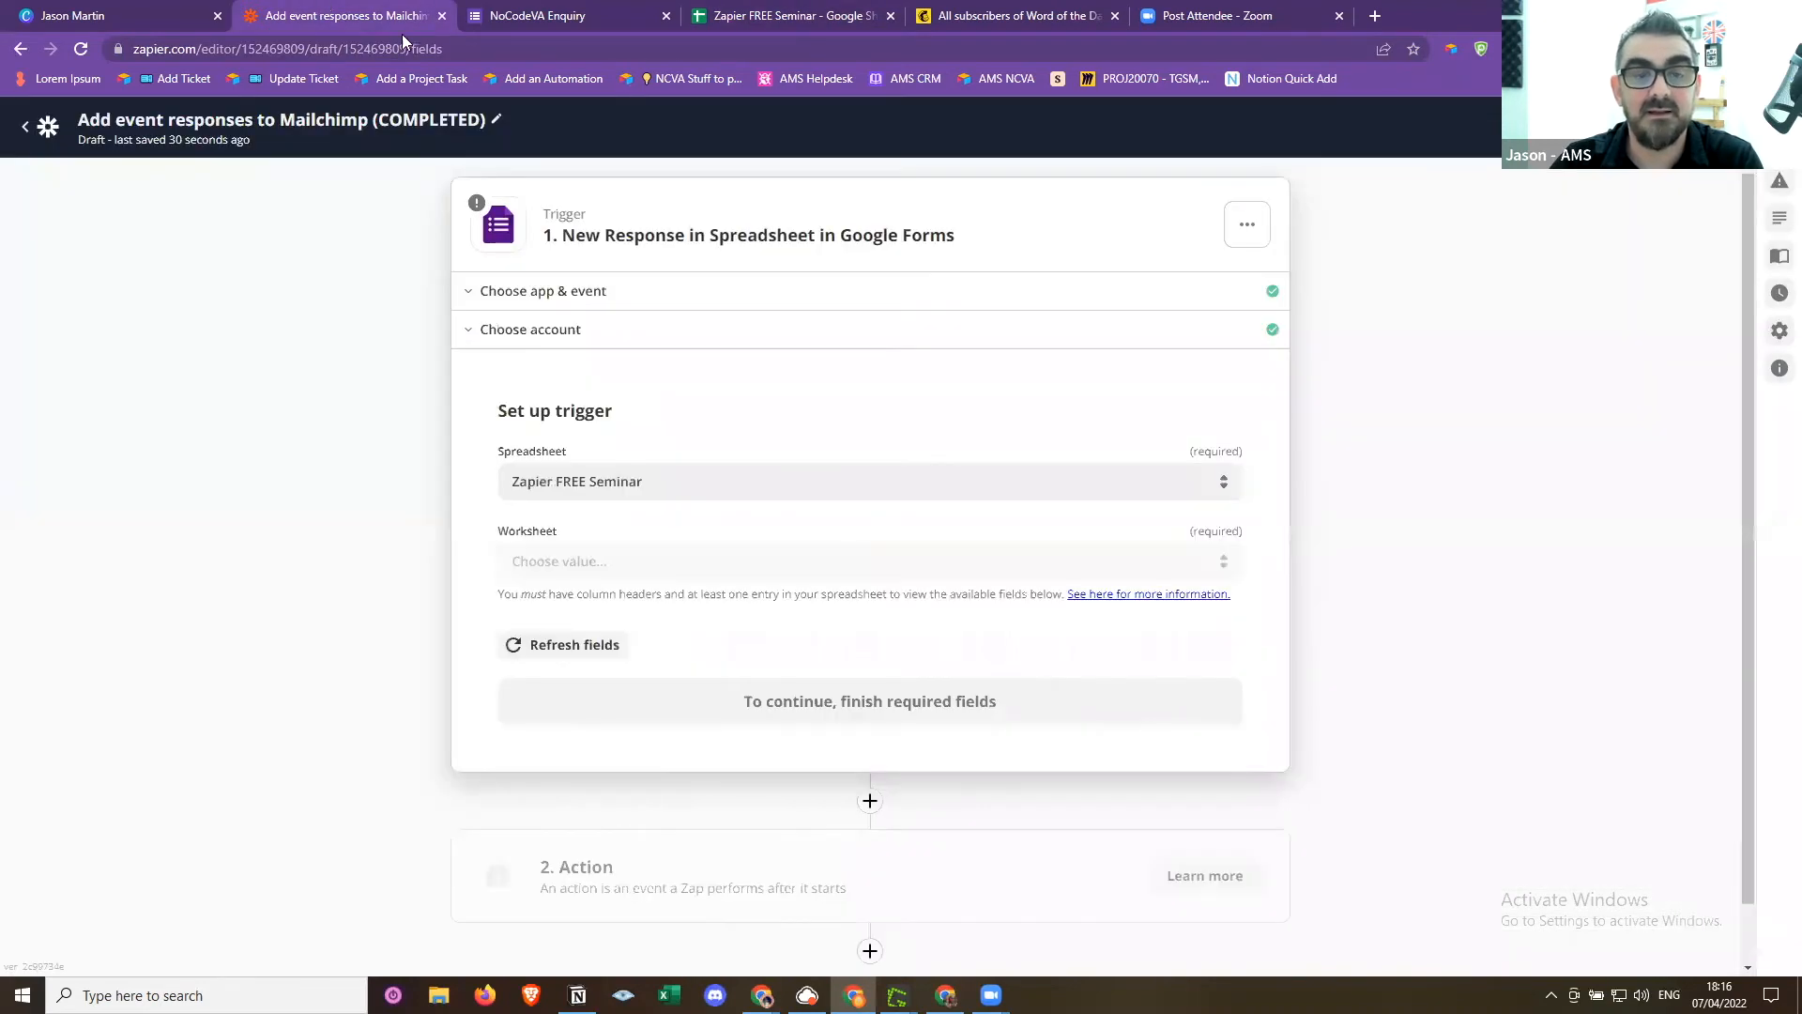
{"action": "left_click", "coordinate": [619, 571]}
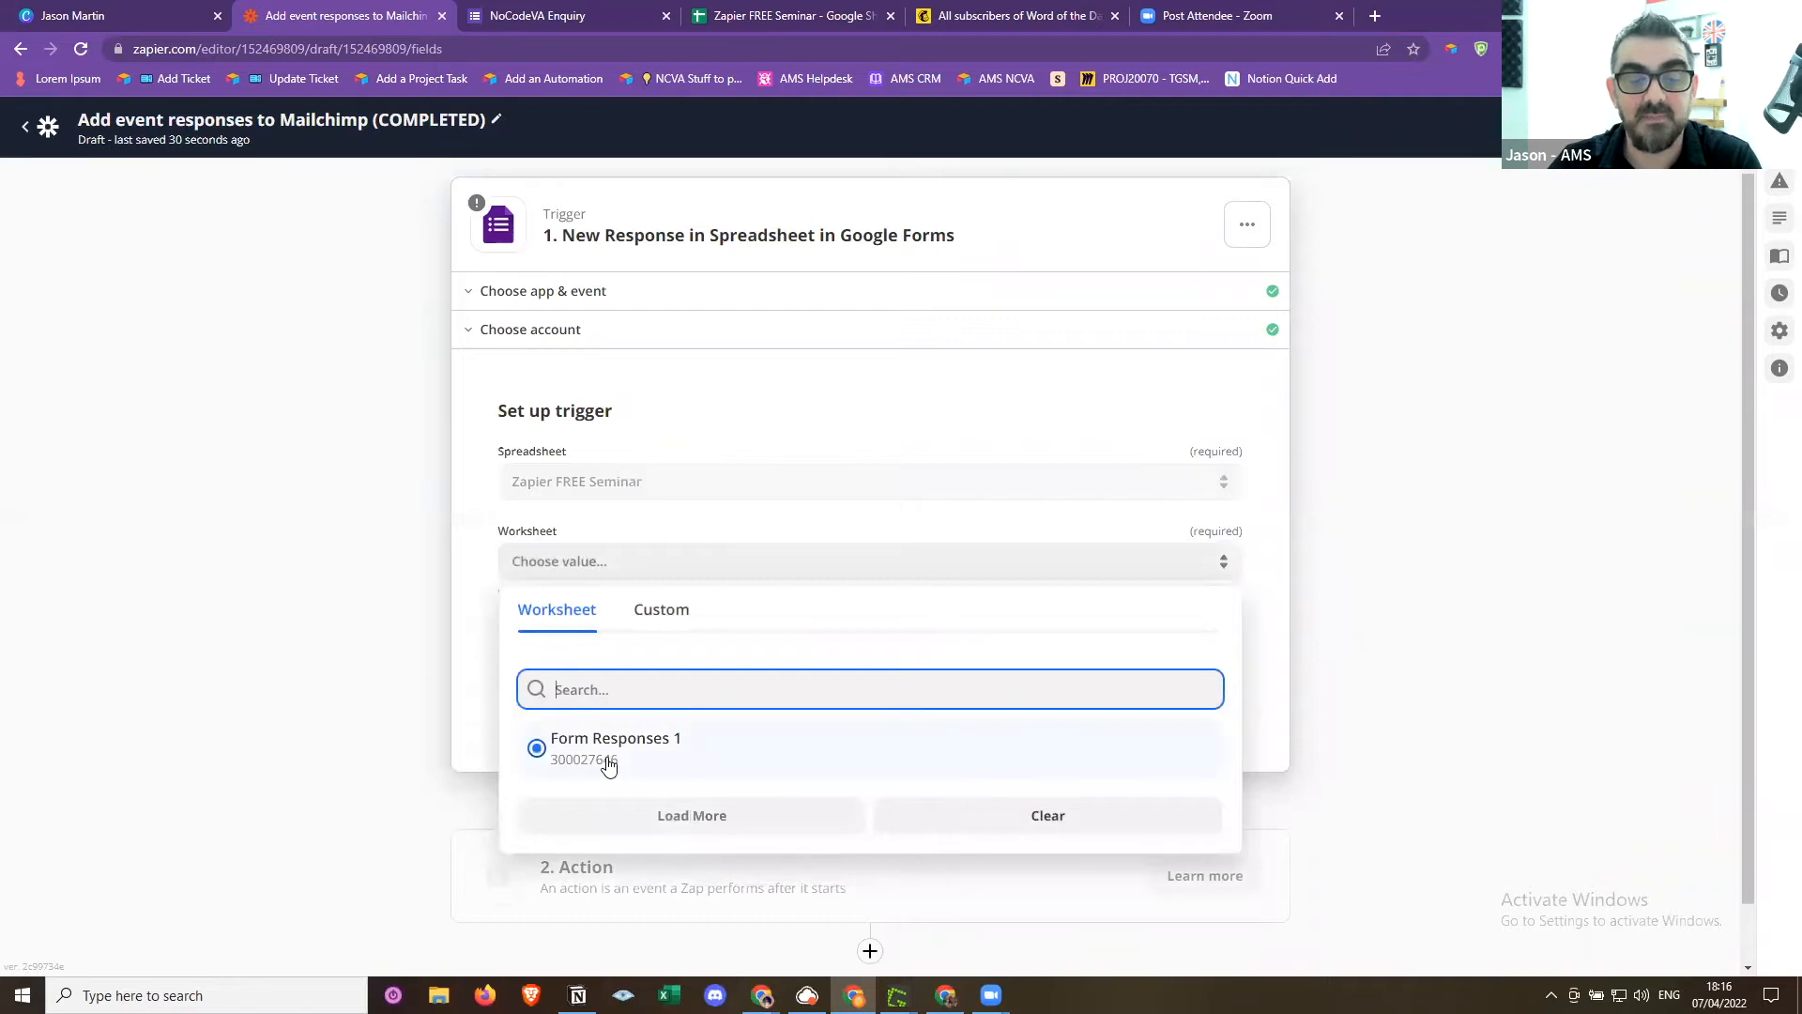
{"action": "left_click", "coordinate": [604, 751]}
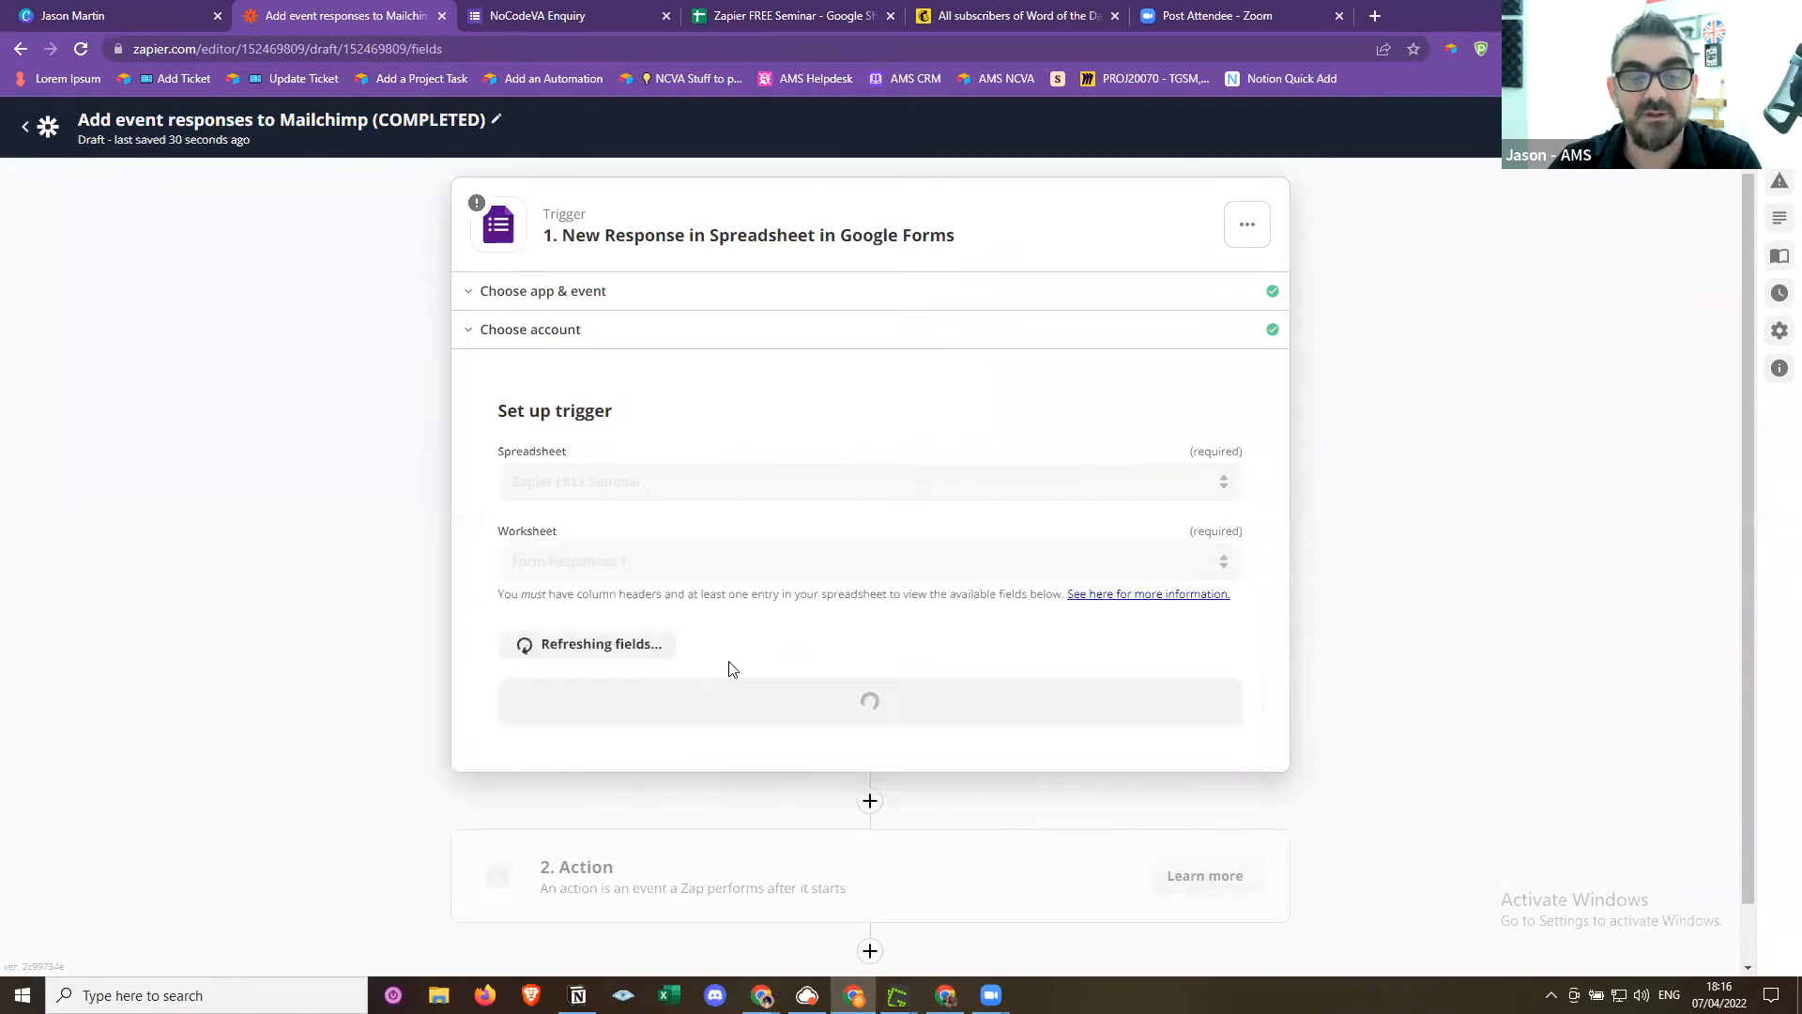
{"action": "left_click", "coordinate": [831, 697]}
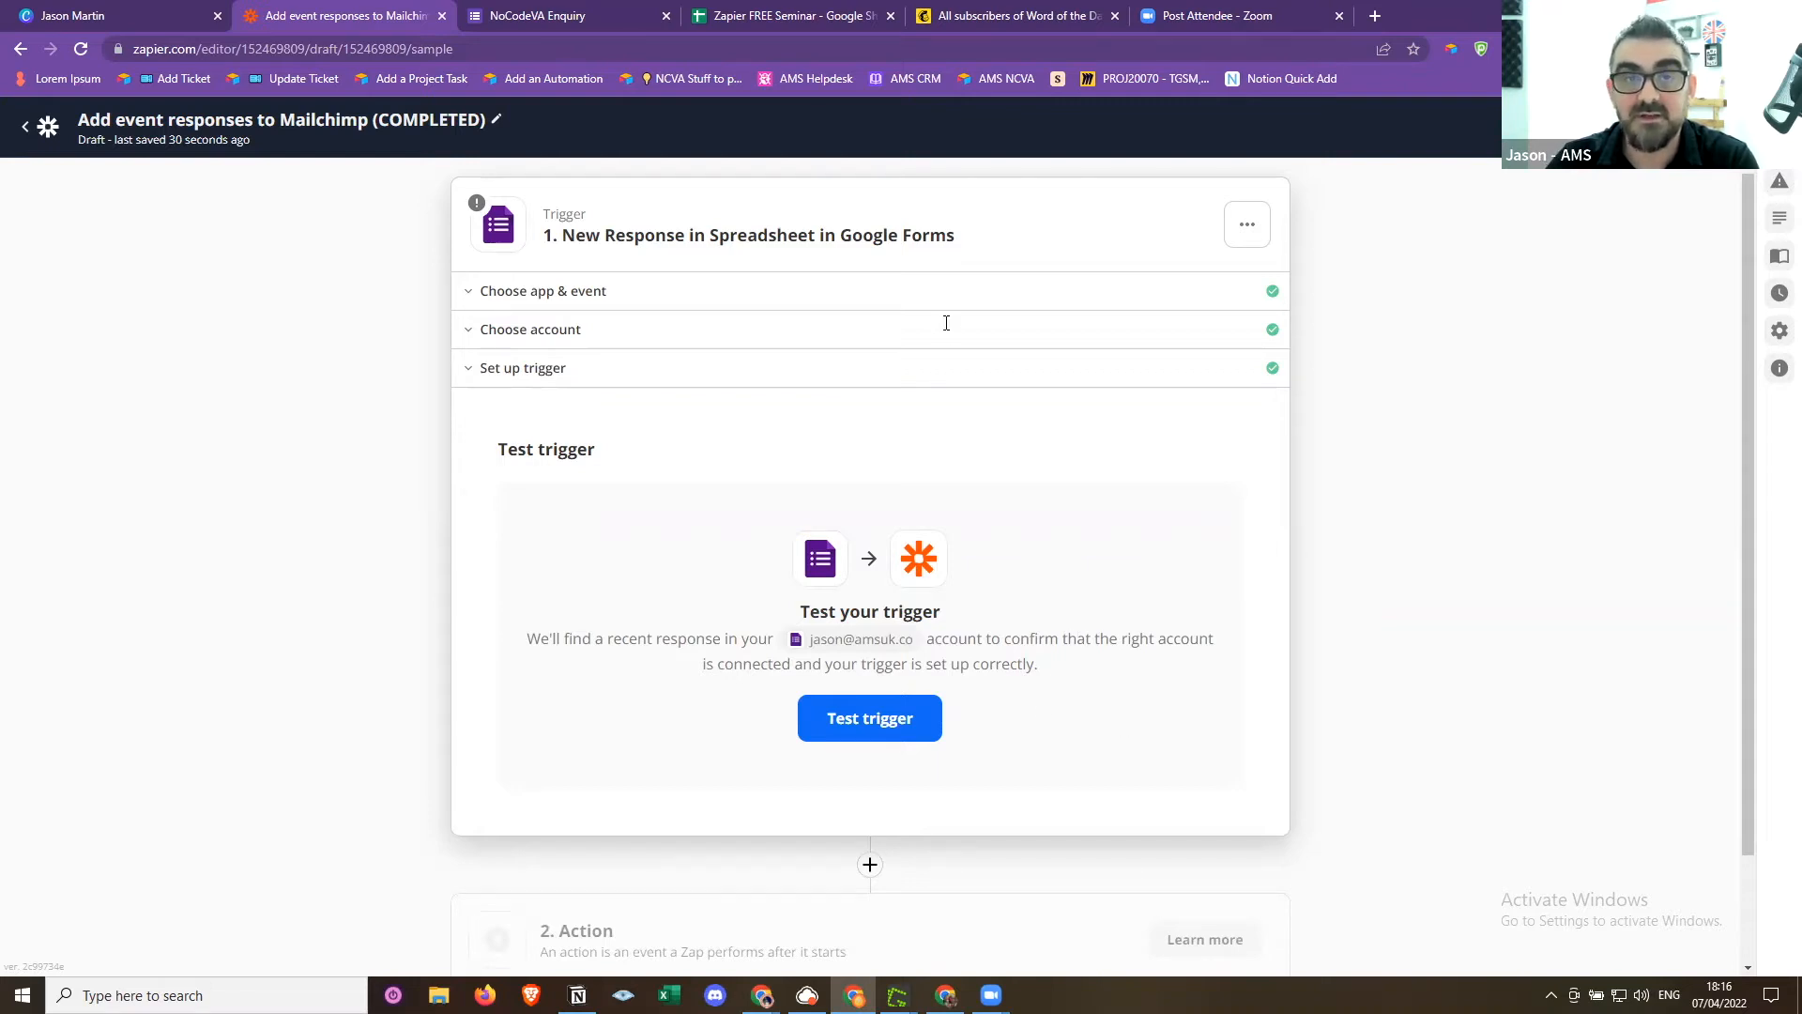
Check the existing rows in the response spreadsheet, then test the trigger and select Response A as the sample
{"action": "left_click", "coordinate": [789, 11]}
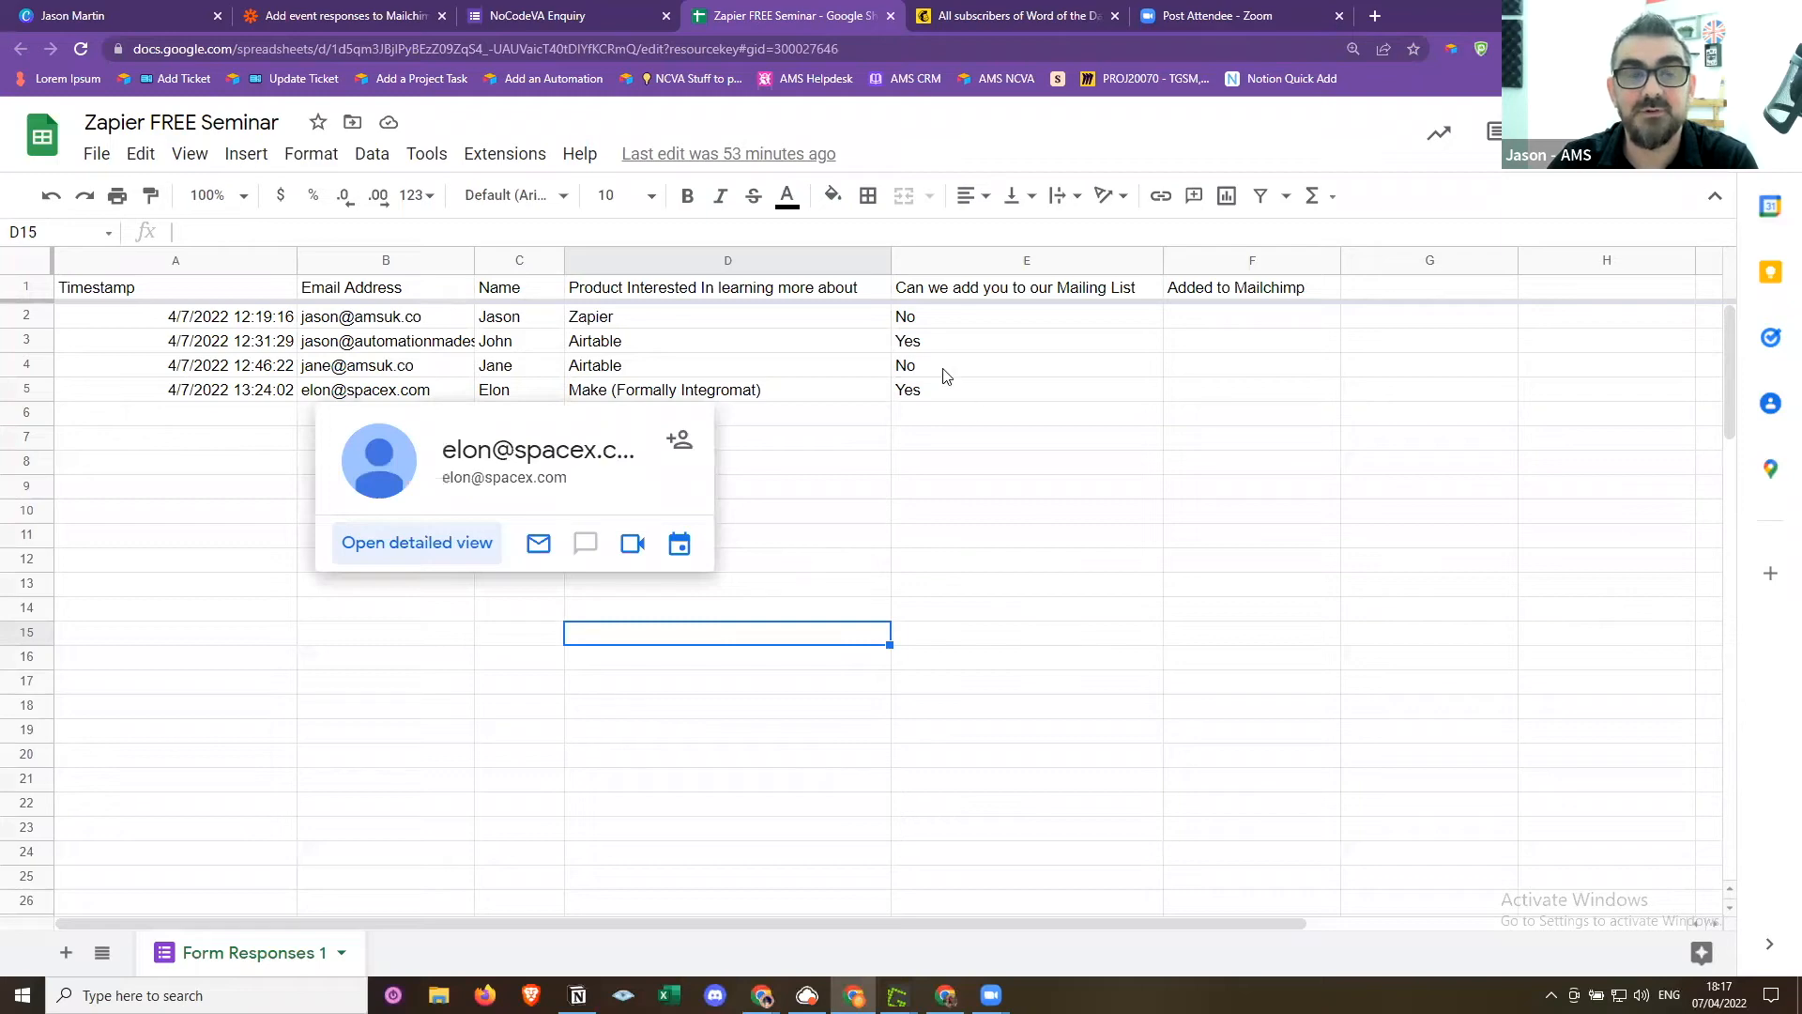
{"action": "left_click", "coordinate": [353, 11]}
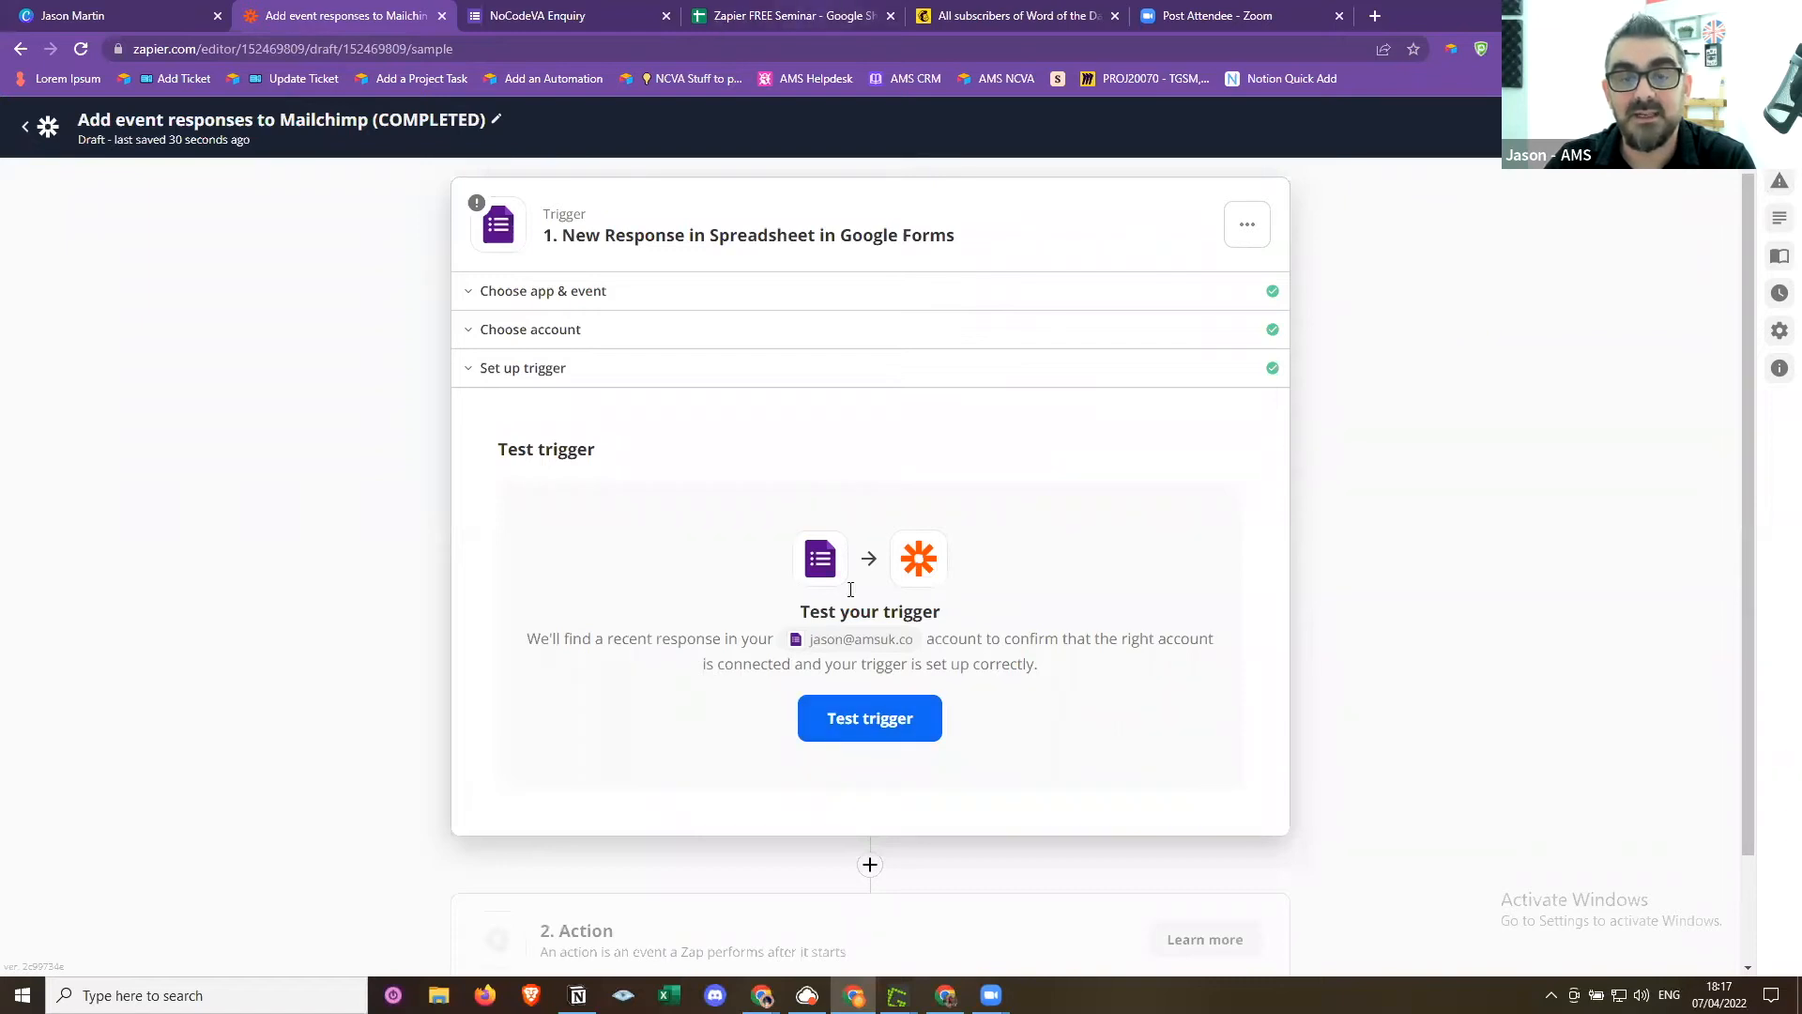
{"action": "left_click", "coordinate": [879, 731]}
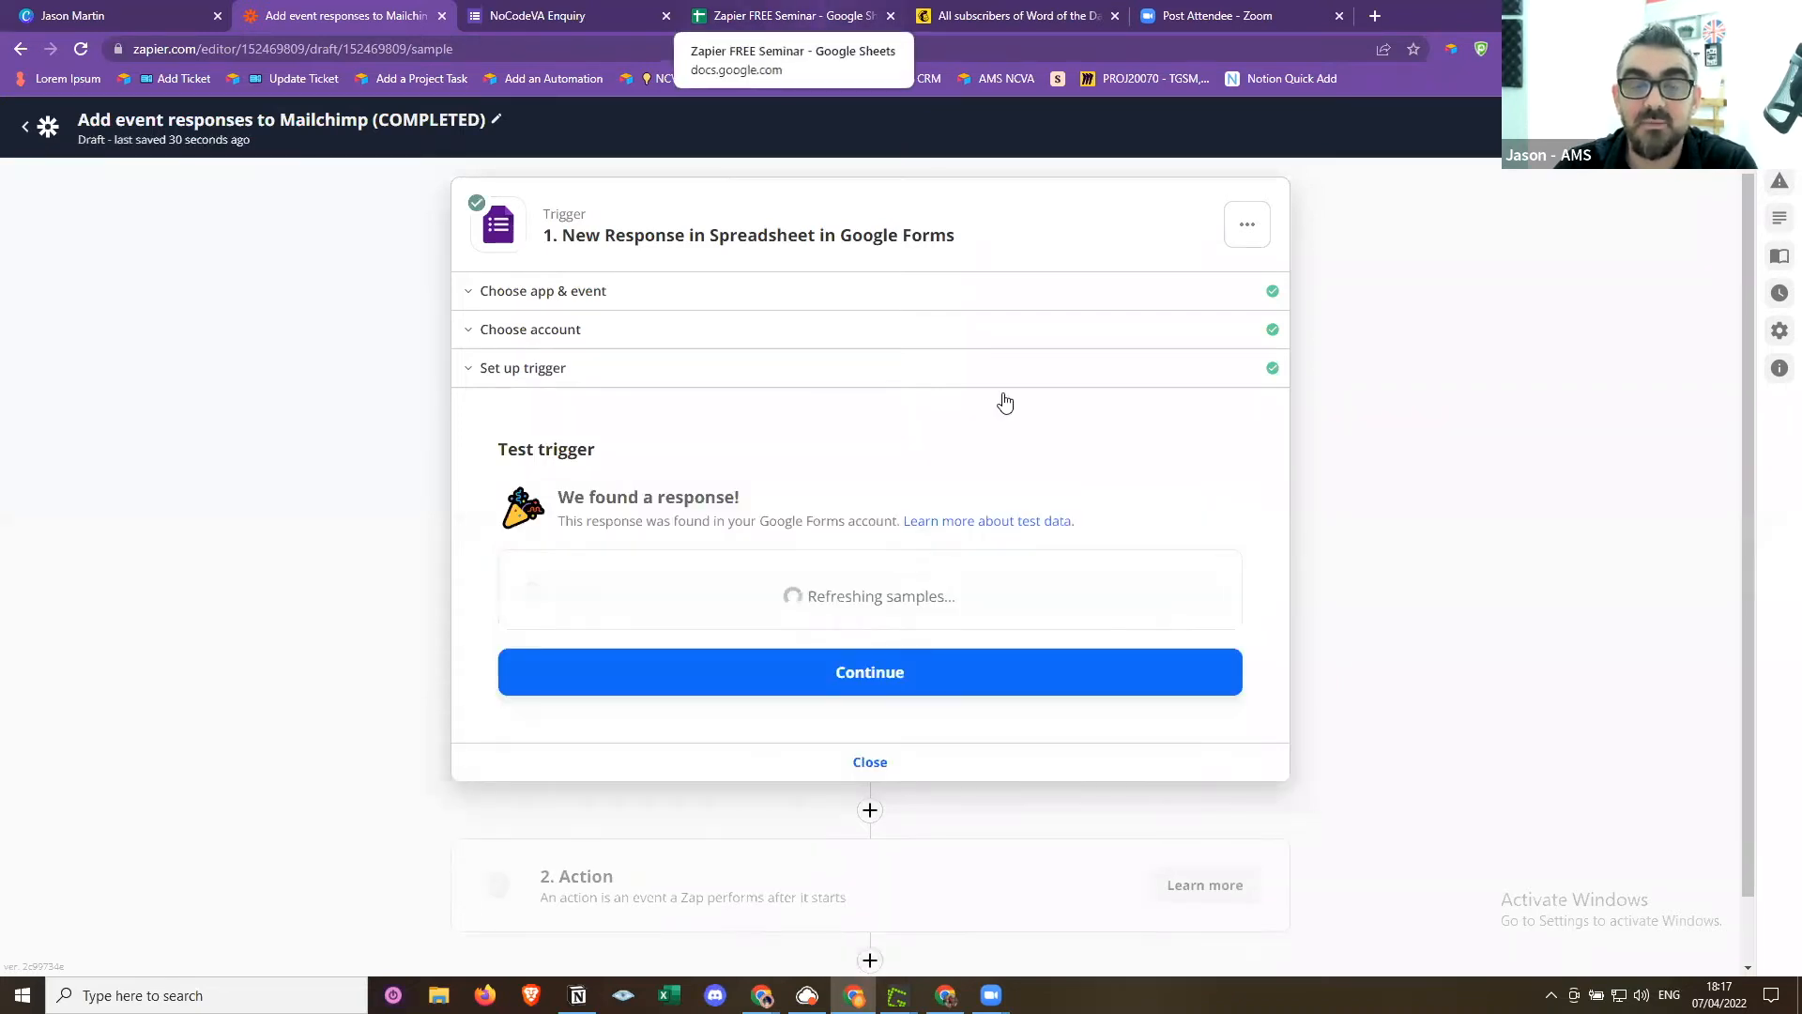
{"action": "left_click", "coordinate": [756, 586]}
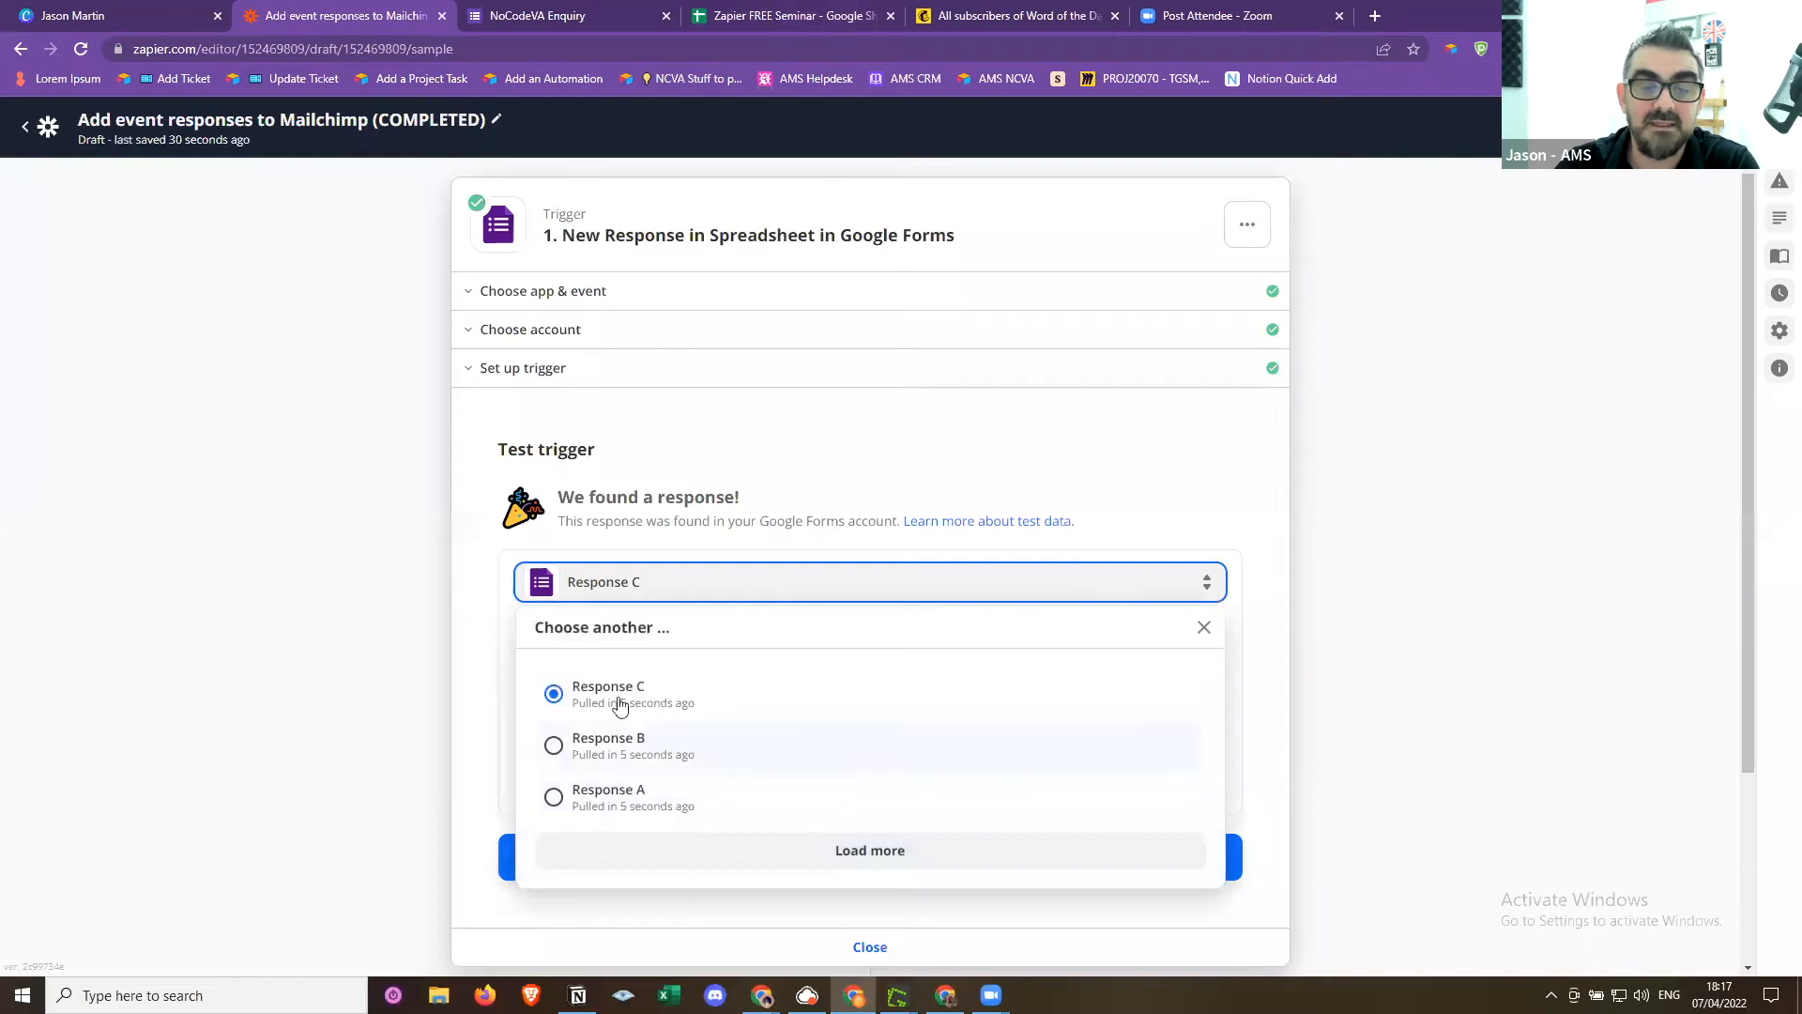
{"action": "left_click", "coordinate": [685, 791]}
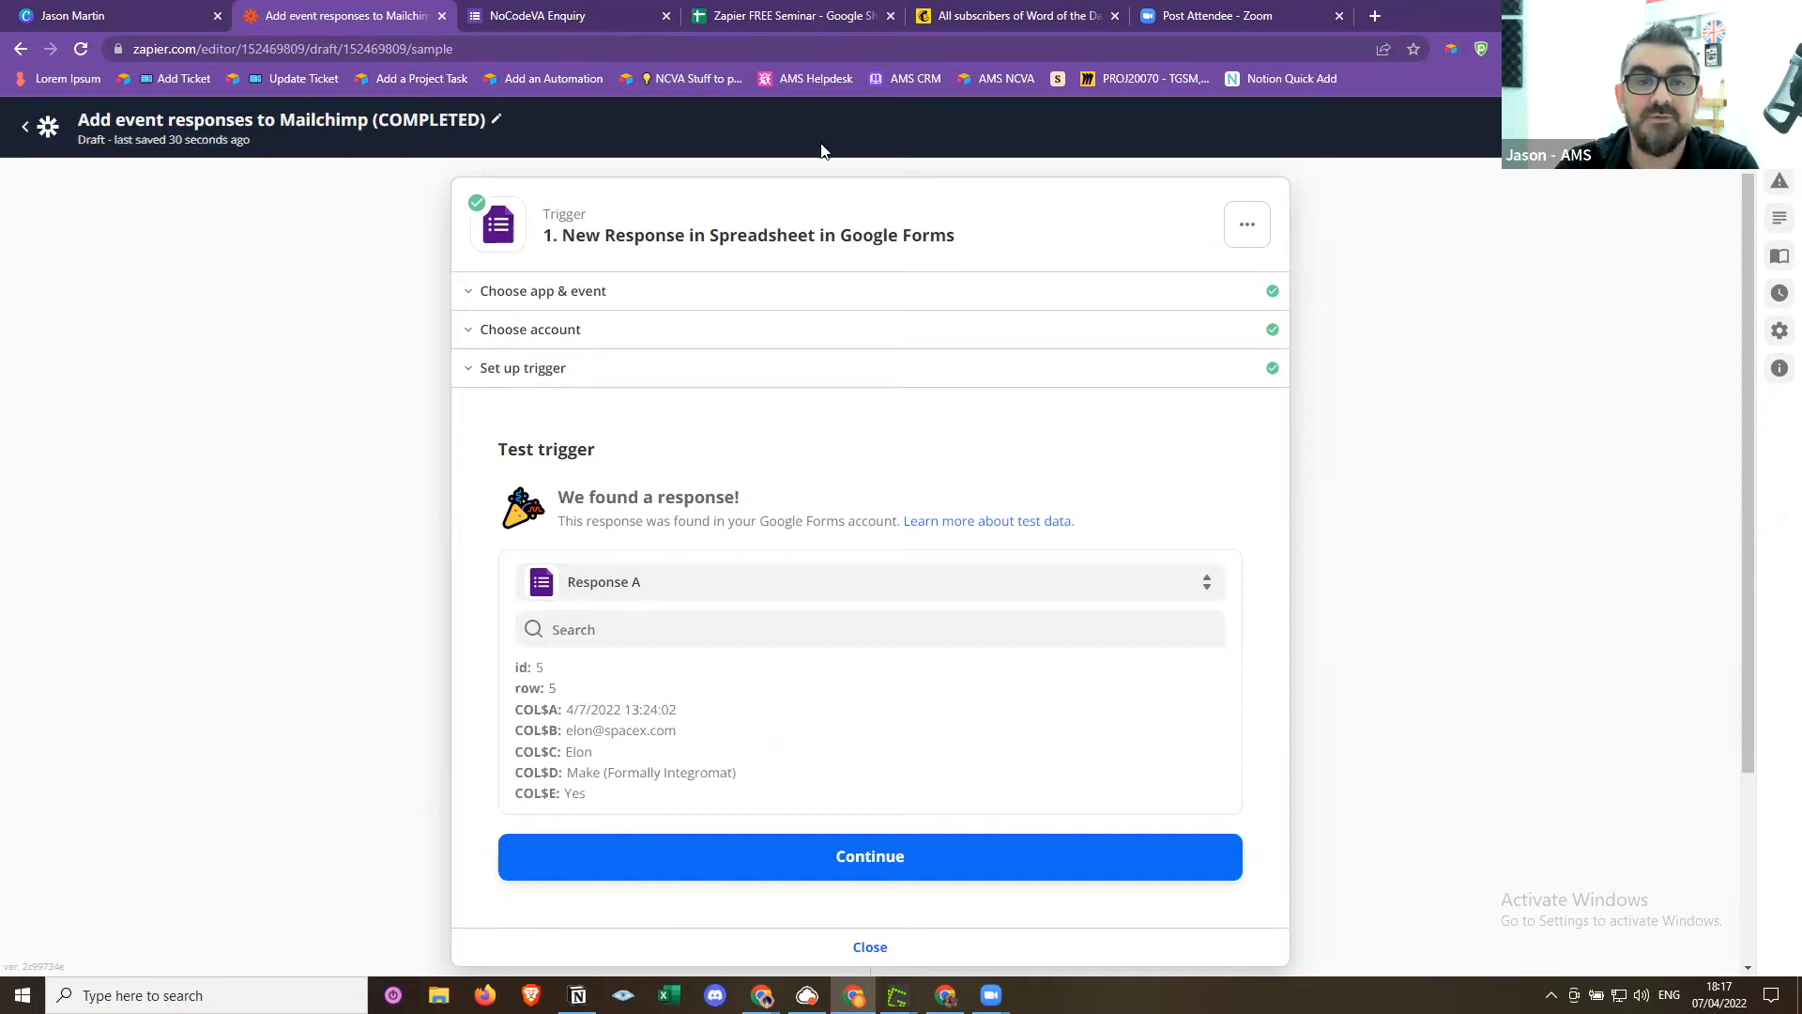
Compare Response A with the rows in the response spreadsheet and continue from the trigger to the action step
{"action": "key", "text": "ctrl+4"}
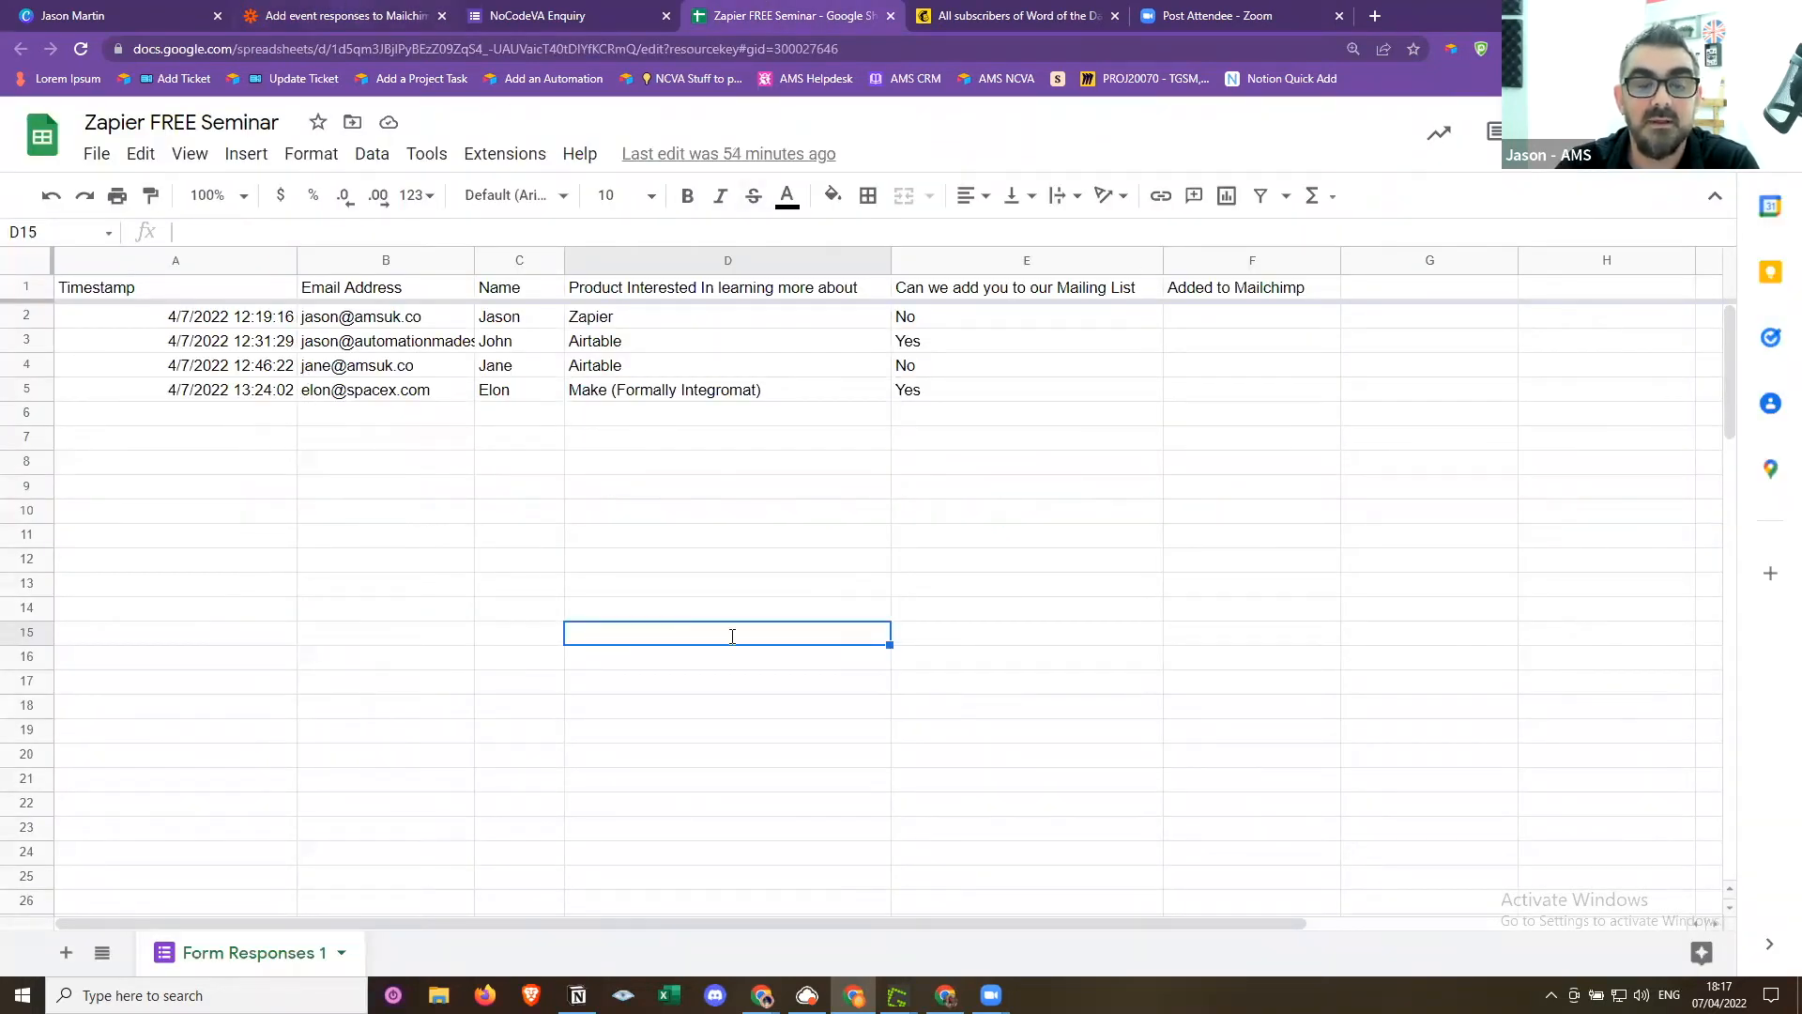
{"action": "key", "text": "ctrl+2"}
{"action": "scroll", "coordinate": [731, 730], "scroll_direction": "down", "scroll_amount": 1}
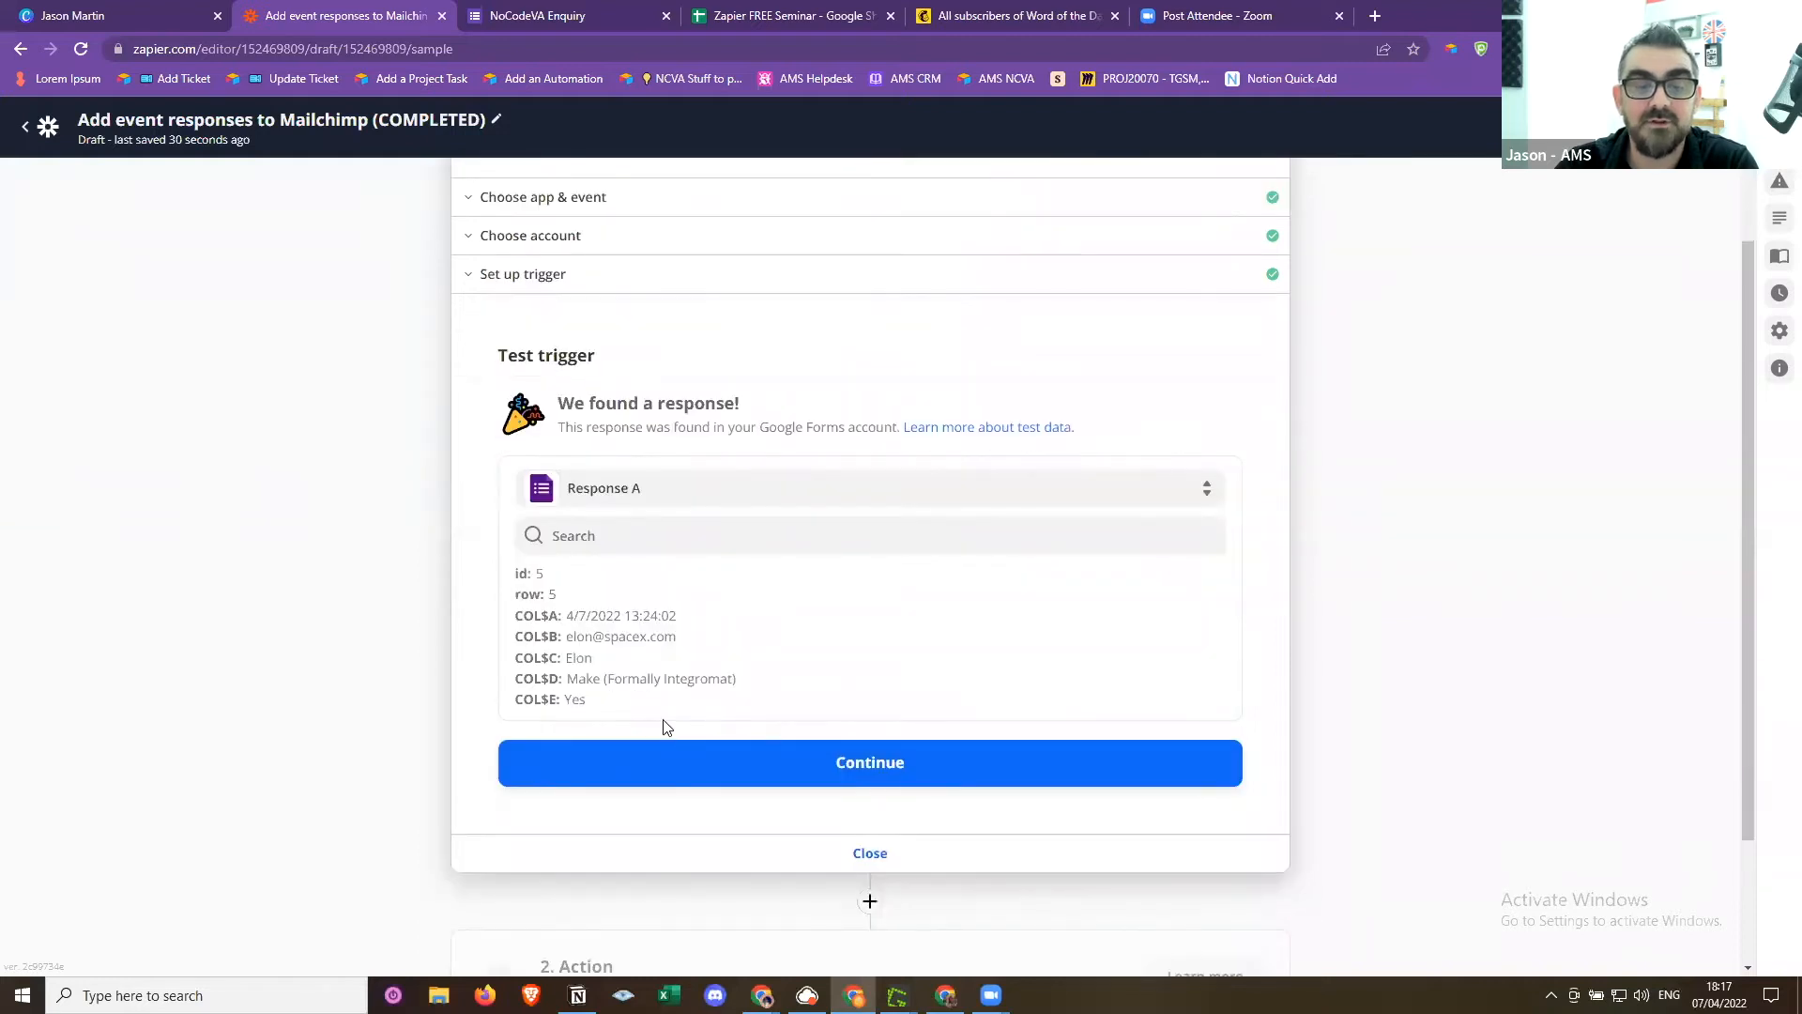
{"action": "left_click", "coordinate": [842, 768]}
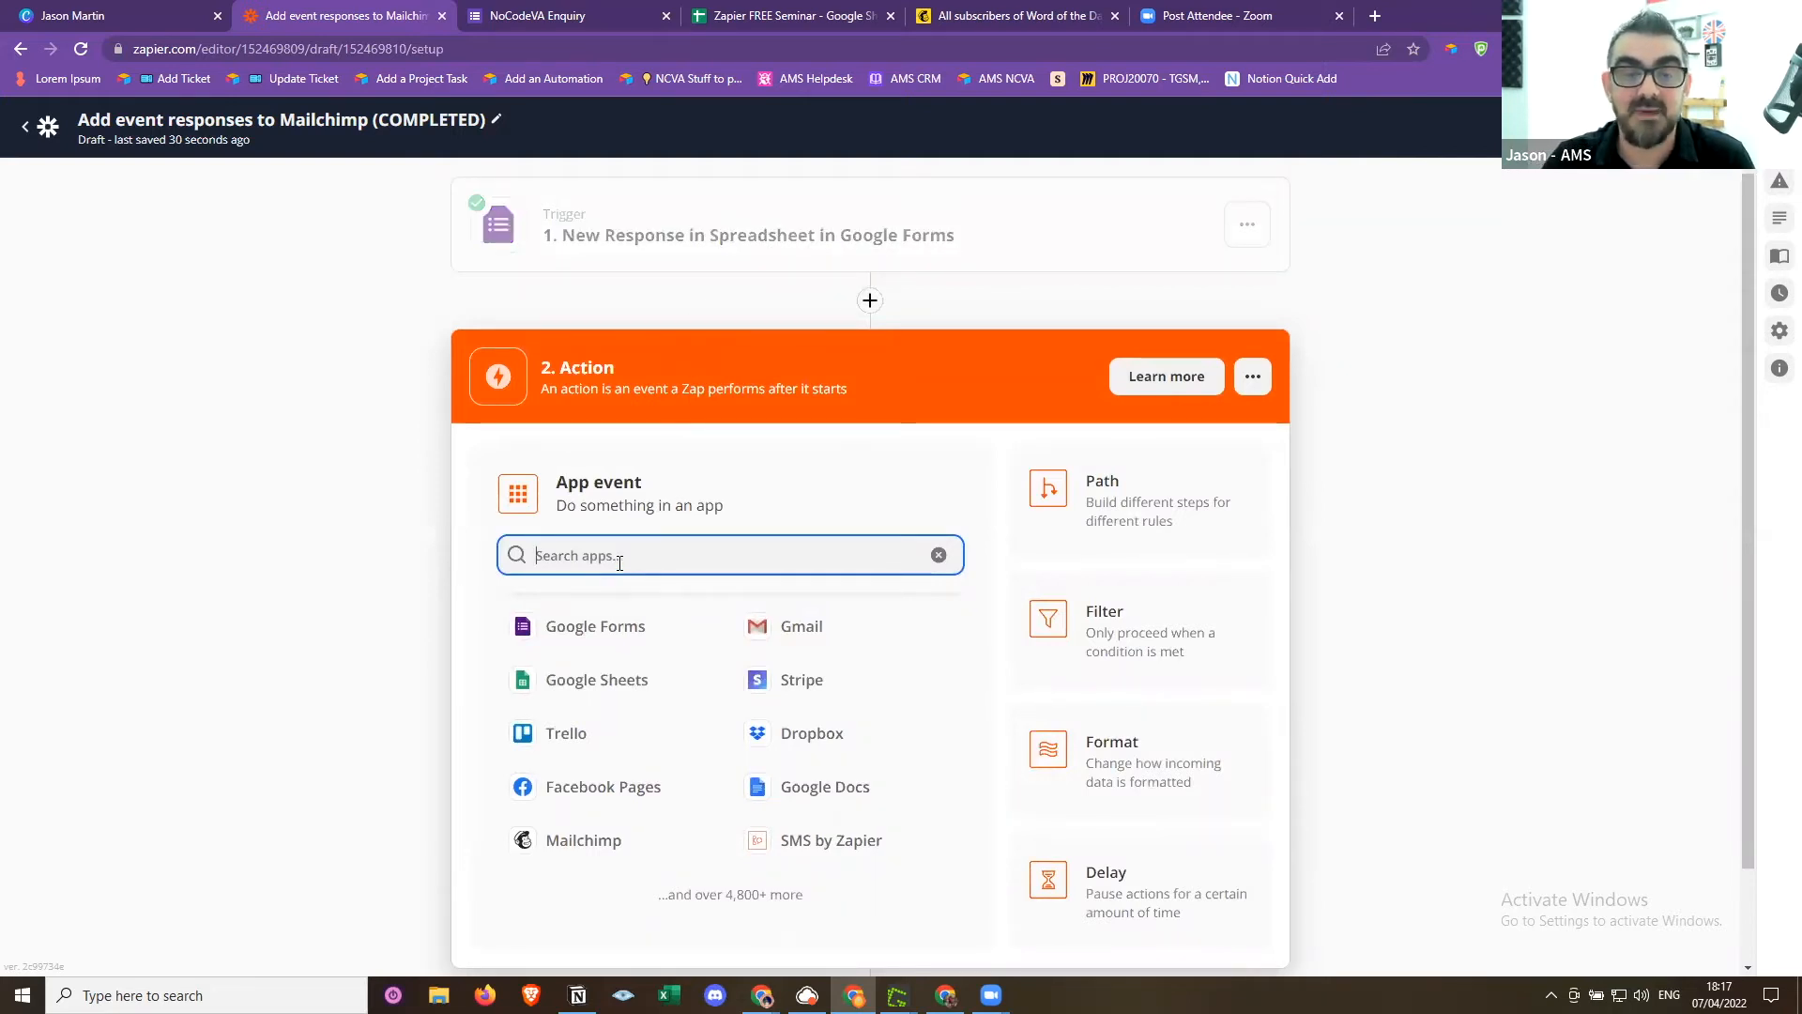
Choose Mailchimp as the action app with the Add/Update Subscriber event and continue to the account selection
{"action": "type", "text": "mailc"}
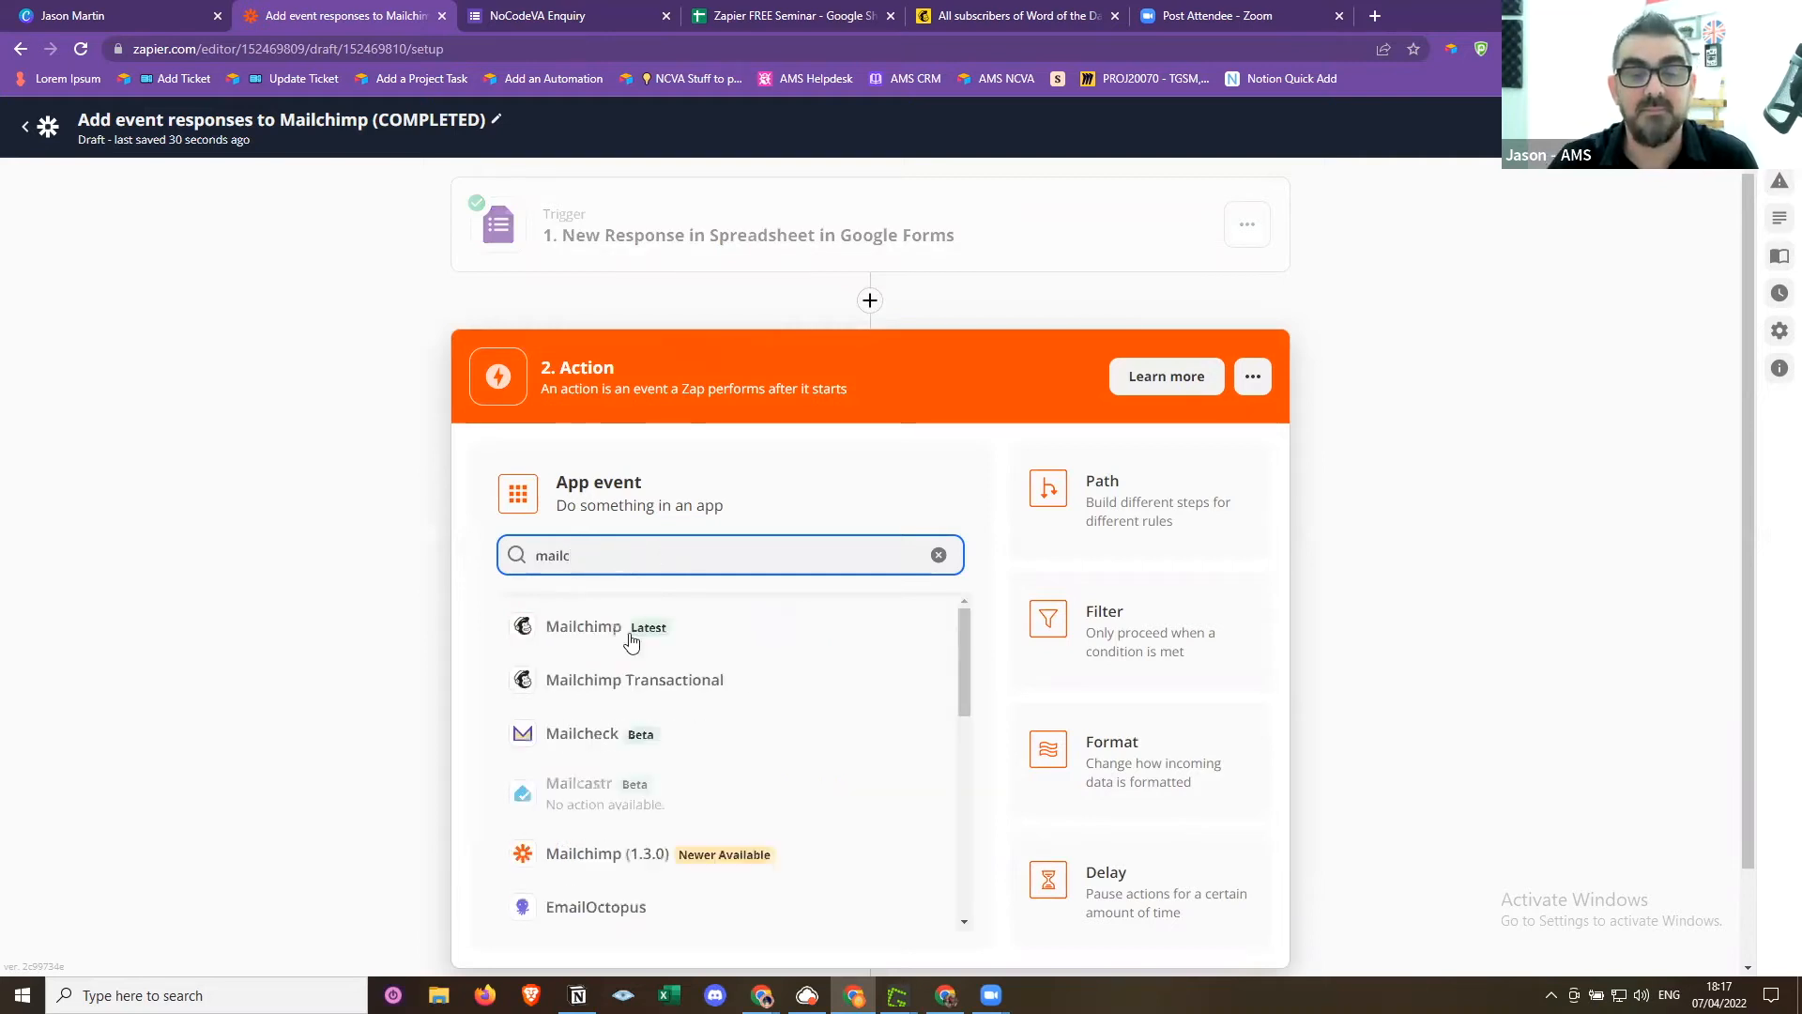
{"action": "left_click", "coordinate": [603, 633]}
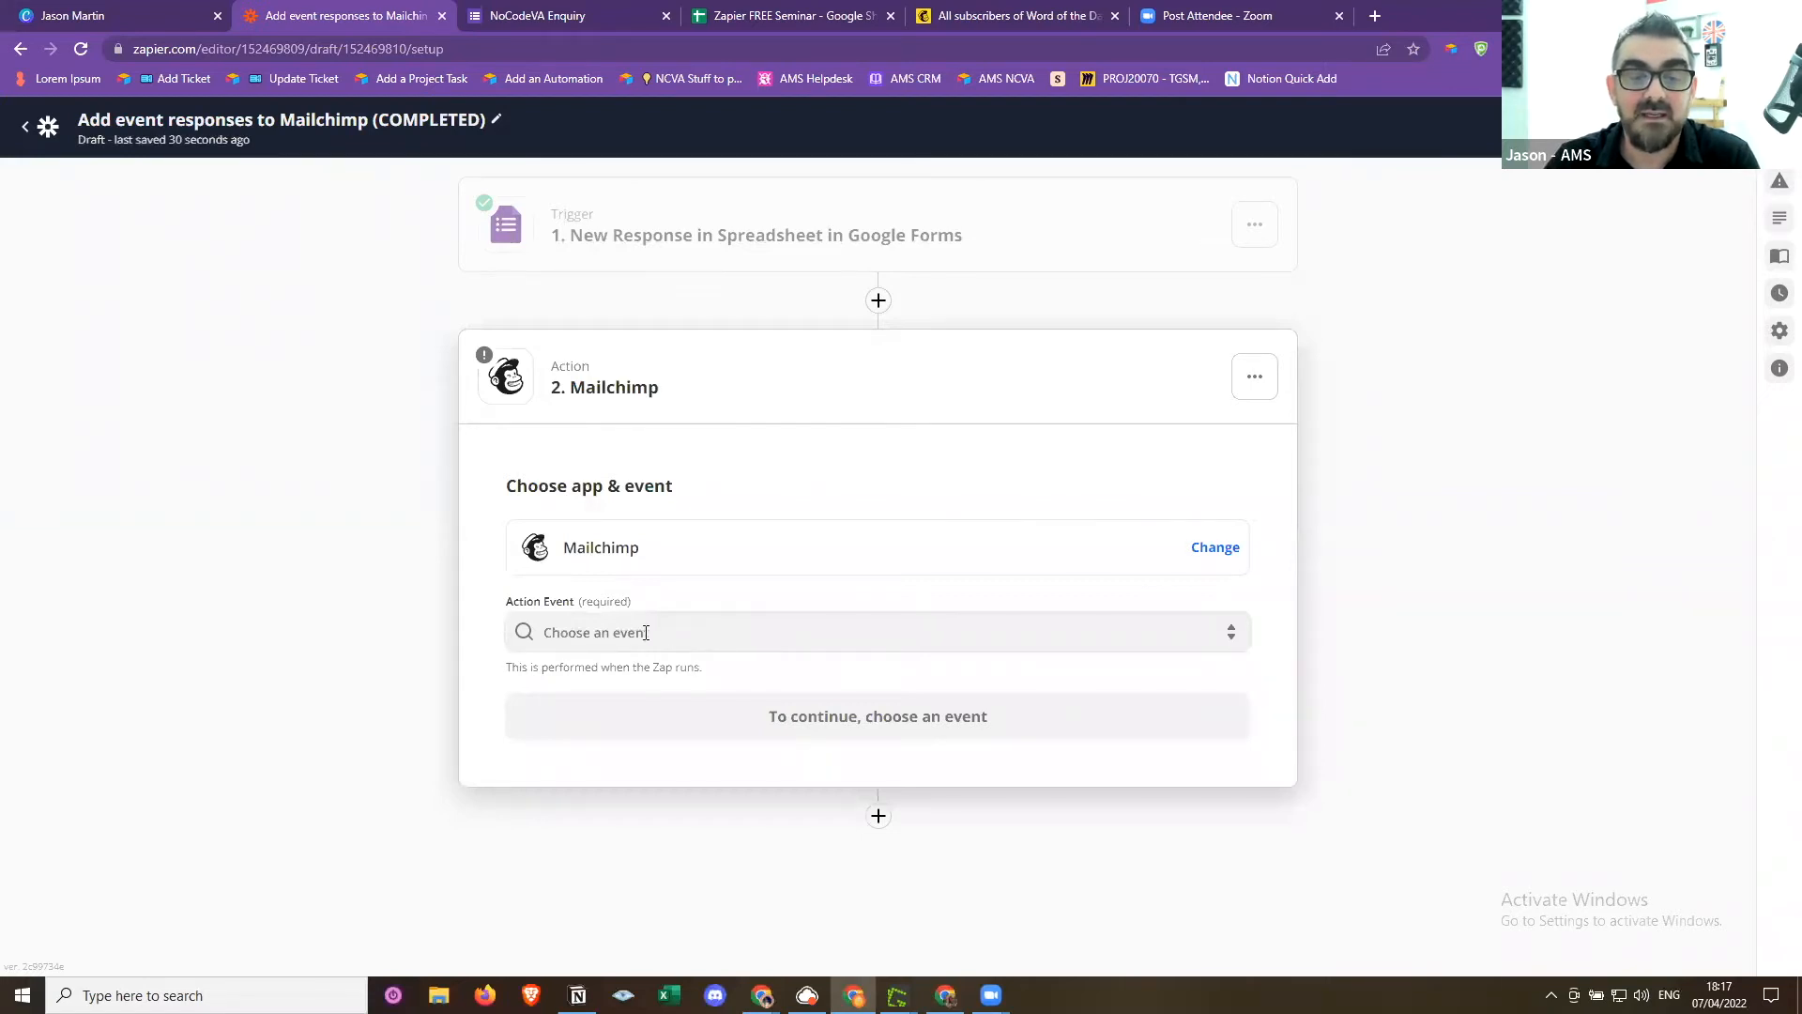
{"action": "left_click", "coordinate": [645, 632]}
{"action": "scroll", "coordinate": [1319, 759], "scroll_direction": "down", "scroll_amount": 1}
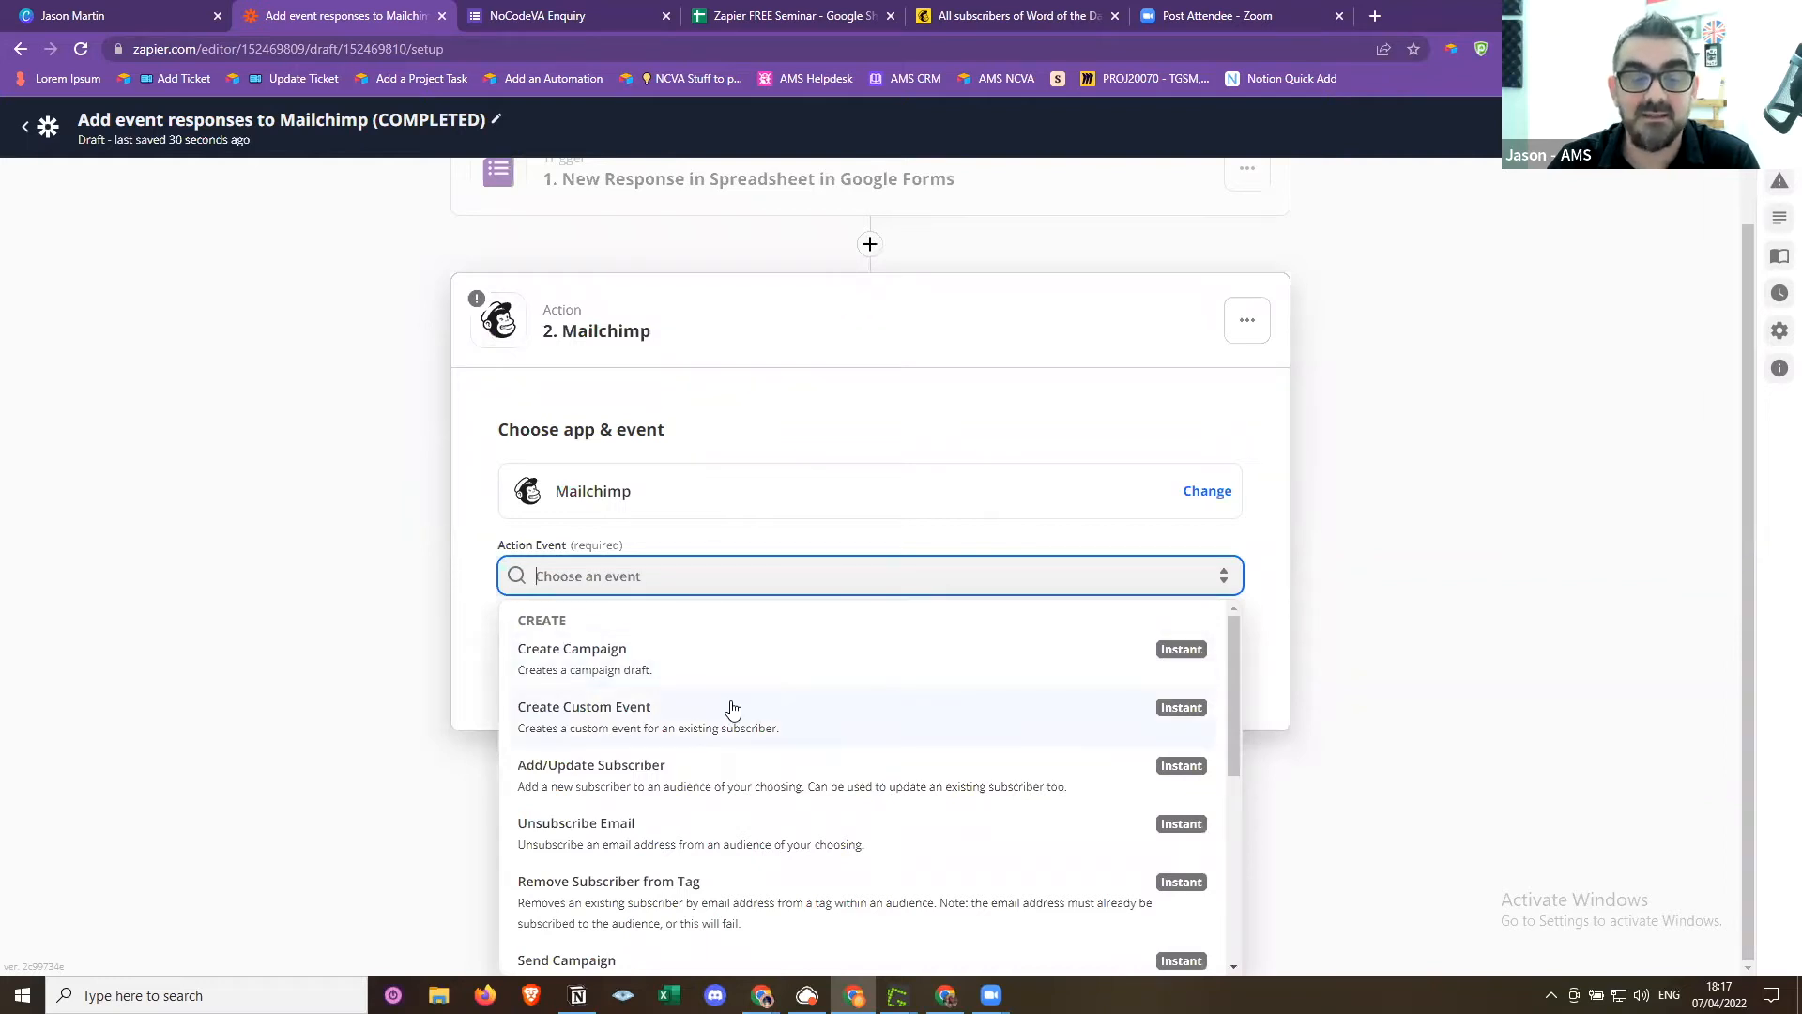
{"action": "scroll", "coordinate": [779, 775], "scroll_direction": "down", "scroll_amount": 1}
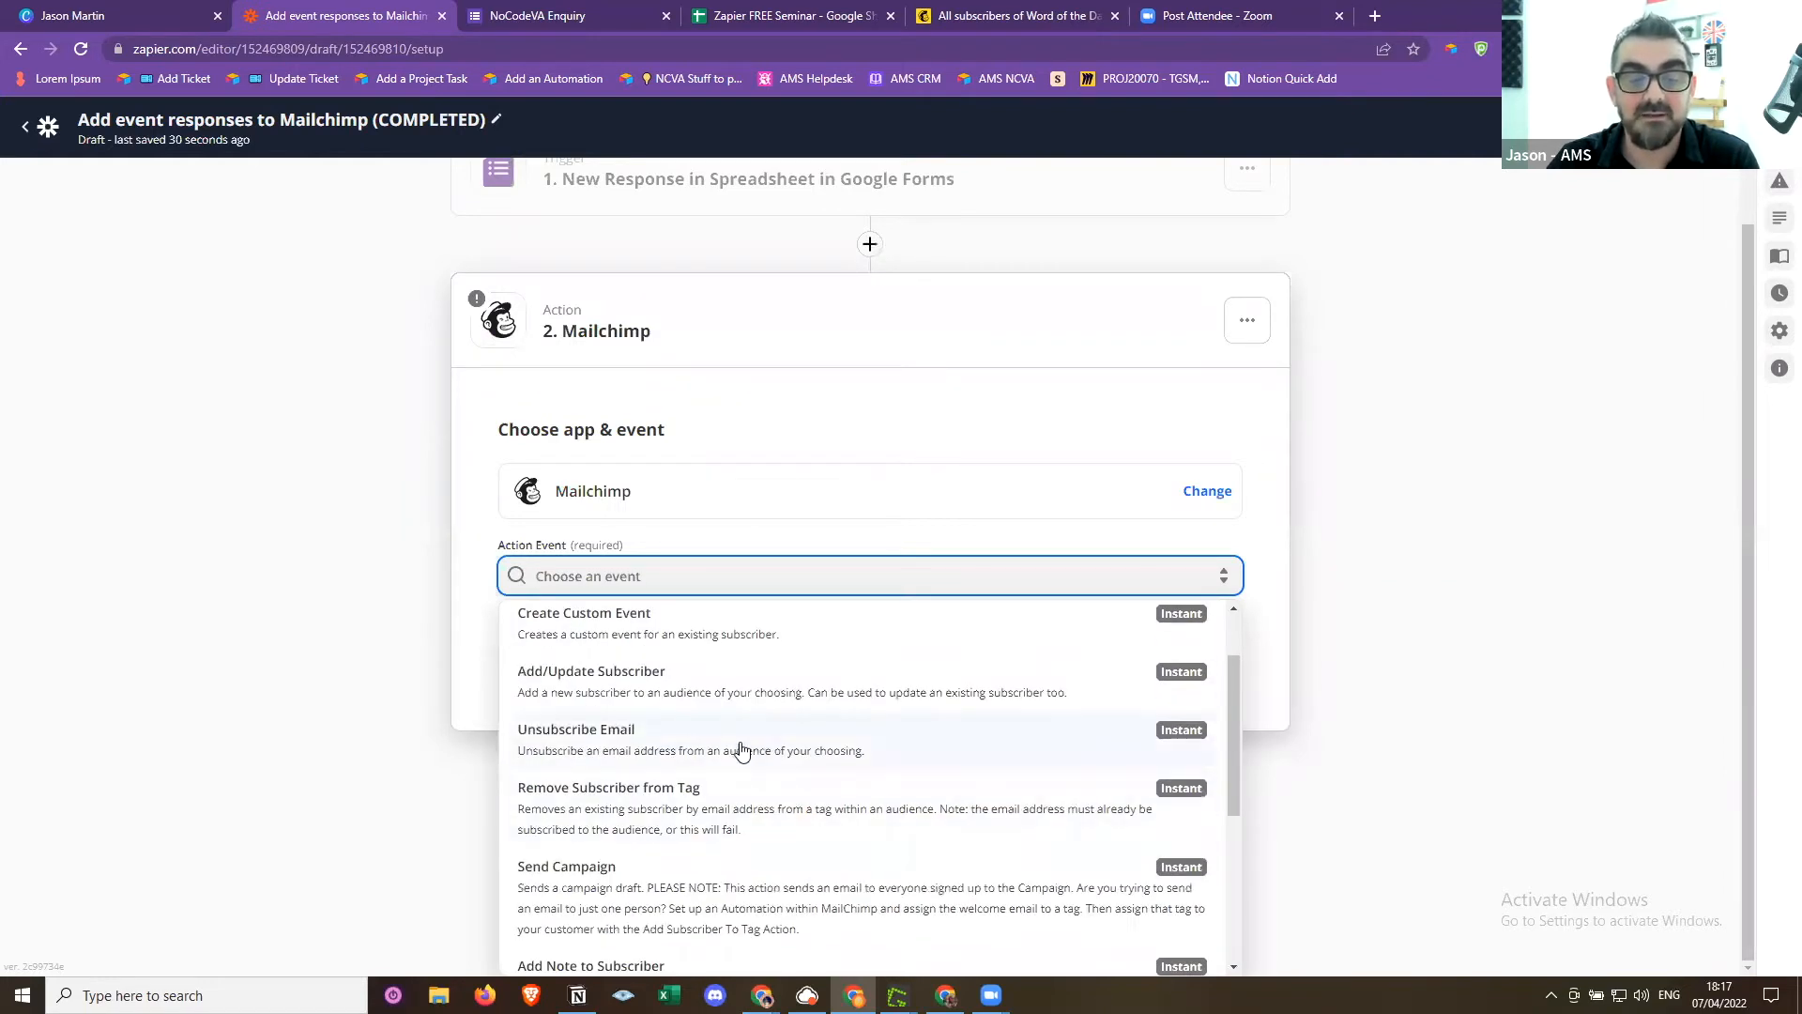
{"action": "scroll", "coordinate": [813, 752], "scroll_direction": "down", "scroll_amount": 3}
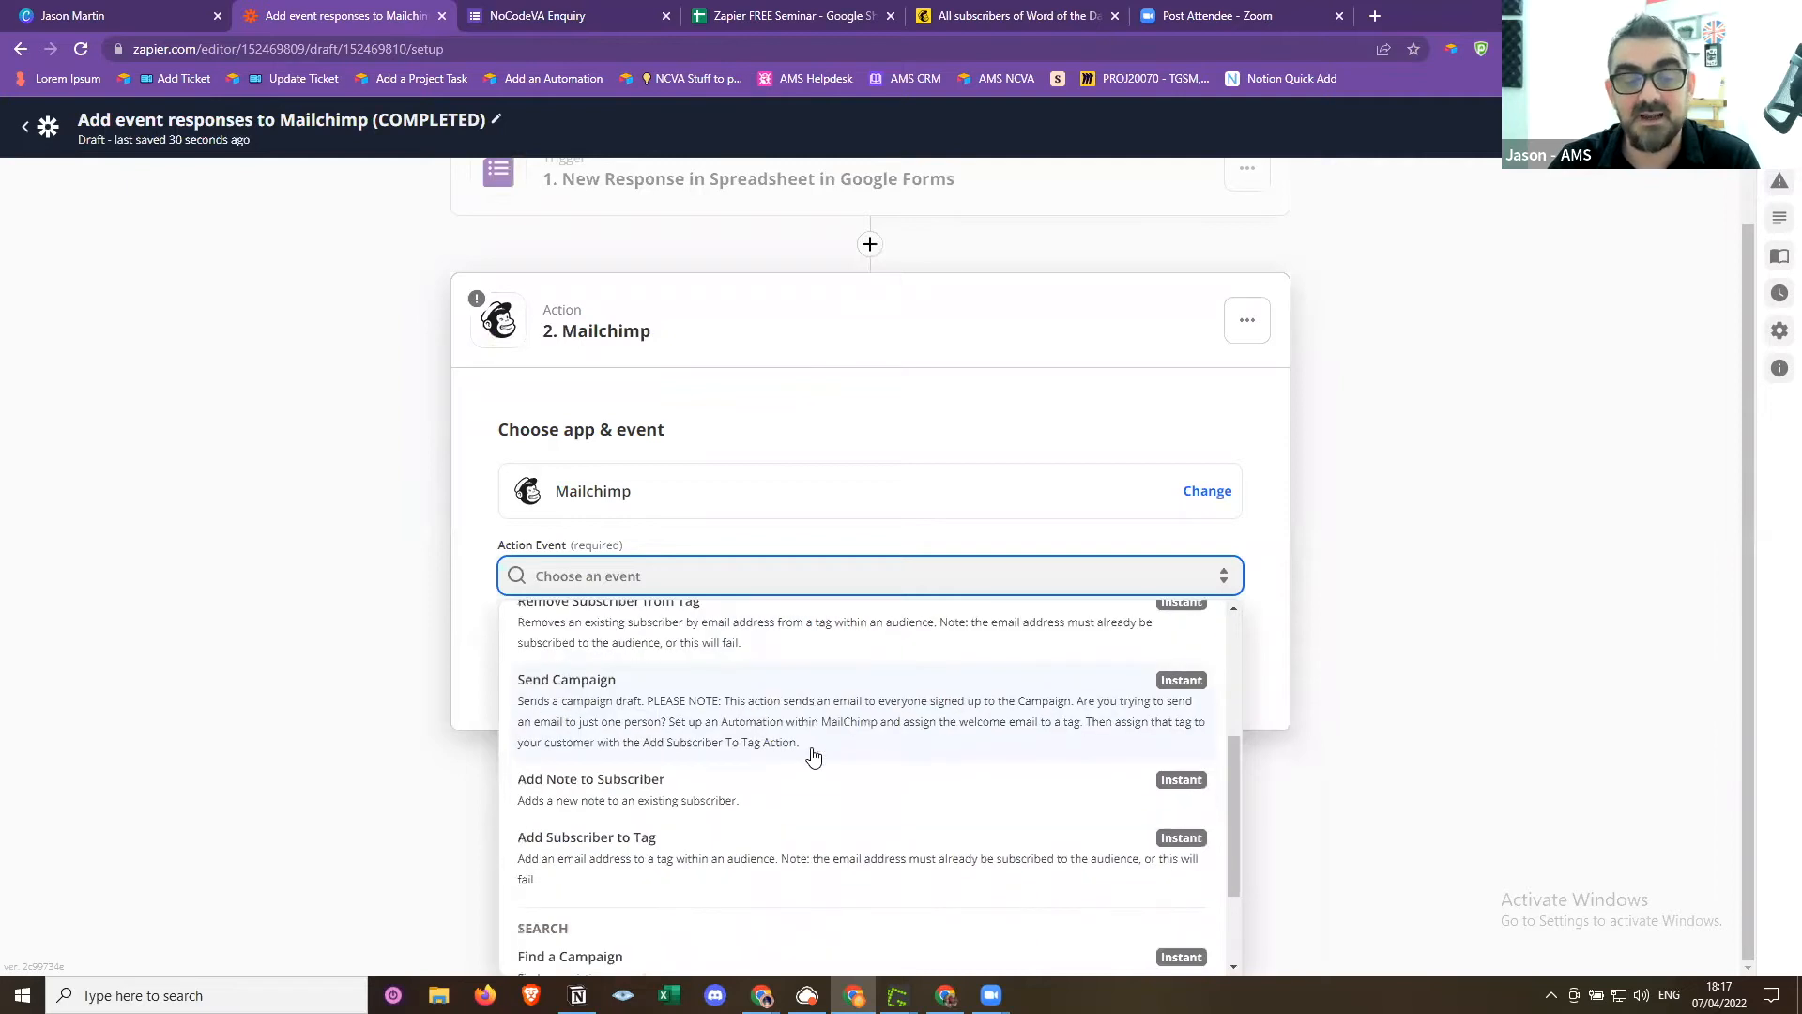
{"action": "scroll", "coordinate": [841, 892], "scroll_direction": "down", "scroll_amount": 1}
{"action": "scroll", "coordinate": [843, 892], "scroll_direction": "up", "scroll_amount": 5}
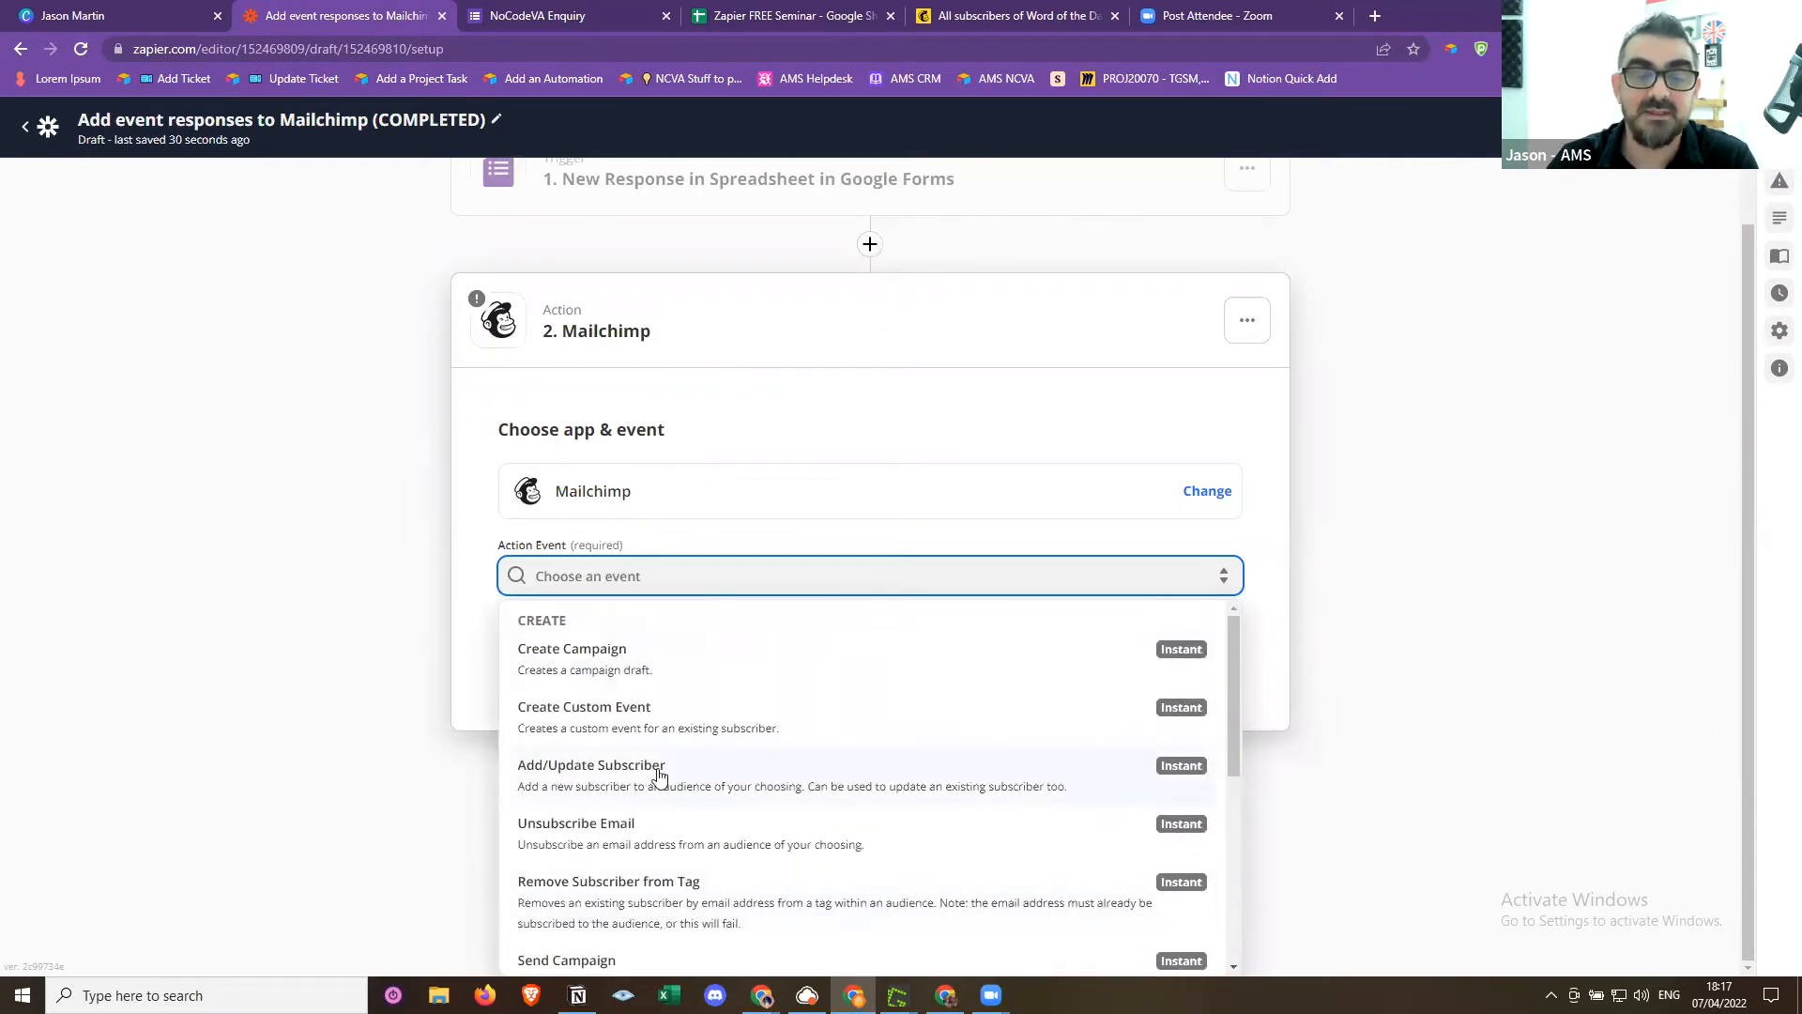
{"action": "left_click", "coordinate": [655, 775]}
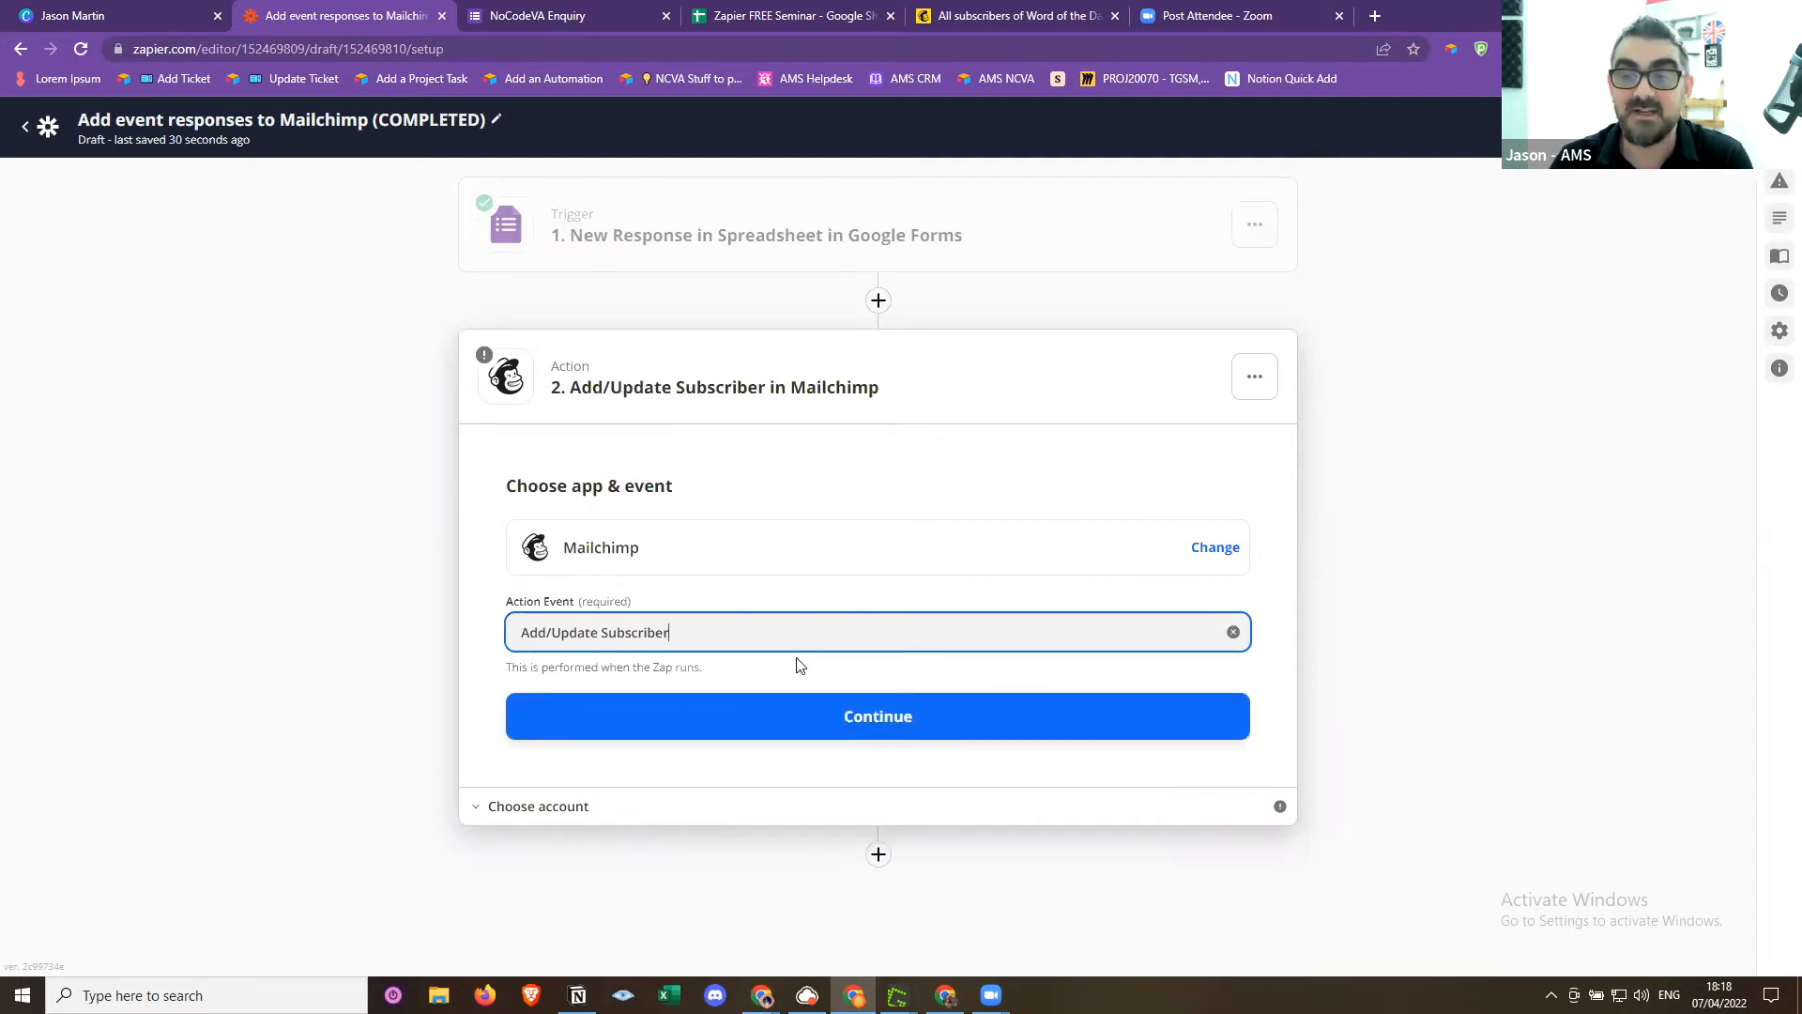
{"action": "left_click", "coordinate": [892, 716]}
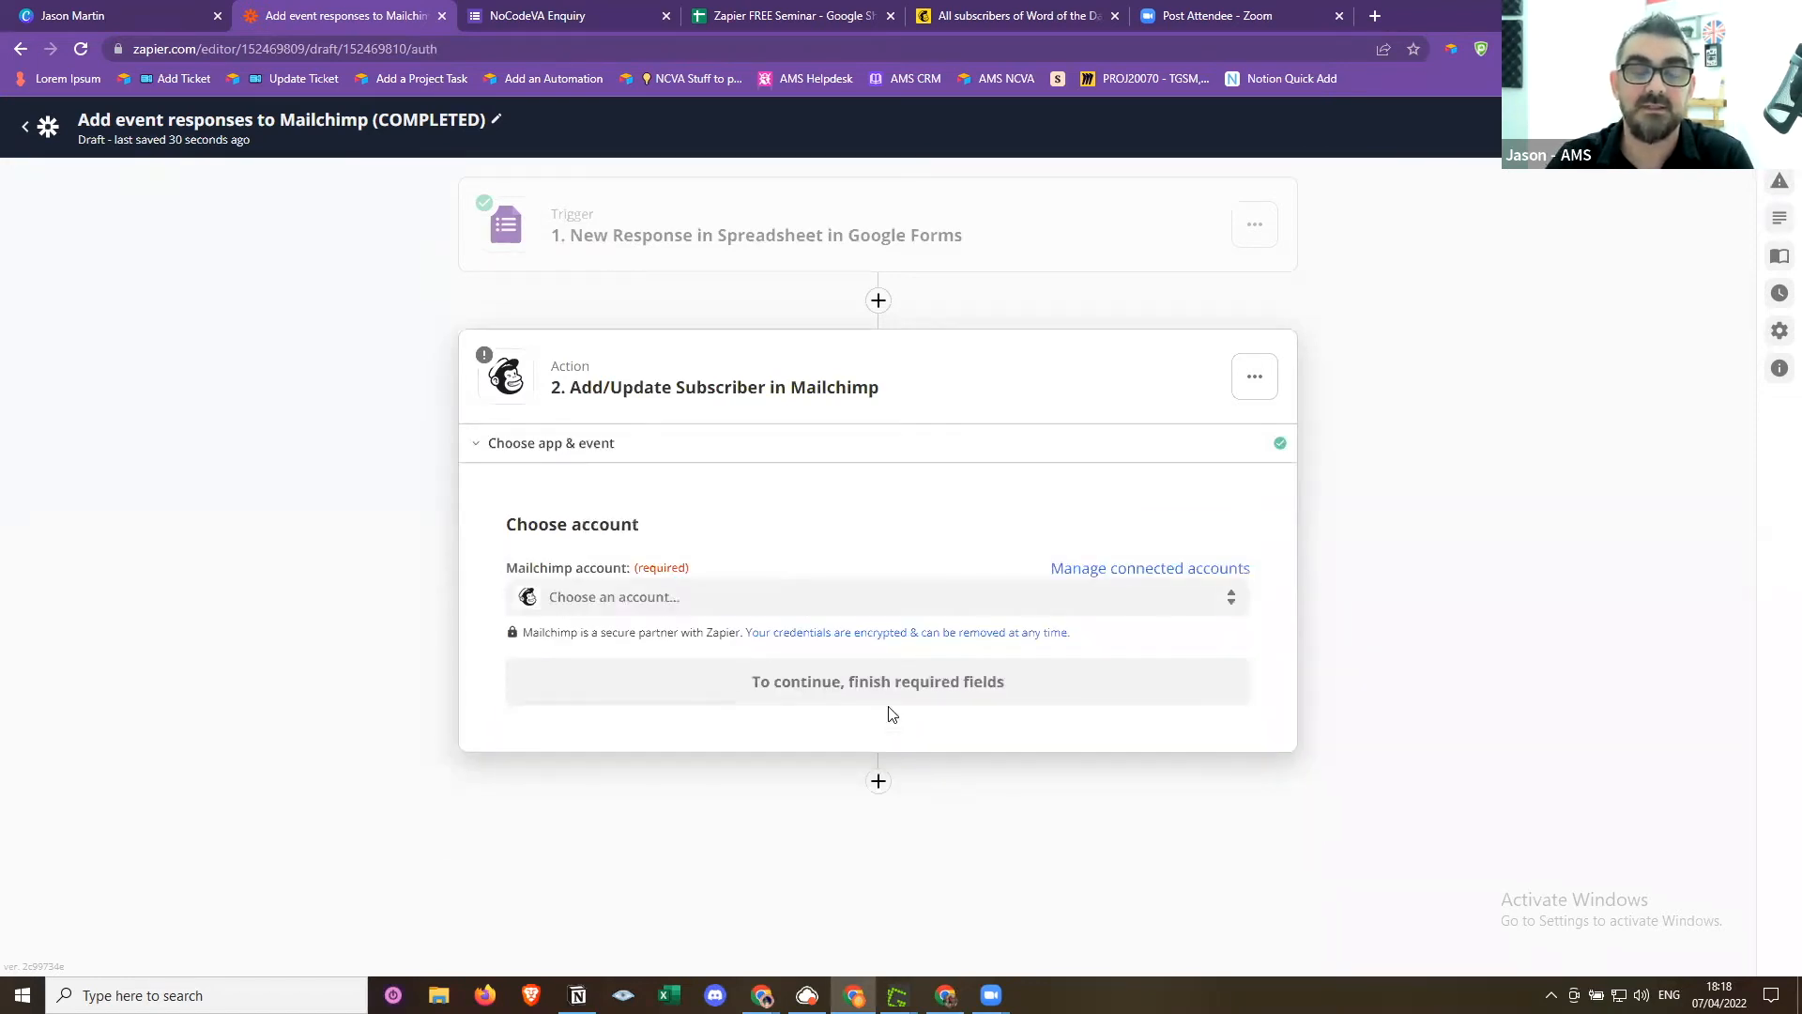
Select the Mailchimp Zensible Solutions Ltd account for the action and continue to its setup
{"action": "left_click", "coordinate": [833, 609]}
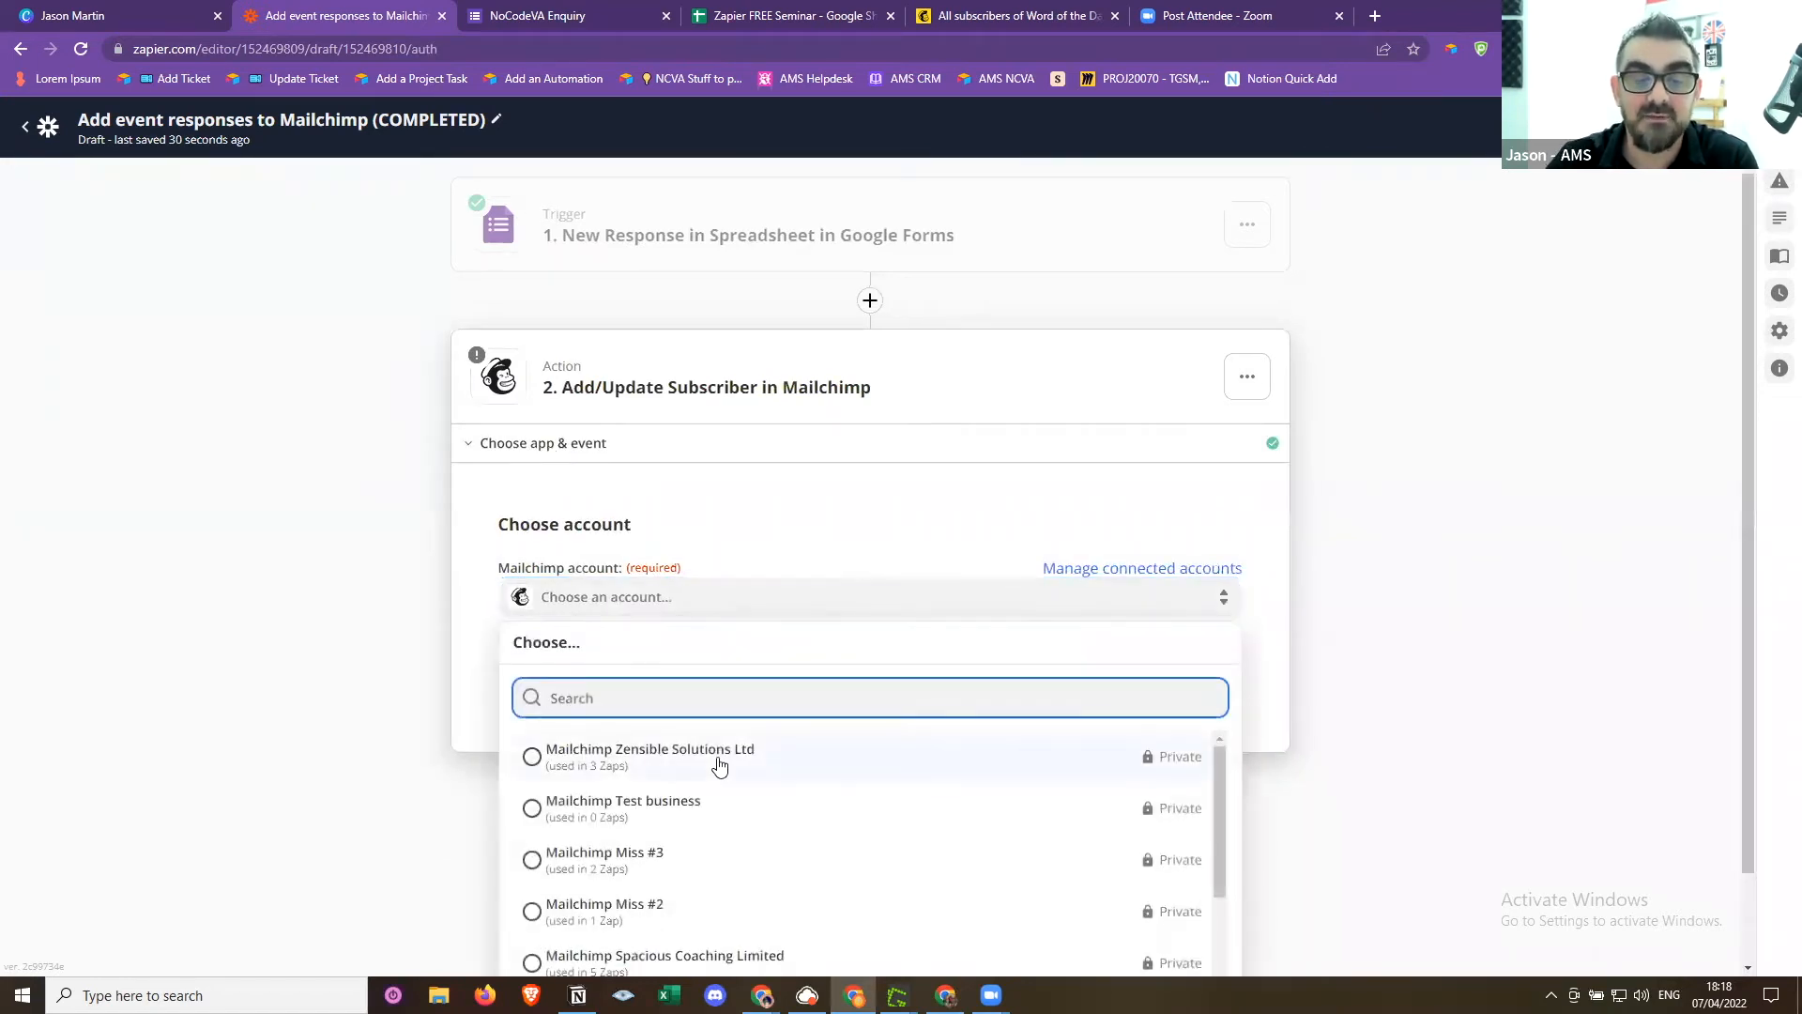
{"action": "left_click", "coordinate": [717, 763]}
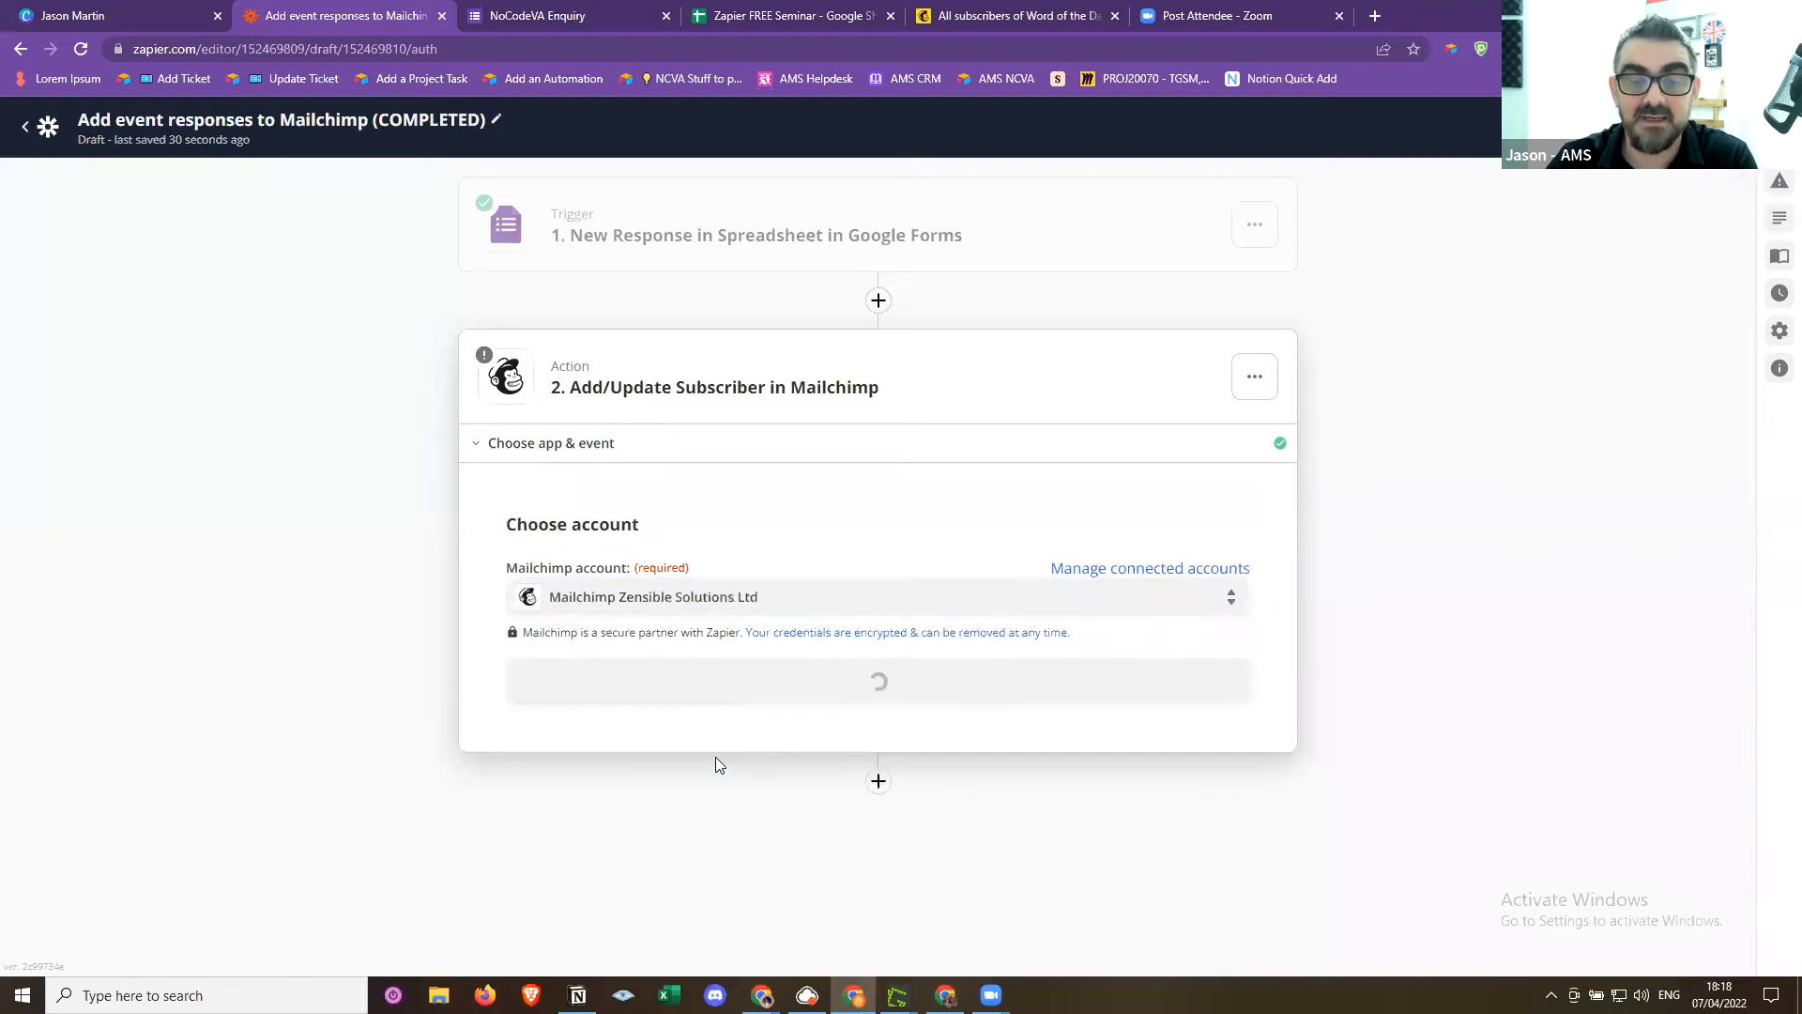
{"action": "left_click", "coordinate": [876, 689]}
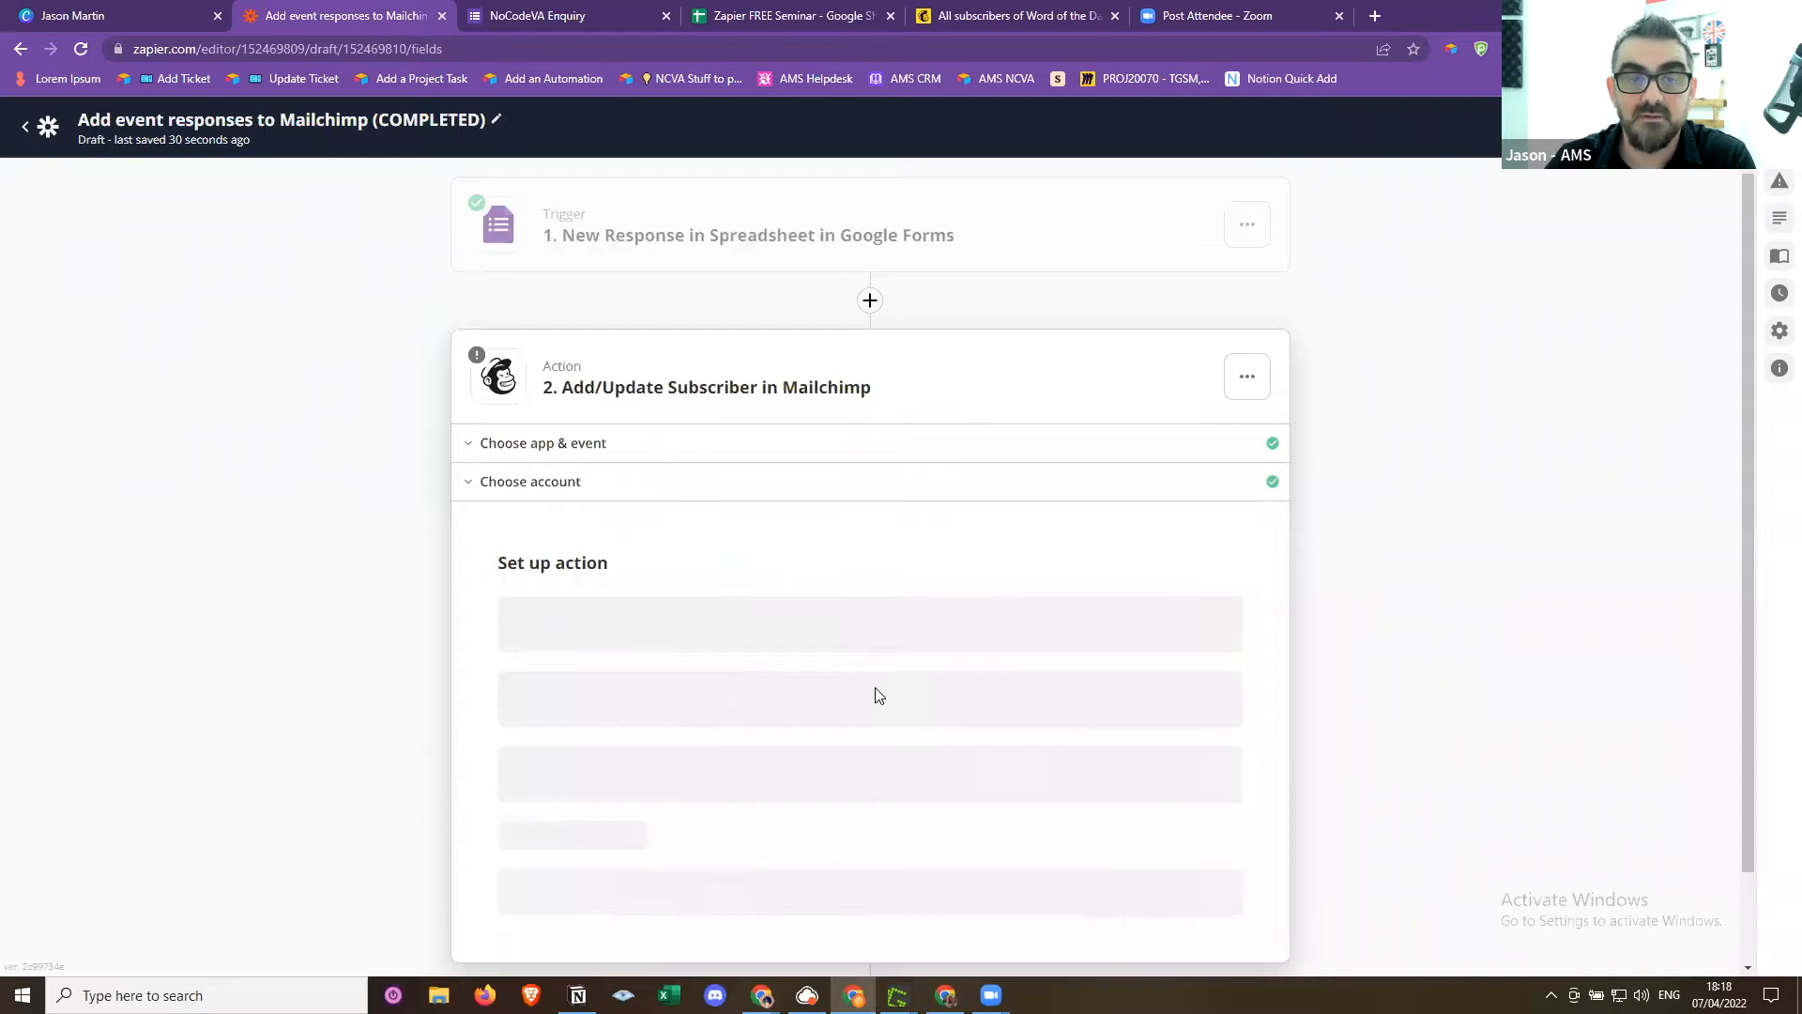
Set the action's audience to Word of the Day and map Subscriber Email to the form response's Email Address field
{"action": "left_click", "coordinate": [774, 642]}
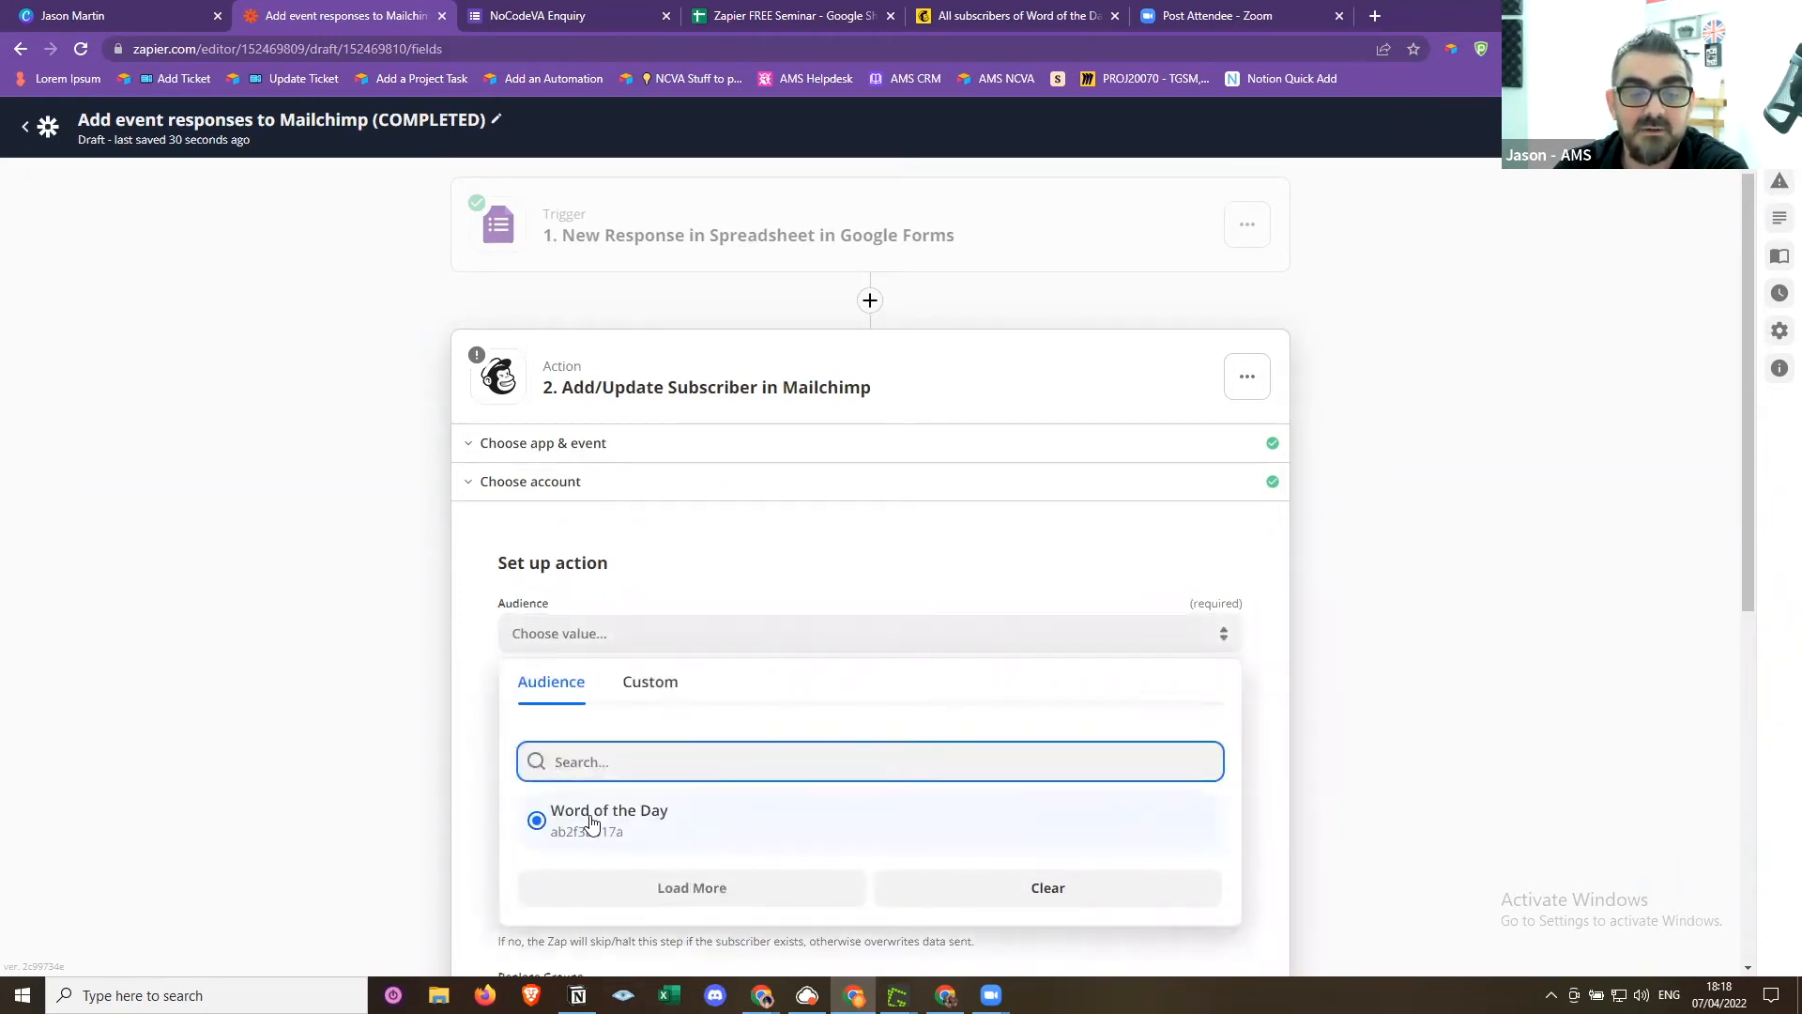
{"action": "left_click", "coordinate": [748, 819]}
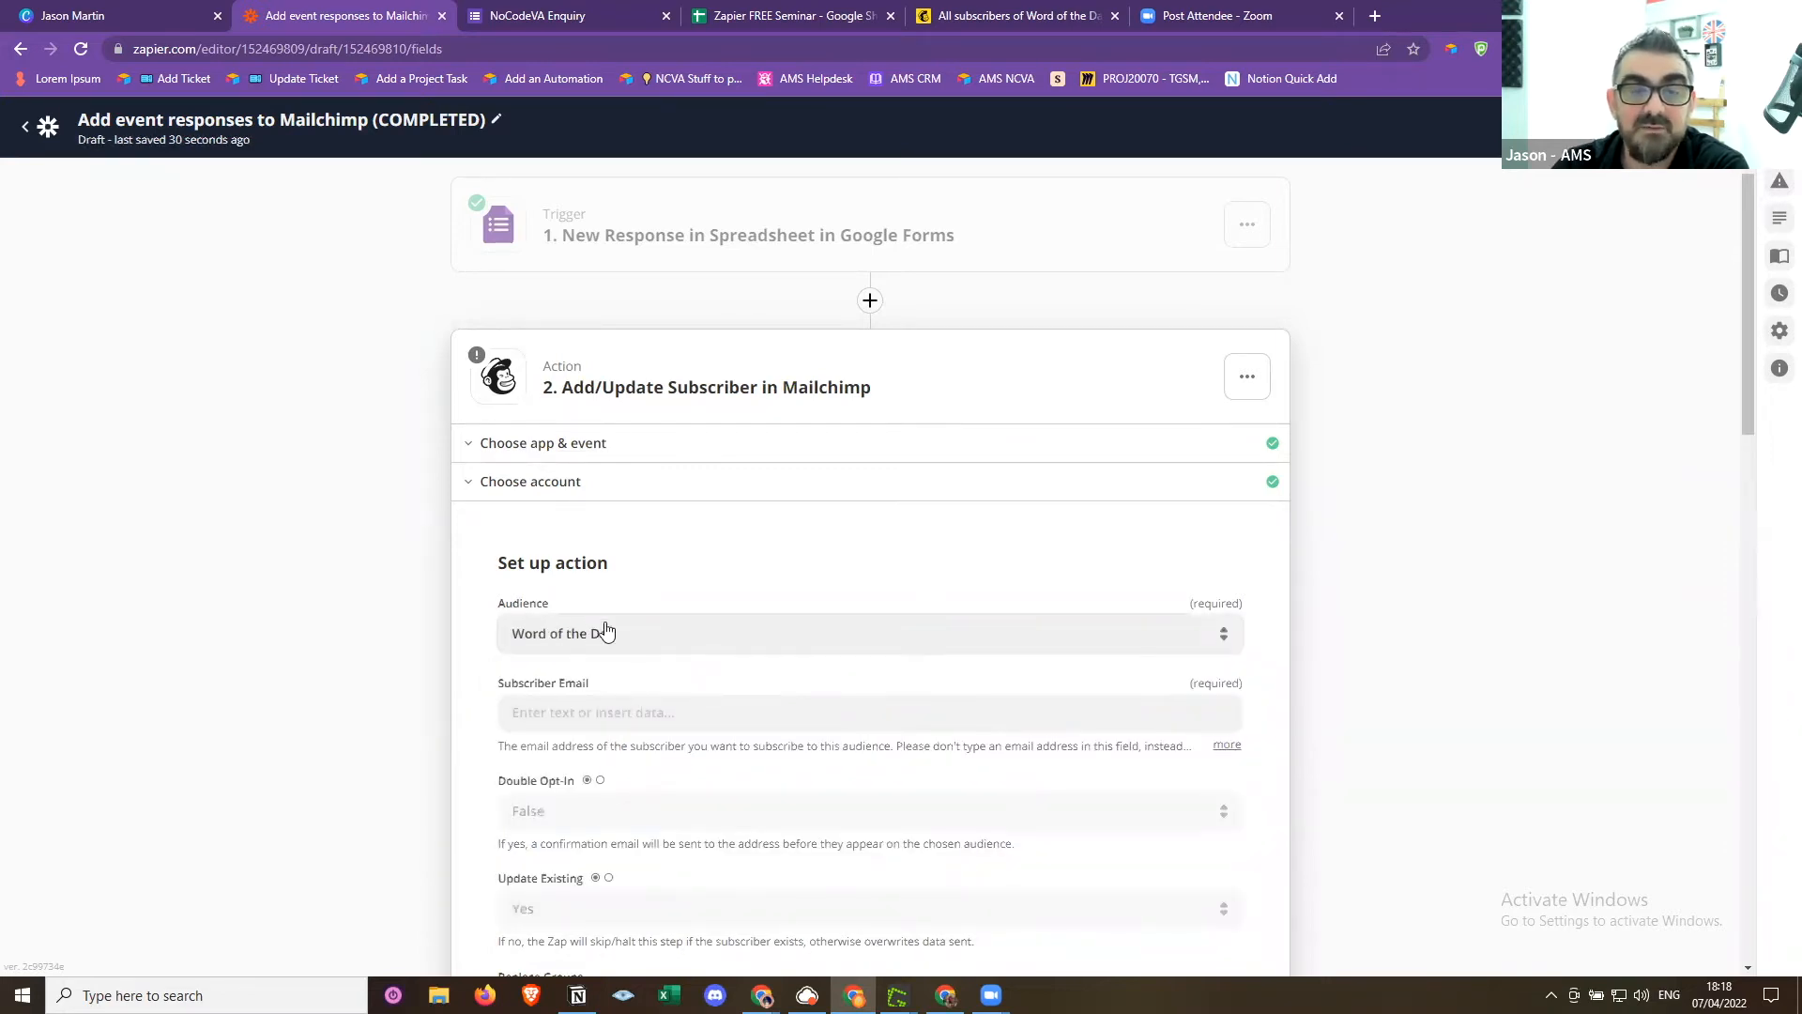
{"action": "scroll", "coordinate": [690, 700], "scroll_direction": "down", "scroll_amount": 1}
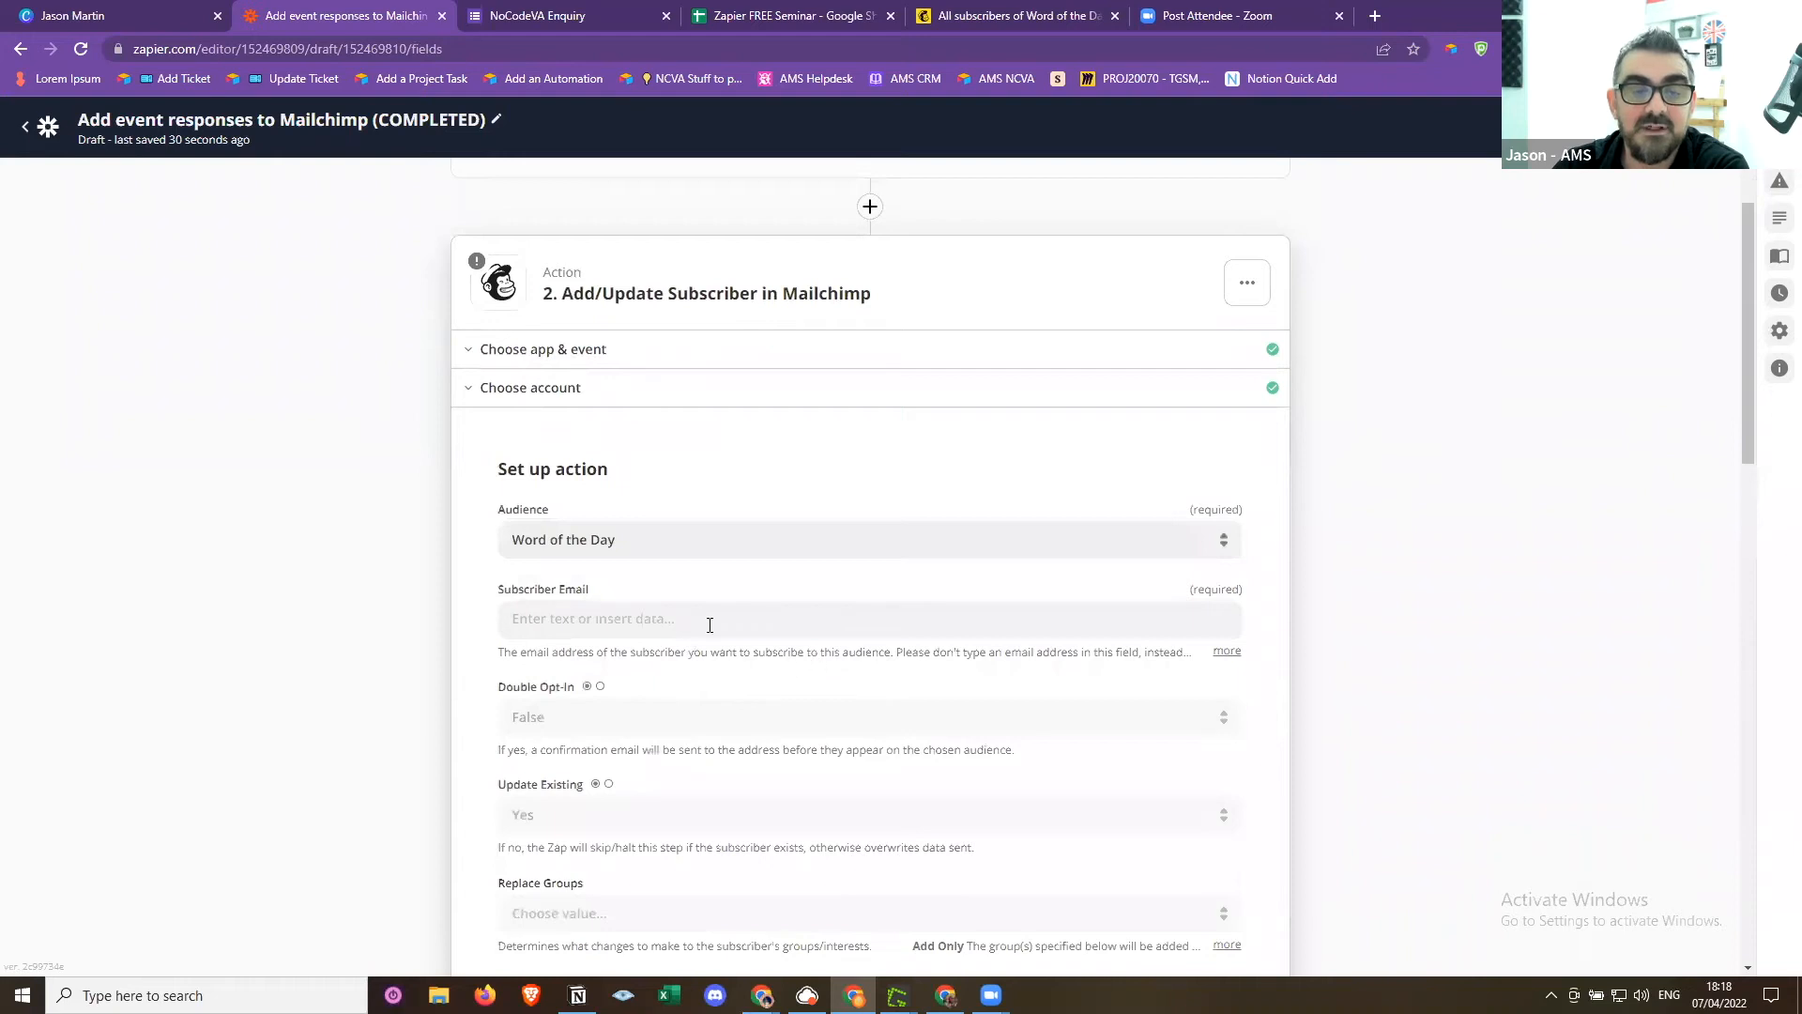
{"action": "left_click", "coordinate": [631, 620]}
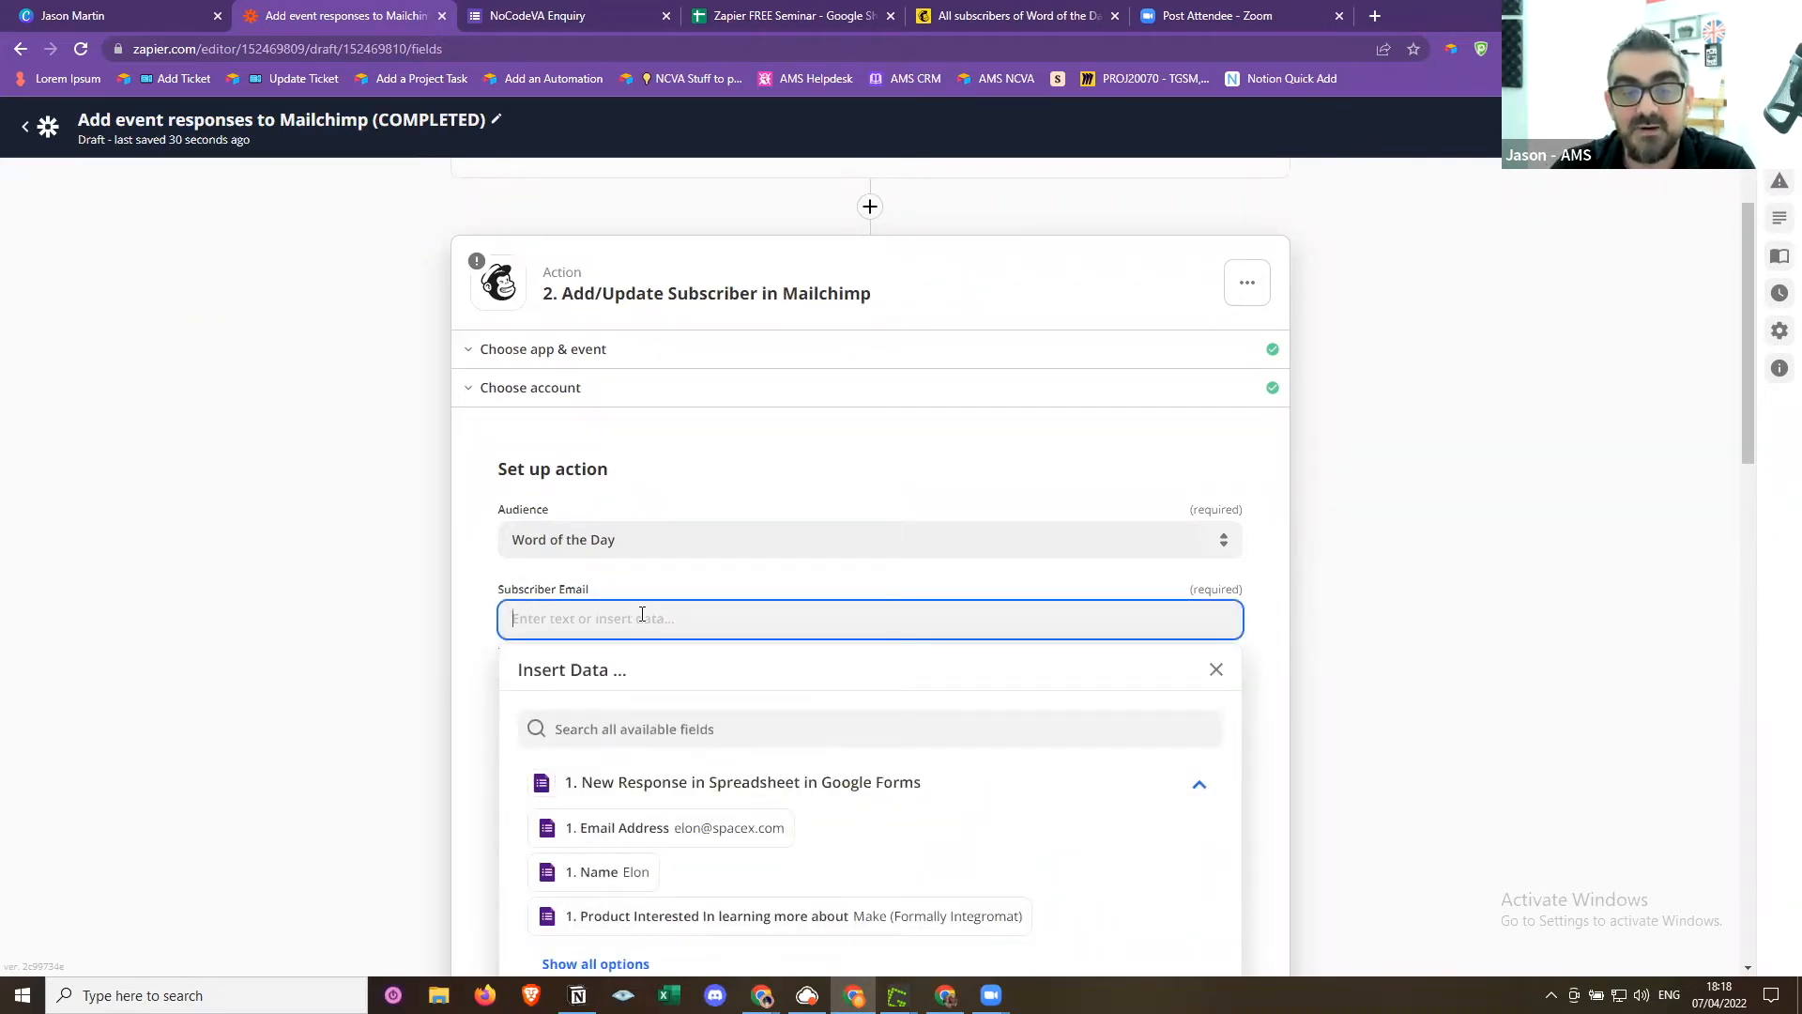
{"action": "scroll", "coordinate": [770, 308], "scroll_direction": "up", "scroll_amount": 1}
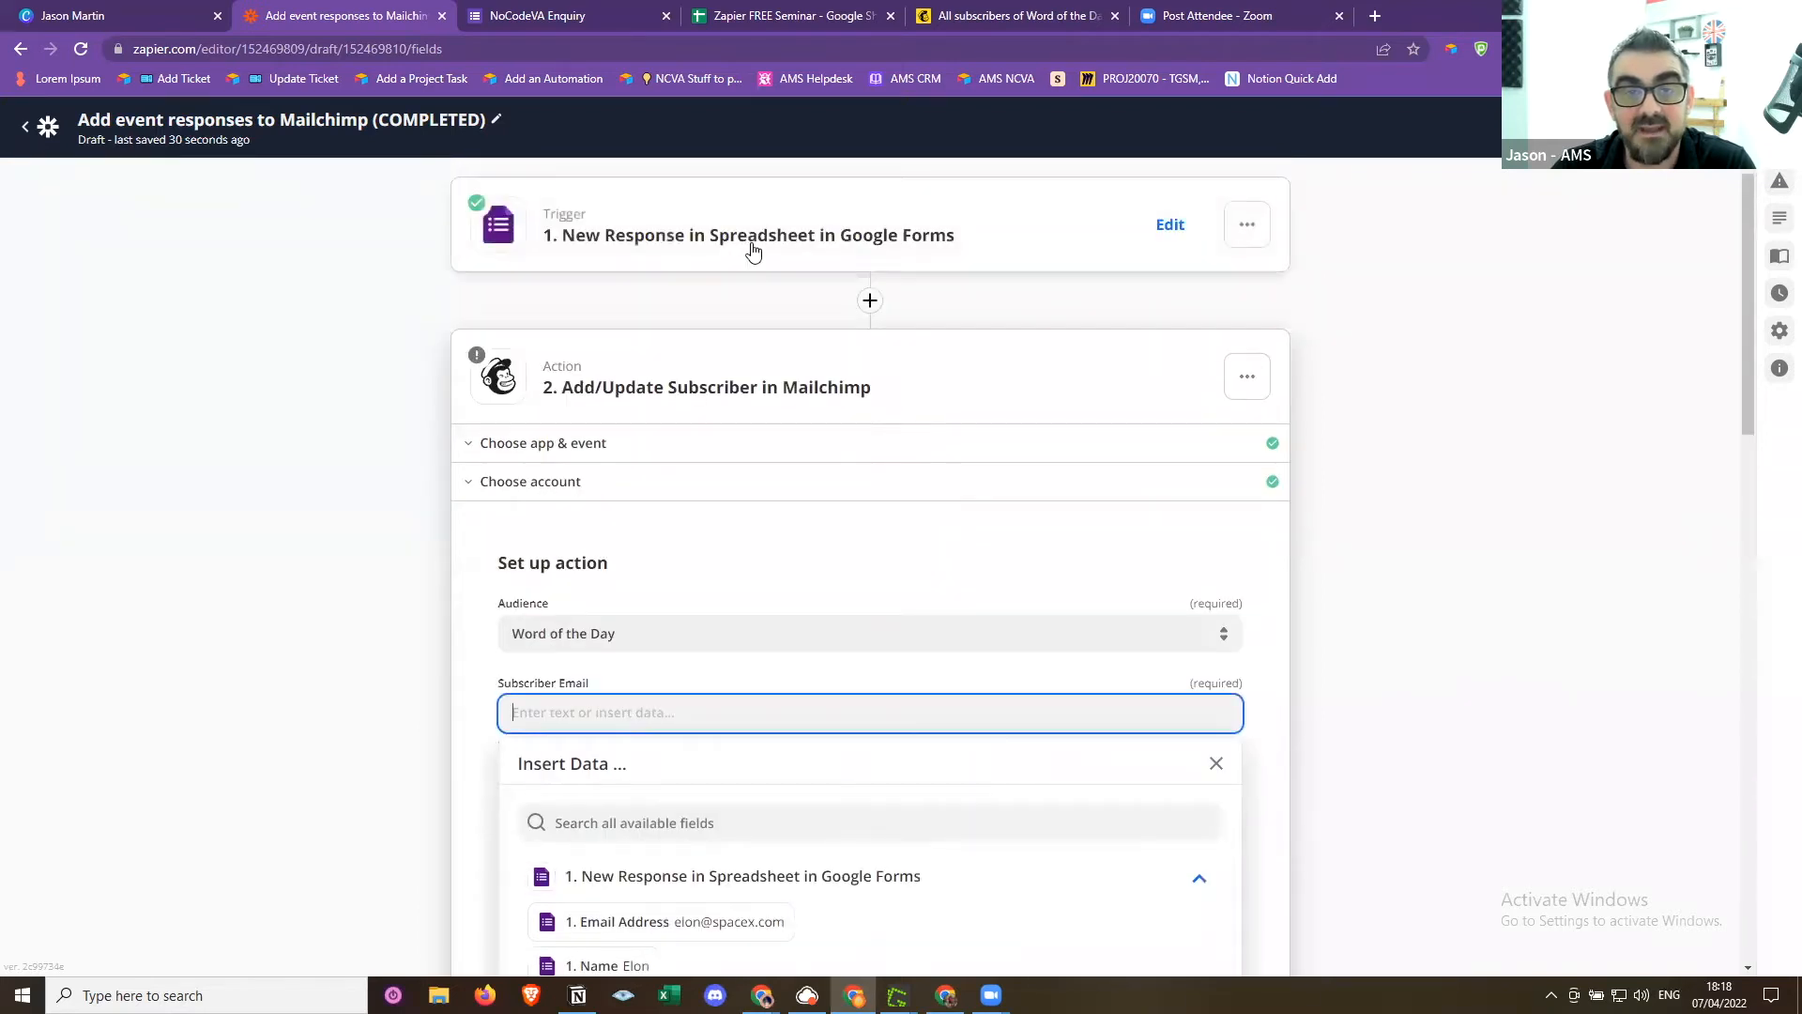
{"action": "scroll", "coordinate": [676, 617], "scroll_direction": "down", "scroll_amount": 2}
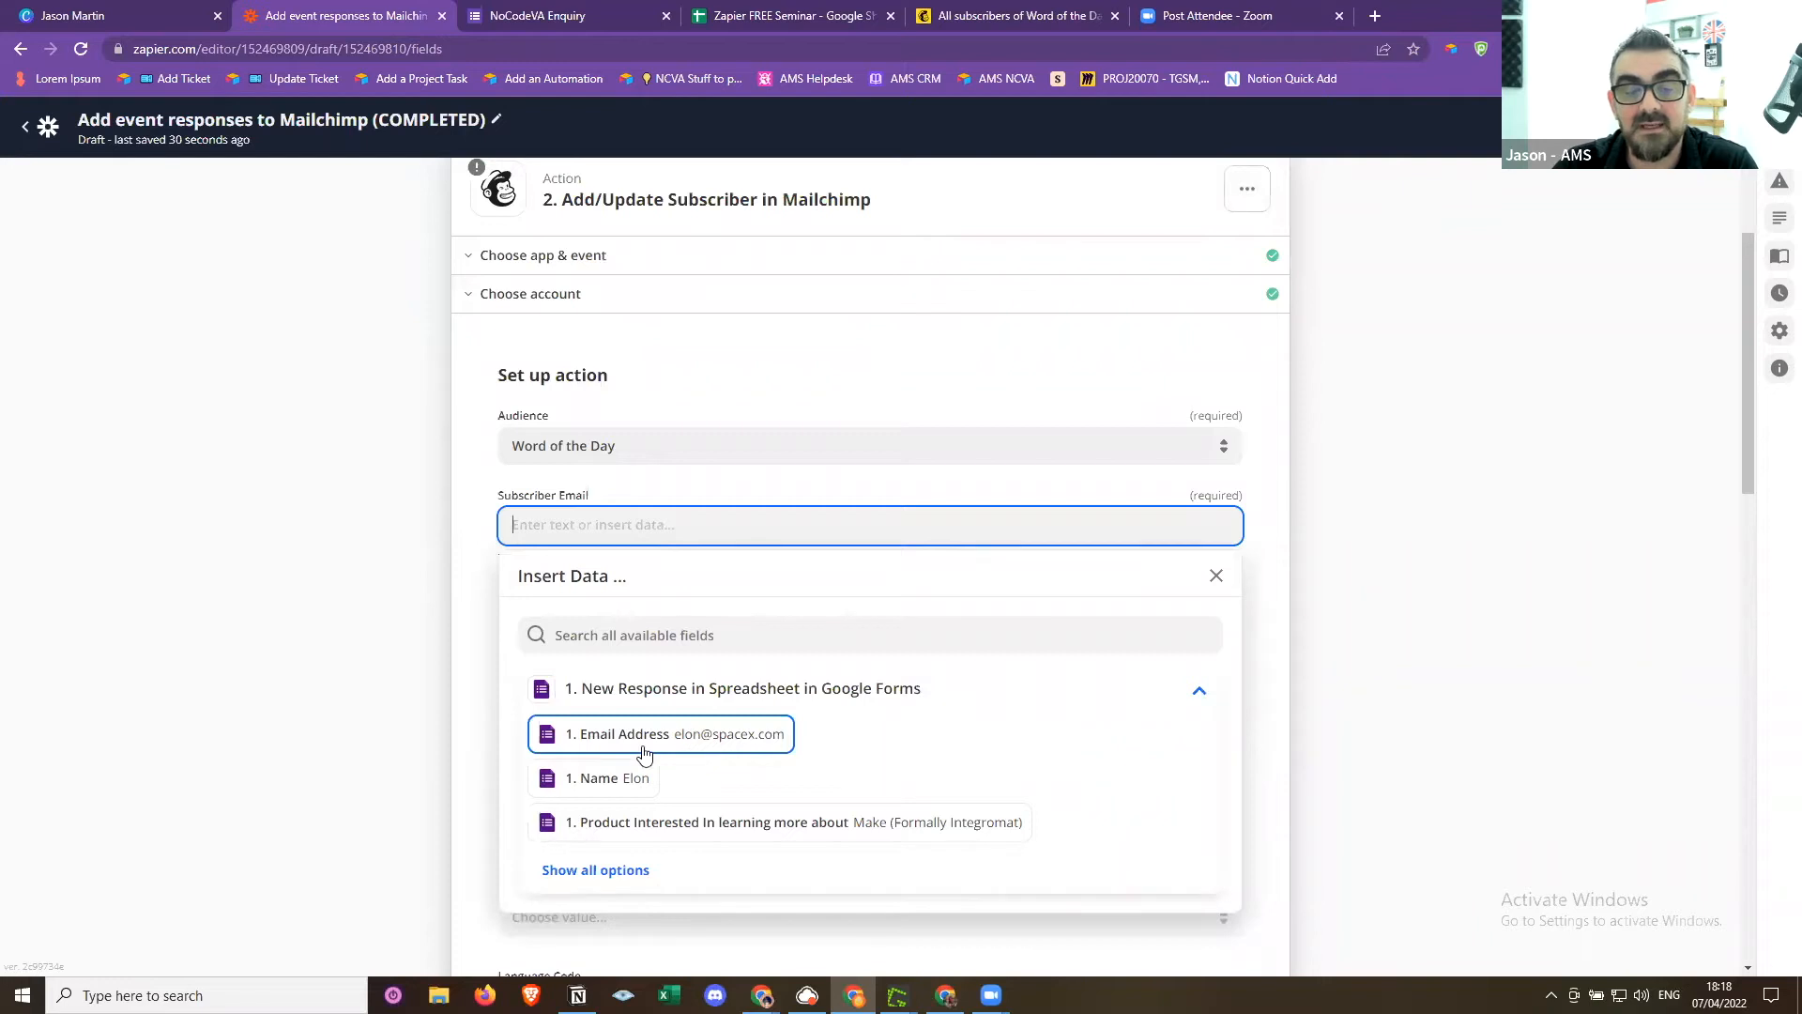
{"action": "left_click", "coordinate": [612, 737]}
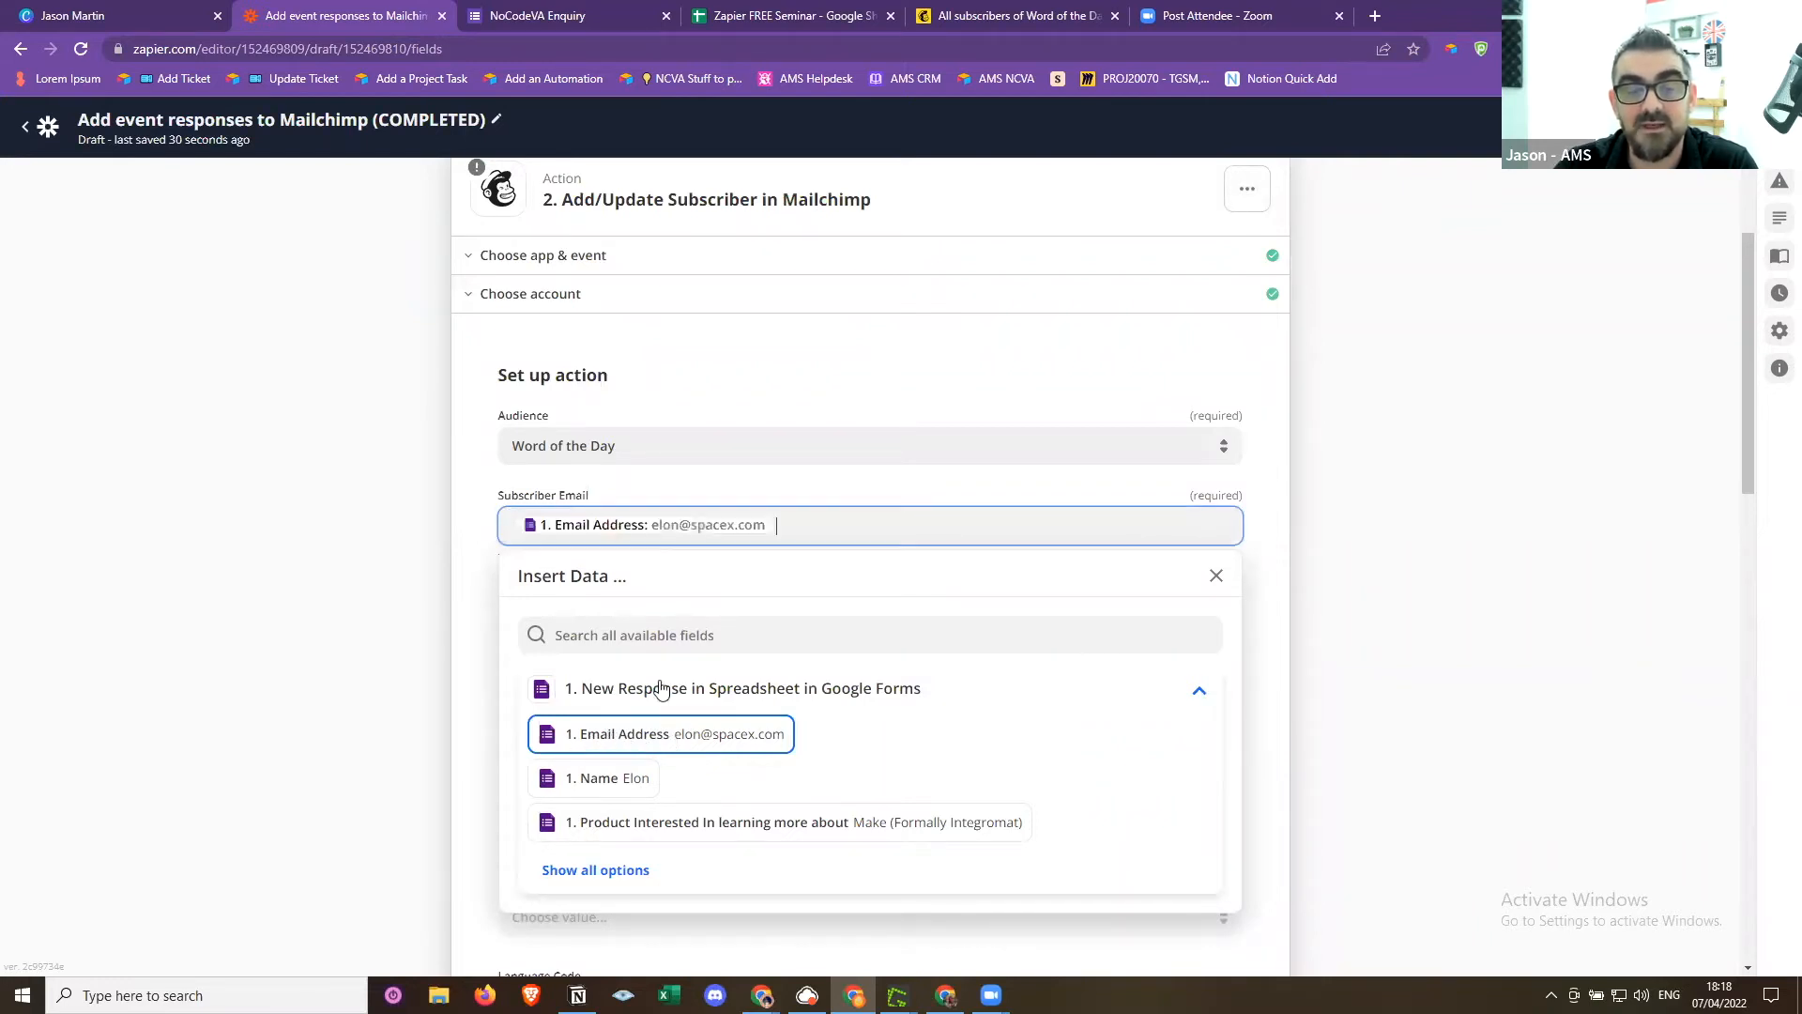
{"action": "left_click", "coordinate": [854, 560]}
{"action": "scroll", "coordinate": [816, 469], "scroll_direction": "up", "scroll_amount": 3}
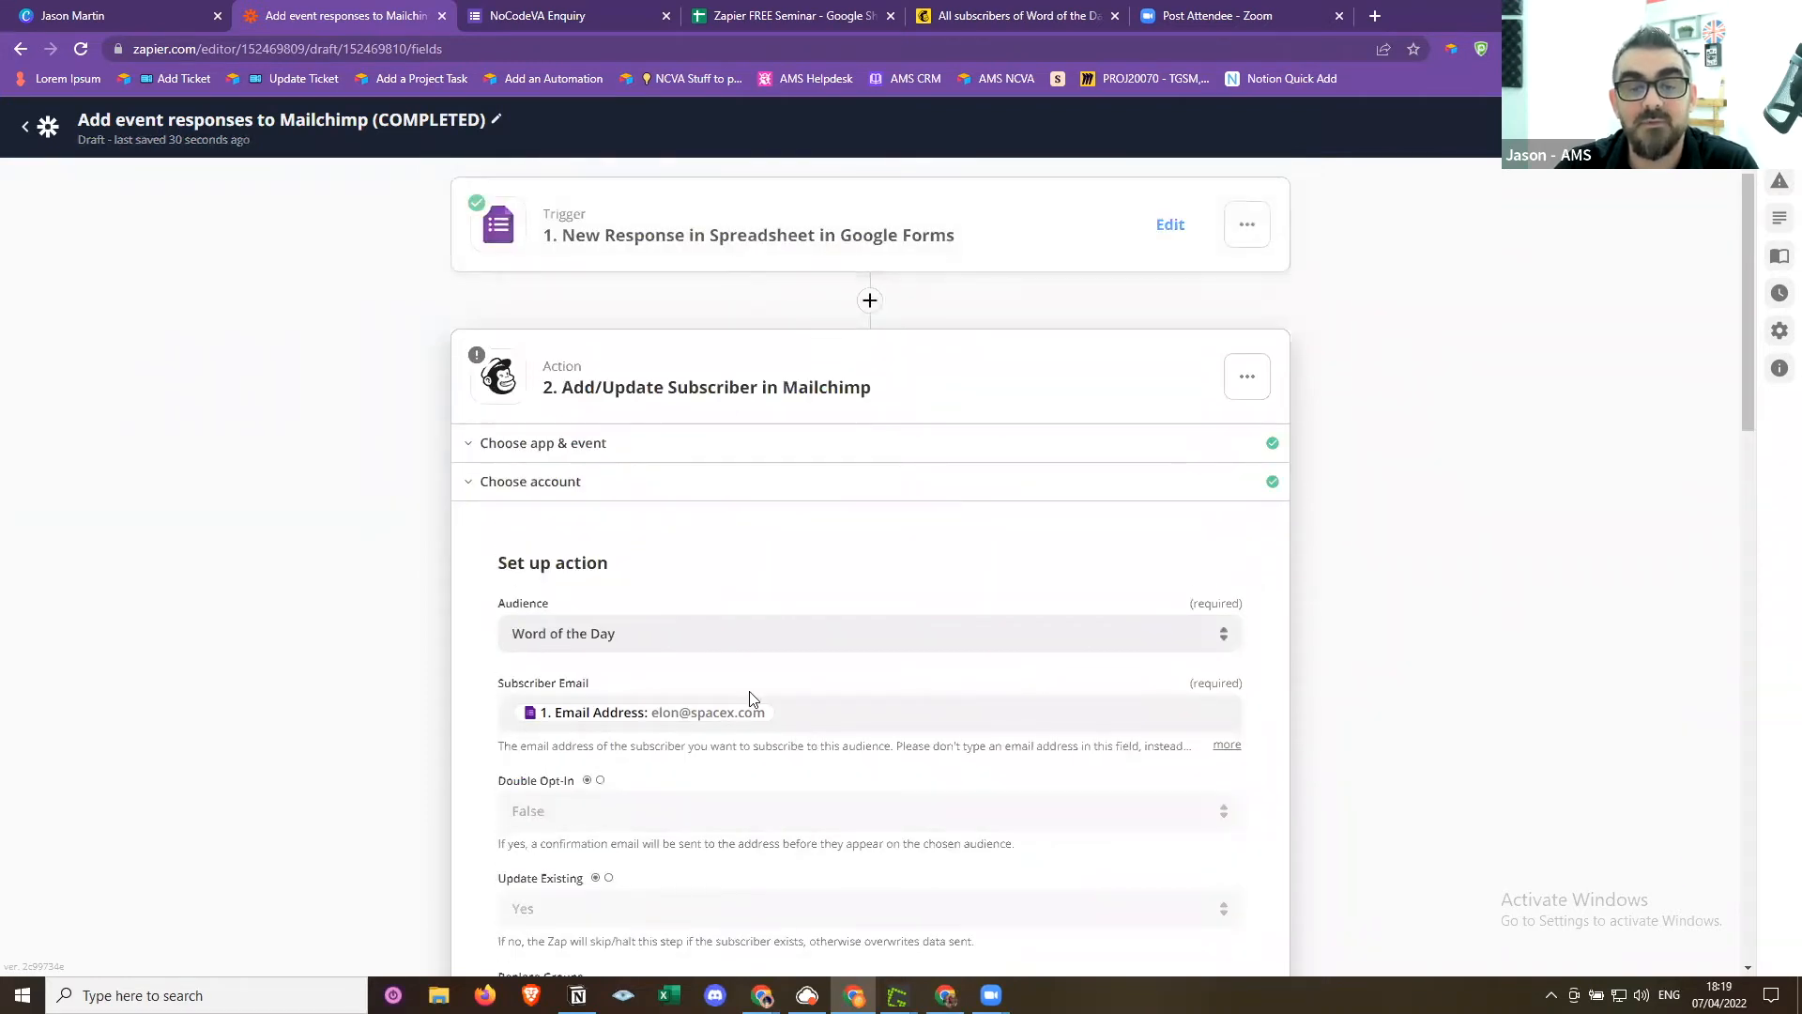
Map the subscriber's First Name to the Name field from the Google Forms response
{"action": "scroll", "coordinate": [758, 648], "scroll_direction": "down", "scroll_amount": 2}
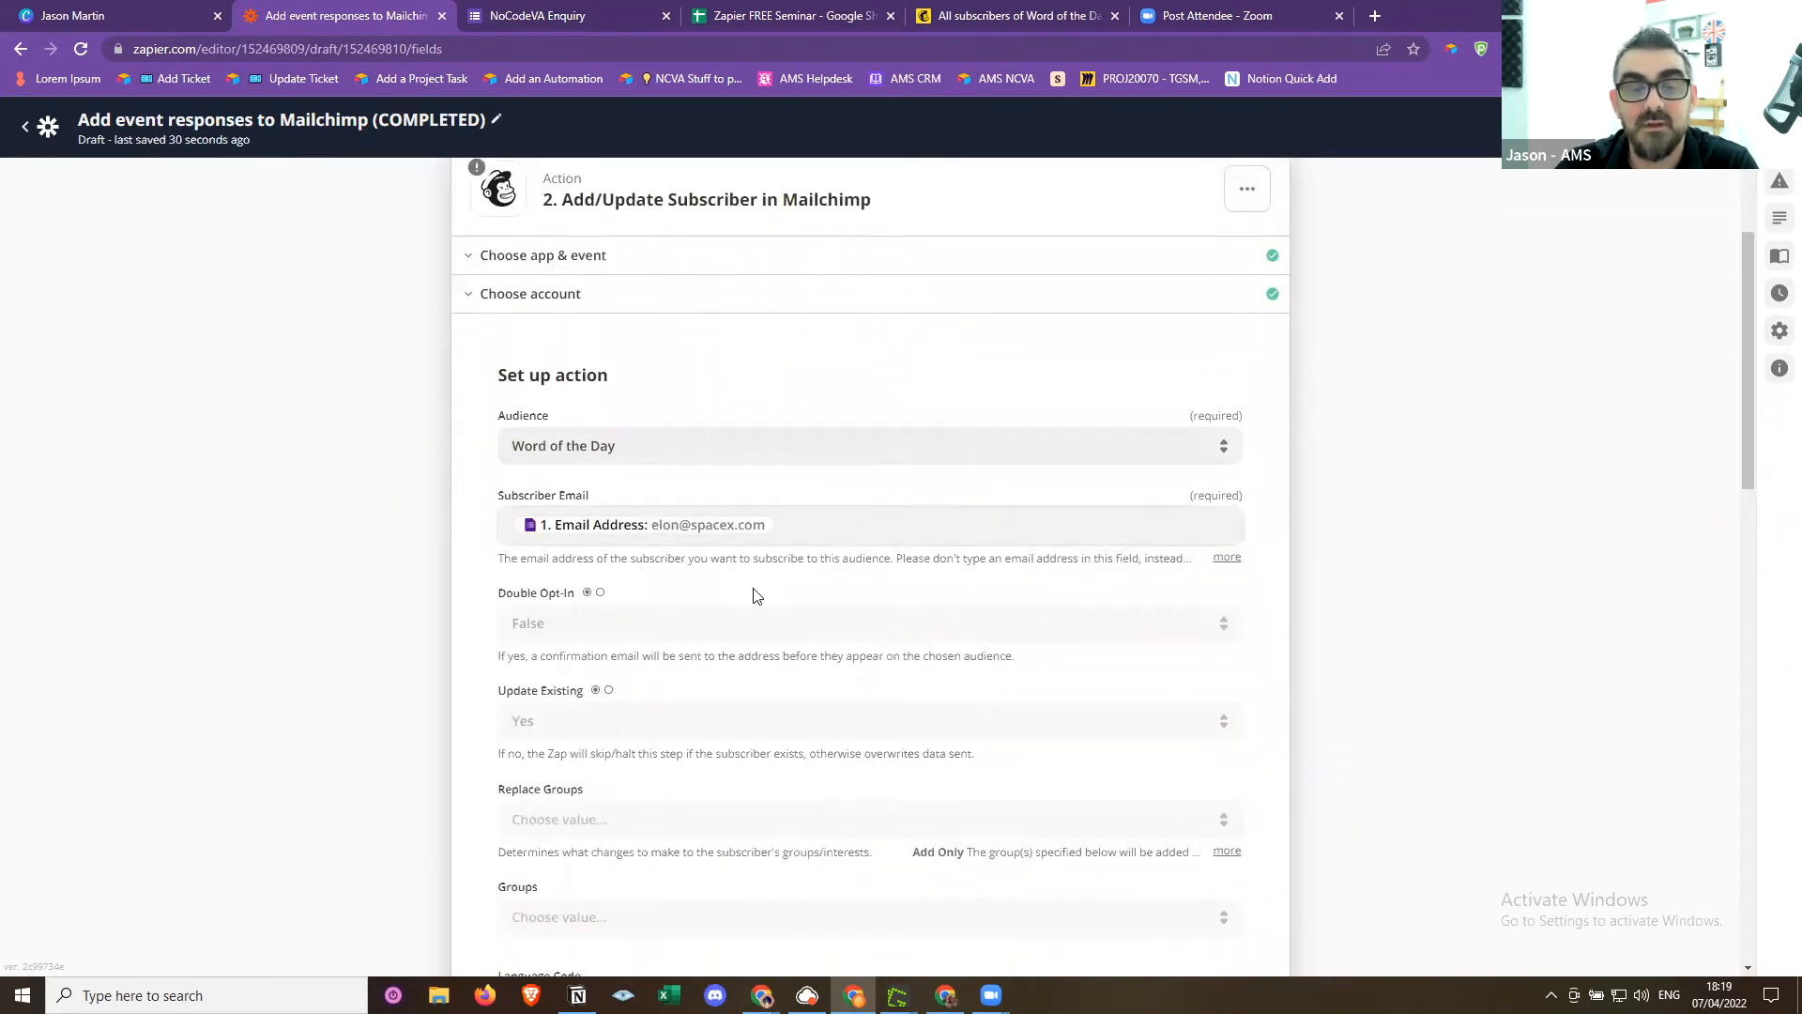
{"action": "scroll", "coordinate": [796, 624], "scroll_direction": "down", "scroll_amount": 3}
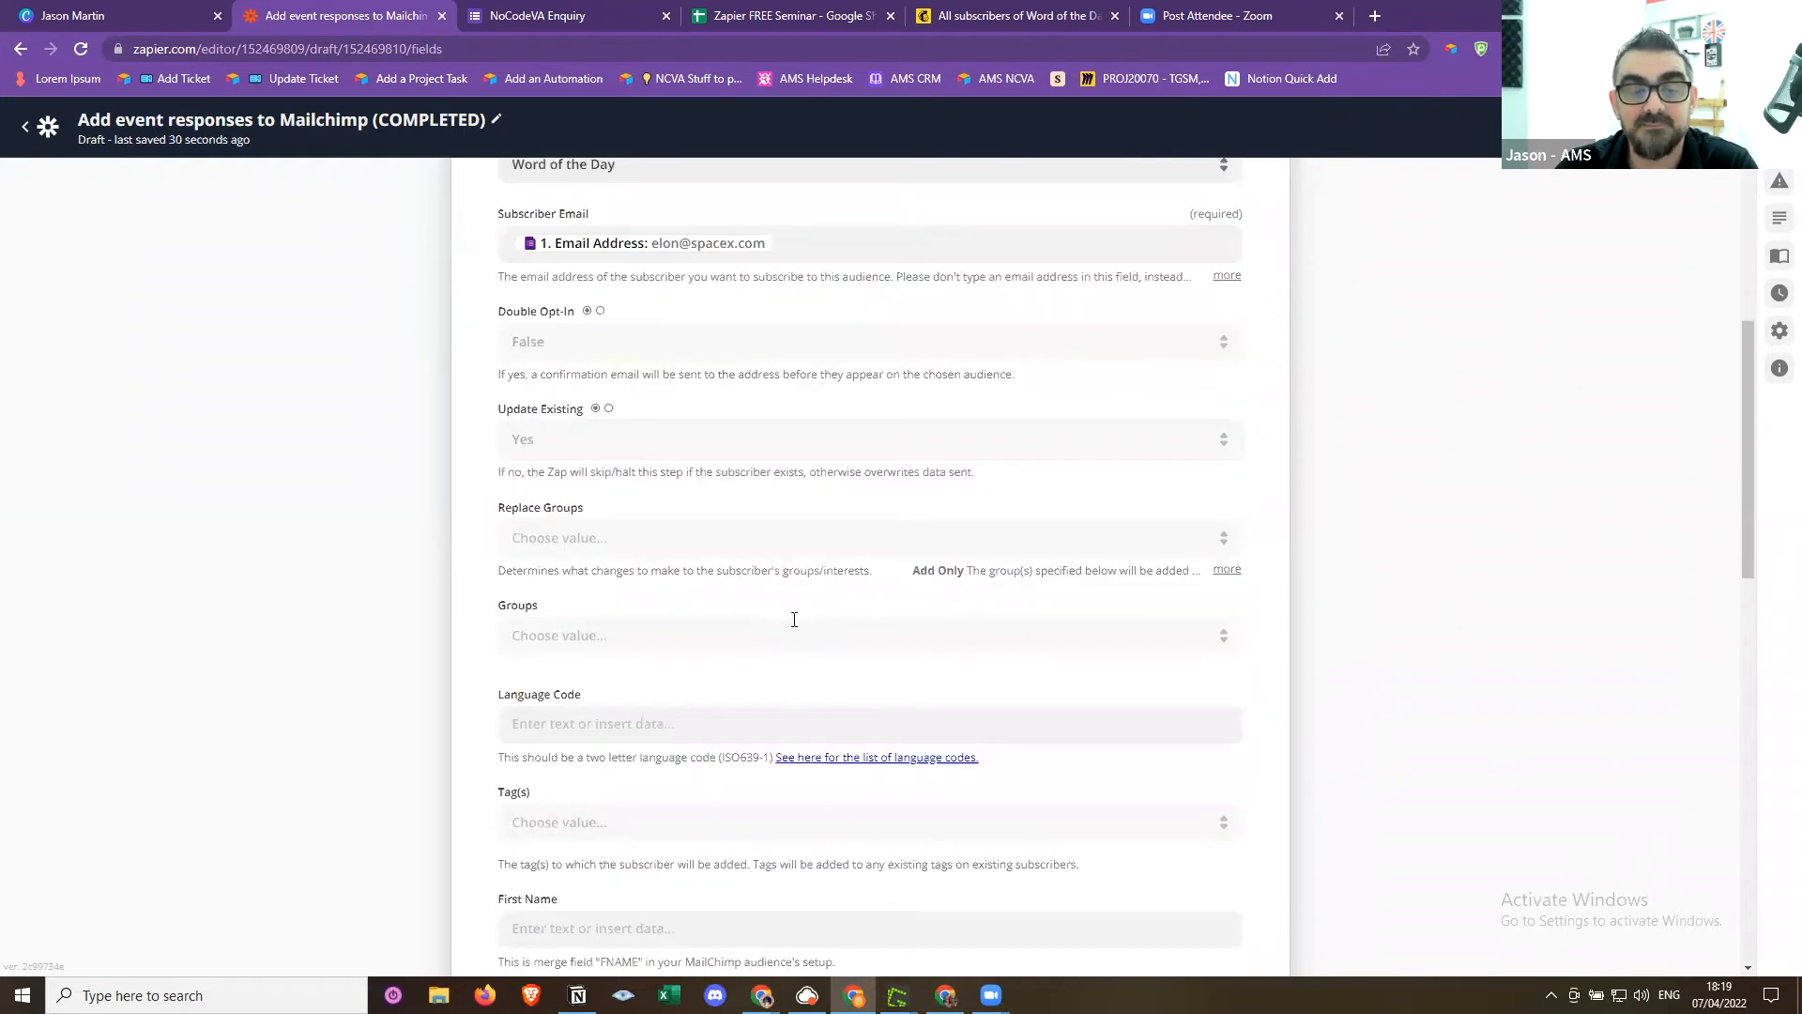
{"action": "scroll", "coordinate": [796, 627], "scroll_direction": "down", "scroll_amount": 3}
{"action": "left_click", "coordinate": [604, 644]}
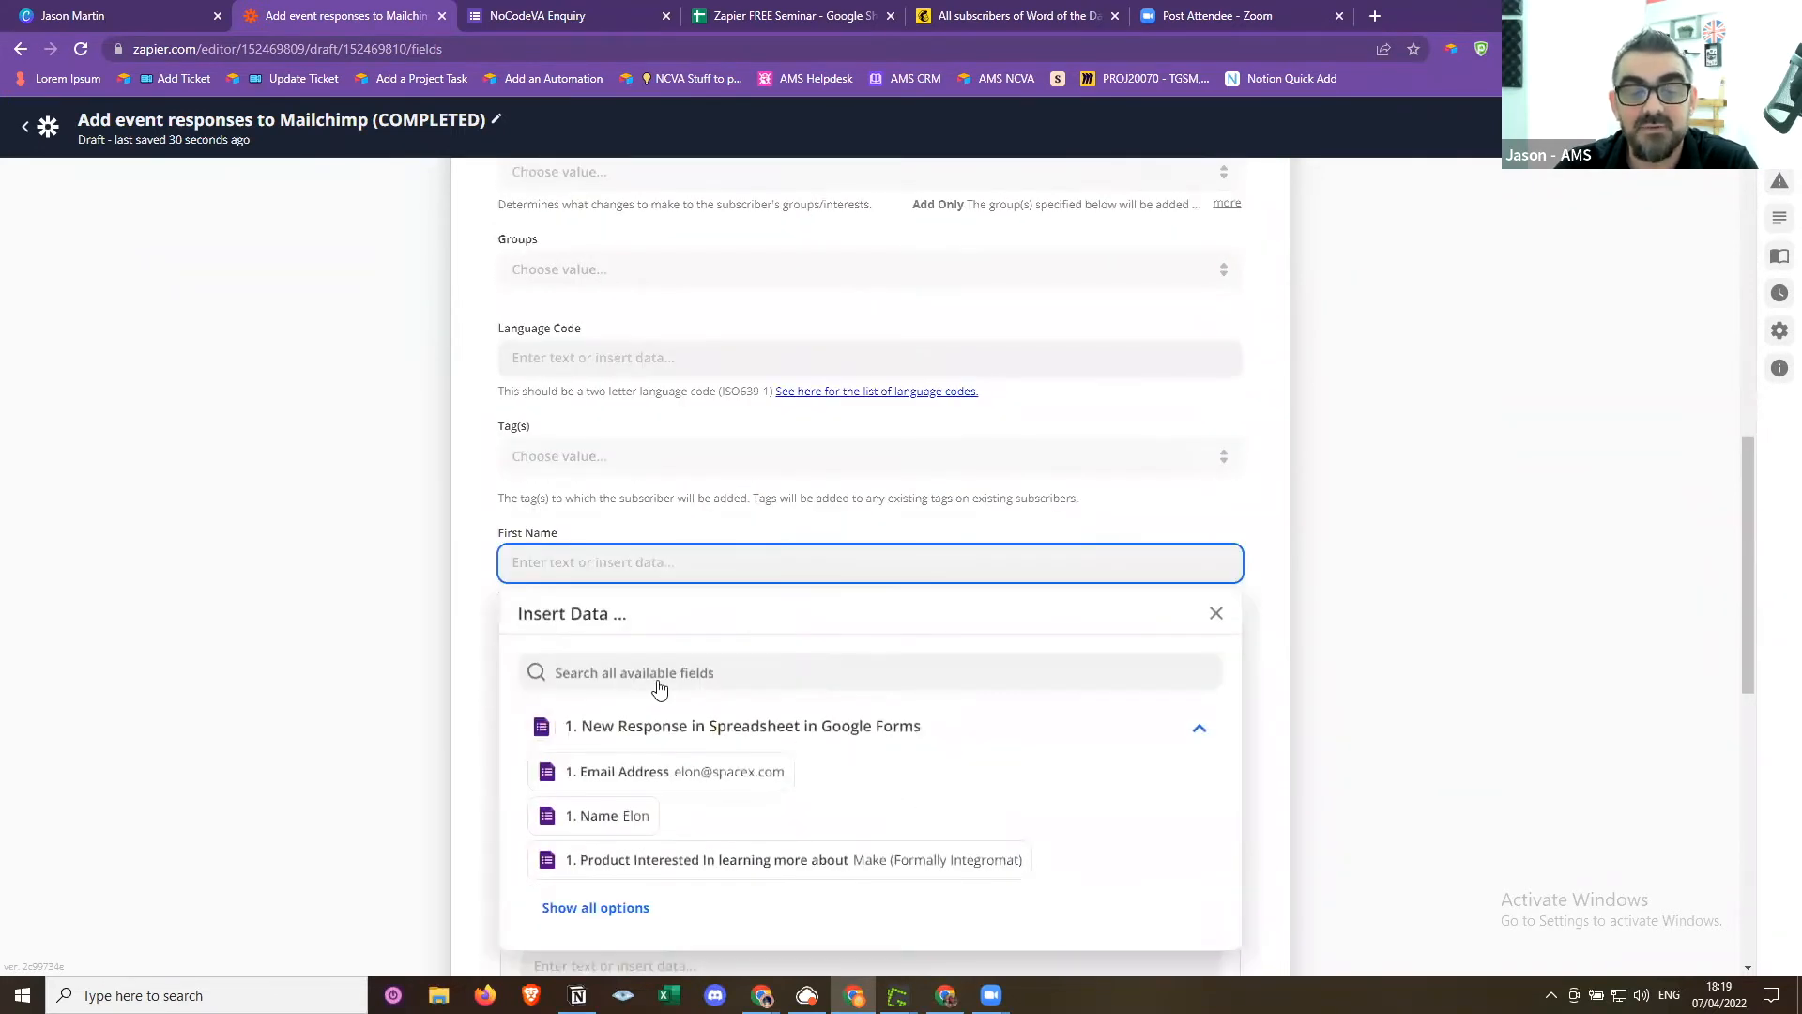
{"action": "left_click", "coordinate": [627, 721]}
{"action": "left_click", "coordinate": [1371, 554]}
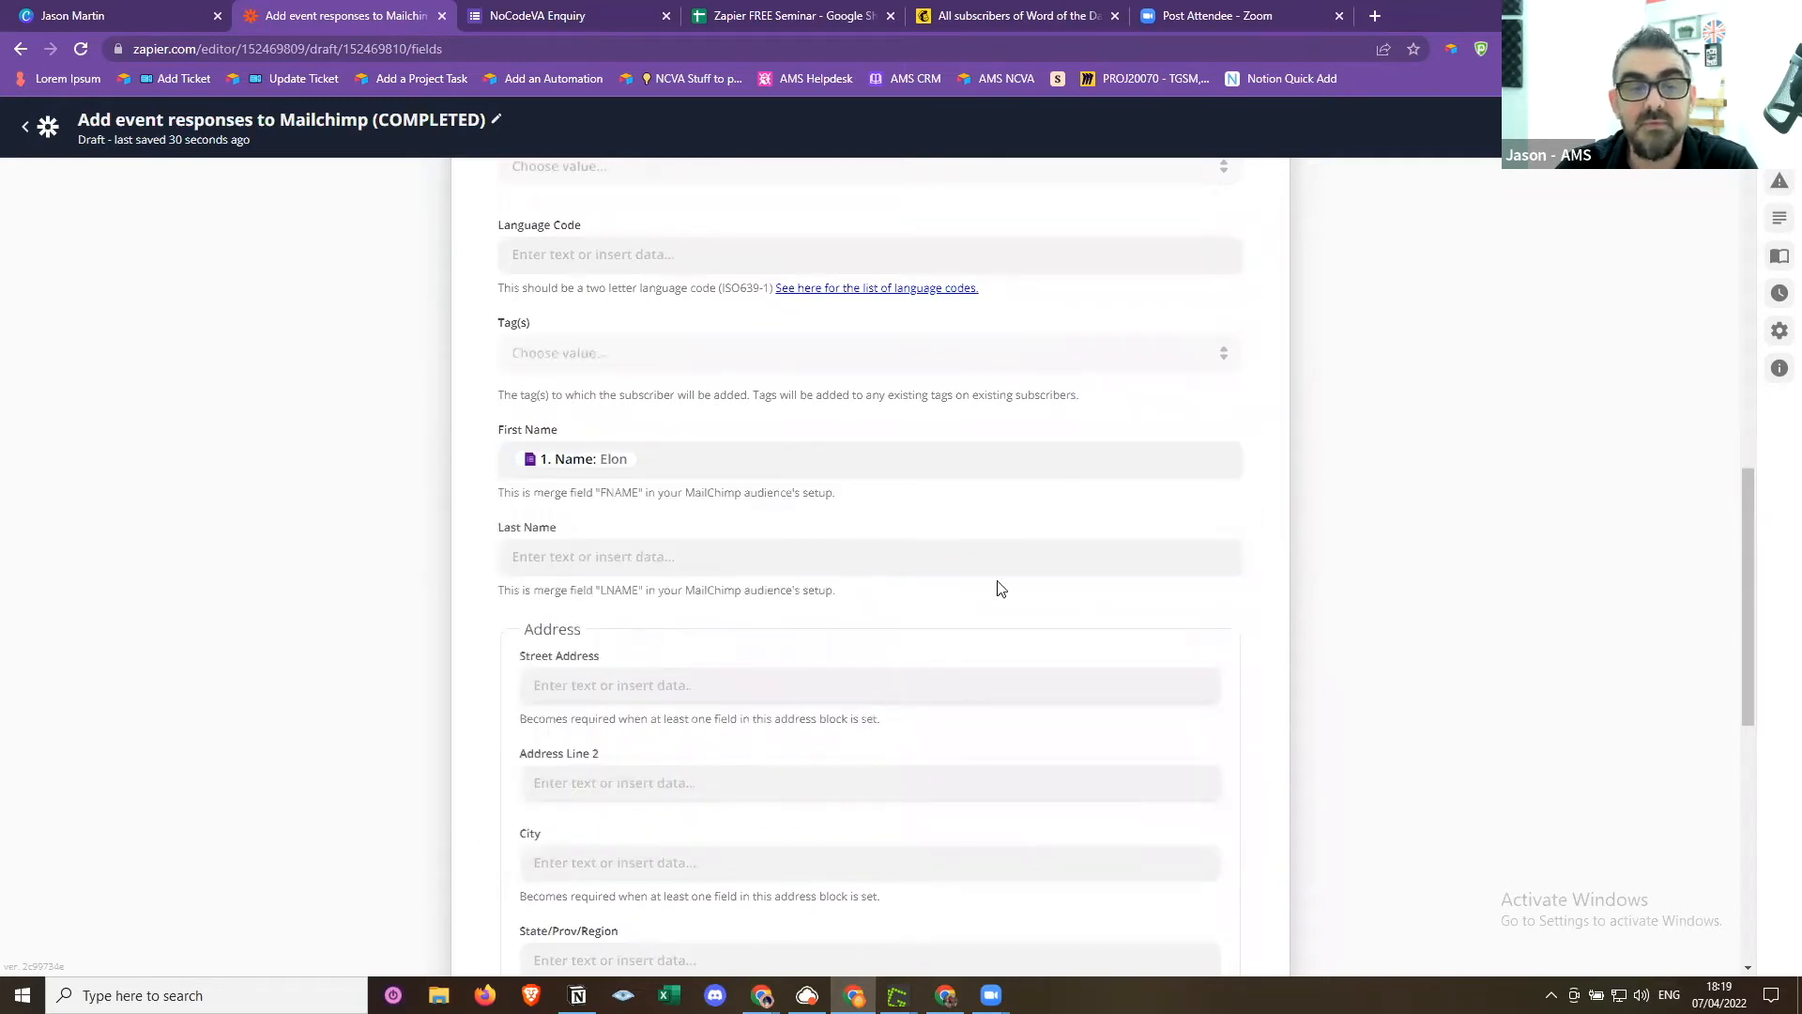
Check the response spreadsheet's columns, then map Tag(s) to the custom value Product Interested In learning more about
{"action": "scroll", "coordinate": [954, 596], "scroll_direction": "up", "scroll_amount": 3}
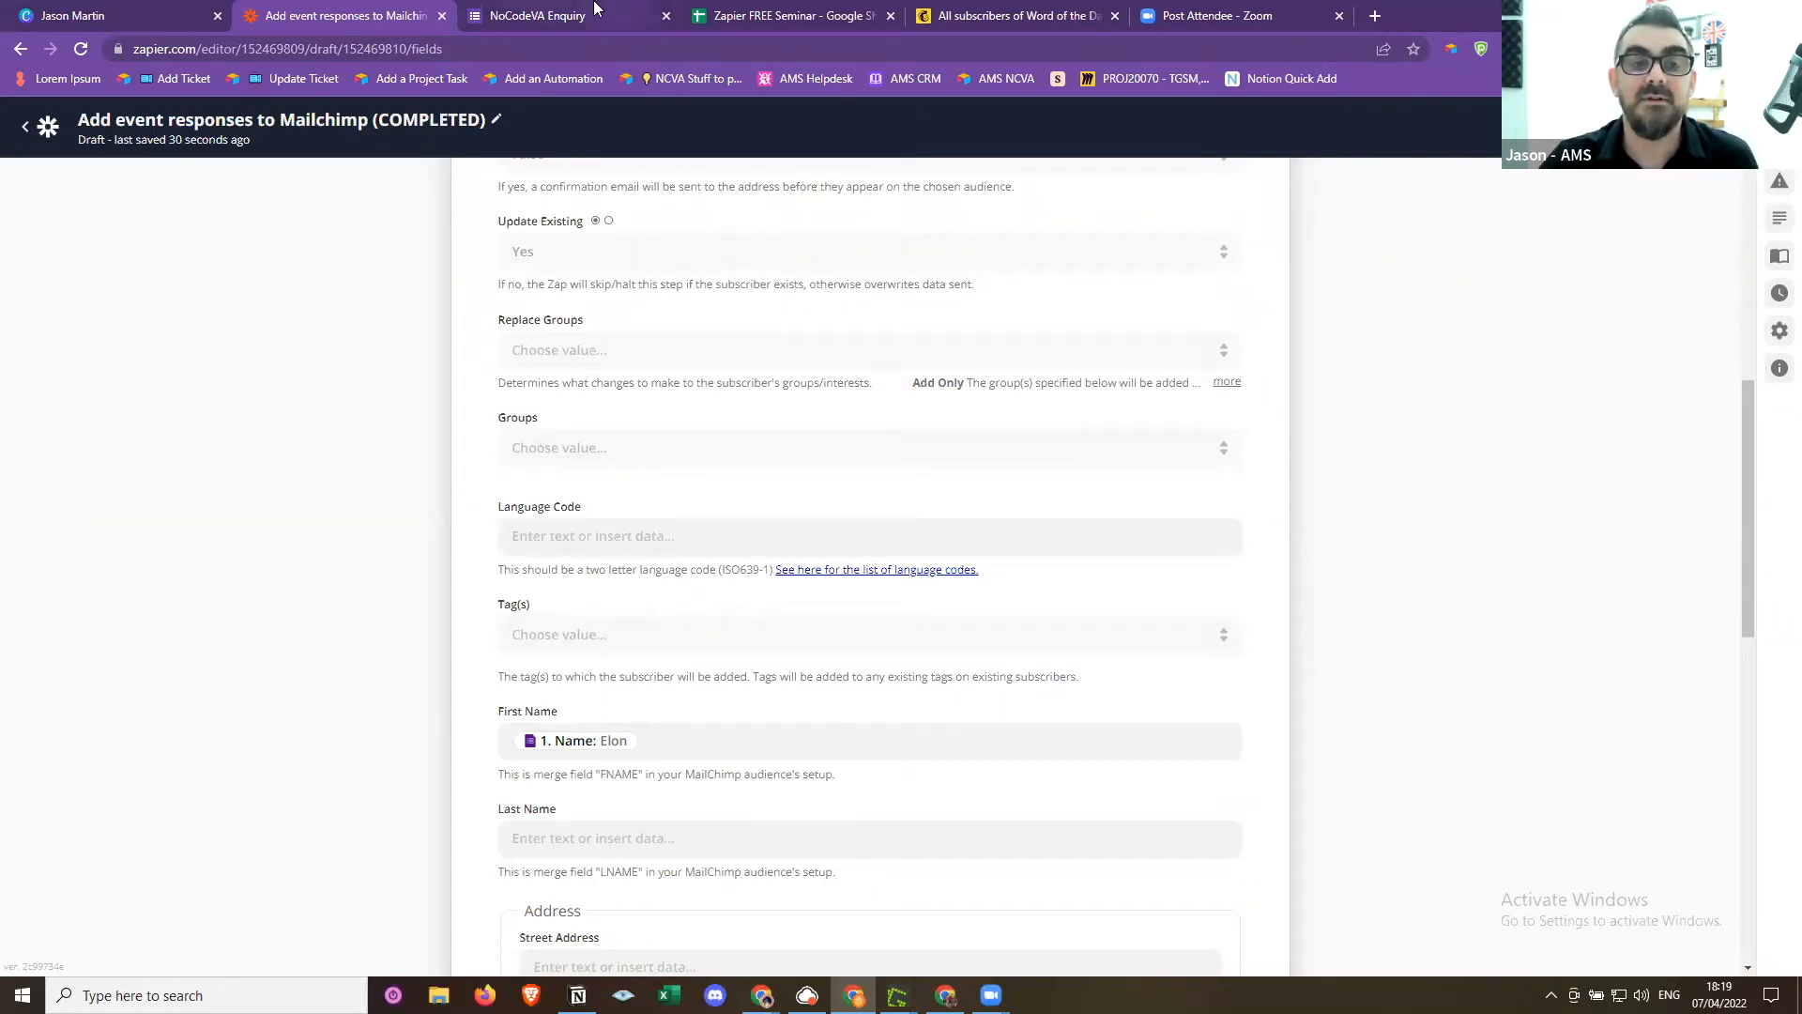
{"action": "left_click", "coordinate": [744, 17]}
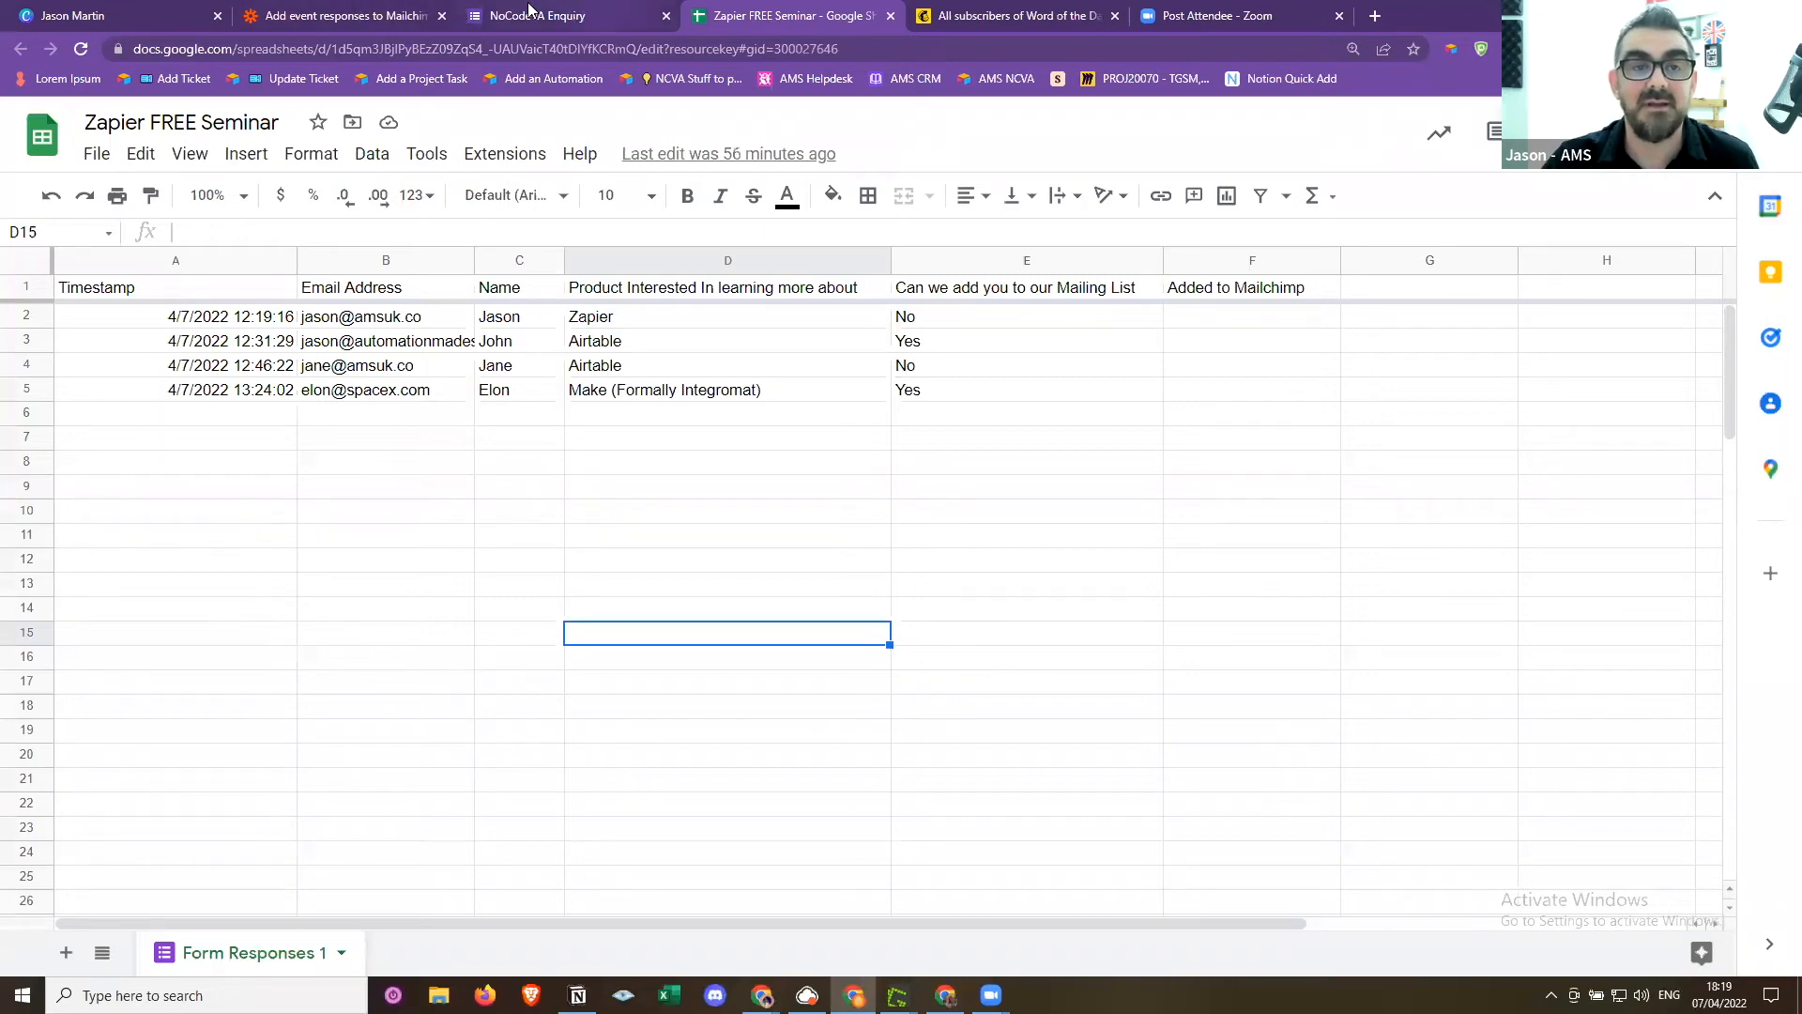
{"action": "left_click", "coordinate": [363, 11]}
{"action": "left_click", "coordinate": [998, 648]}
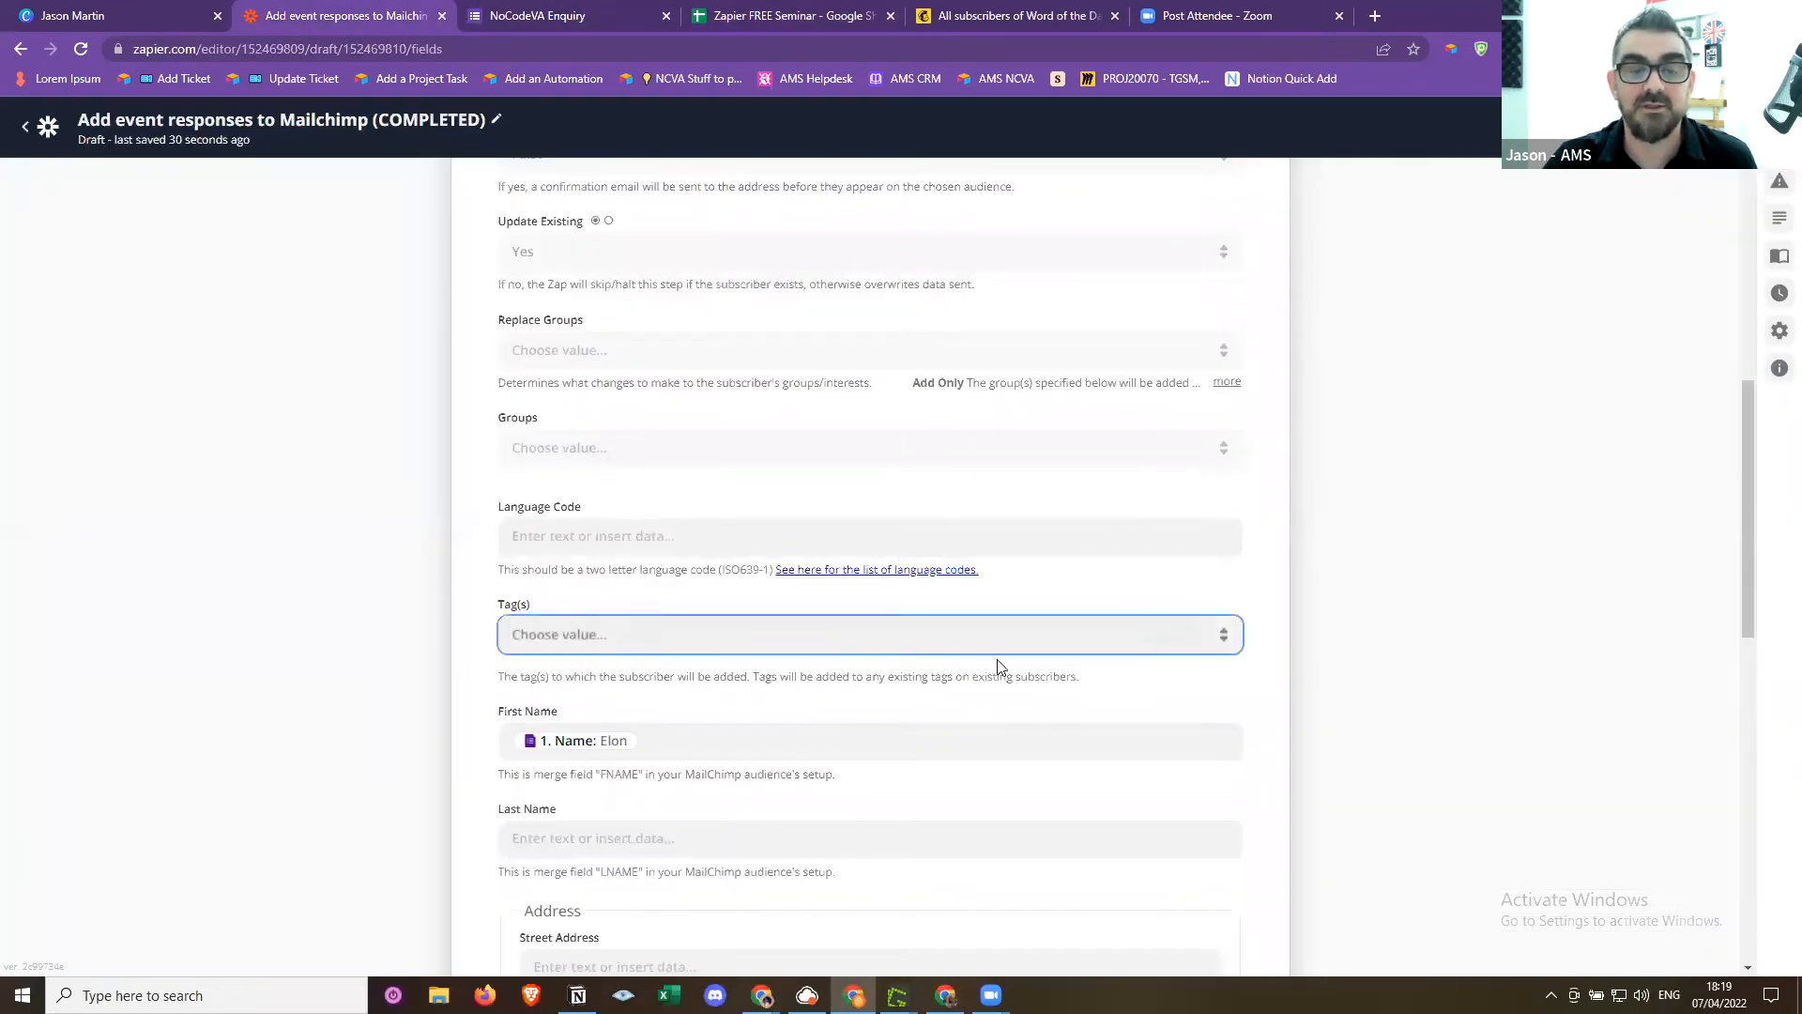
{"action": "scroll", "coordinate": [1003, 666], "scroll_direction": "down", "scroll_amount": 2}
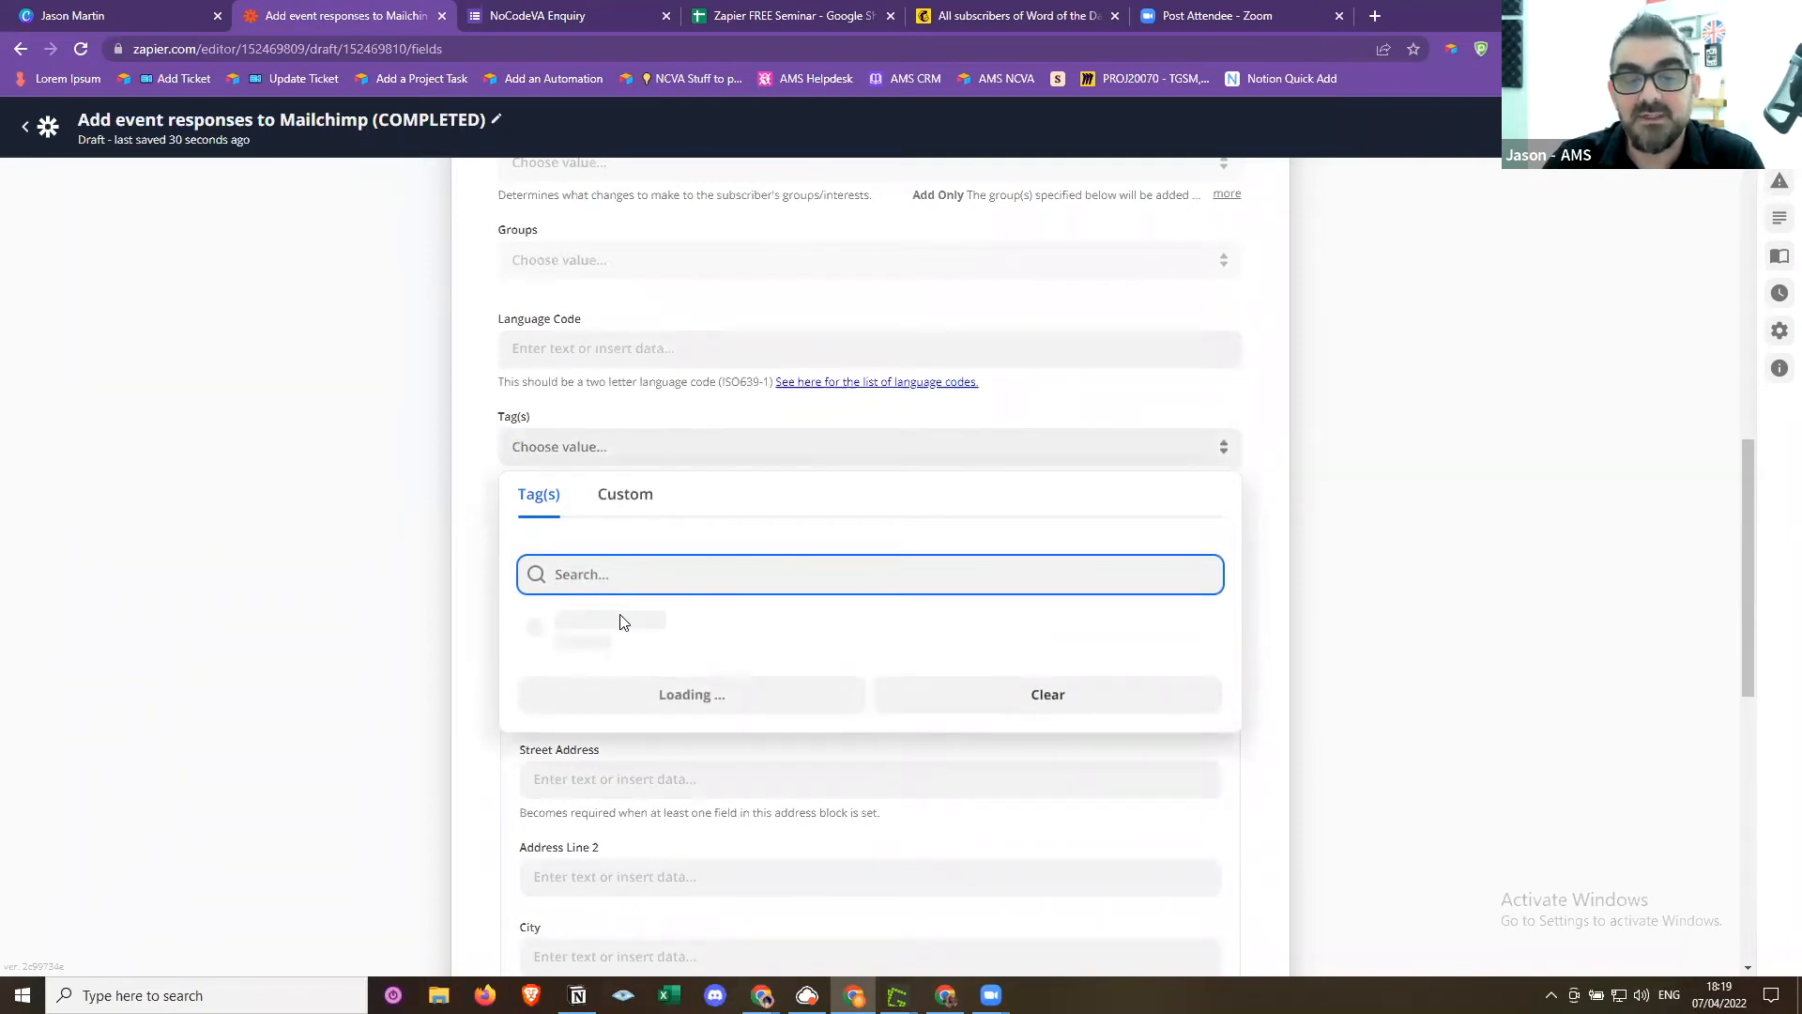
{"action": "scroll", "coordinate": [648, 655], "scroll_direction": "down", "scroll_amount": 2}
{"action": "scroll", "coordinate": [649, 655], "scroll_direction": "up", "scroll_amount": 2}
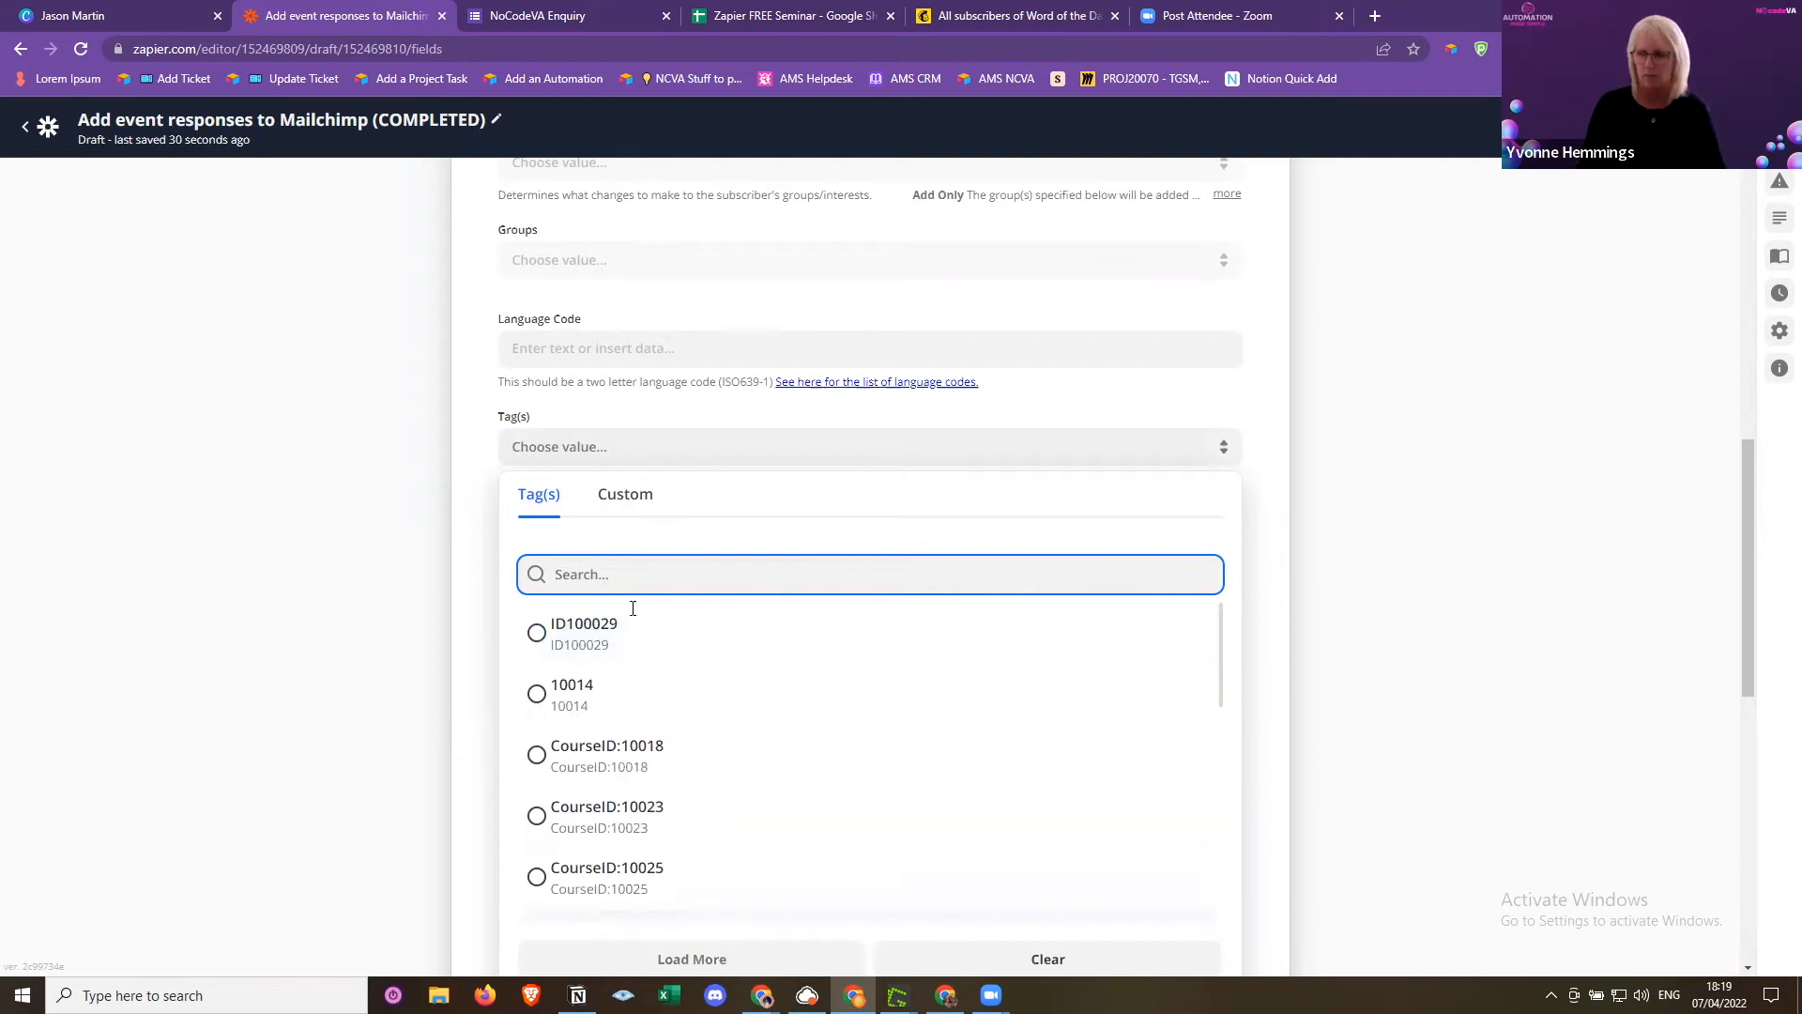
{"action": "left_click", "coordinate": [621, 500]}
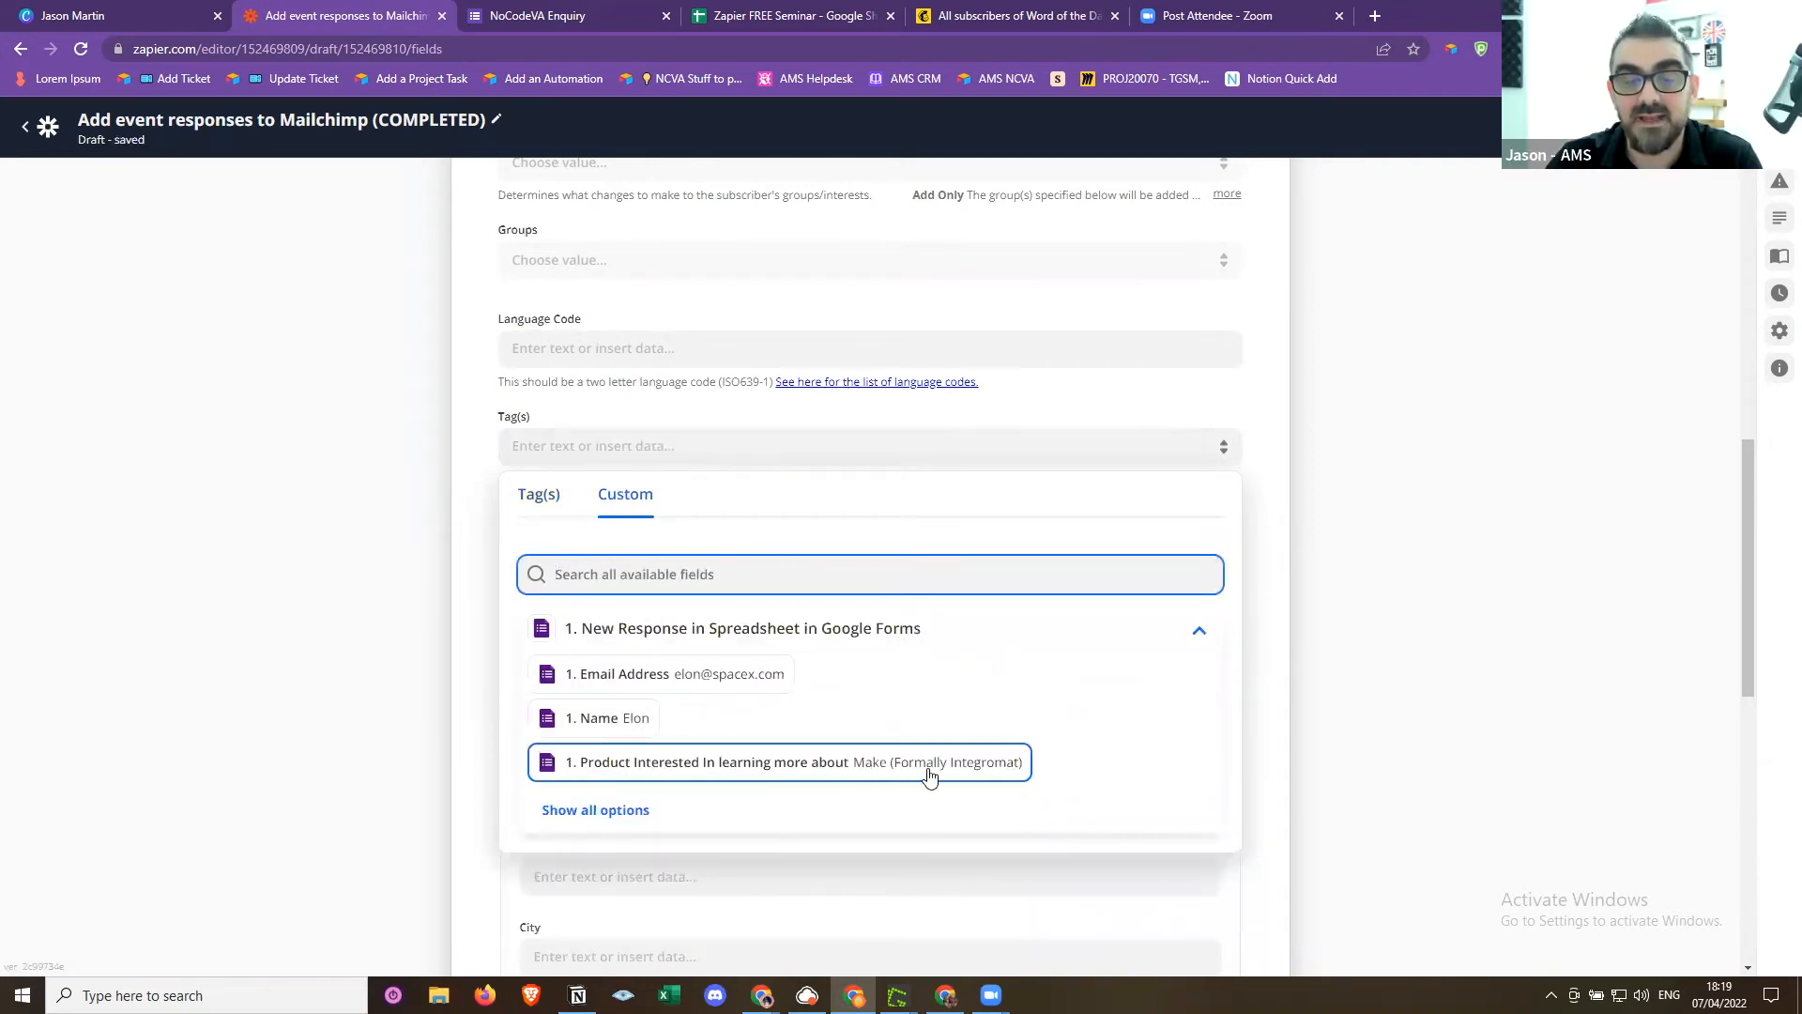
{"action": "left_click", "coordinate": [882, 771]}
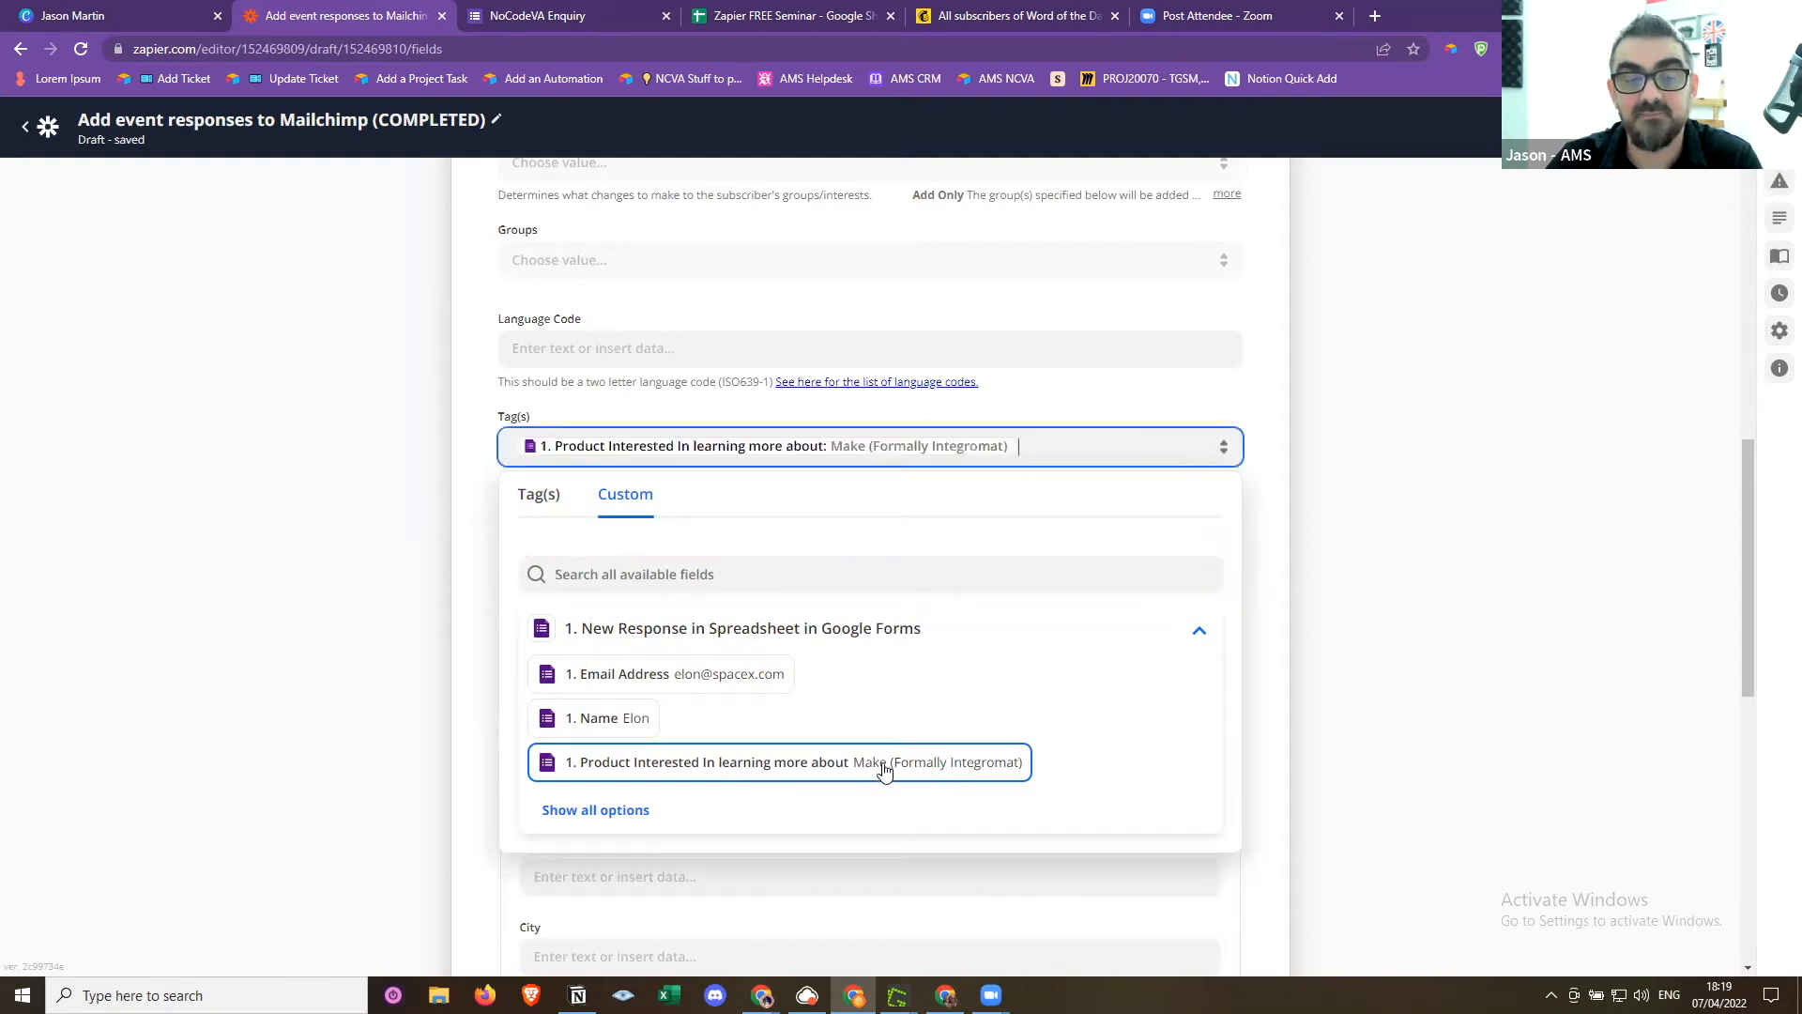
{"action": "left_click", "coordinate": [1368, 493]}
Leave the remaining subscriber fields empty, continue to the action test, and run Test & review to send the sample subscriber to Mailchimp
{"action": "scroll", "coordinate": [1367, 494], "scroll_direction": "down", "scroll_amount": 1}
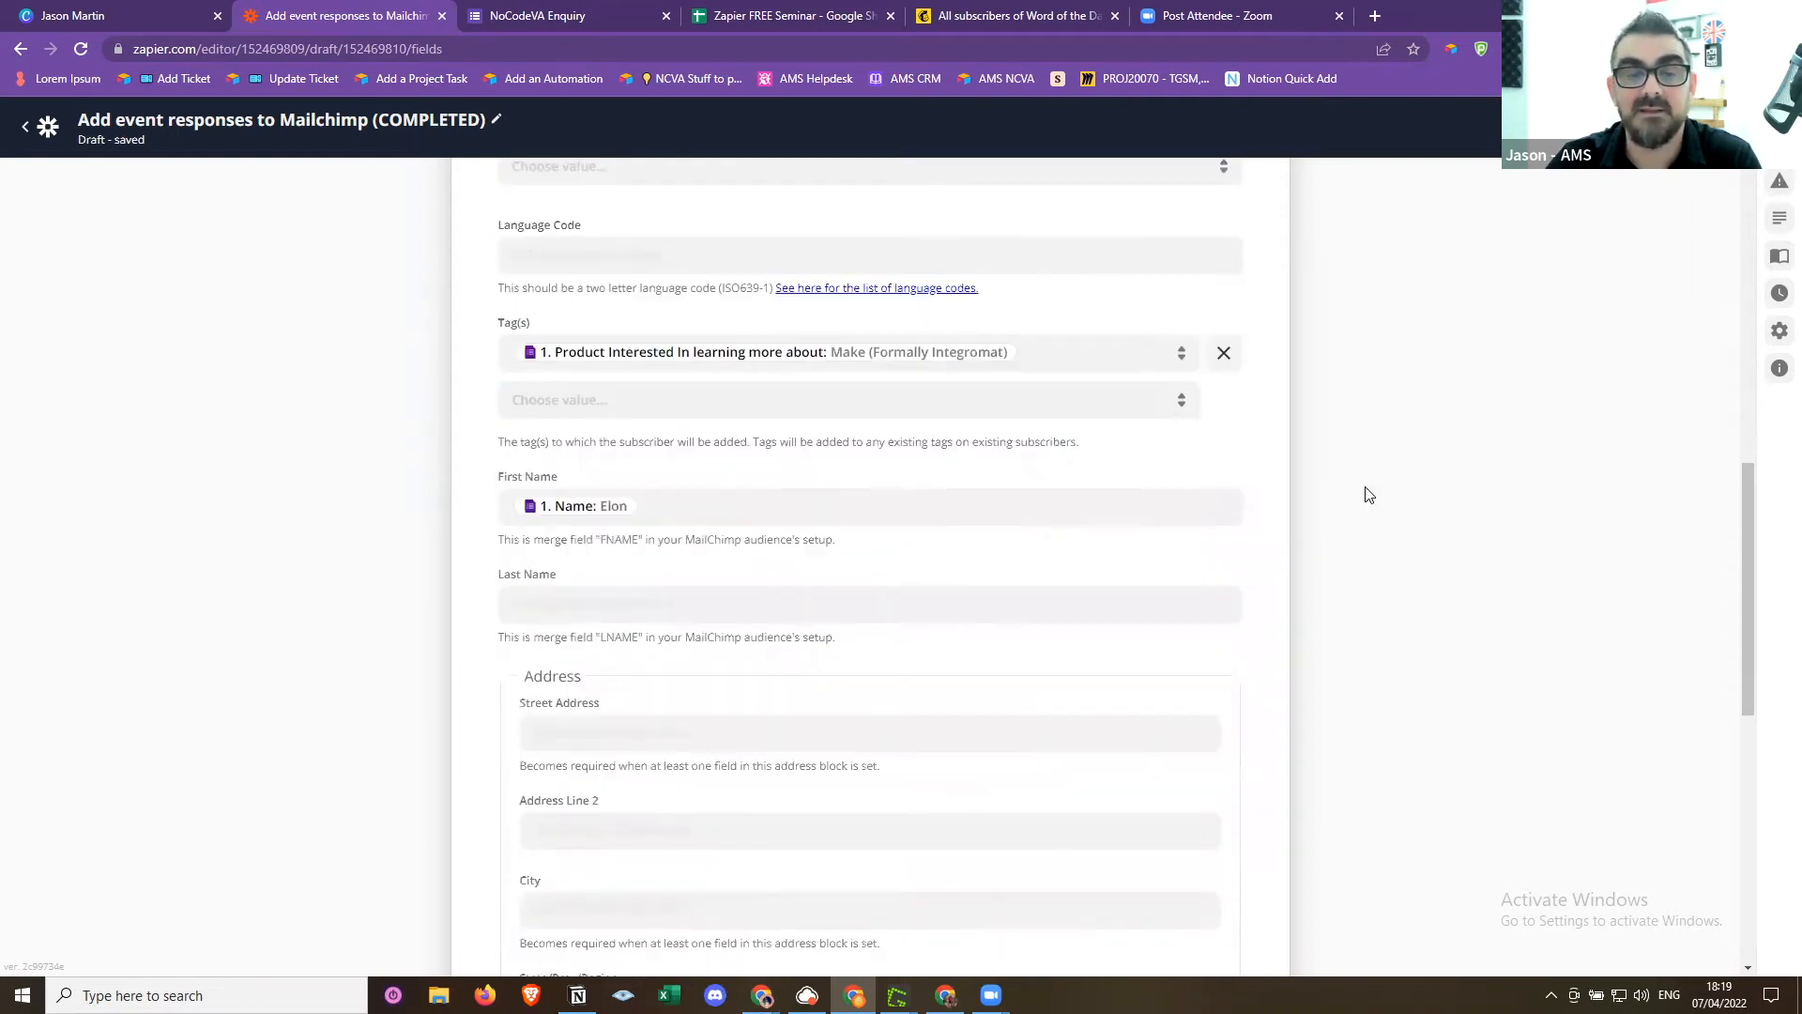
{"action": "scroll", "coordinate": [1369, 494], "scroll_direction": "up", "scroll_amount": 2}
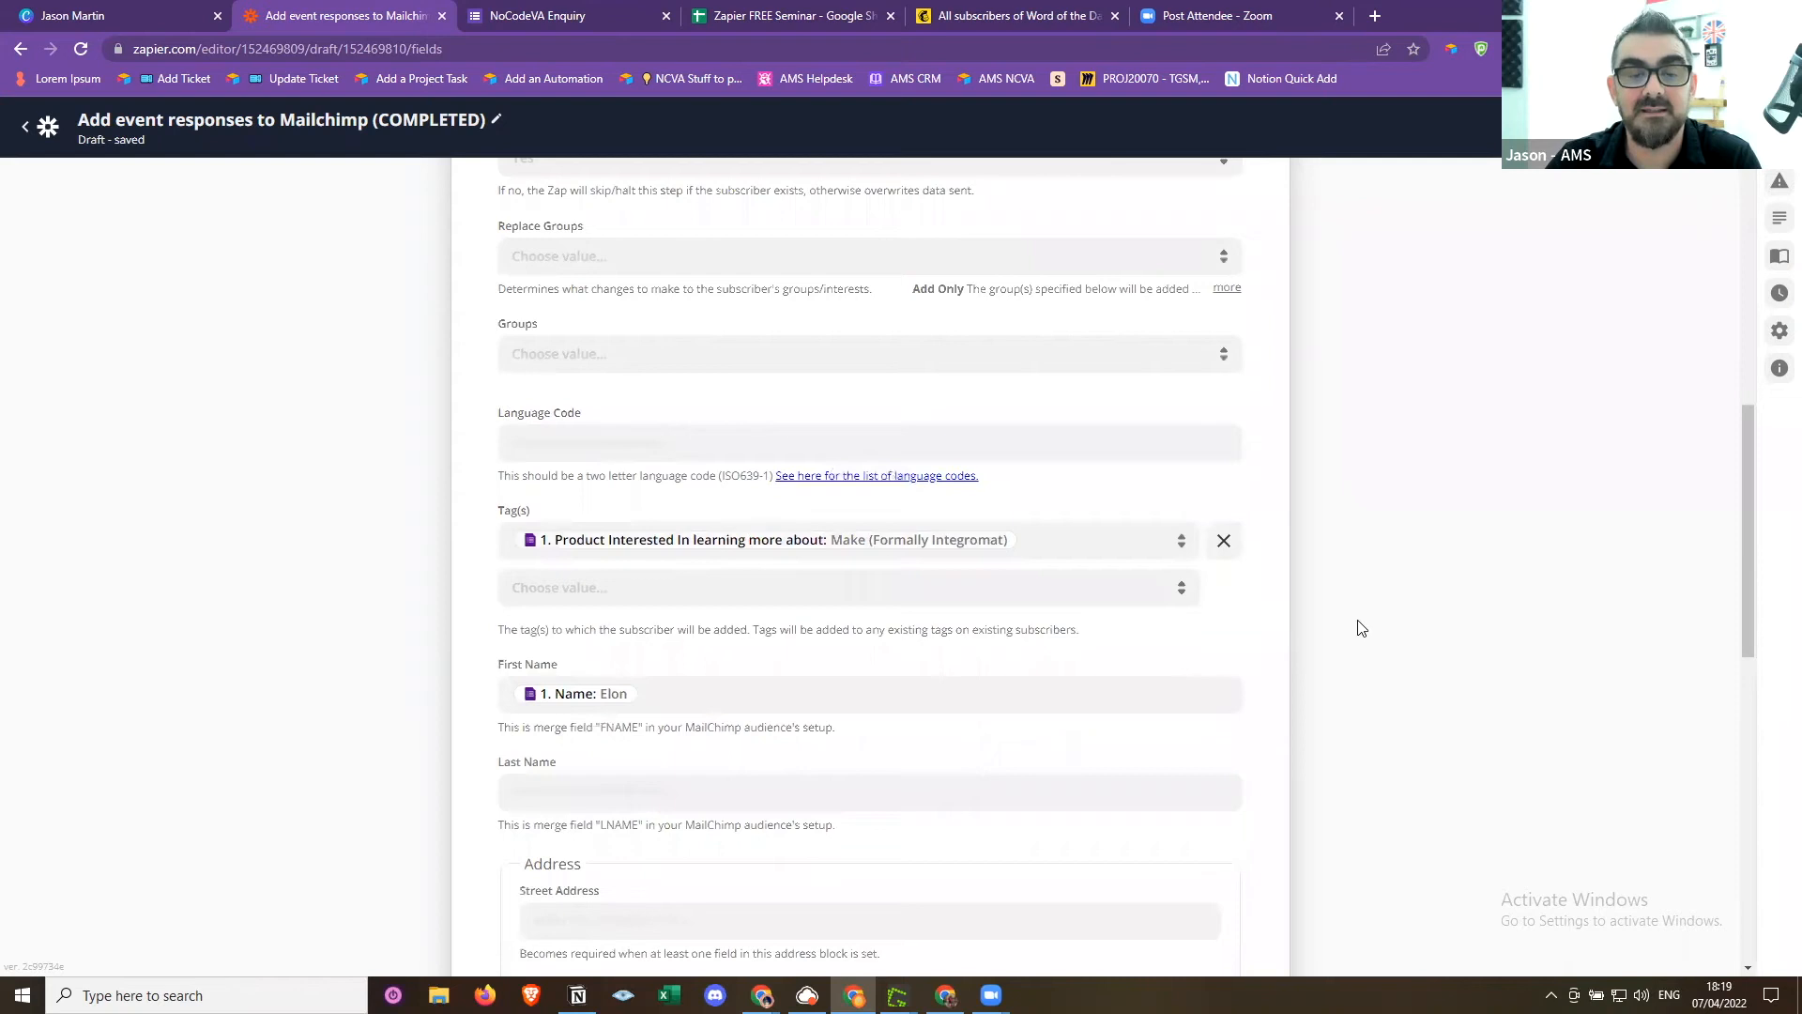
{"action": "scroll", "coordinate": [1362, 628], "scroll_direction": "down", "scroll_amount": 3}
{"action": "scroll", "coordinate": [1363, 628], "scroll_direction": "down", "scroll_amount": 3}
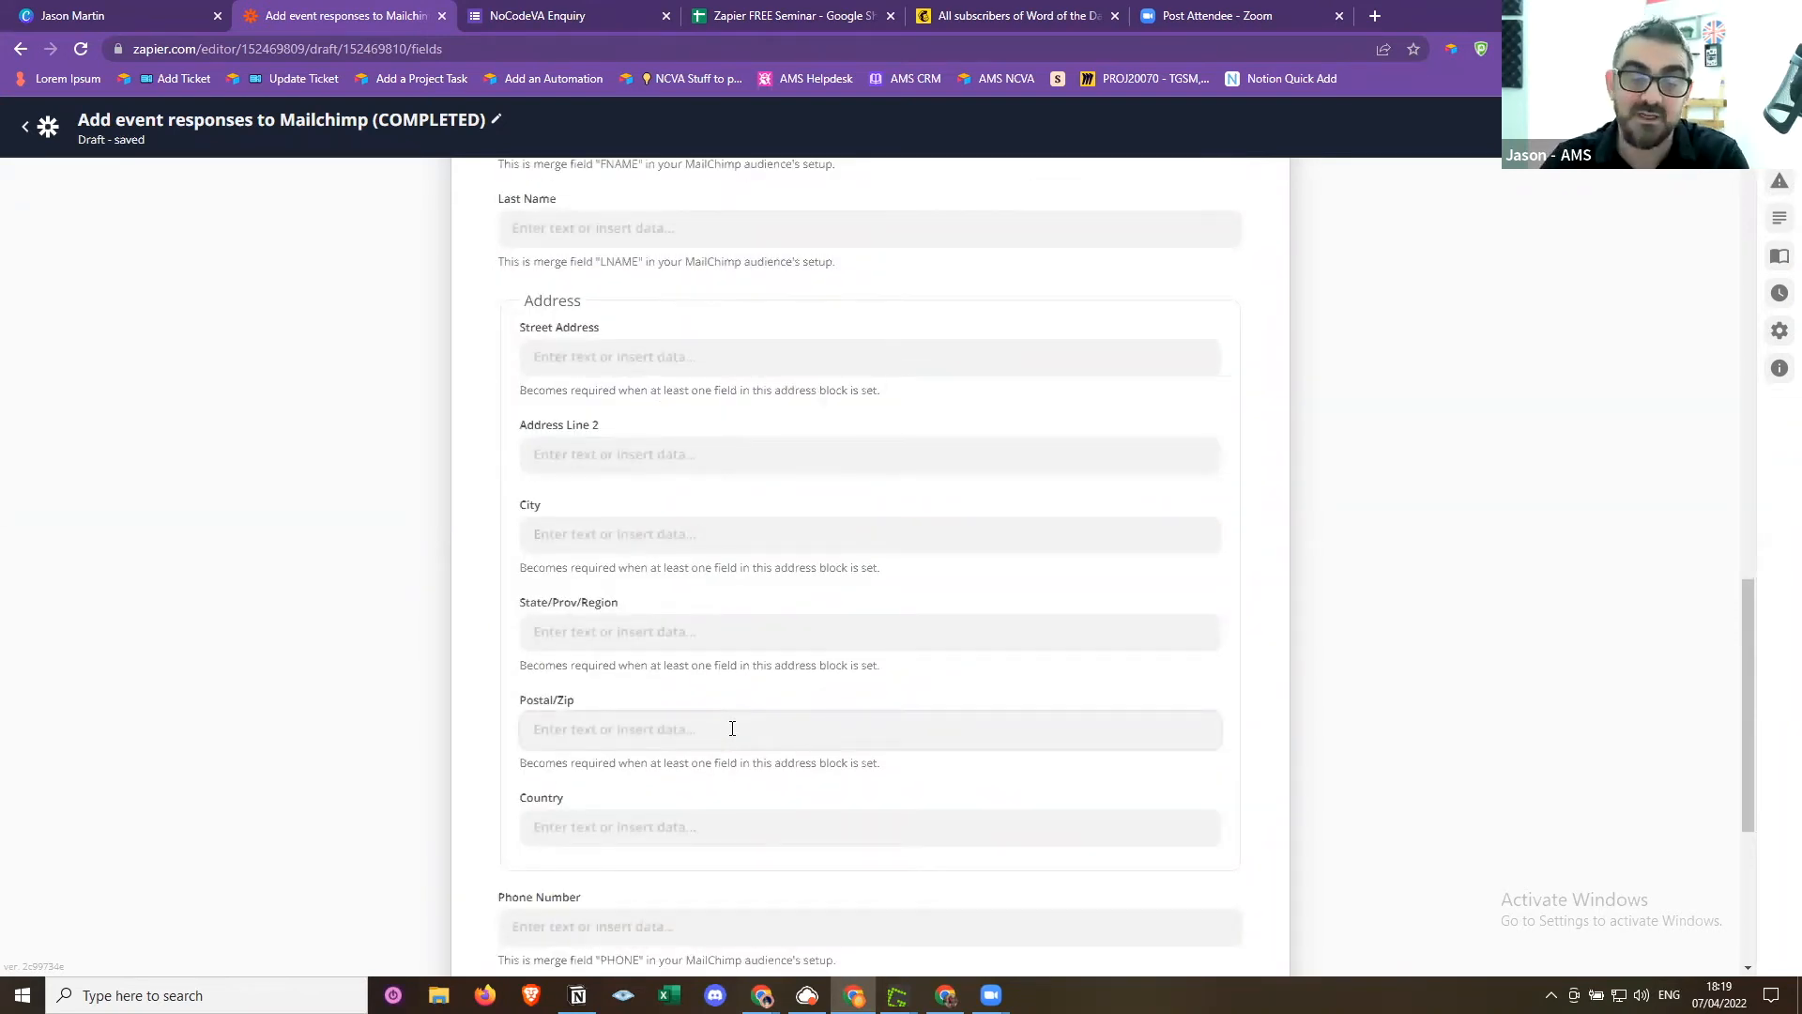
{"action": "scroll", "coordinate": [733, 736], "scroll_direction": "down", "scroll_amount": 1}
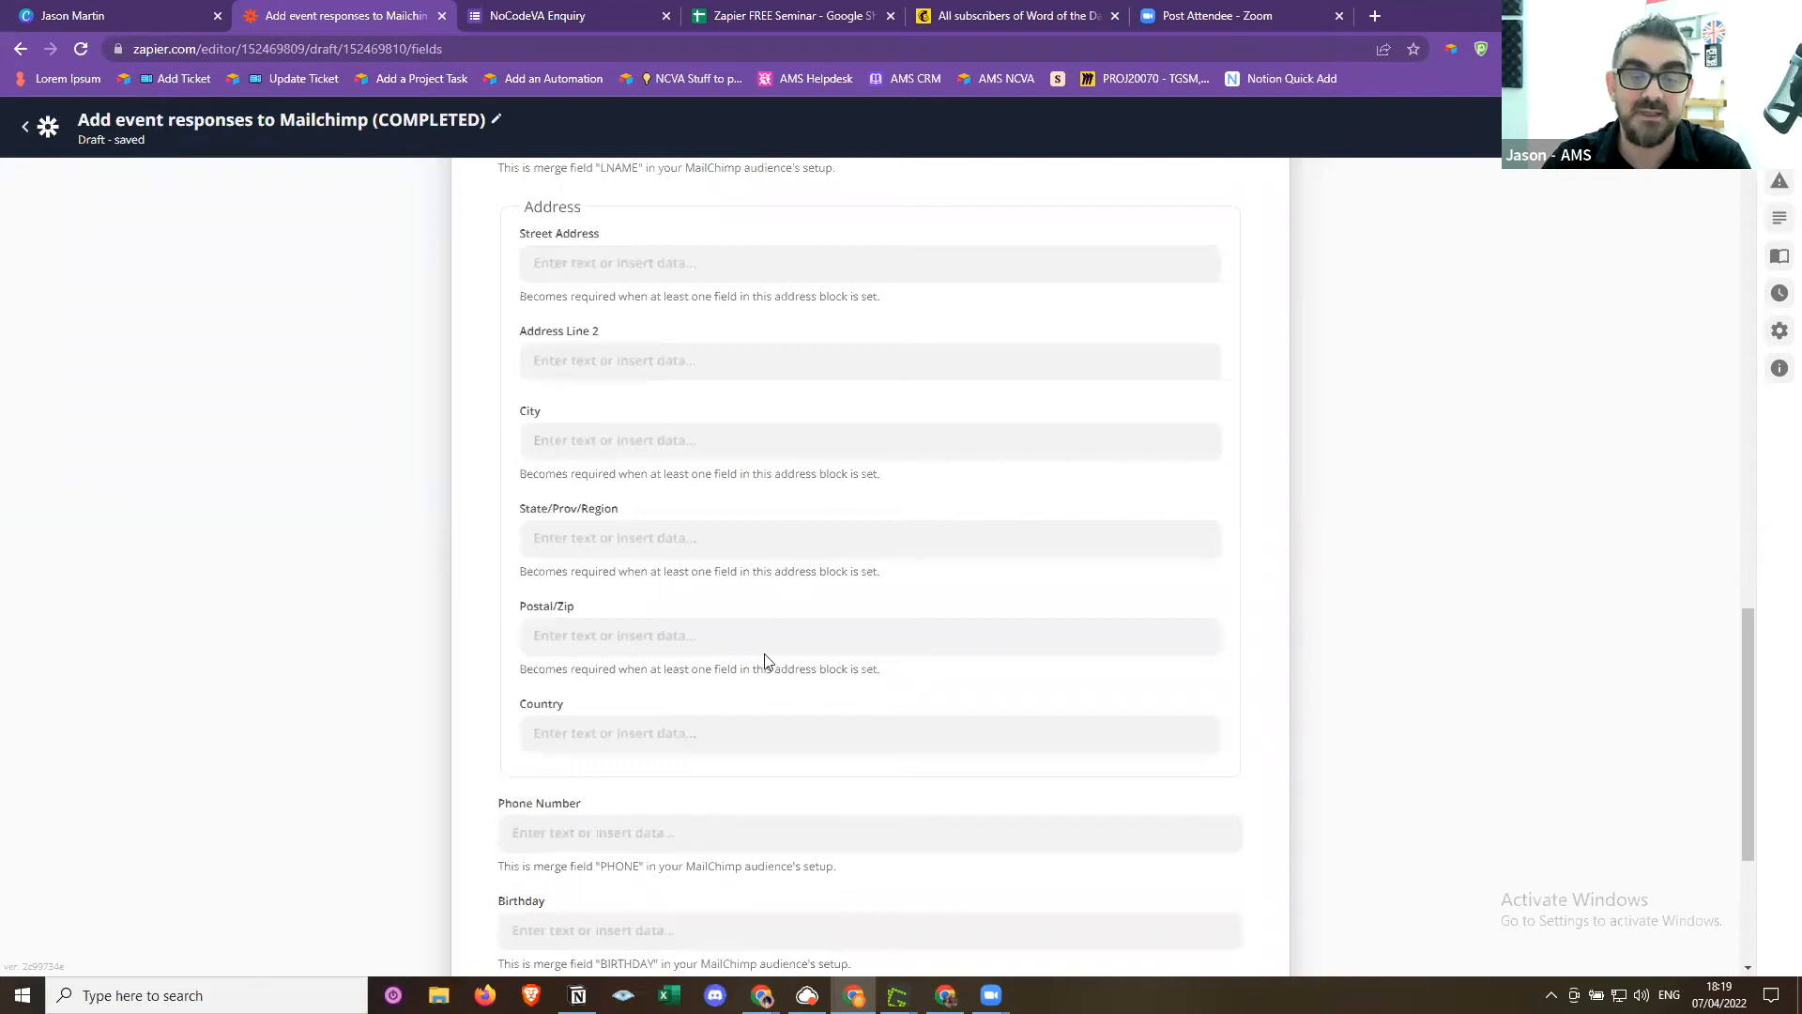
{"action": "scroll", "coordinate": [699, 727], "scroll_direction": "down", "scroll_amount": 2}
{"action": "scroll", "coordinate": [870, 877], "scroll_direction": "down", "scroll_amount": 1}
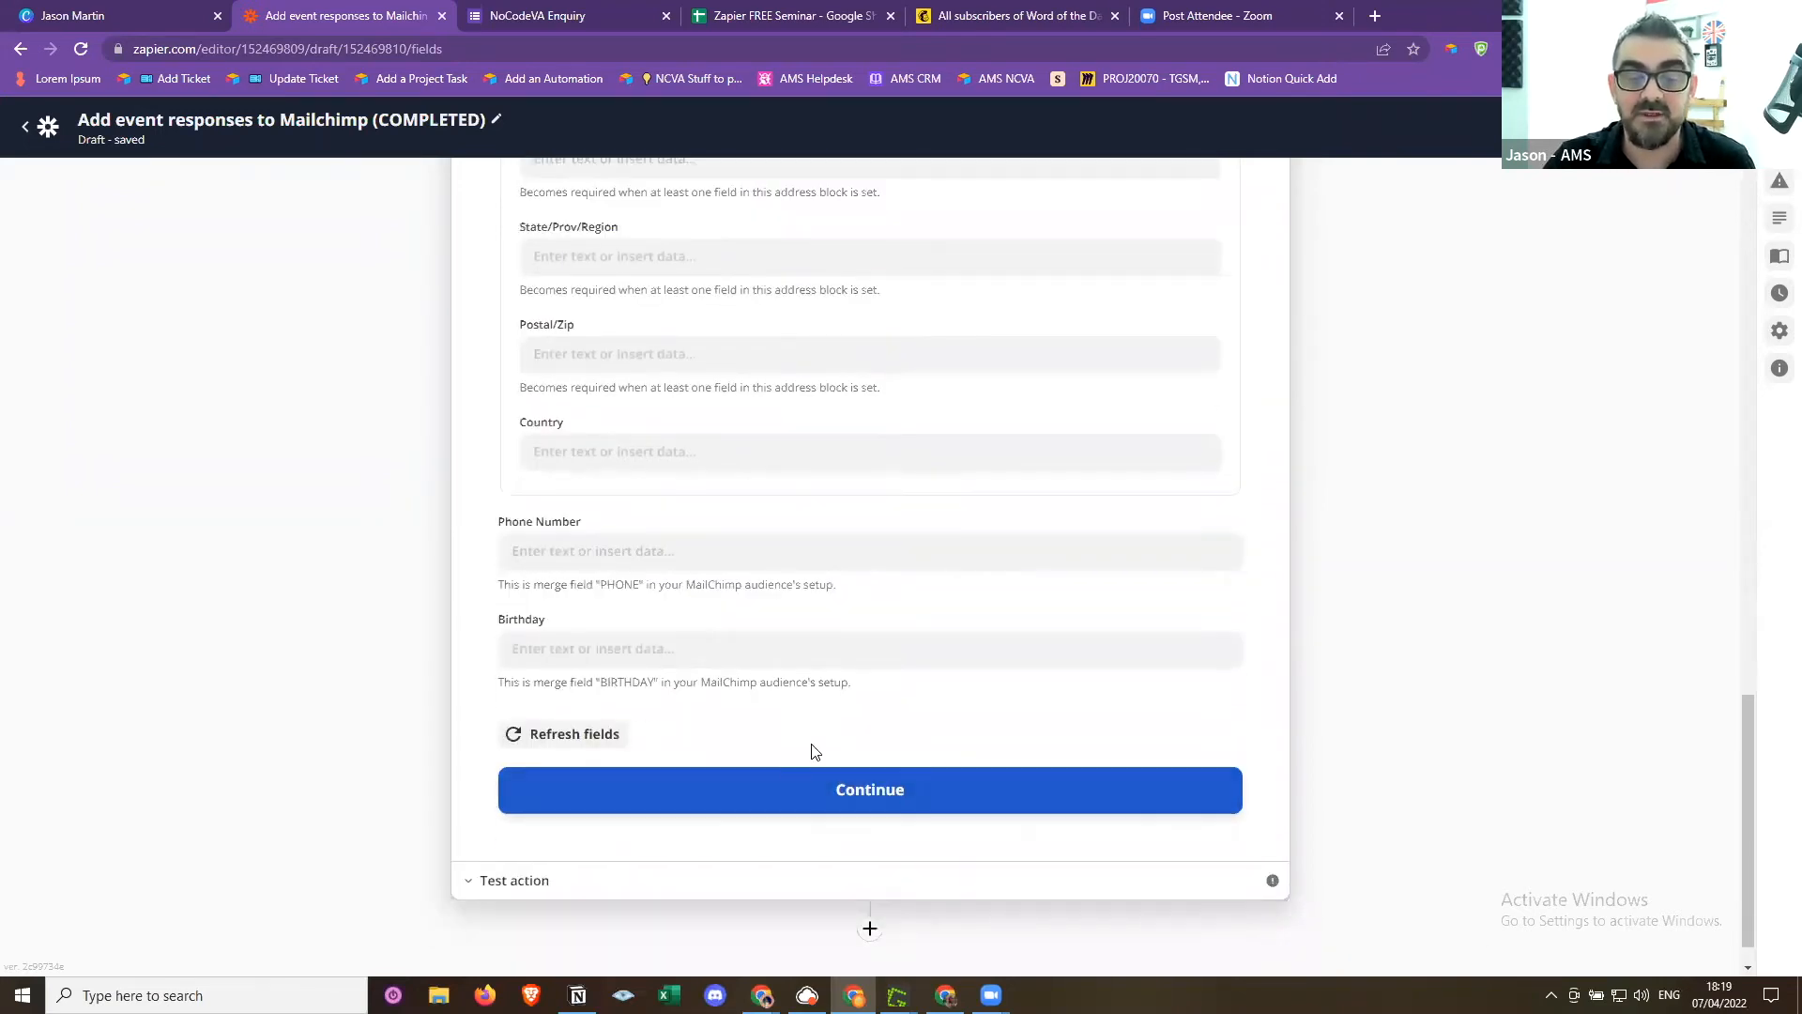
{"action": "left_click", "coordinate": [777, 797]}
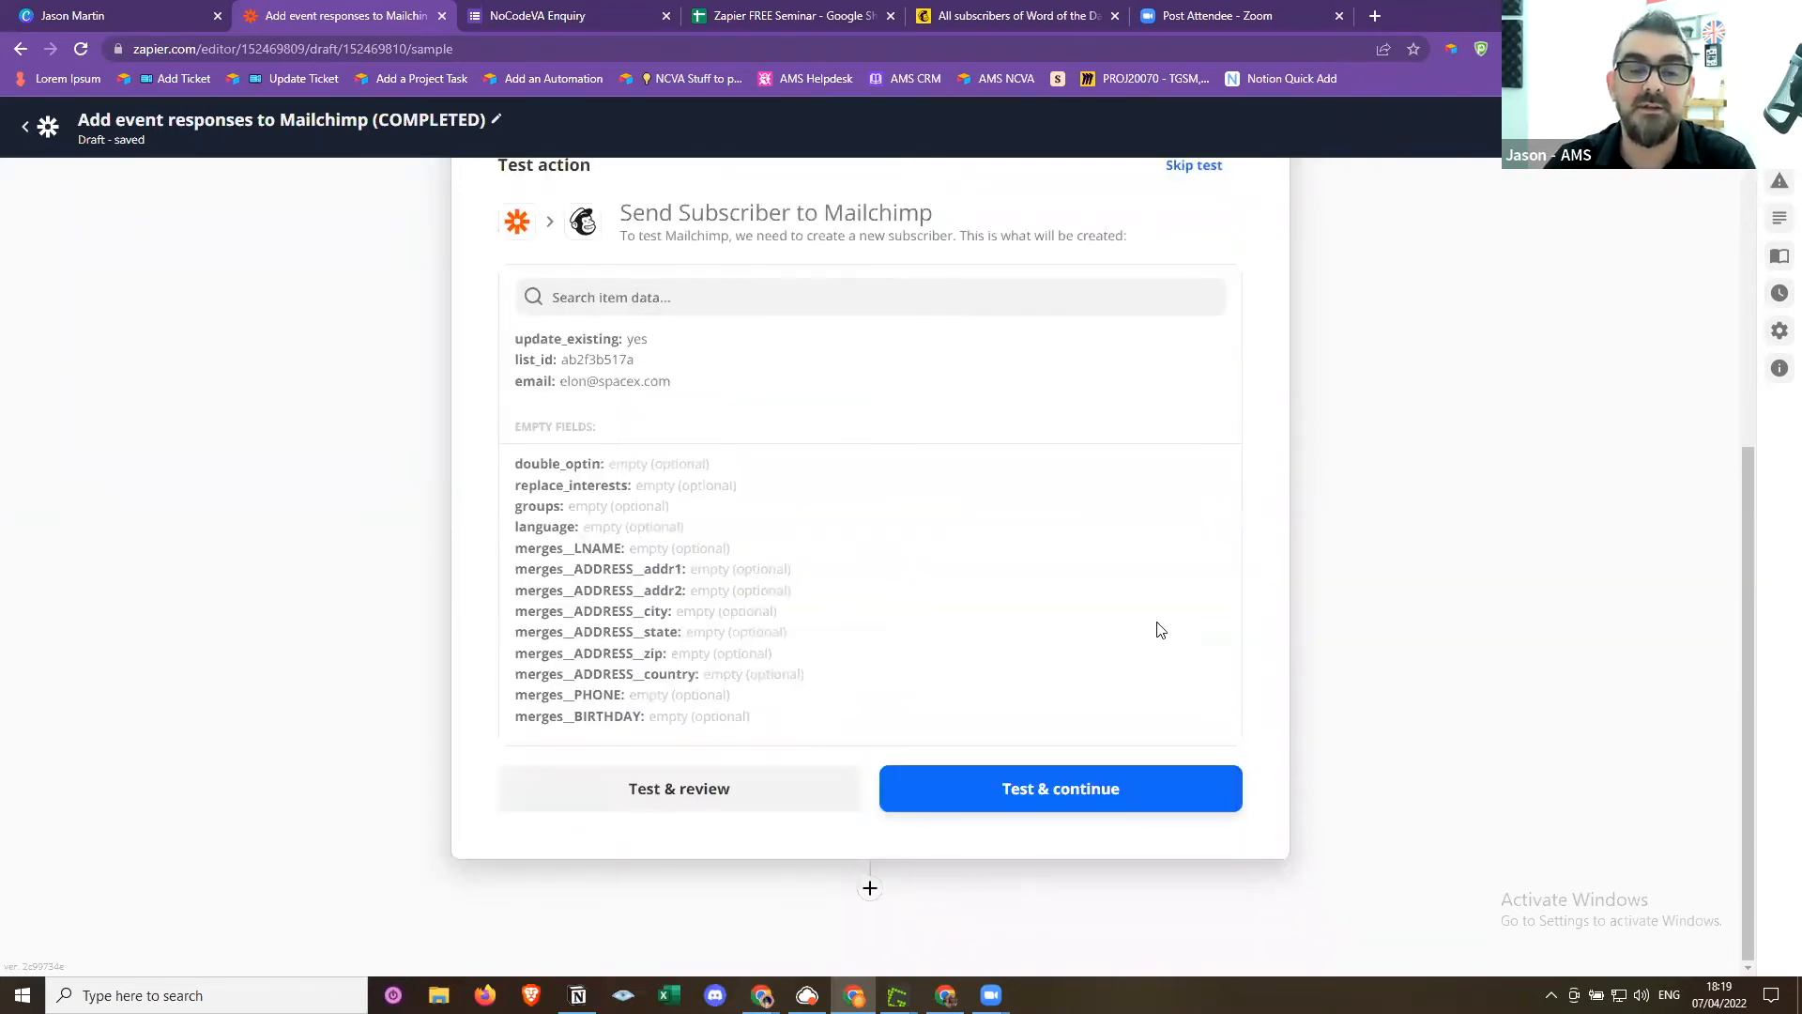
{"action": "scroll", "coordinate": [1160, 657], "scroll_direction": "down", "scroll_amount": 3}
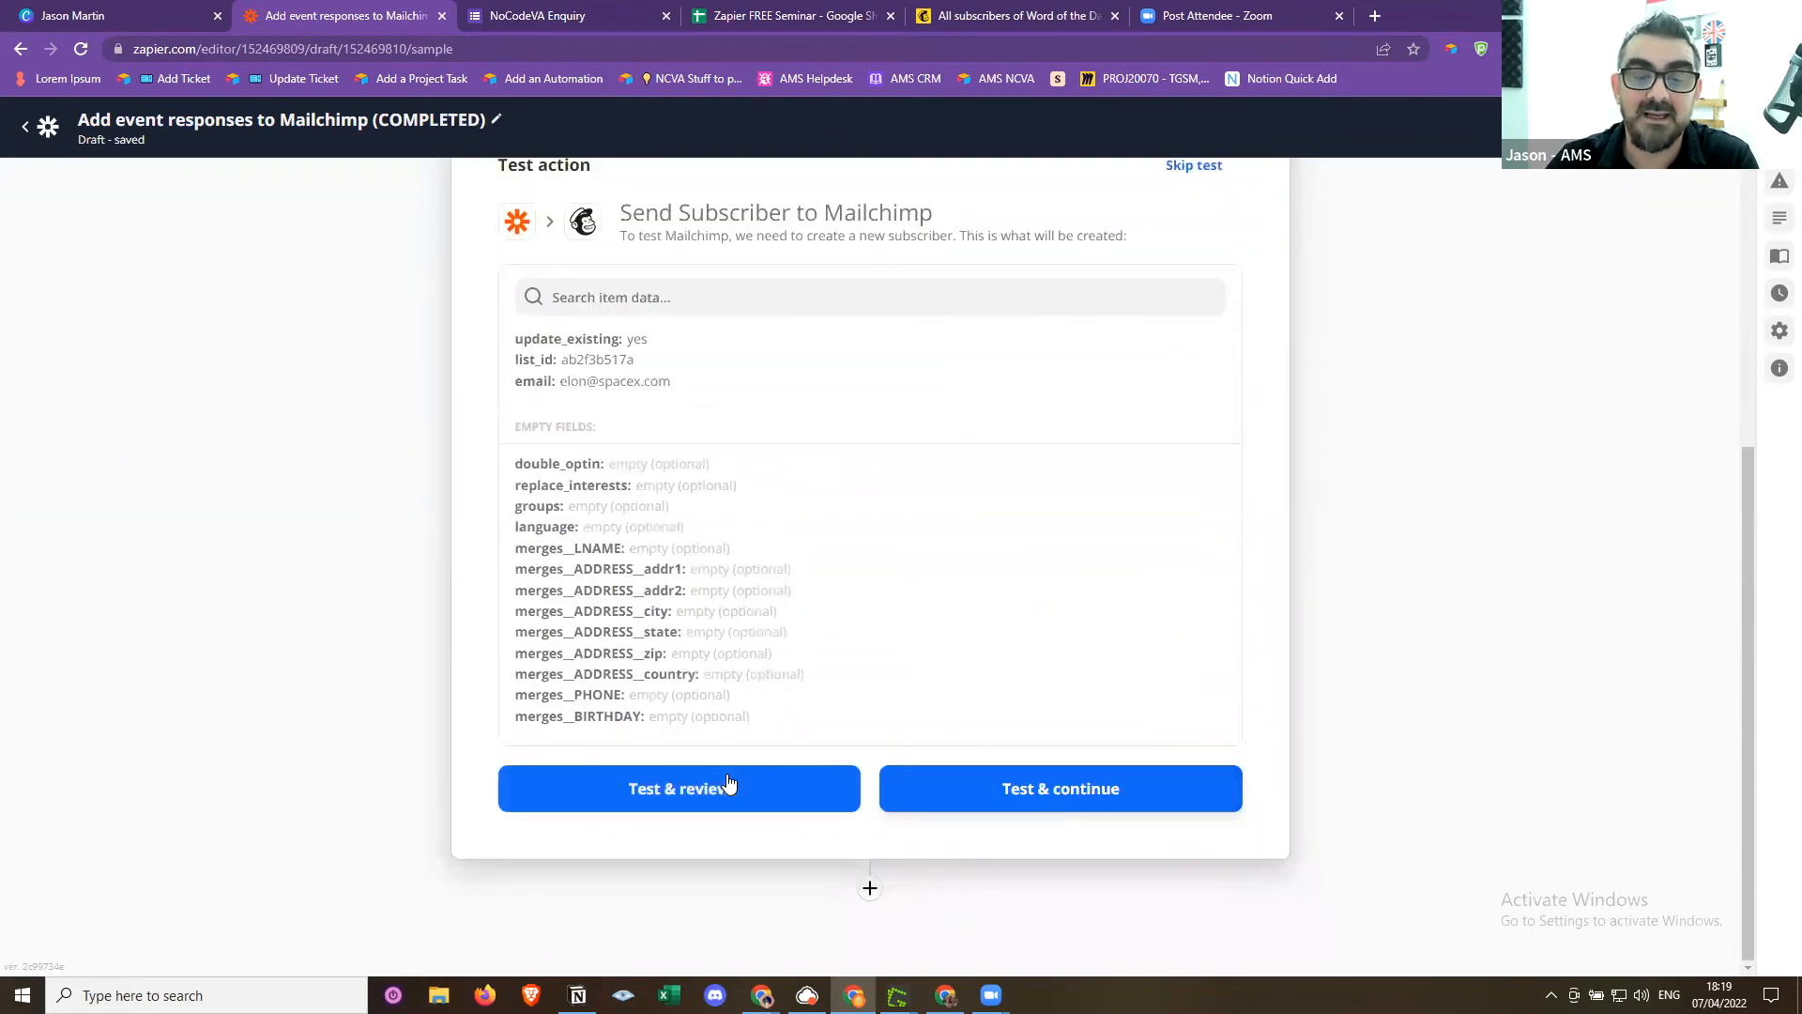
{"action": "left_click", "coordinate": [736, 784]}
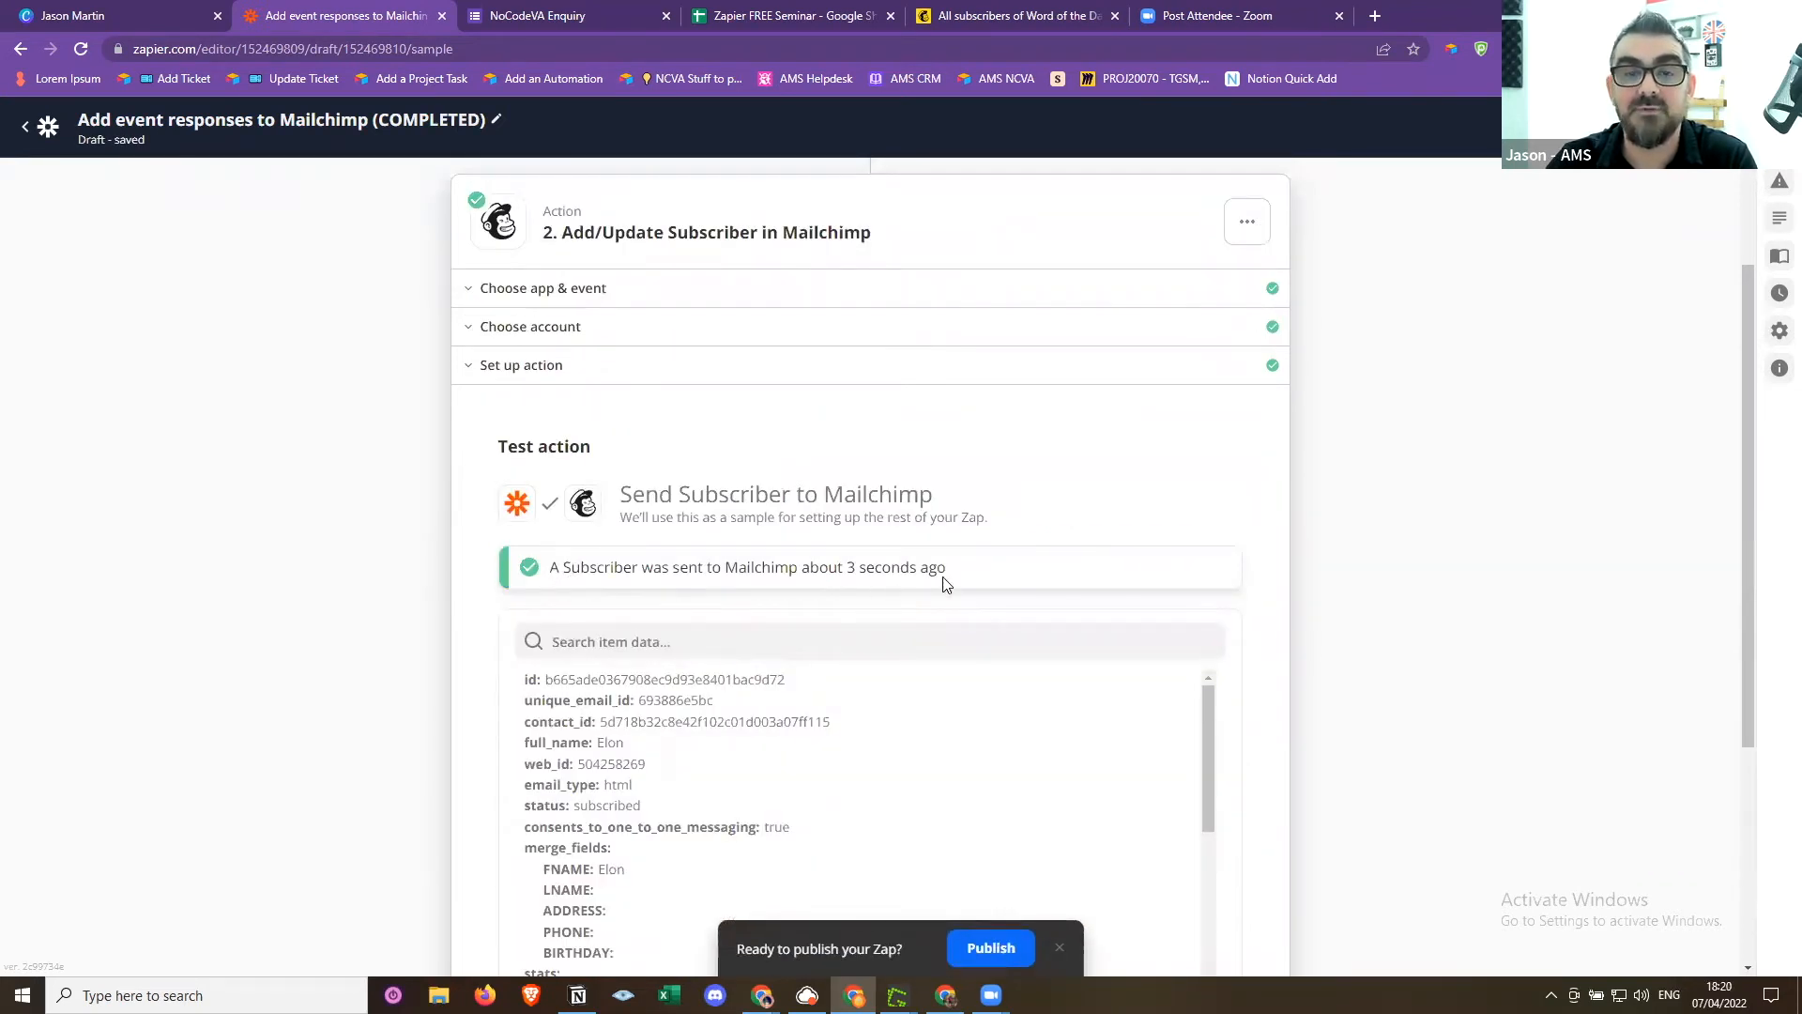
Reload the Word of the Day contacts in Mailchimp to check the test subscriber's tag, and return to Zapier to close the action step
{"action": "left_click", "coordinate": [993, 8]}
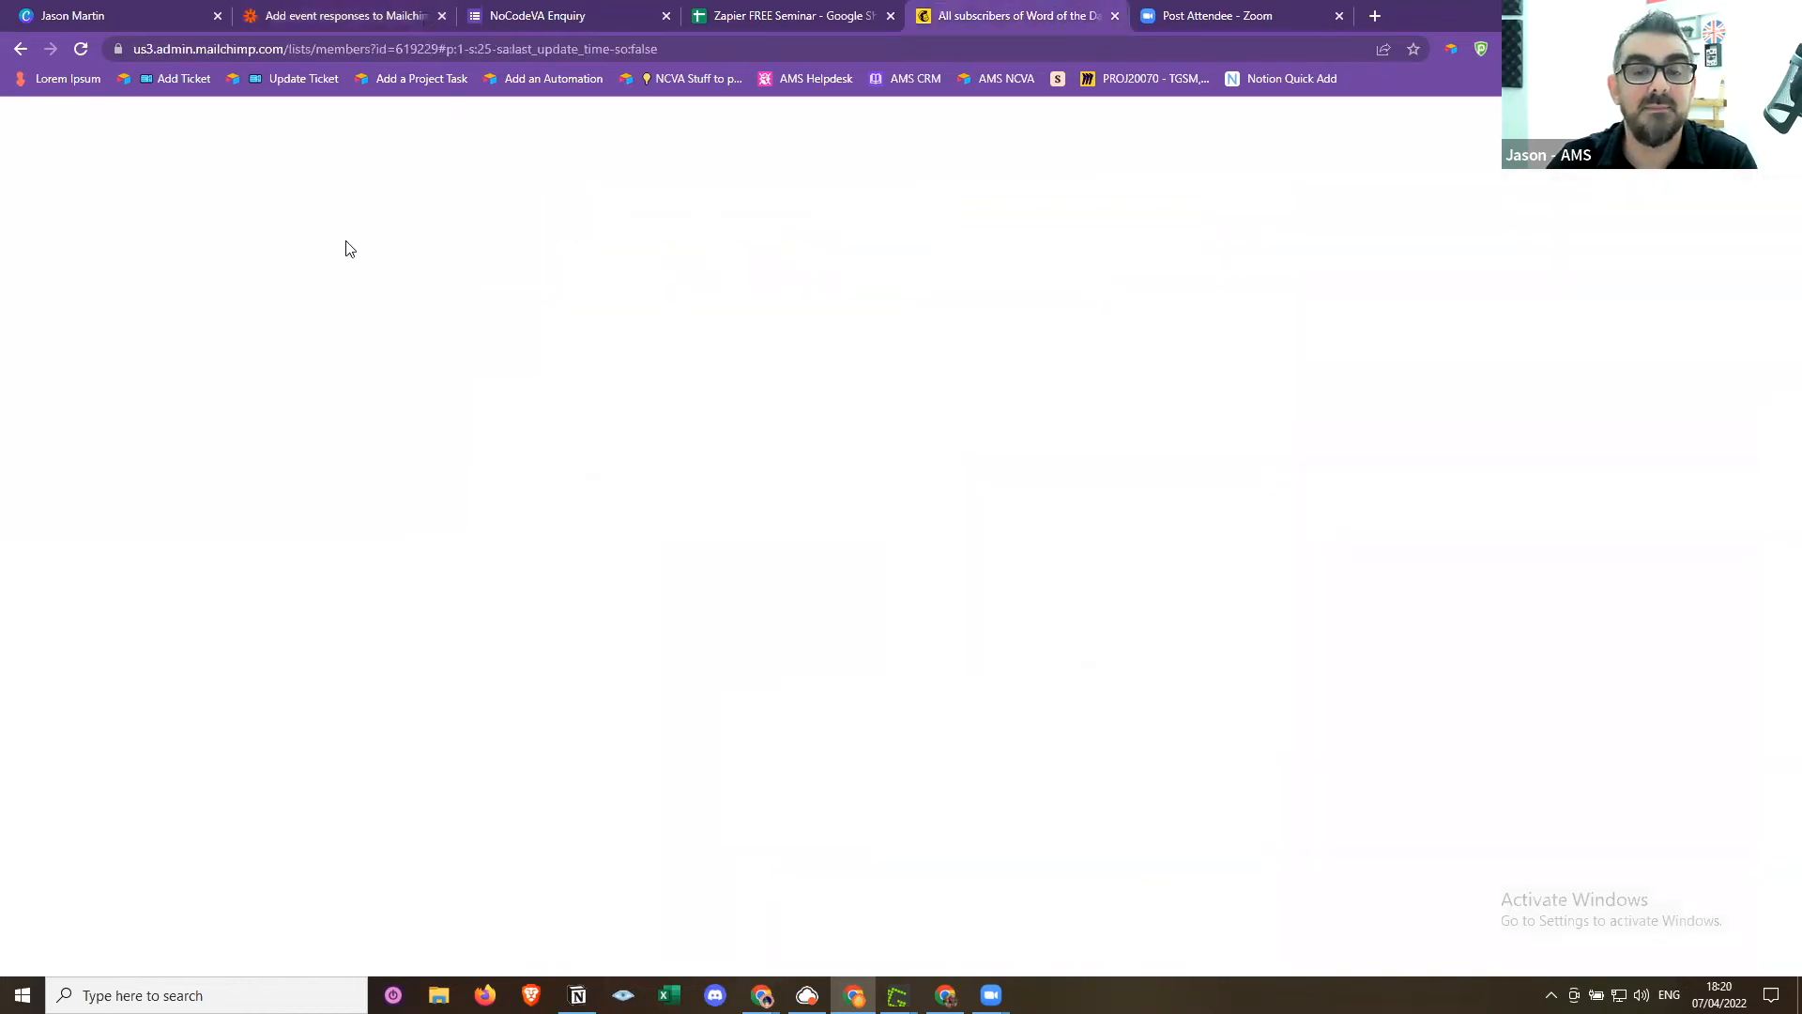
{"action": "left_click", "coordinate": [82, 50]}
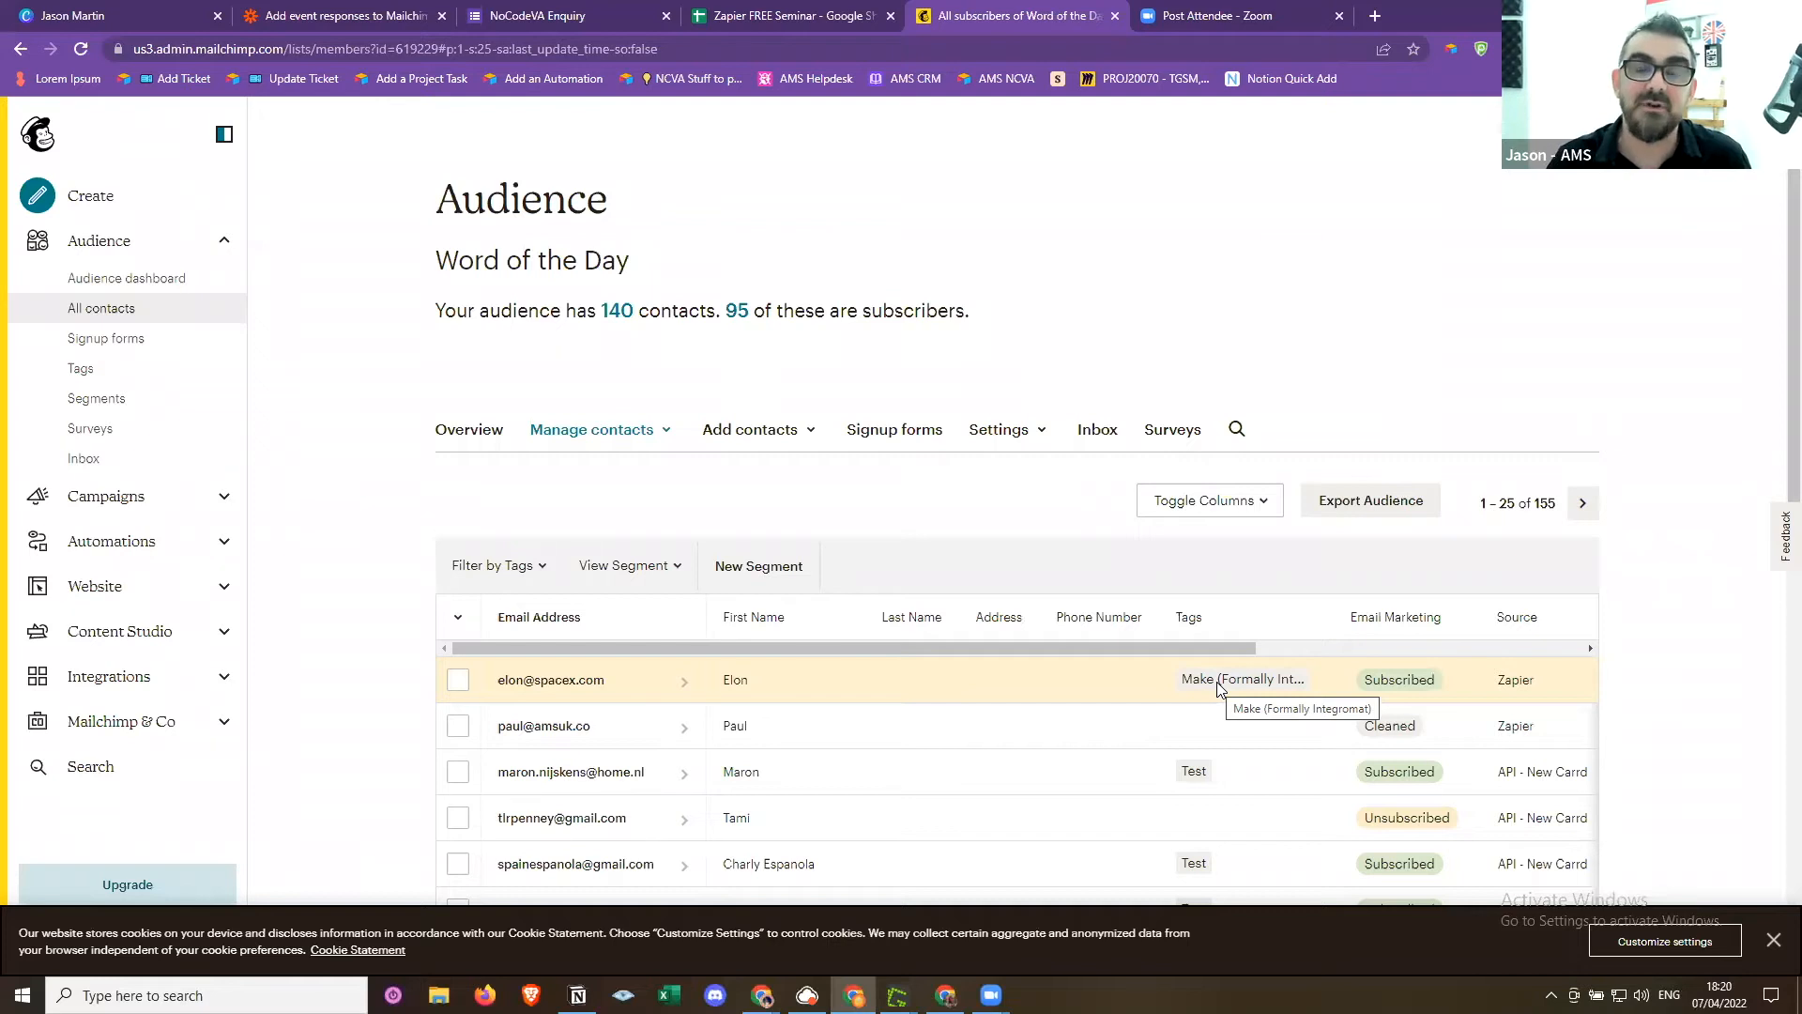
{"action": "left_click", "coordinate": [376, 7]}
{"action": "scroll", "coordinate": [1275, 808], "scroll_direction": "down", "scroll_amount": 5}
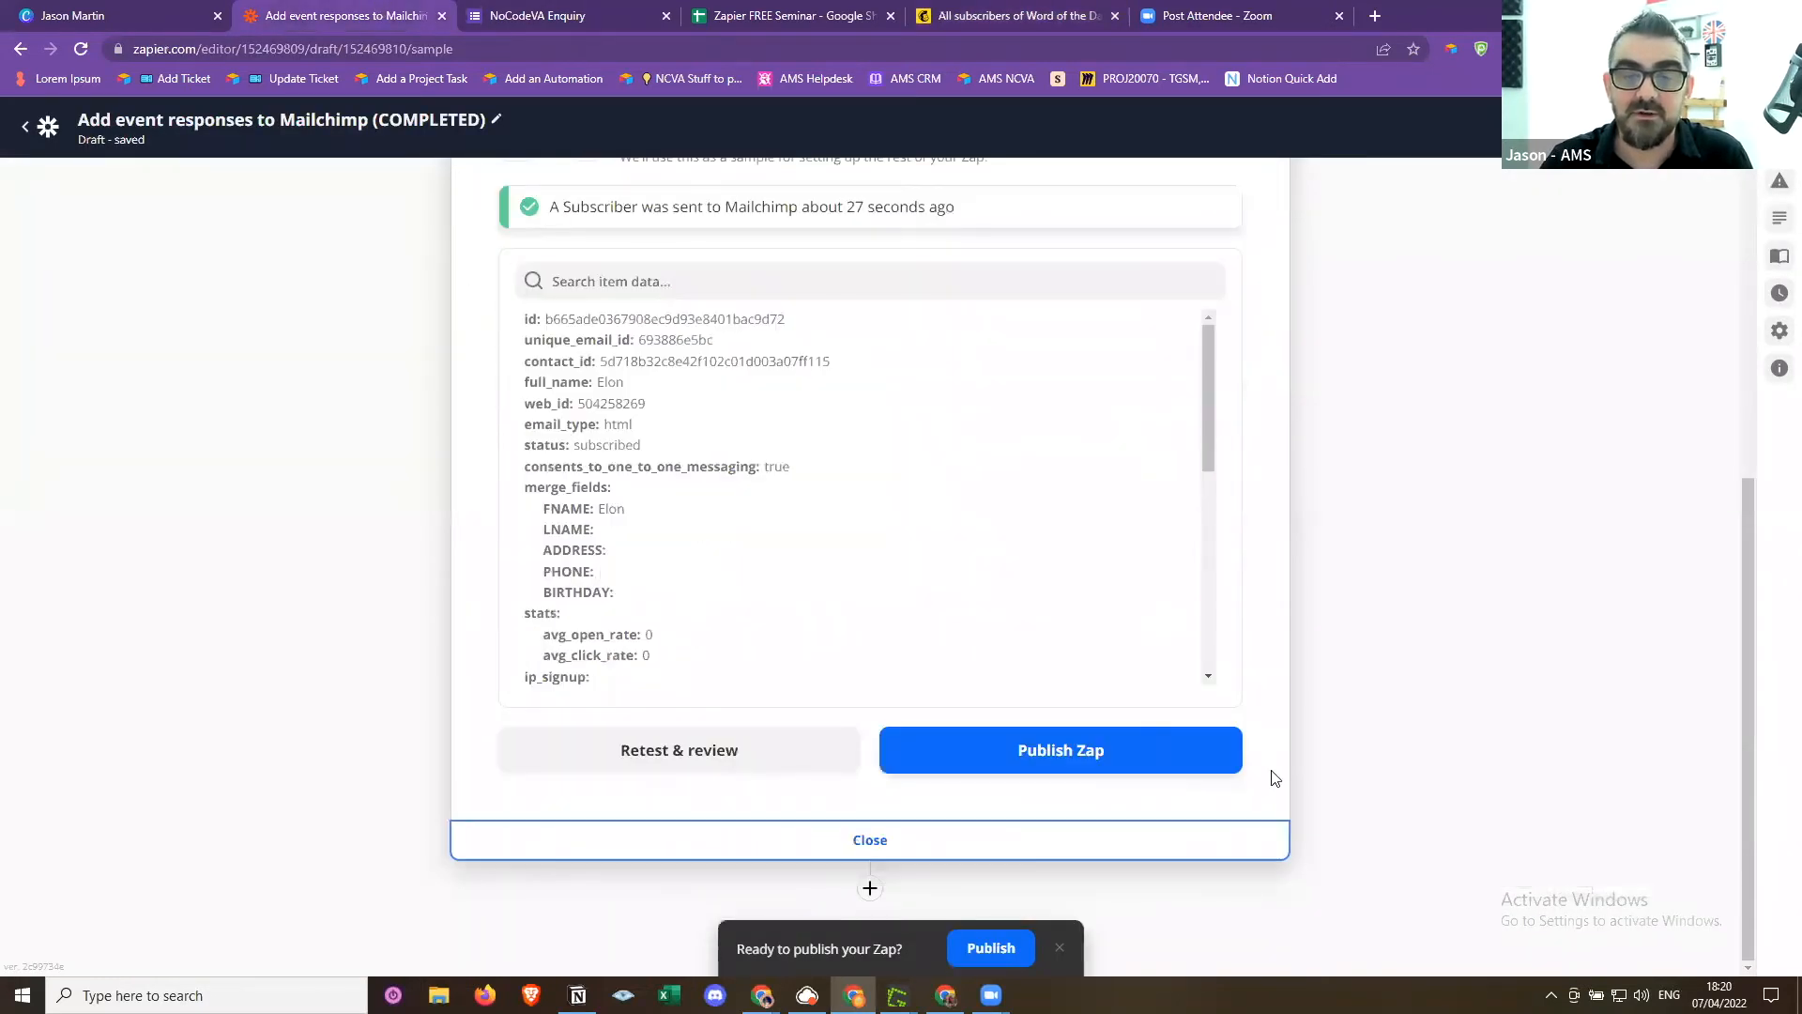
{"action": "left_click", "coordinate": [1335, 743]}
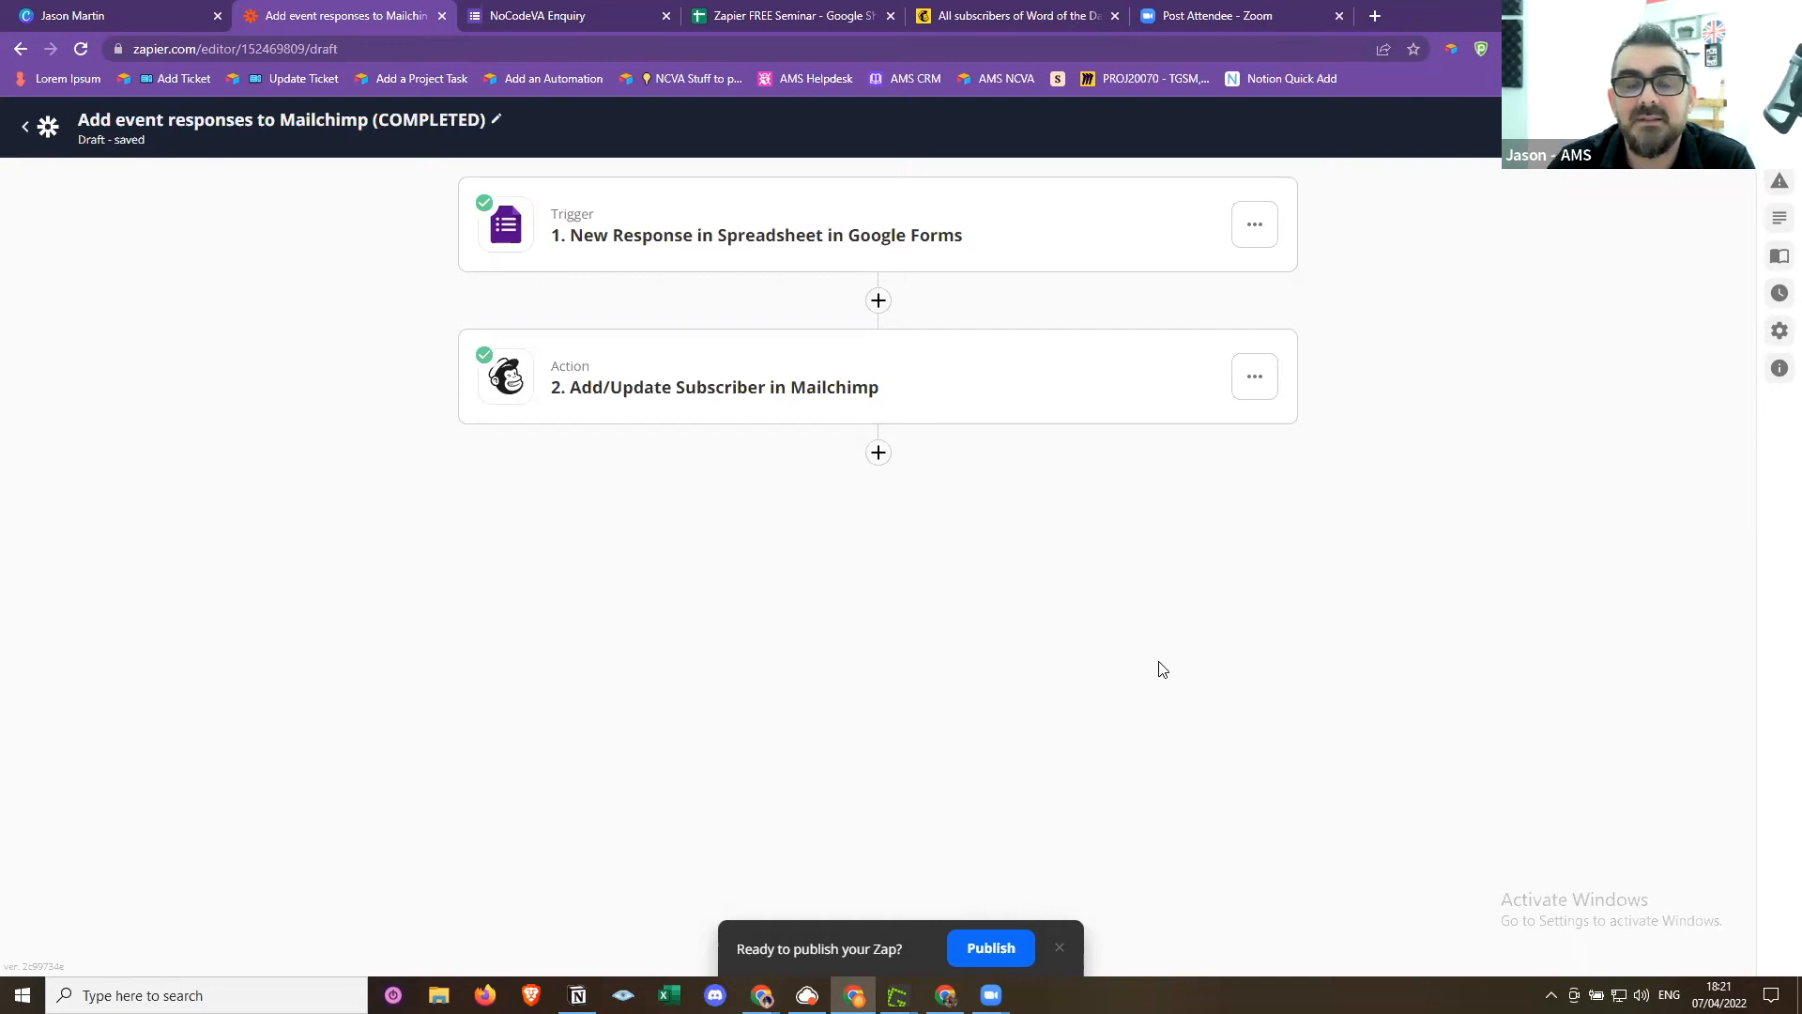
Examine the mailing list consent question in the NoCodeVA Enquiry form and return to the Zap
{"action": "left_click", "coordinate": [611, 8]}
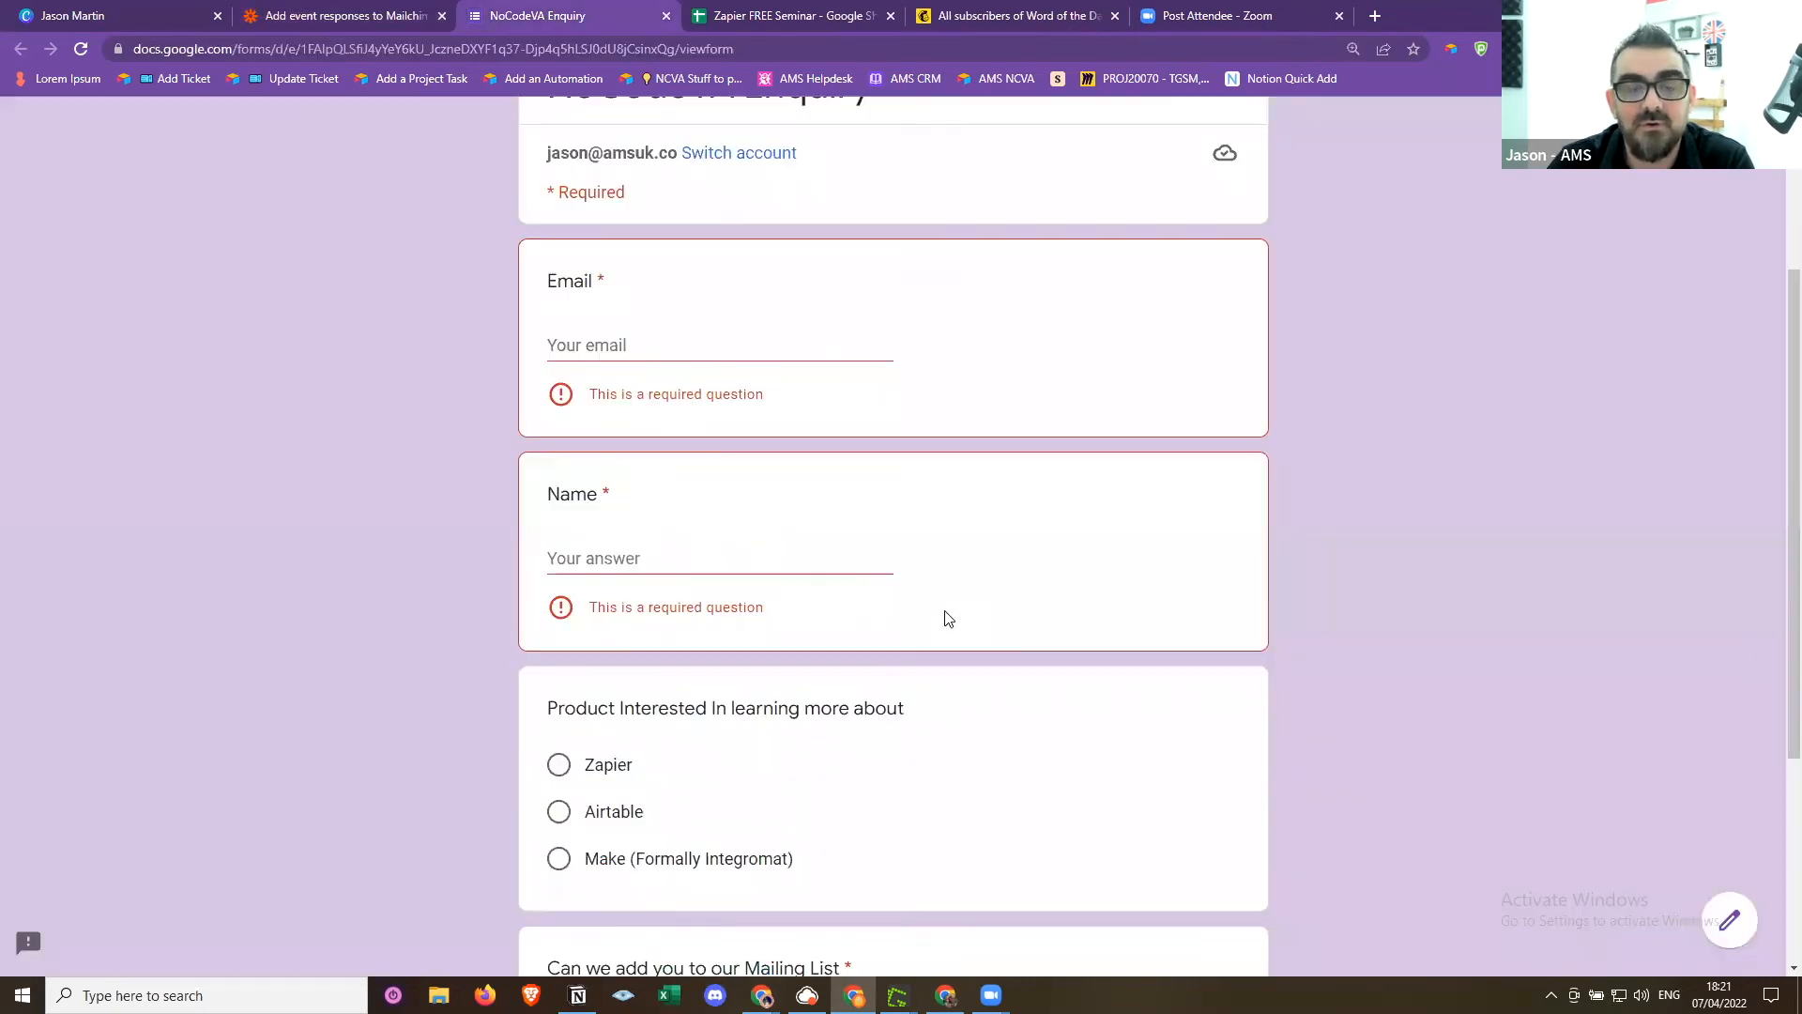
{"action": "scroll", "coordinate": [945, 611], "scroll_direction": "down", "scroll_amount": 4}
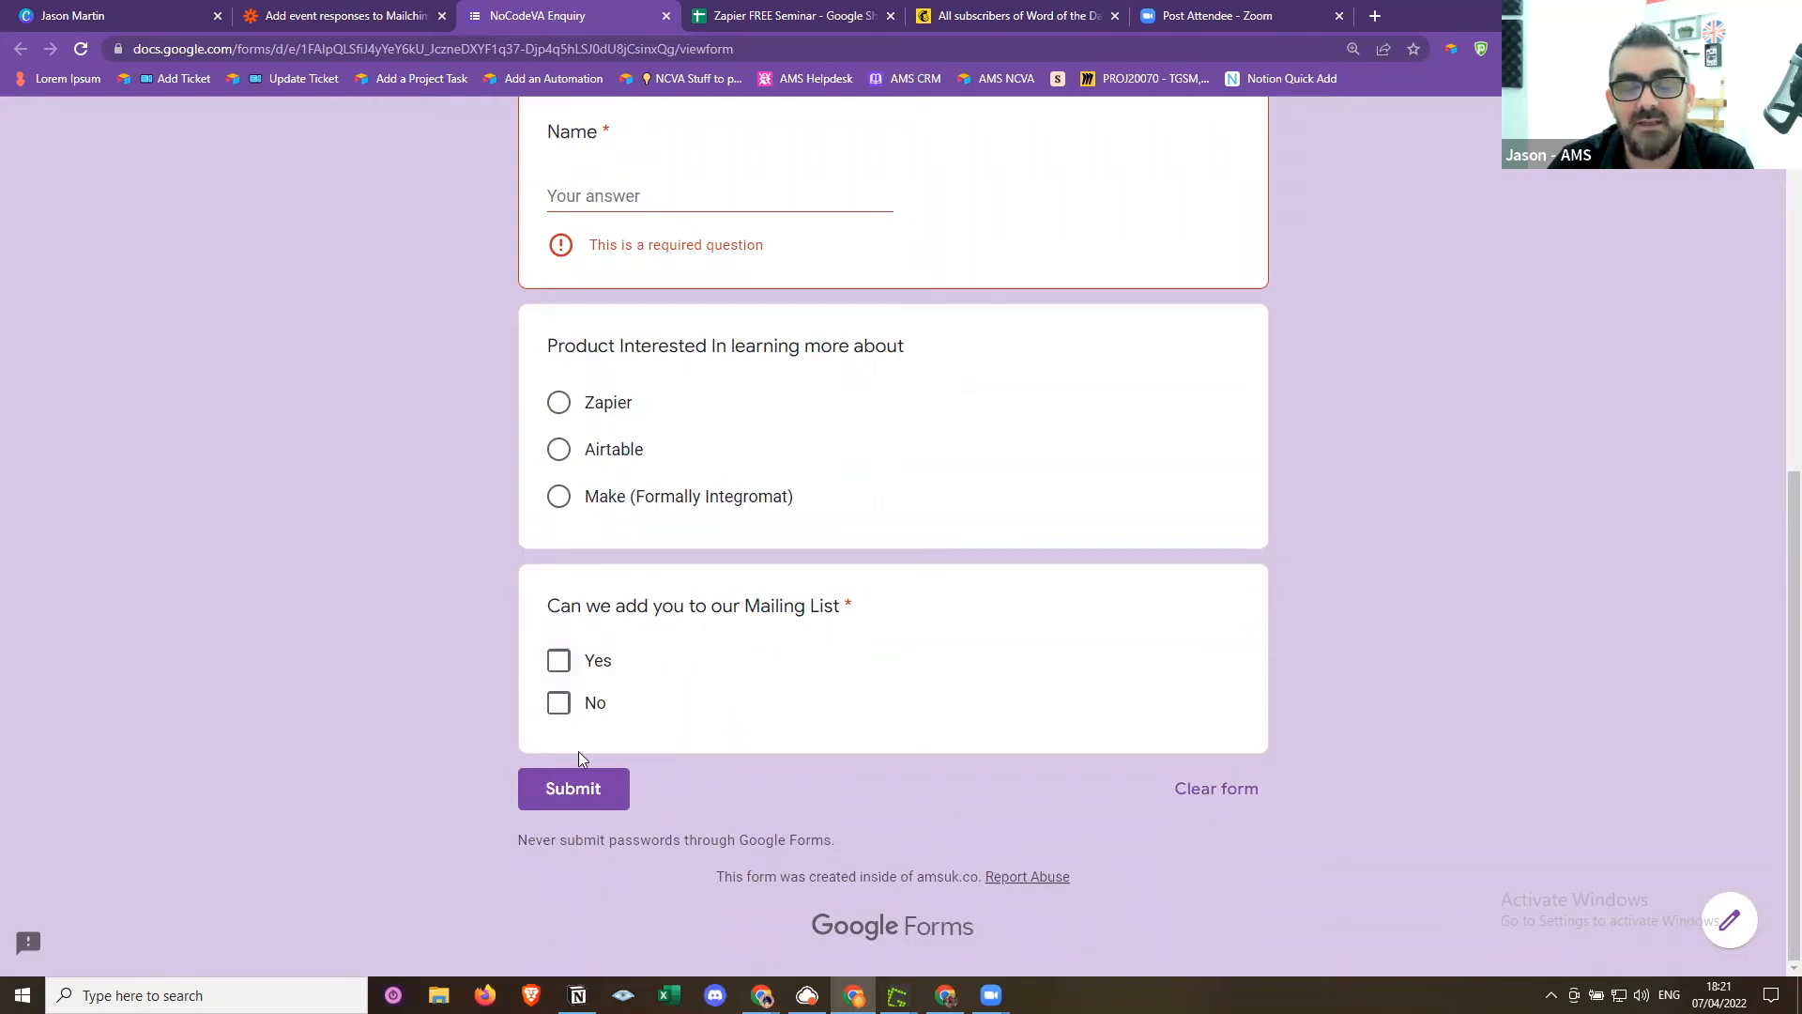
{"action": "left_click", "coordinate": [379, 15]}
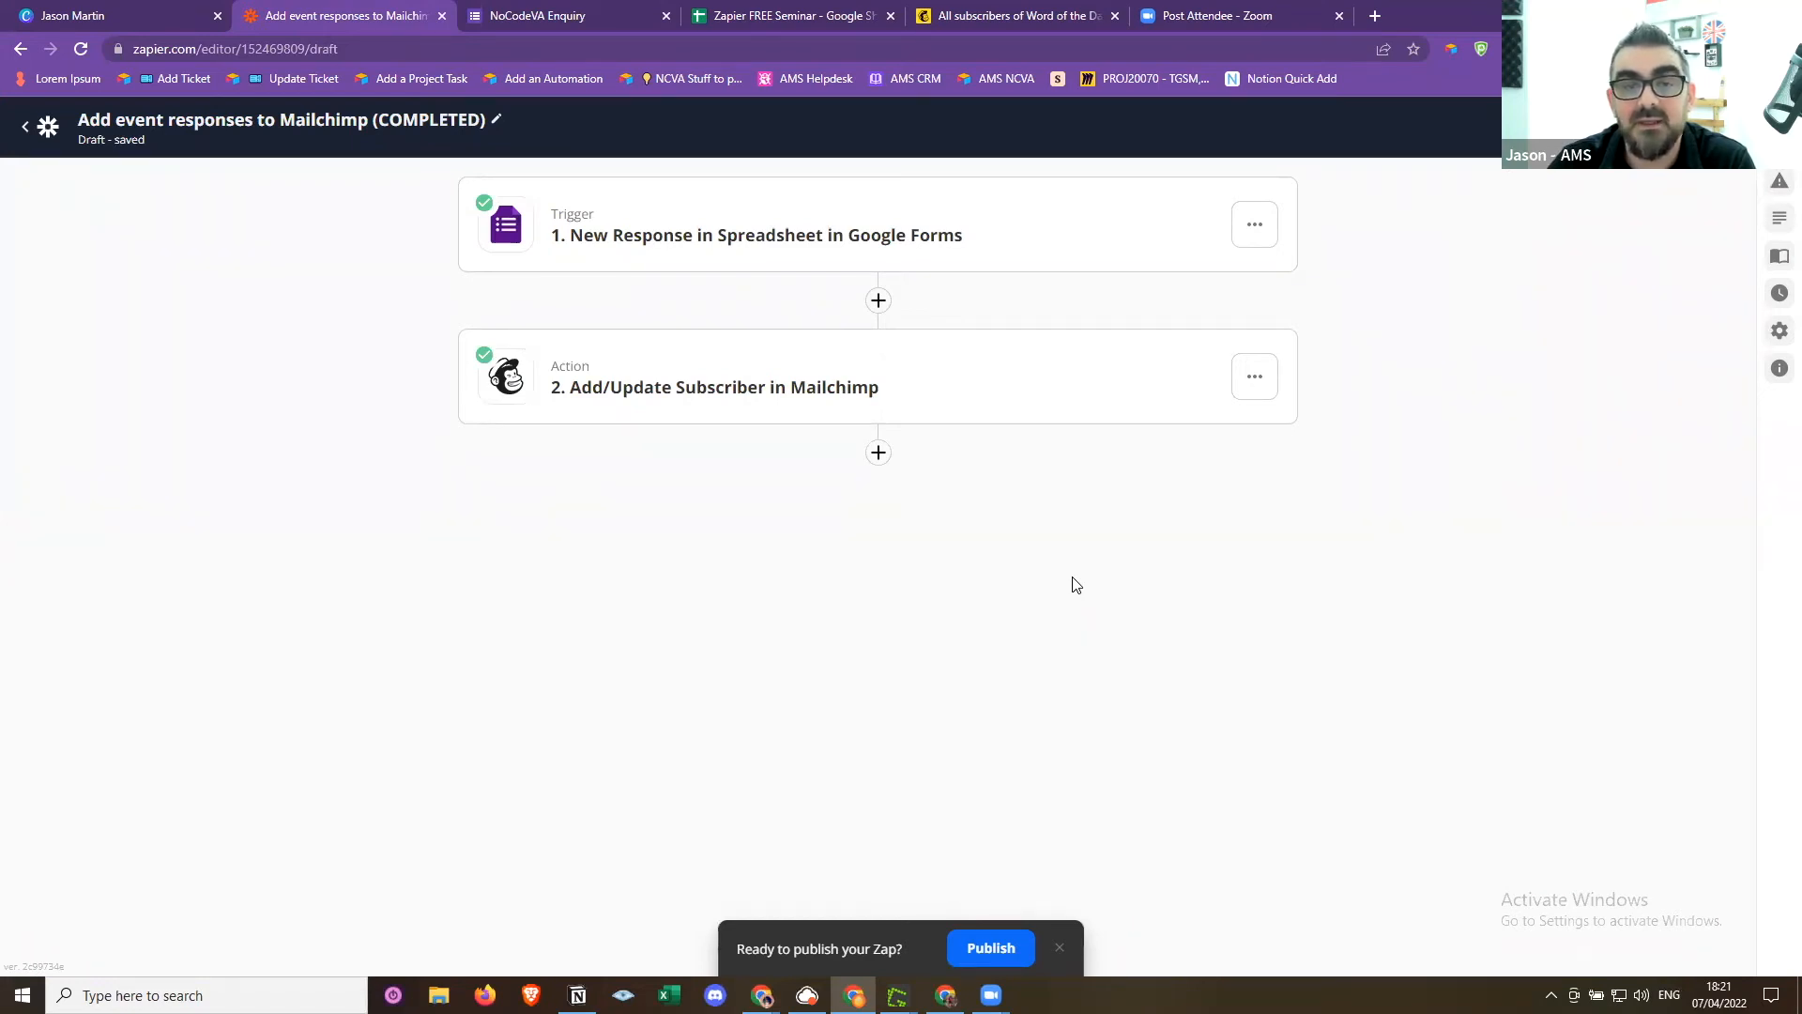
Insert a Filter step between the trigger and the Mailchimp action, using the Can we add you to our Mailing List field
{"action": "left_click", "coordinate": [877, 302]}
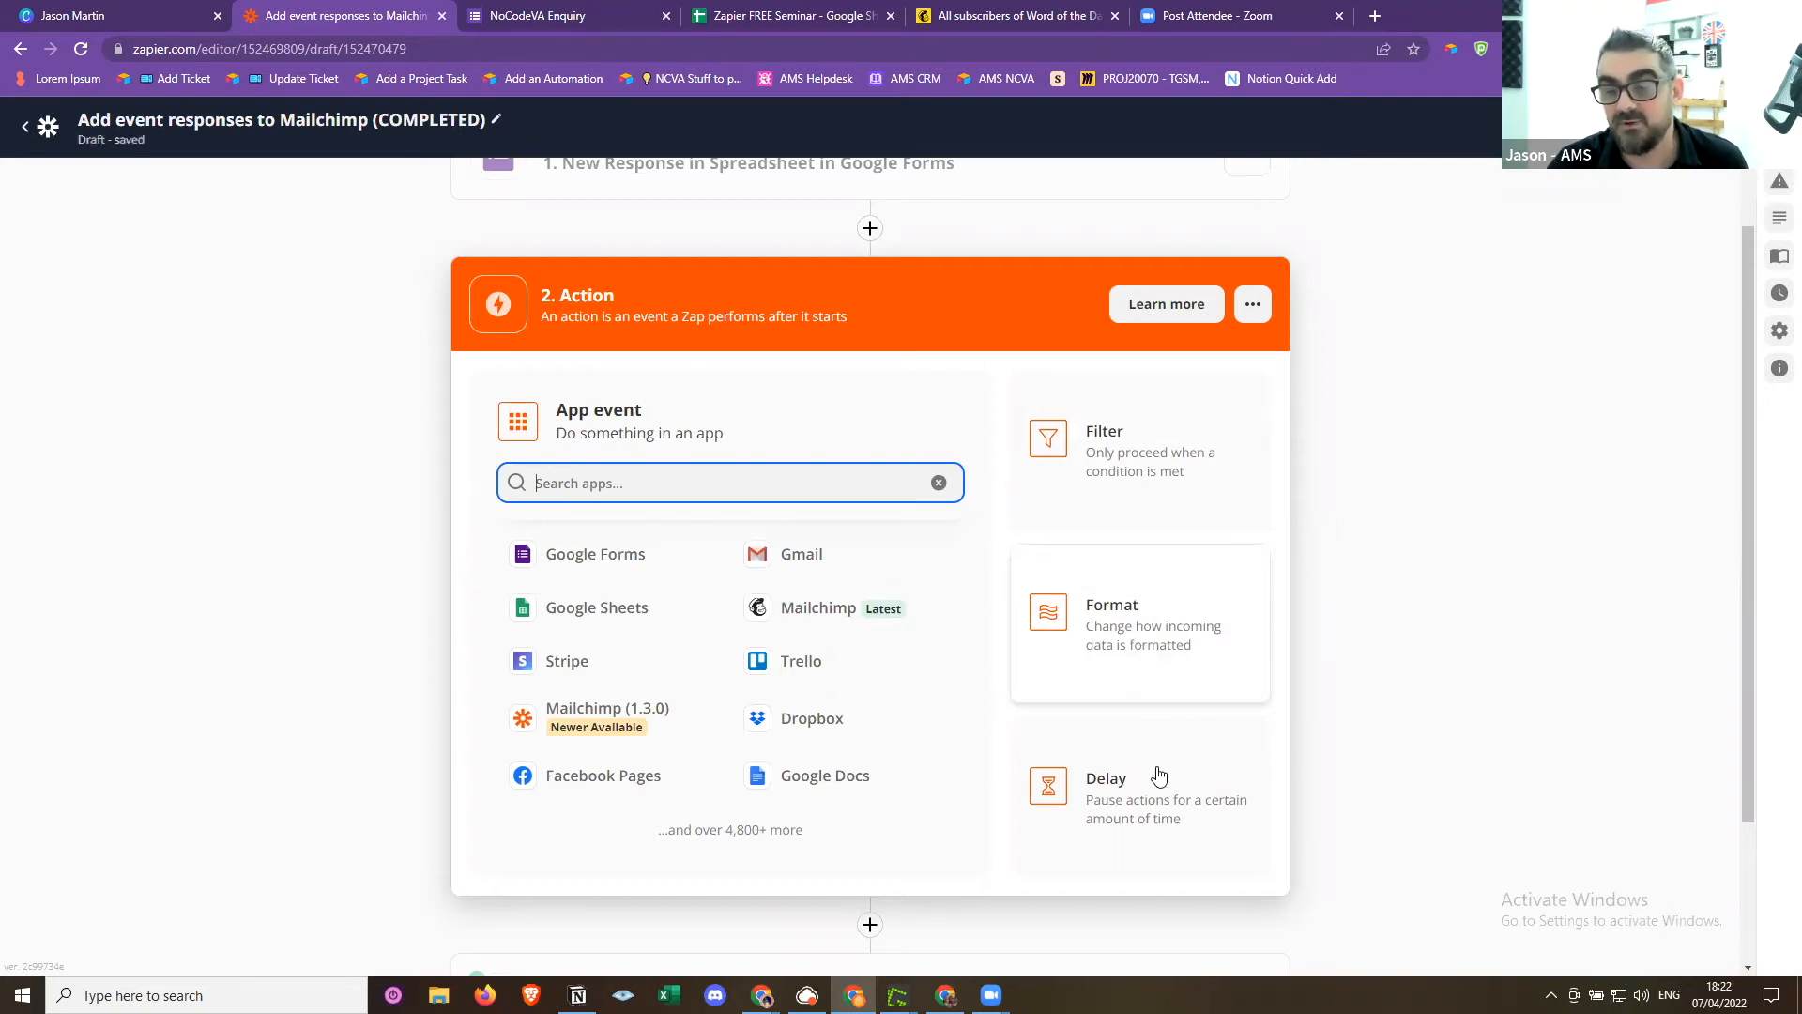
{"action": "left_click", "coordinate": [1092, 462]}
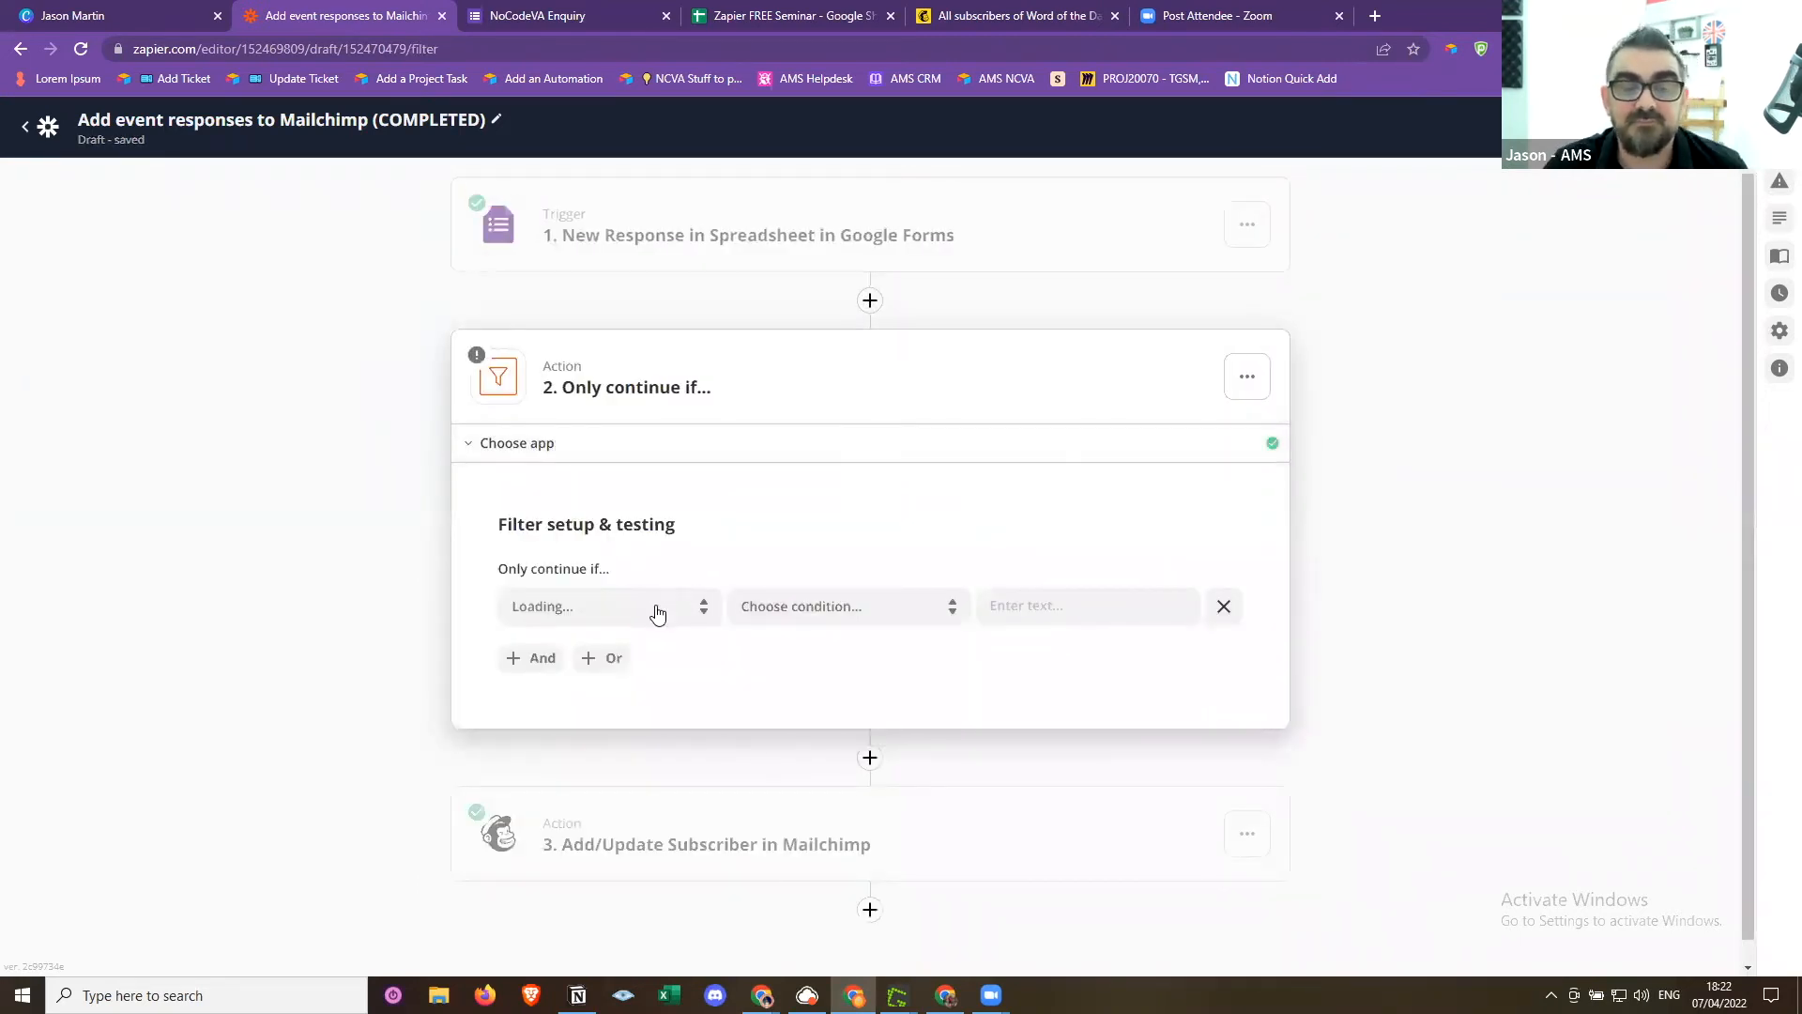
{"action": "left_click", "coordinate": [623, 612]}
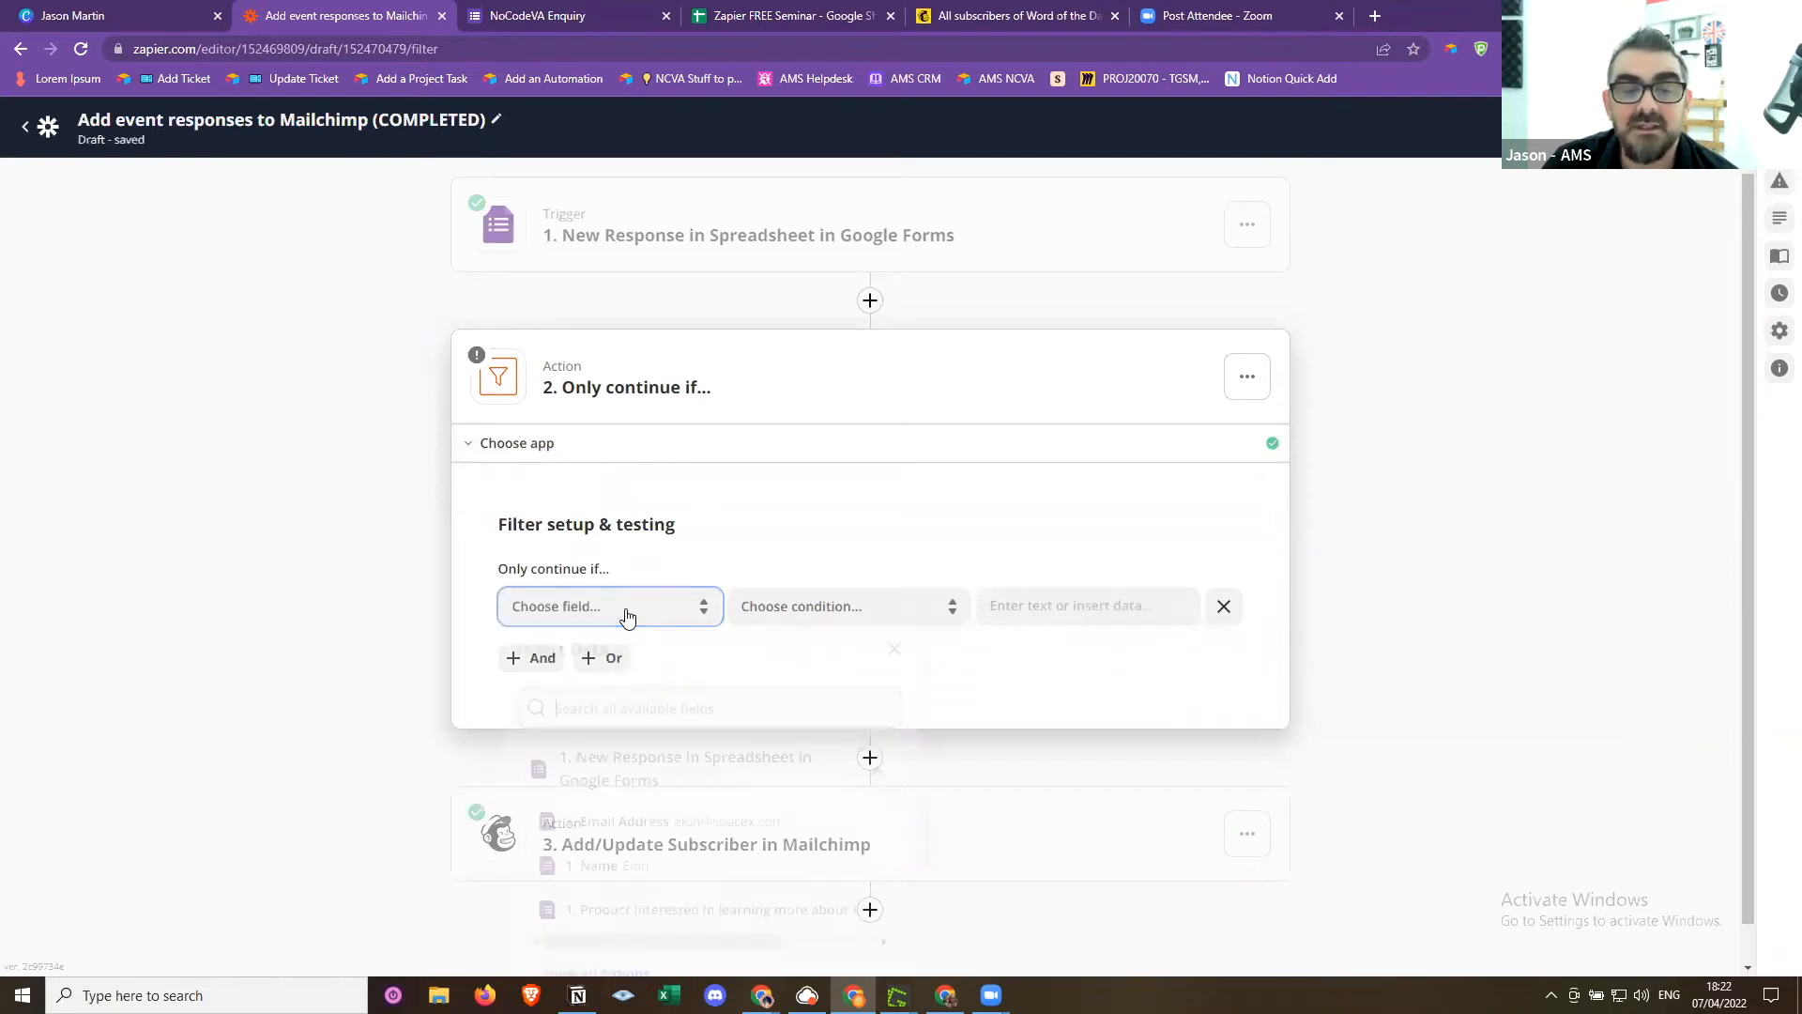
{"action": "left_click", "coordinate": [622, 931]}
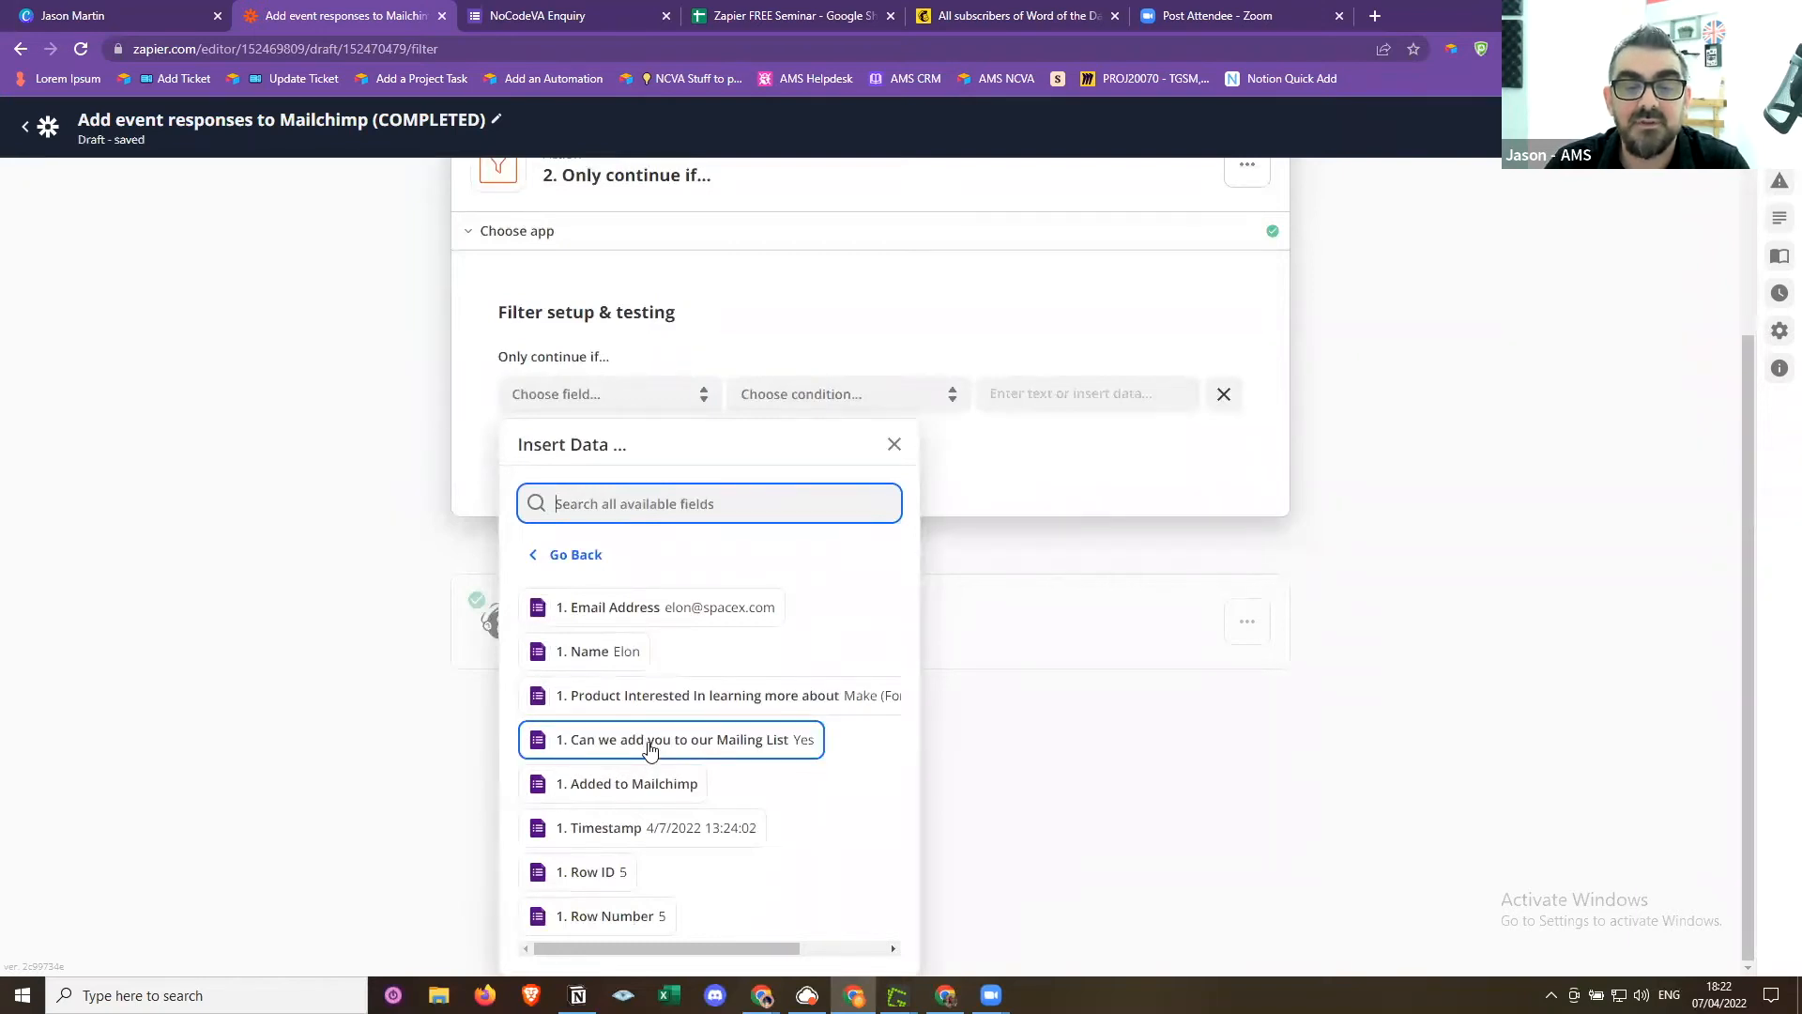
{"action": "left_click", "coordinate": [650, 742]}
Set the filter's condition to (Text) Contains with the value Yes and test it against the sample data
{"action": "left_click", "coordinate": [819, 587]}
{"action": "left_click", "coordinate": [825, 635]}
{"action": "left_click", "coordinate": [1084, 586]}
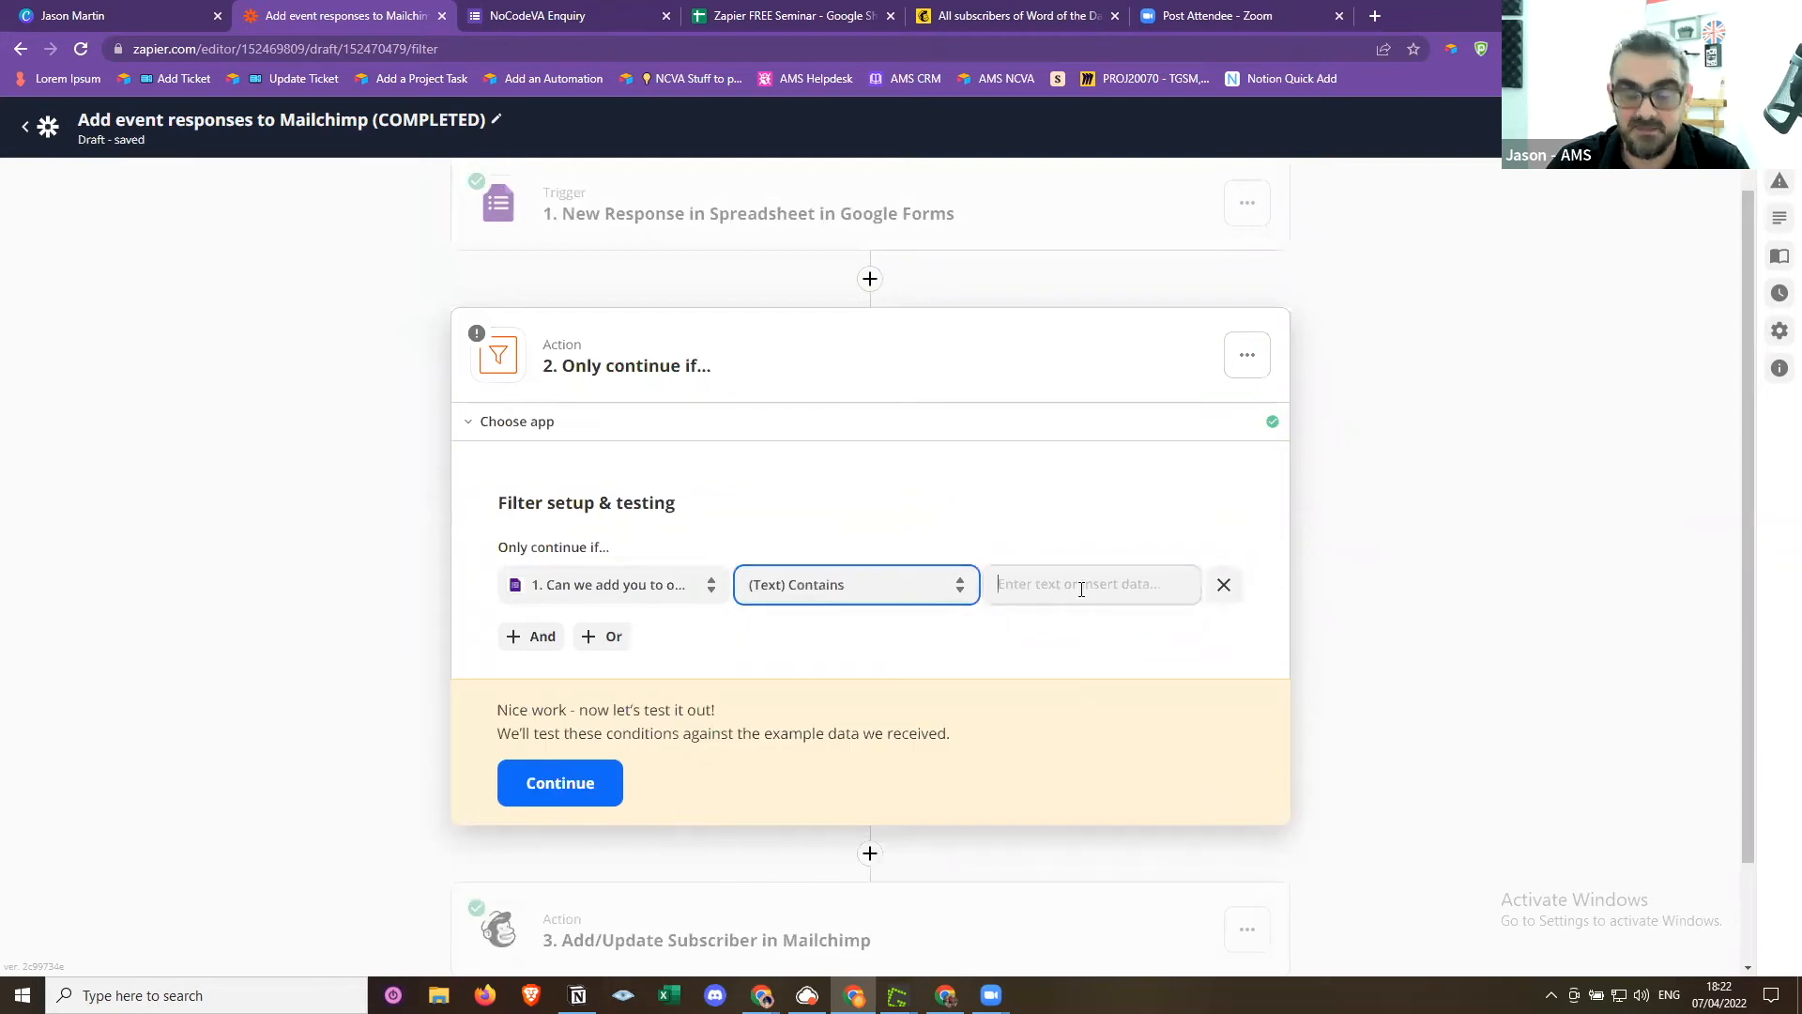
{"action": "type", "text": "Yes"}
{"action": "left_click", "coordinate": [1354, 515]}
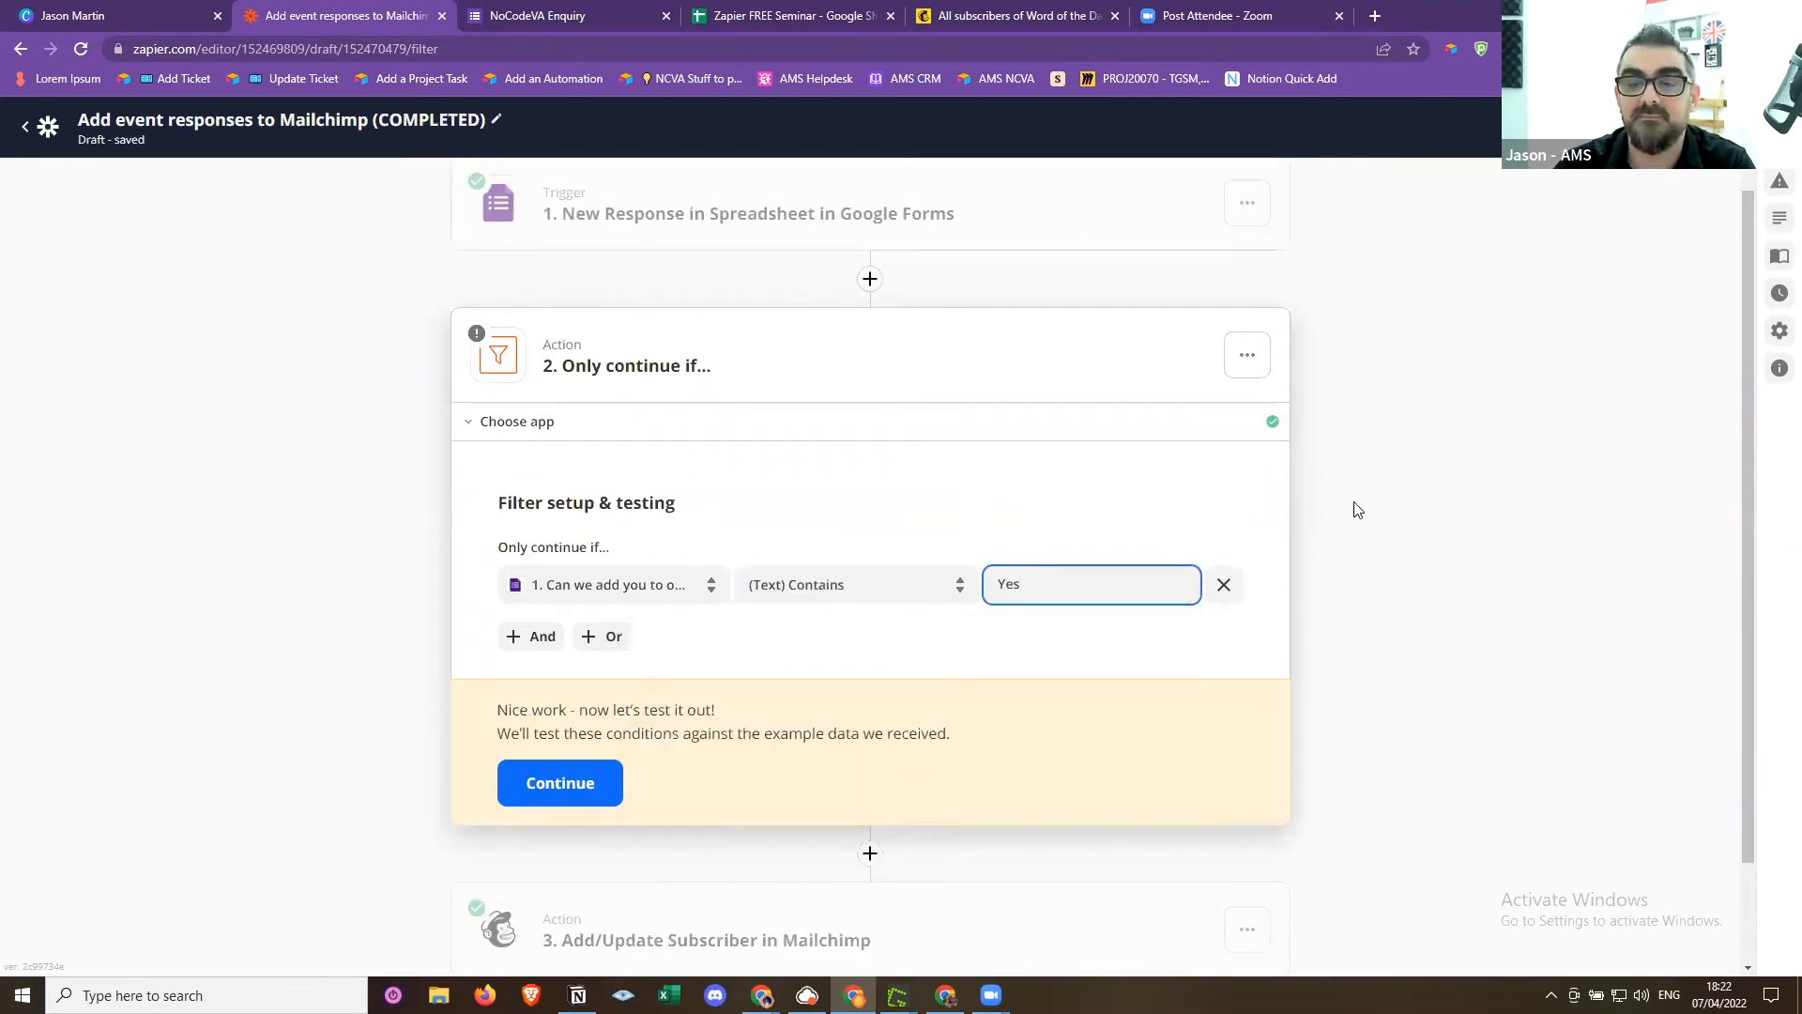
{"action": "left_click", "coordinate": [595, 776]}
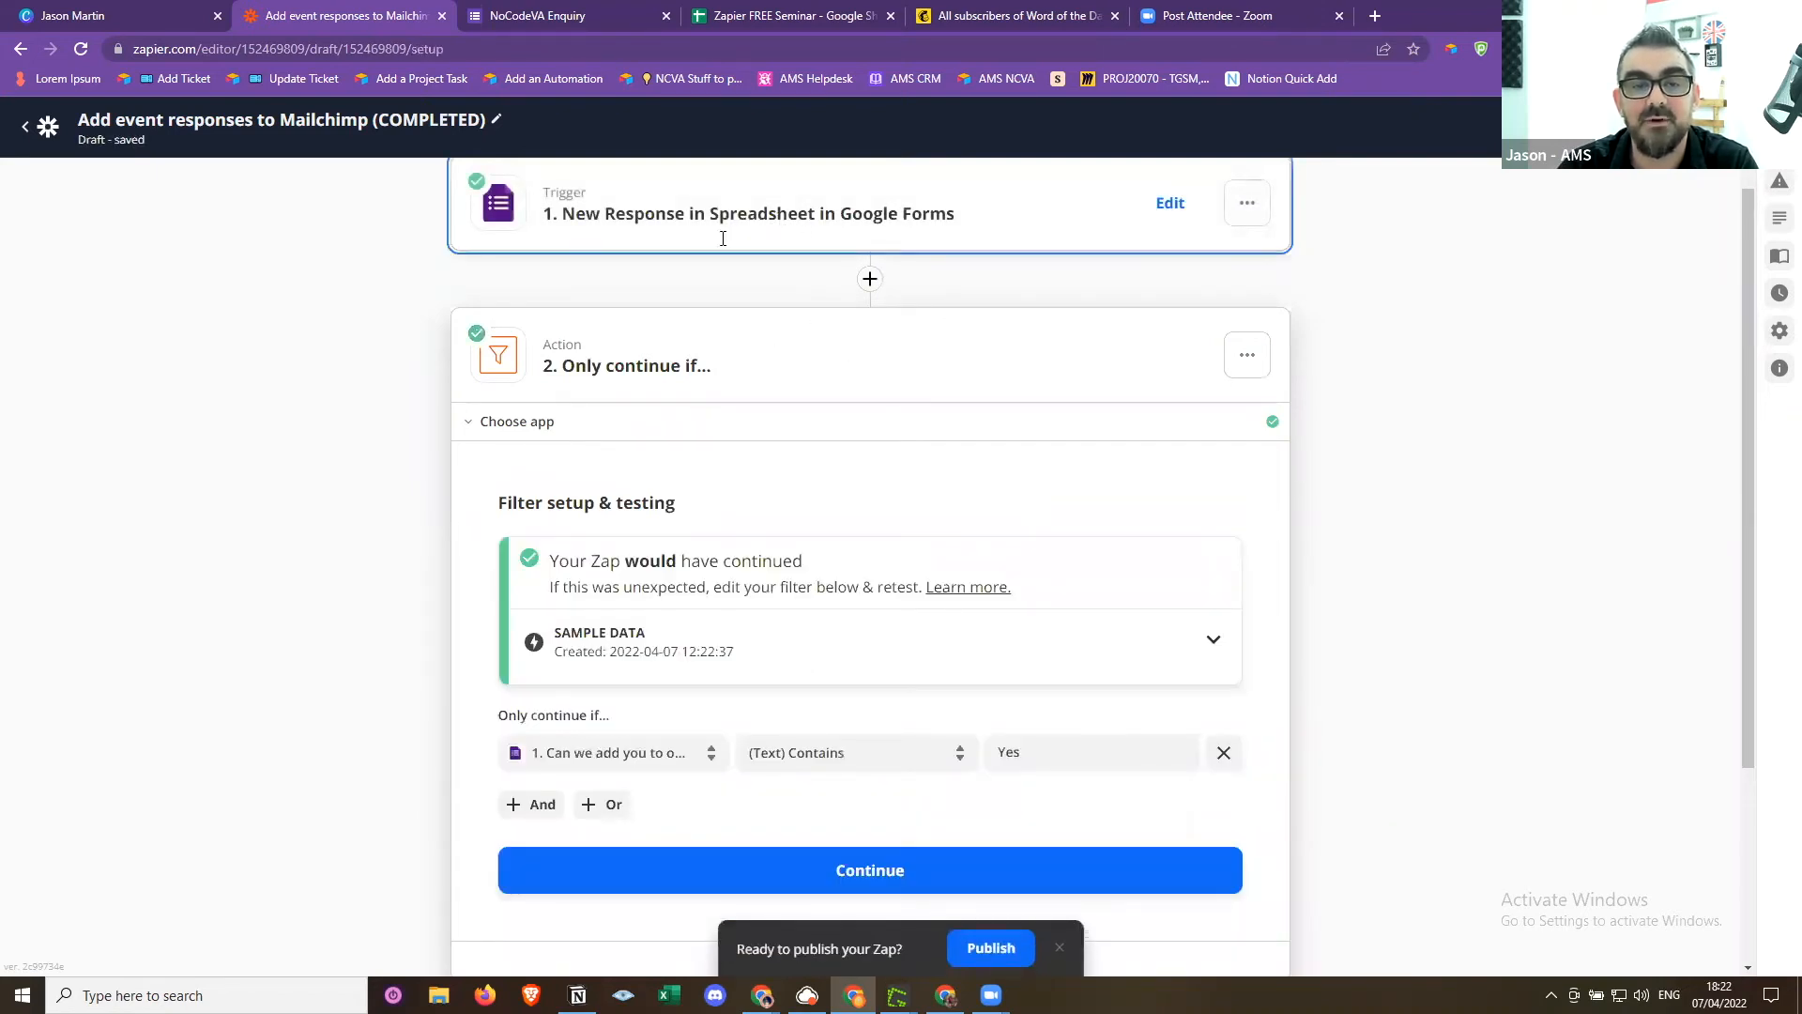
Review the Google Forms trigger's sample response and reopen the filter's setup and testing section
{"action": "left_click", "coordinate": [726, 236]}
{"action": "left_click", "coordinate": [601, 733]}
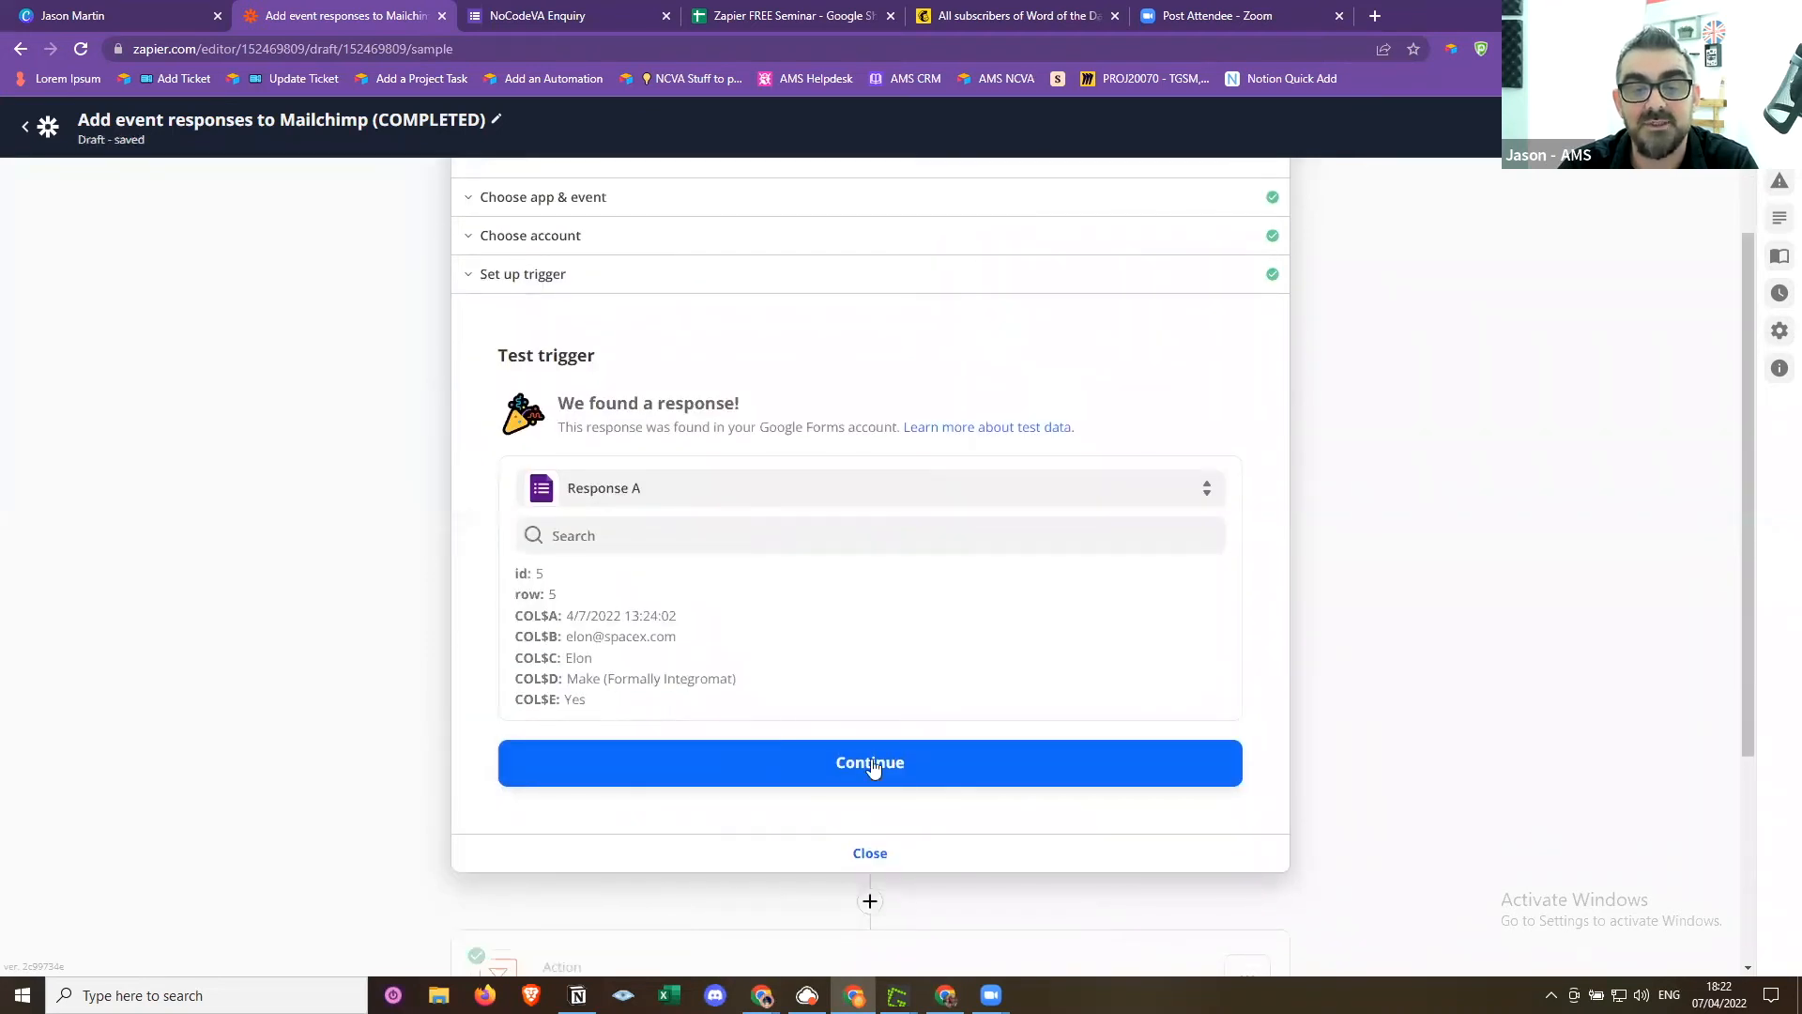
{"action": "left_click", "coordinate": [1093, 742]}
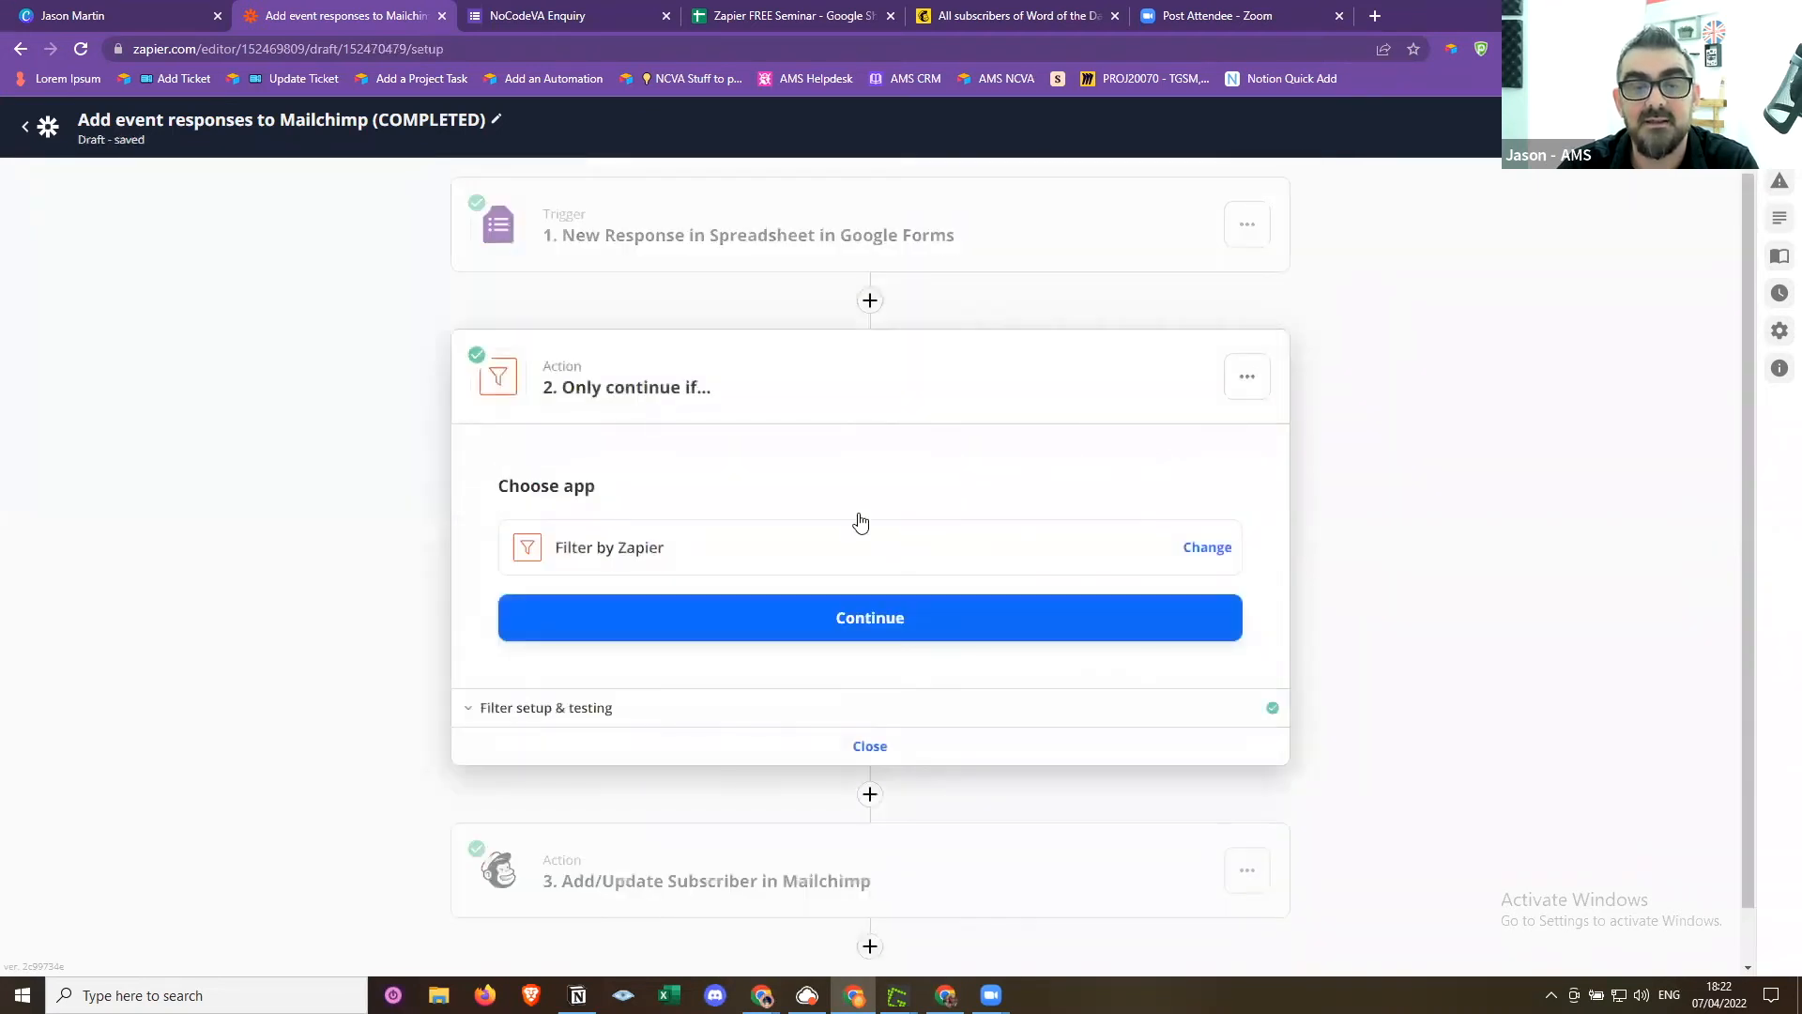
{"action": "left_click", "coordinate": [623, 713]}
{"action": "scroll", "coordinate": [1089, 623], "scroll_direction": "down", "scroll_amount": 2}
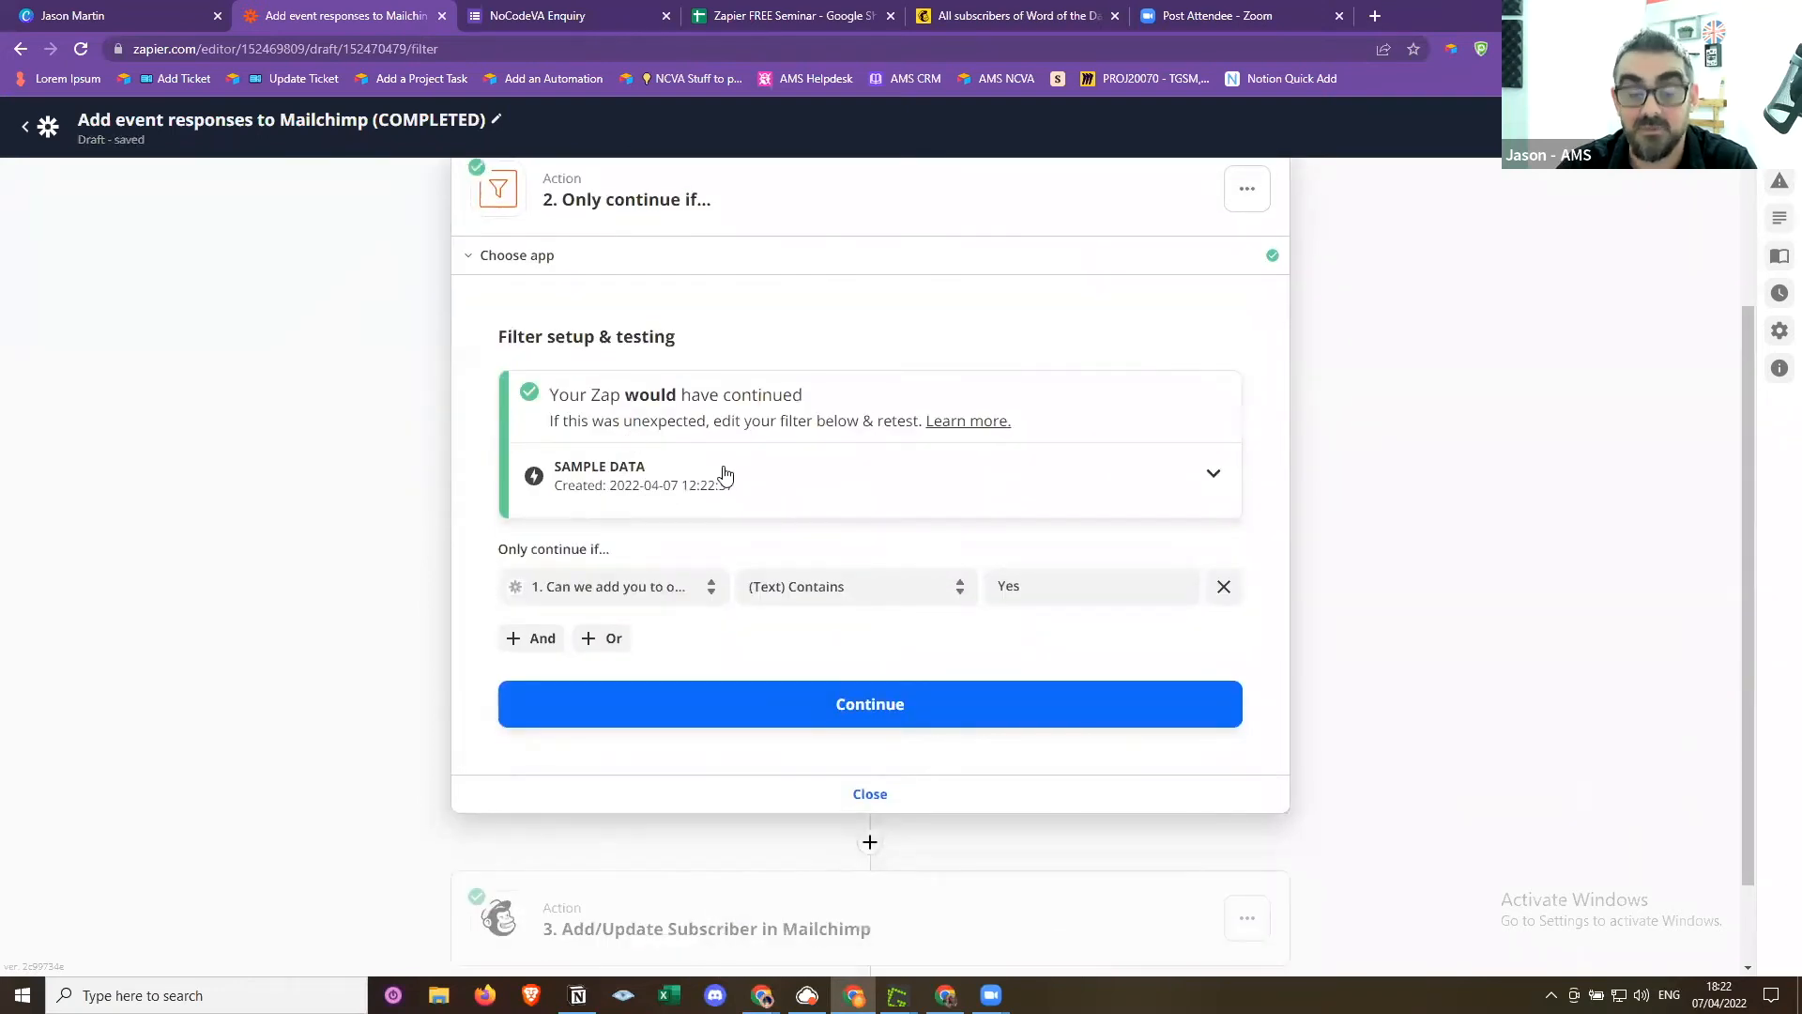
Continue from the filter to the Mailchimp action and close it to show the three-step Zap overview
{"action": "left_click", "coordinate": [861, 699]}
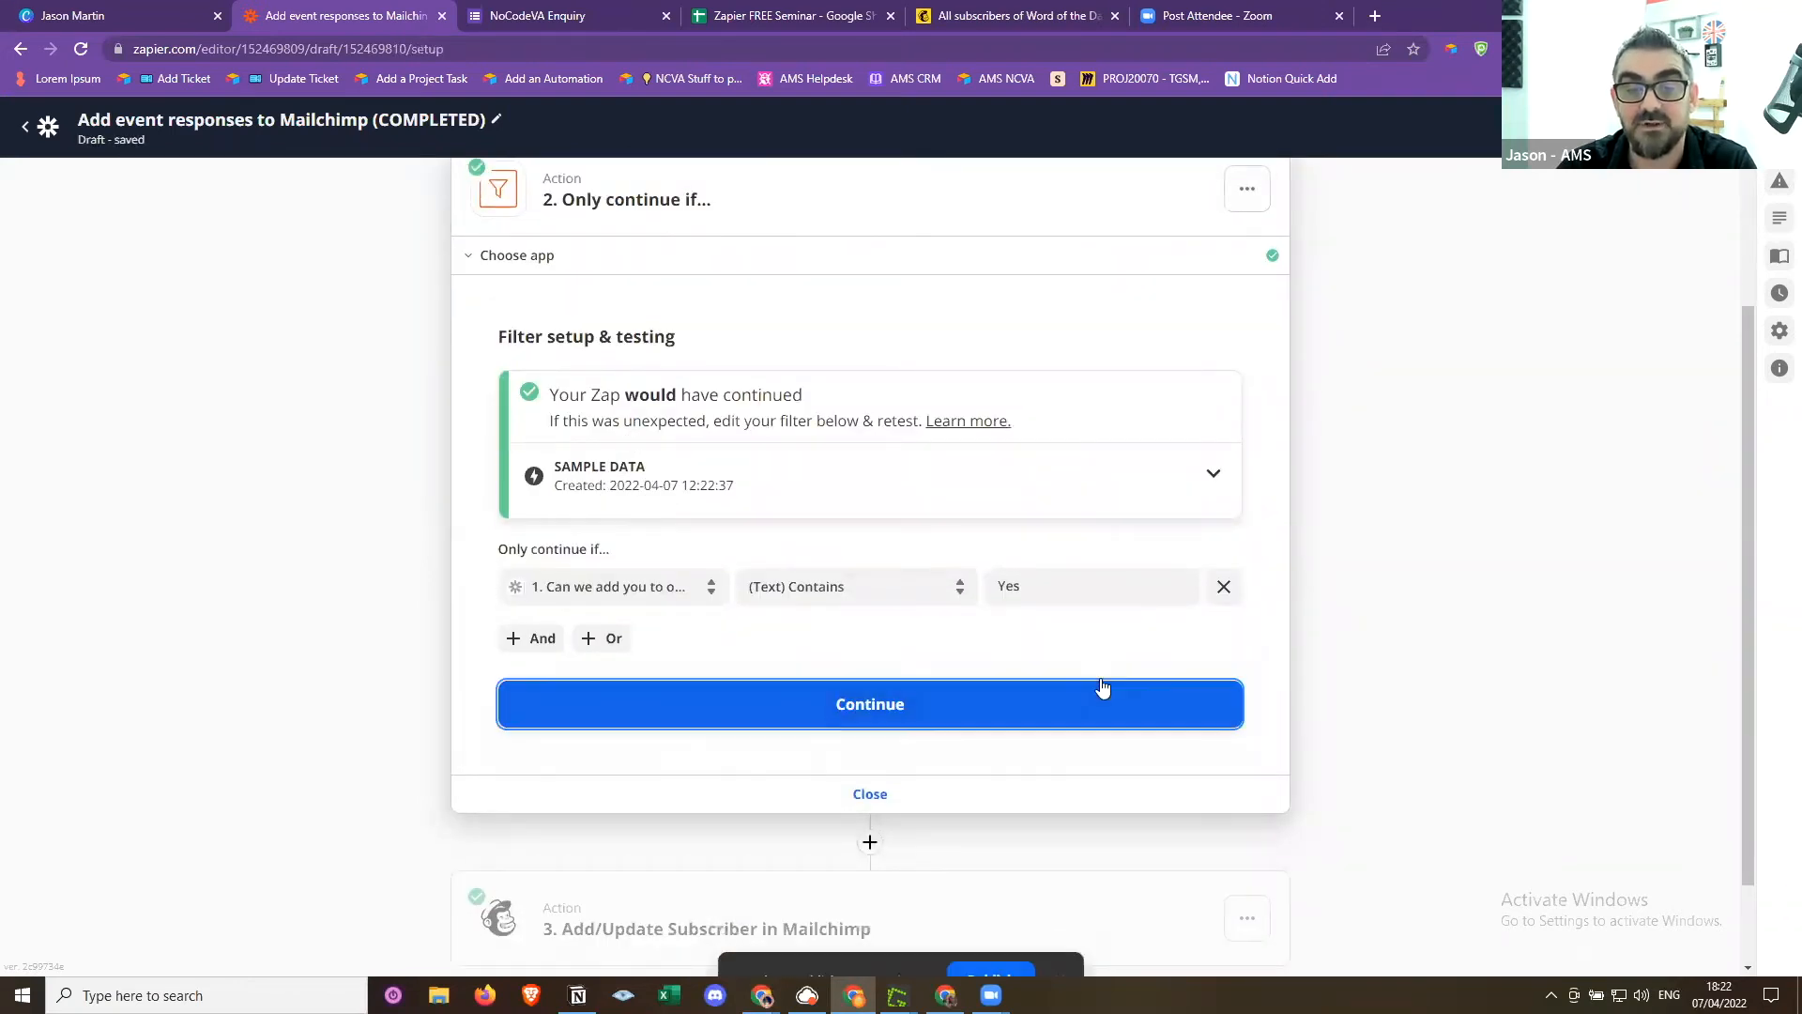
{"action": "scroll", "coordinate": [803, 370], "scroll_direction": "up", "scroll_amount": 2}
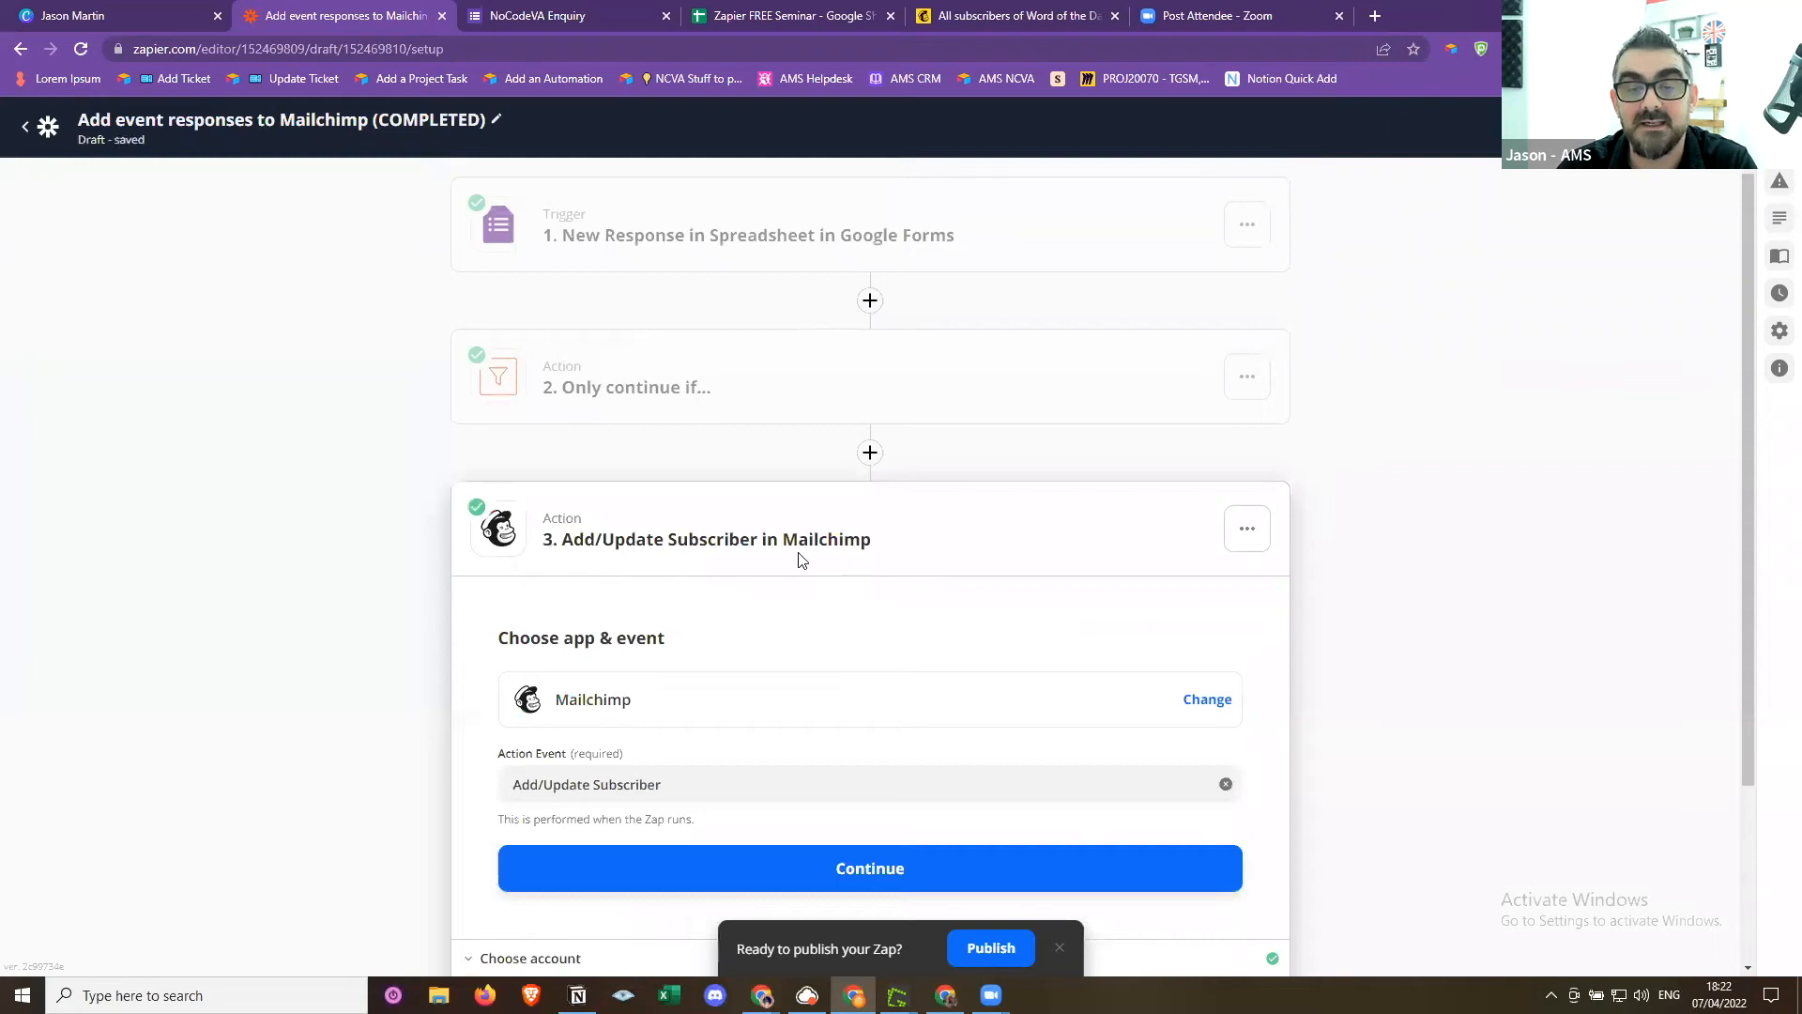
{"action": "scroll", "coordinate": [803, 561], "scroll_direction": "down", "scroll_amount": 1}
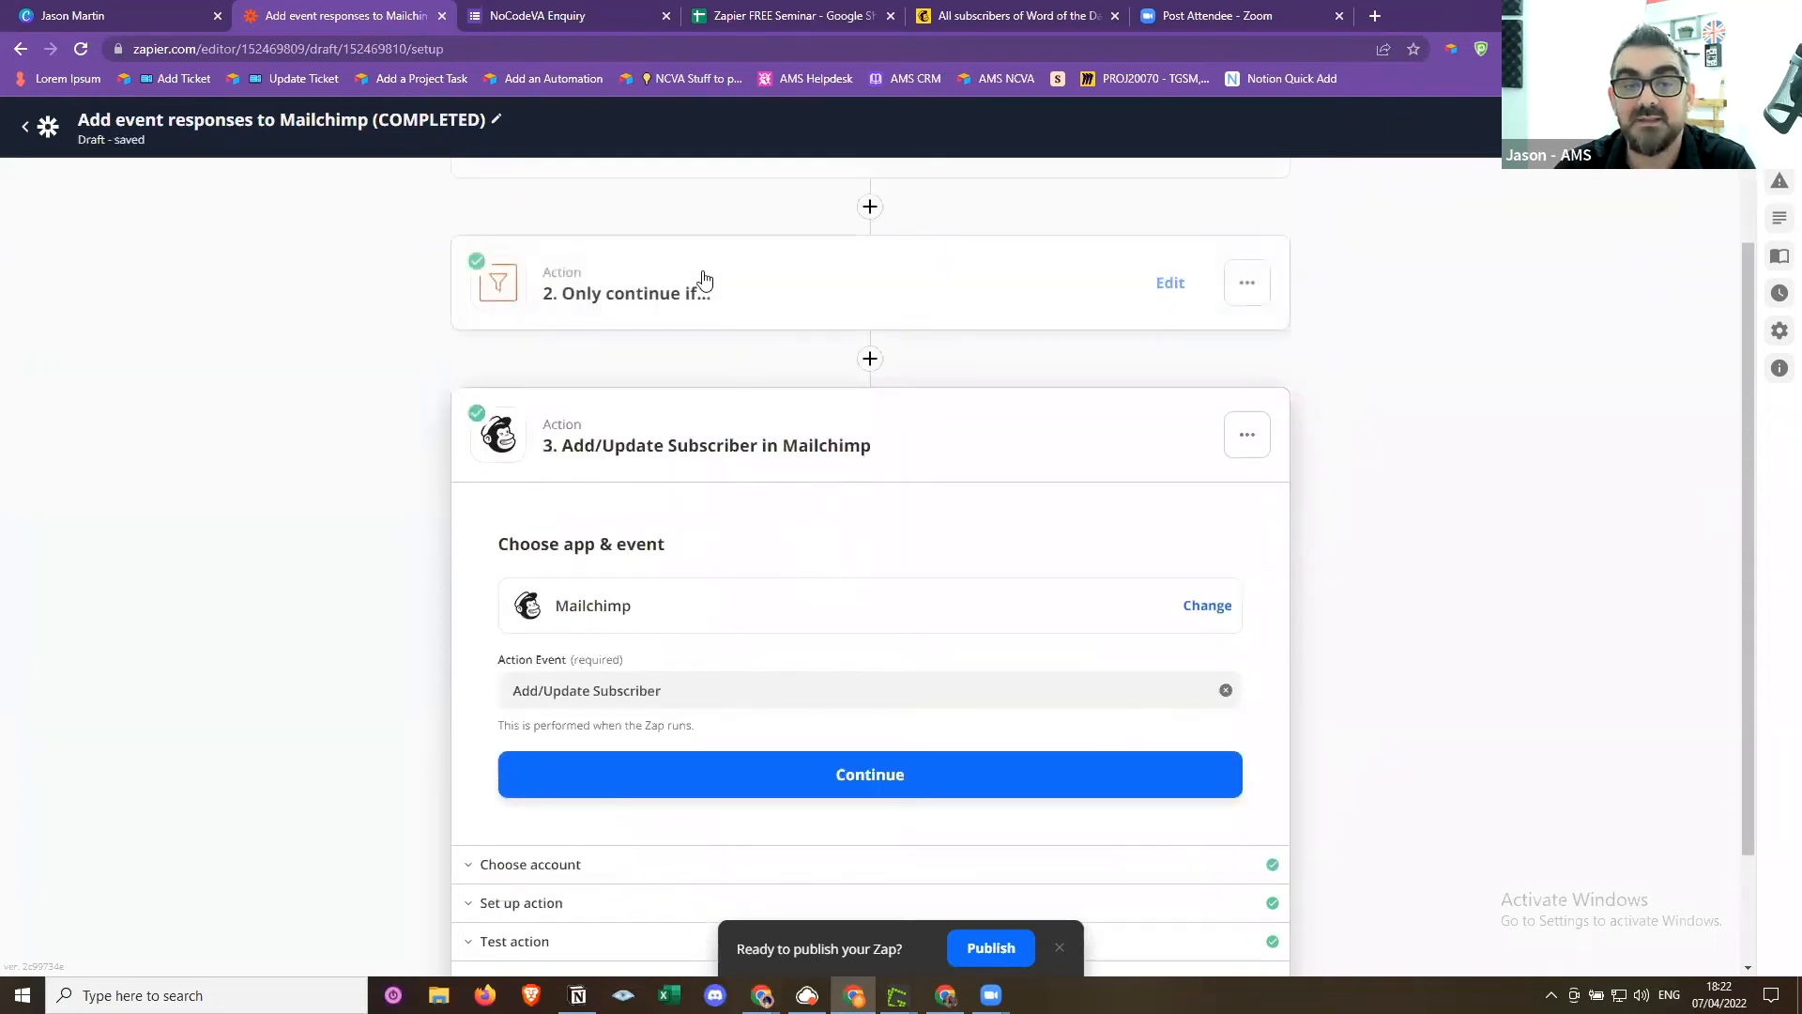
{"action": "scroll", "coordinate": [796, 394], "scroll_direction": "up", "scroll_amount": 1}
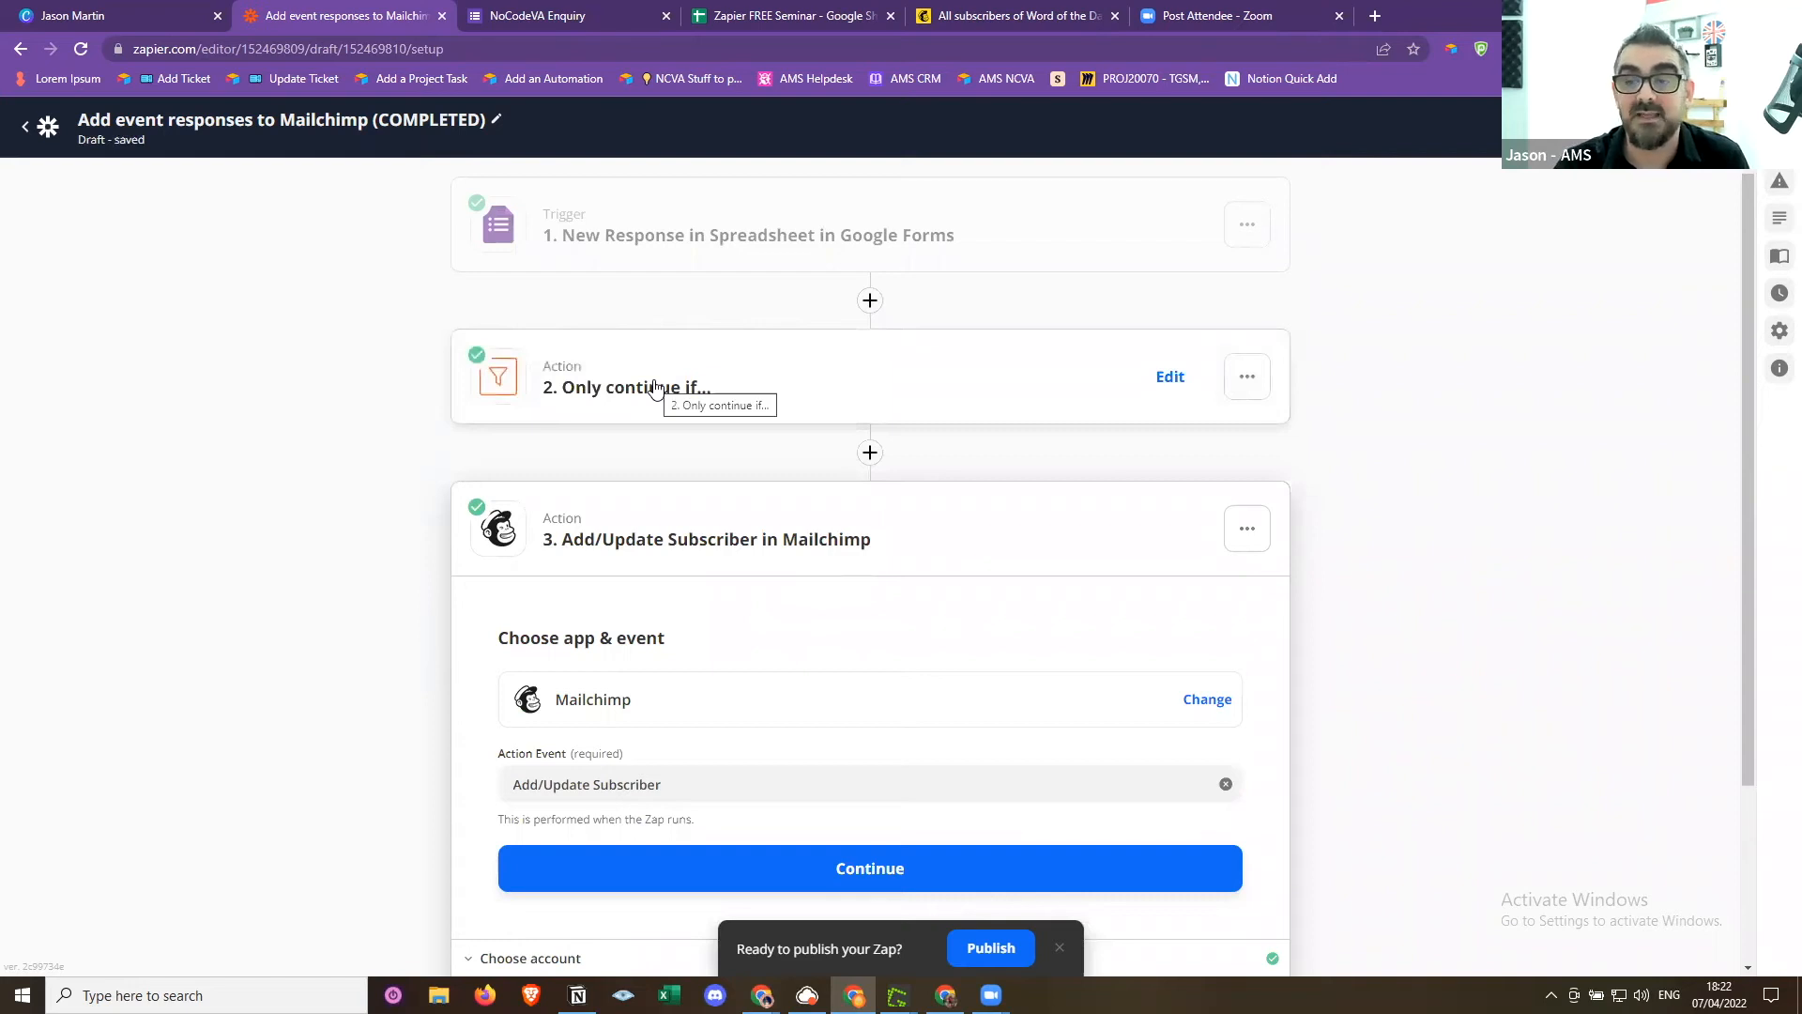
{"action": "scroll", "coordinate": [1255, 616], "scroll_direction": "down", "scroll_amount": 3}
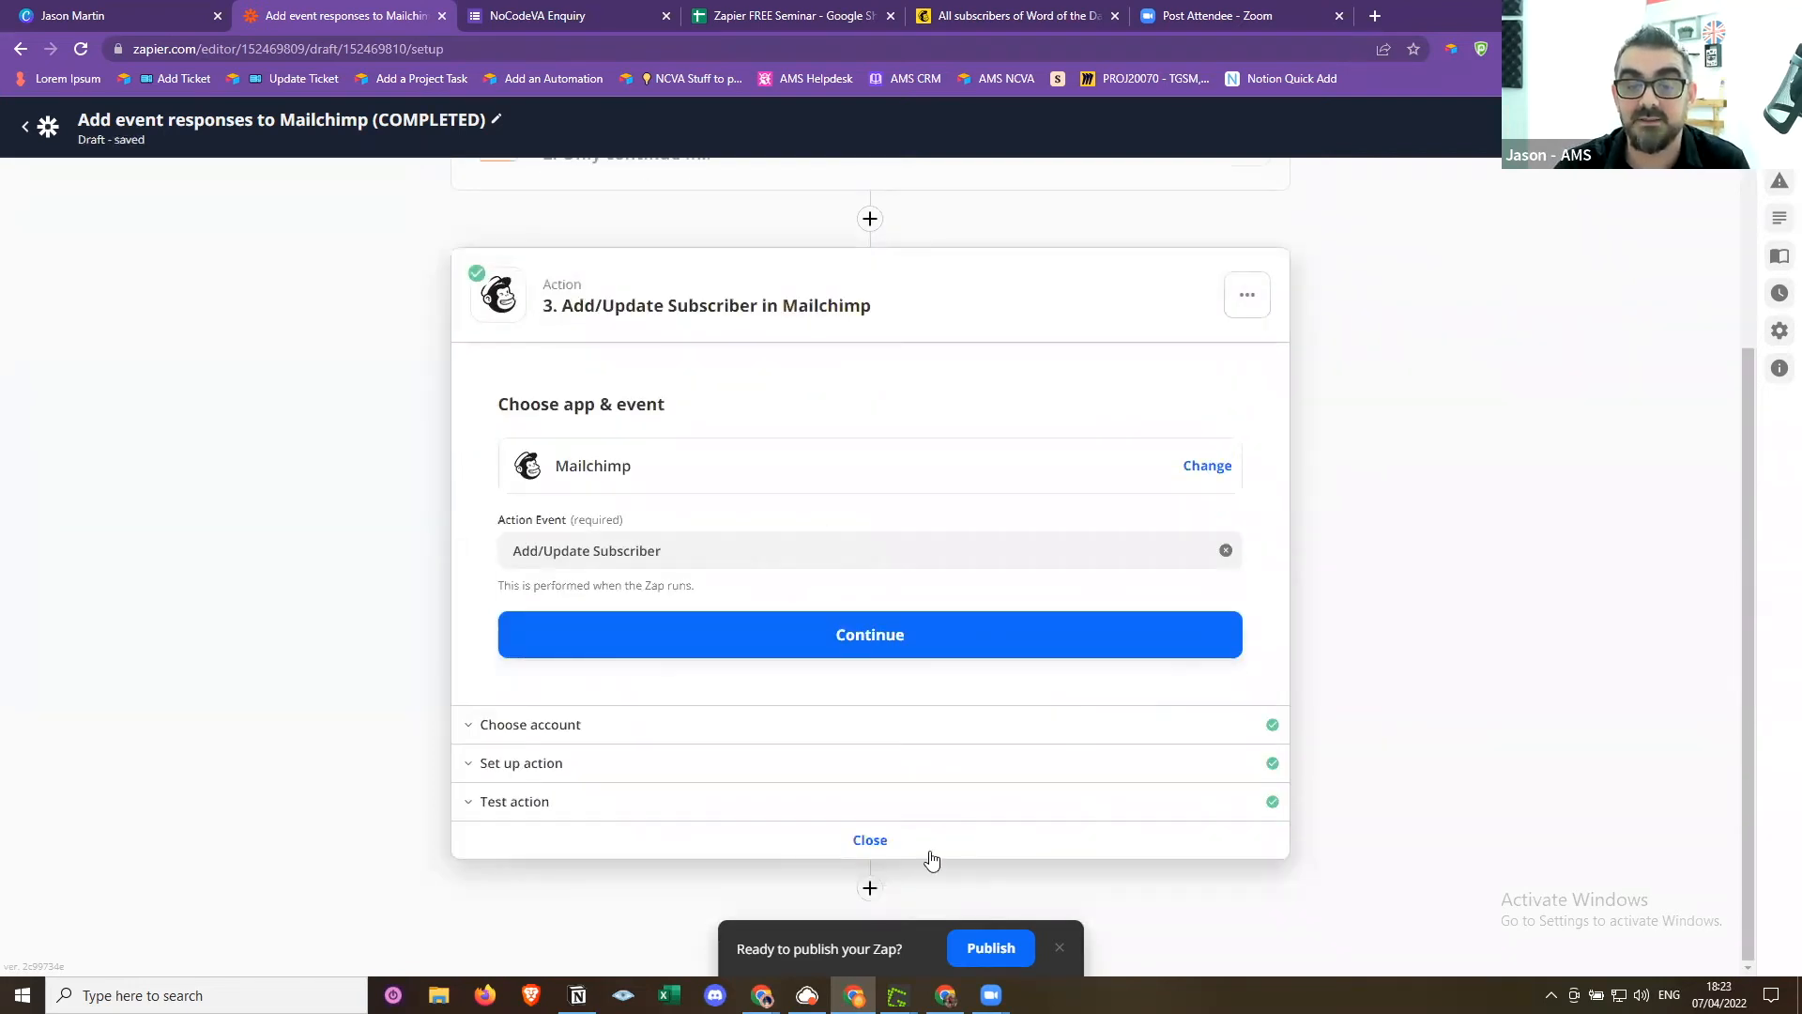
{"action": "left_click", "coordinate": [870, 840]}
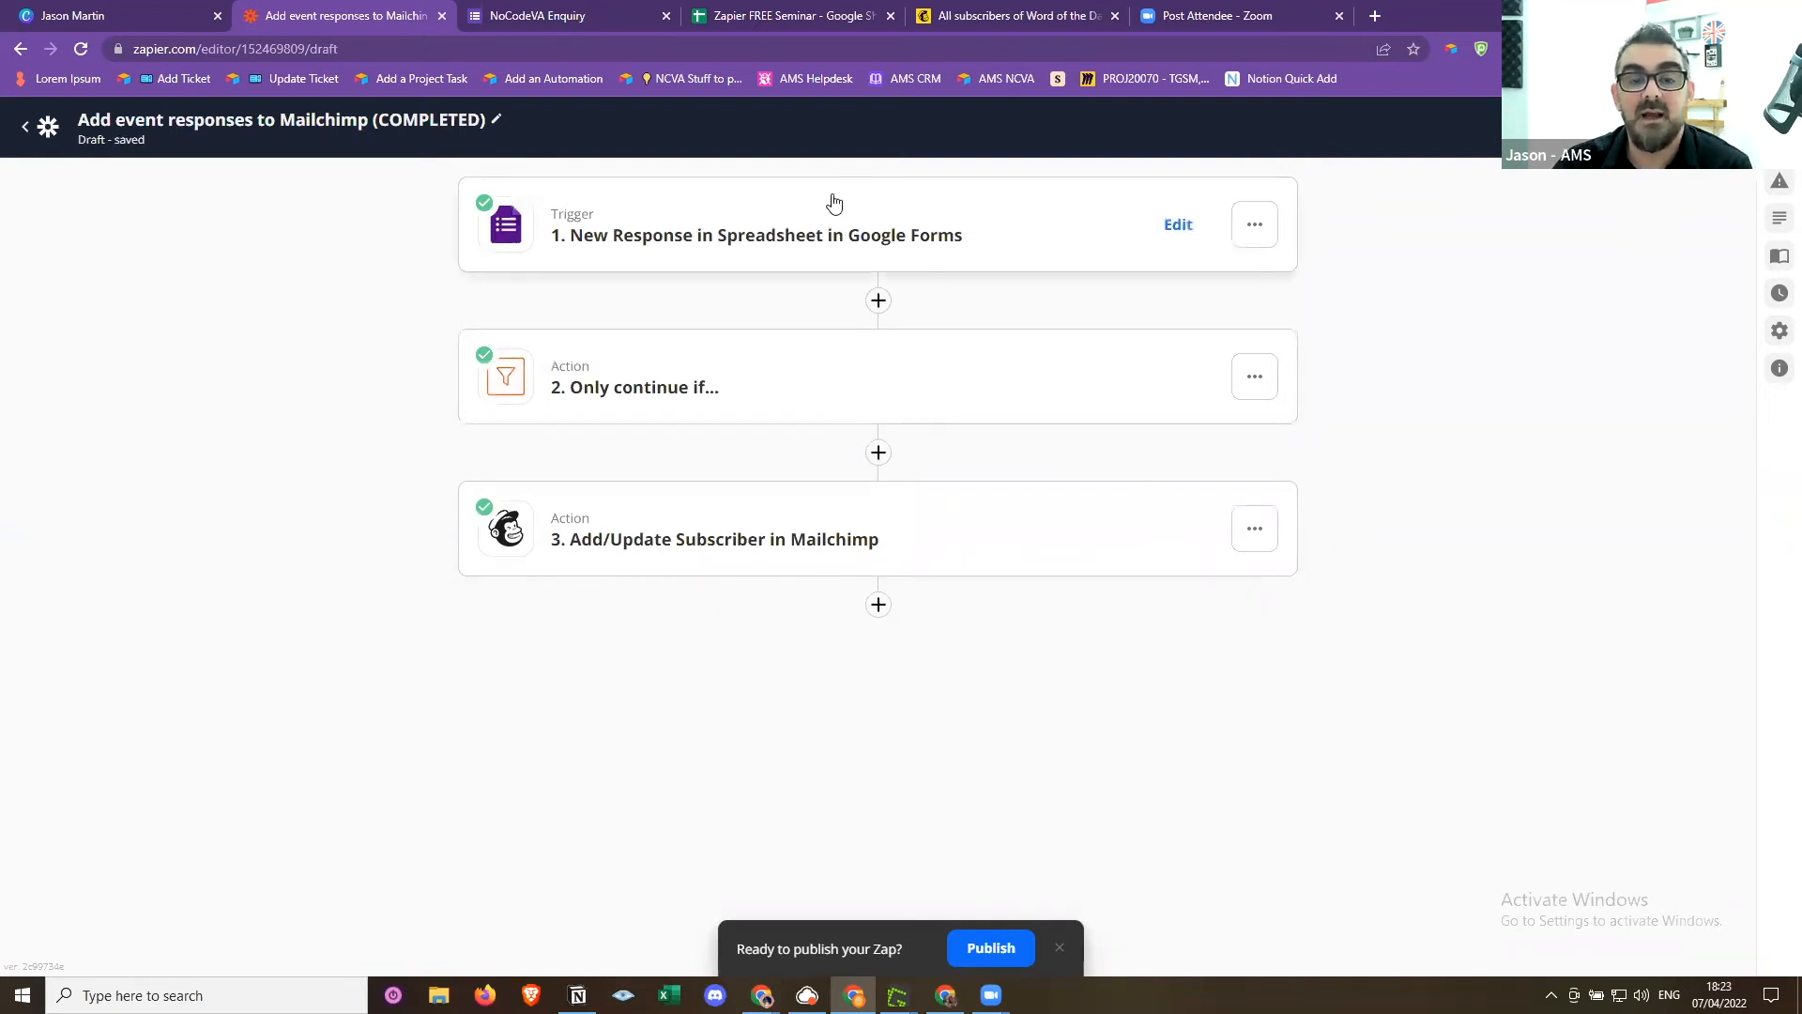
Examine the Added to Mailchimp column in the Zapier FREE Seminar response spreadsheet
{"action": "left_click", "coordinate": [776, 16]}
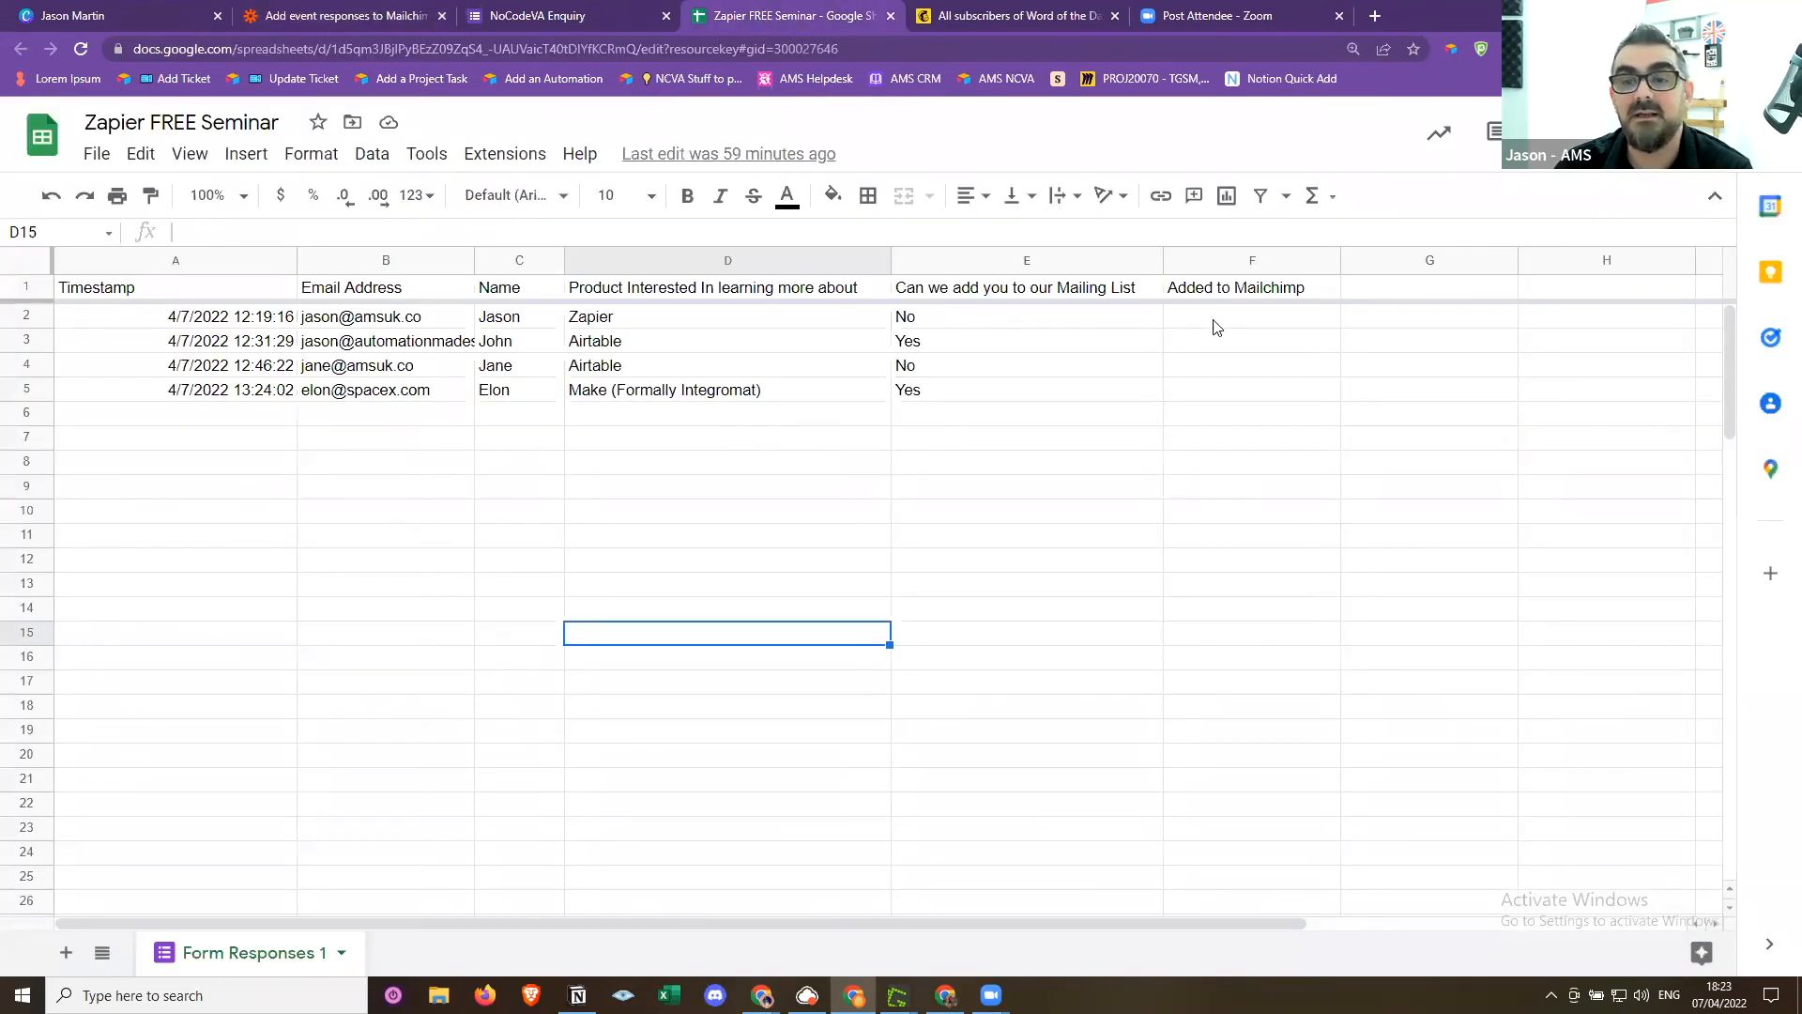
{"action": "left_click", "coordinate": [1223, 318]}
{"action": "left_click", "coordinate": [1235, 342]}
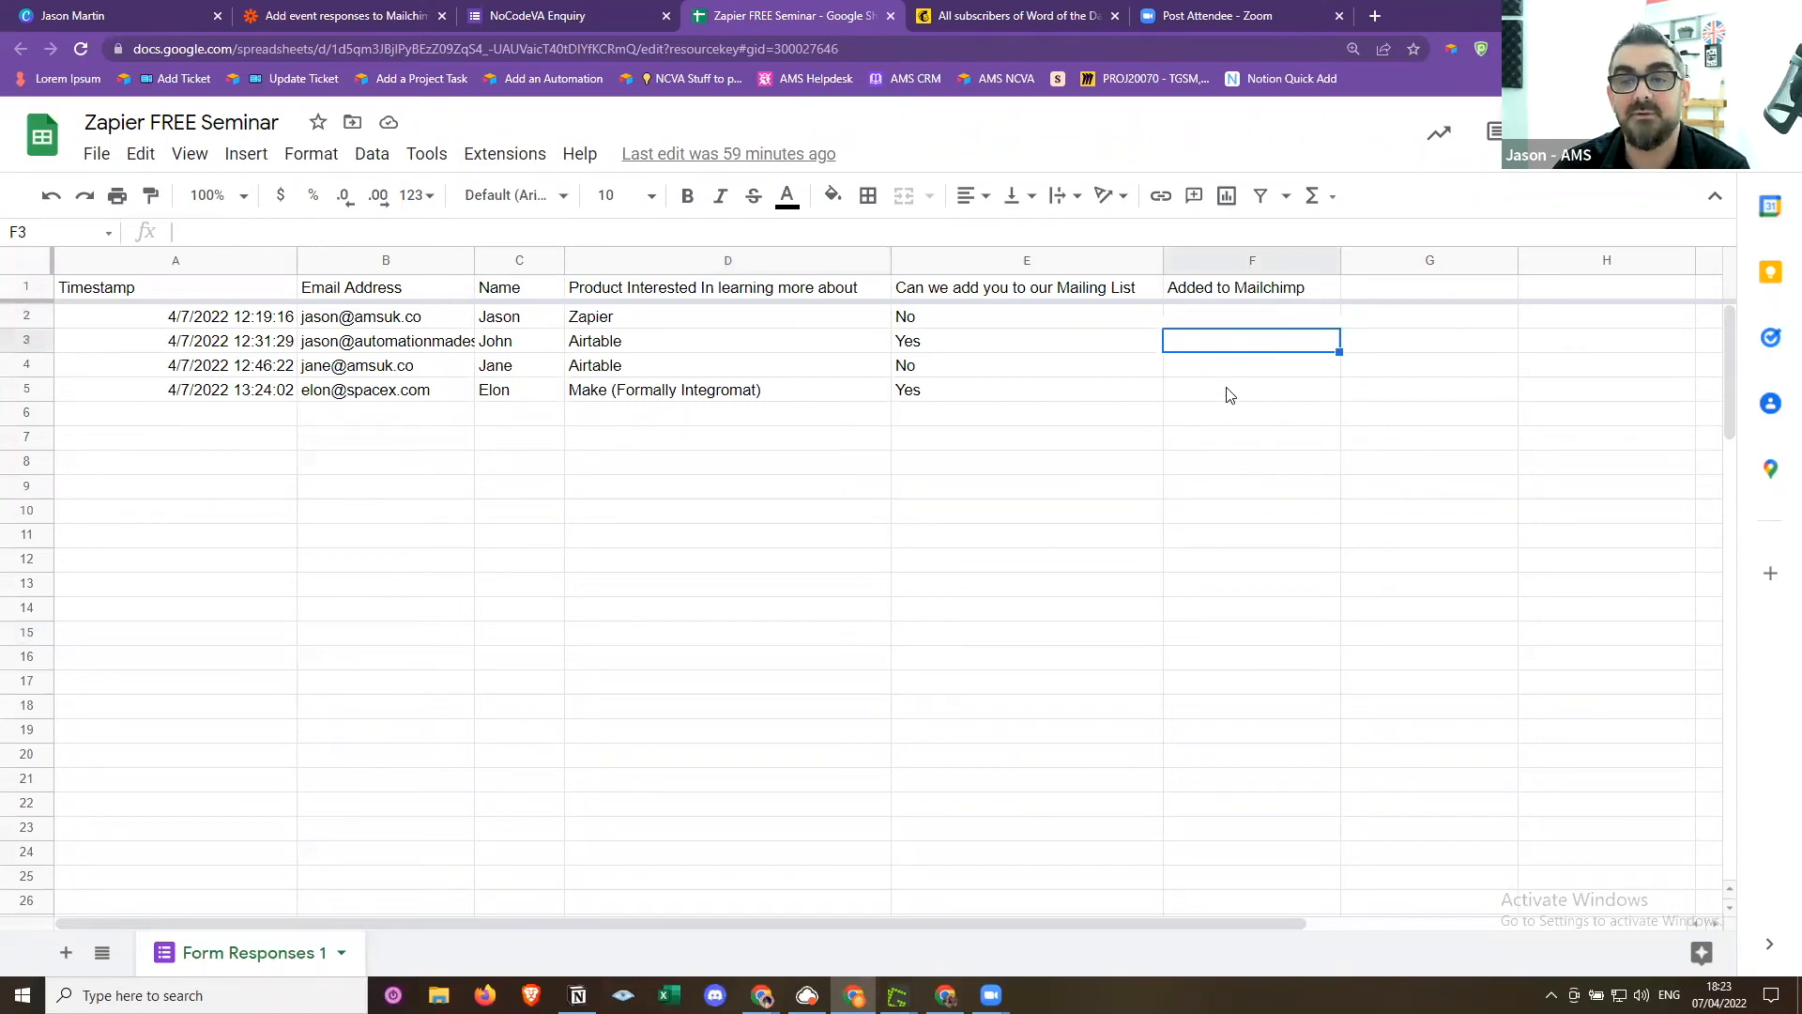
Switch back to the Zap editor and add a Google Sheets action after the Mailchimp step
{"action": "left_click", "coordinate": [291, 13]}
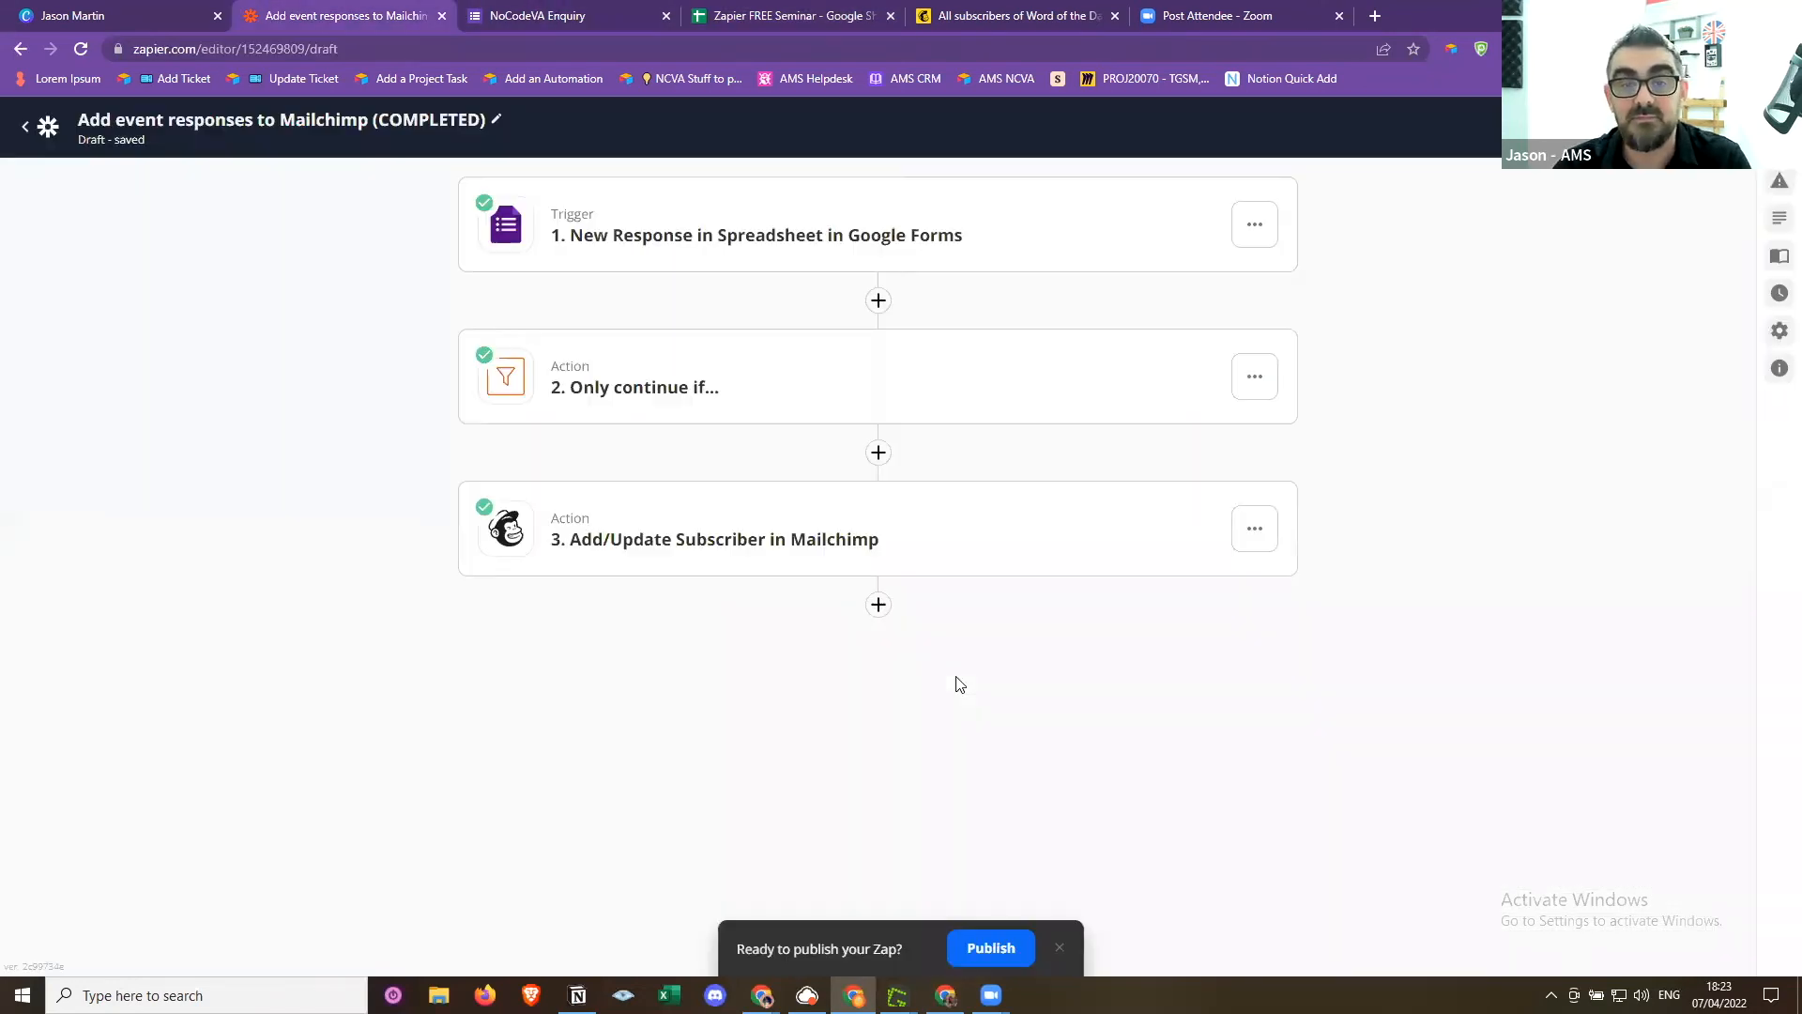
{"action": "left_click", "coordinate": [879, 606]}
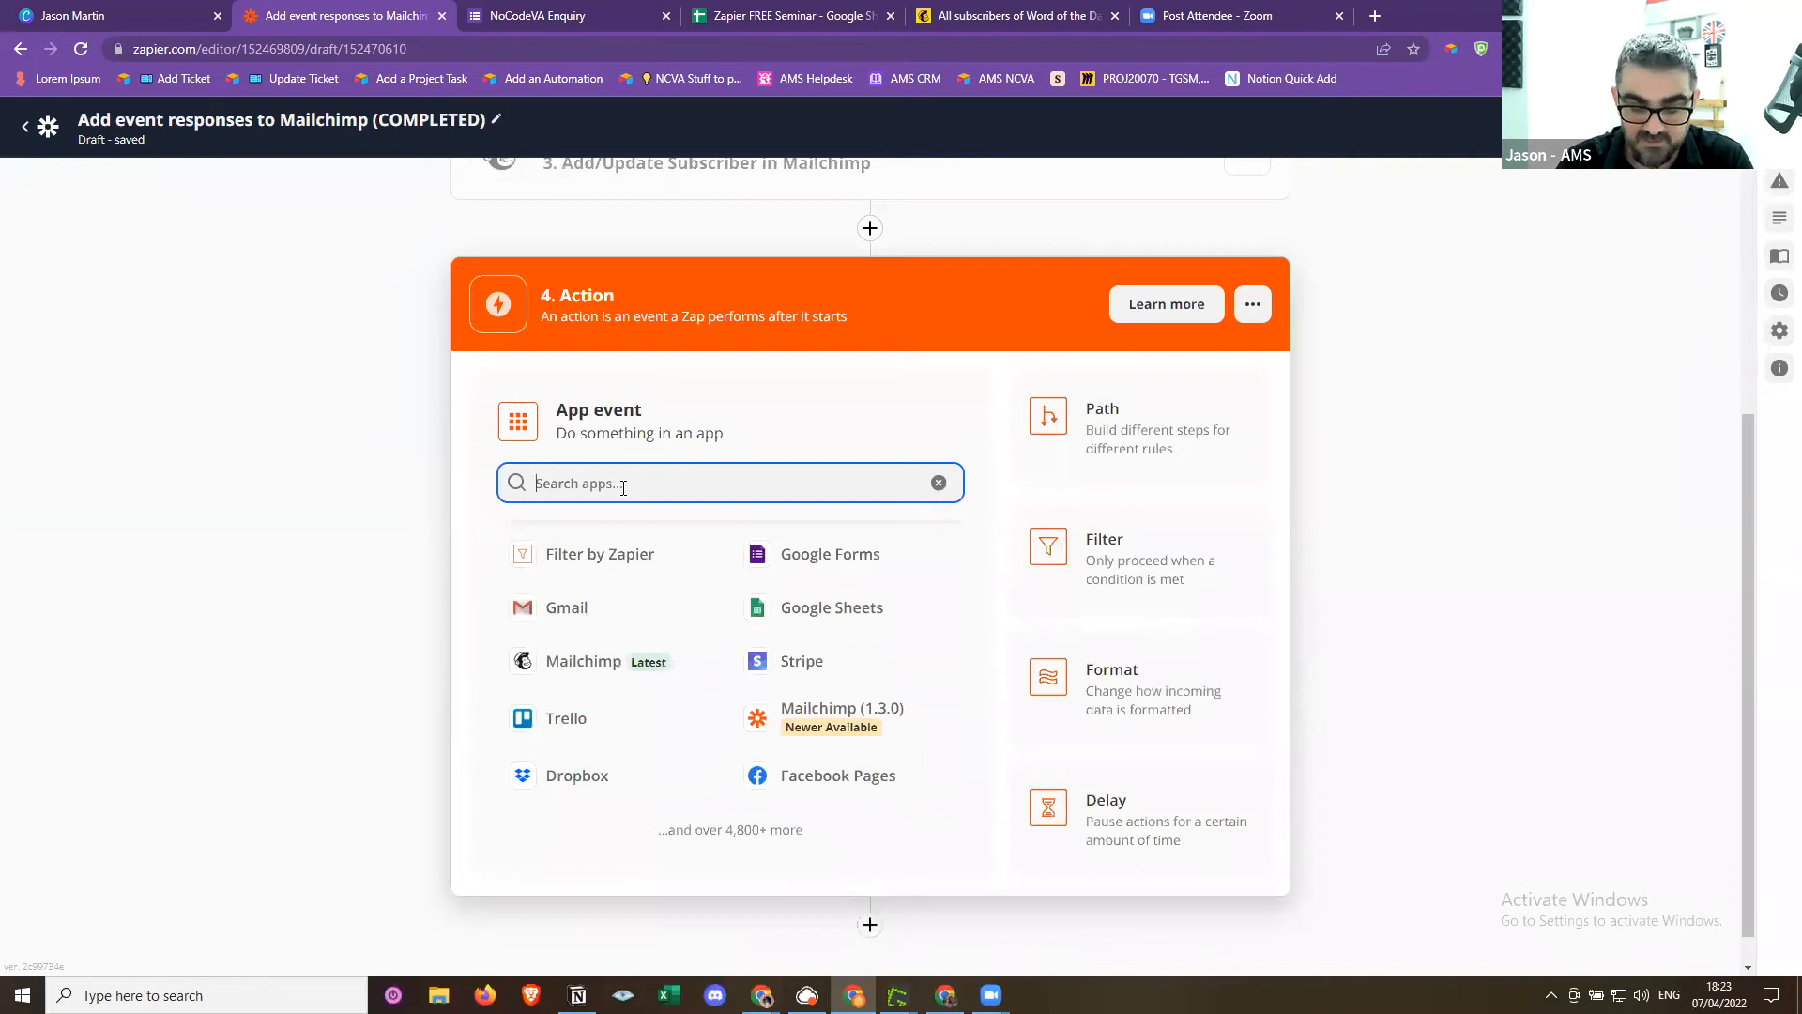
{"action": "type", "text": "sheet"}
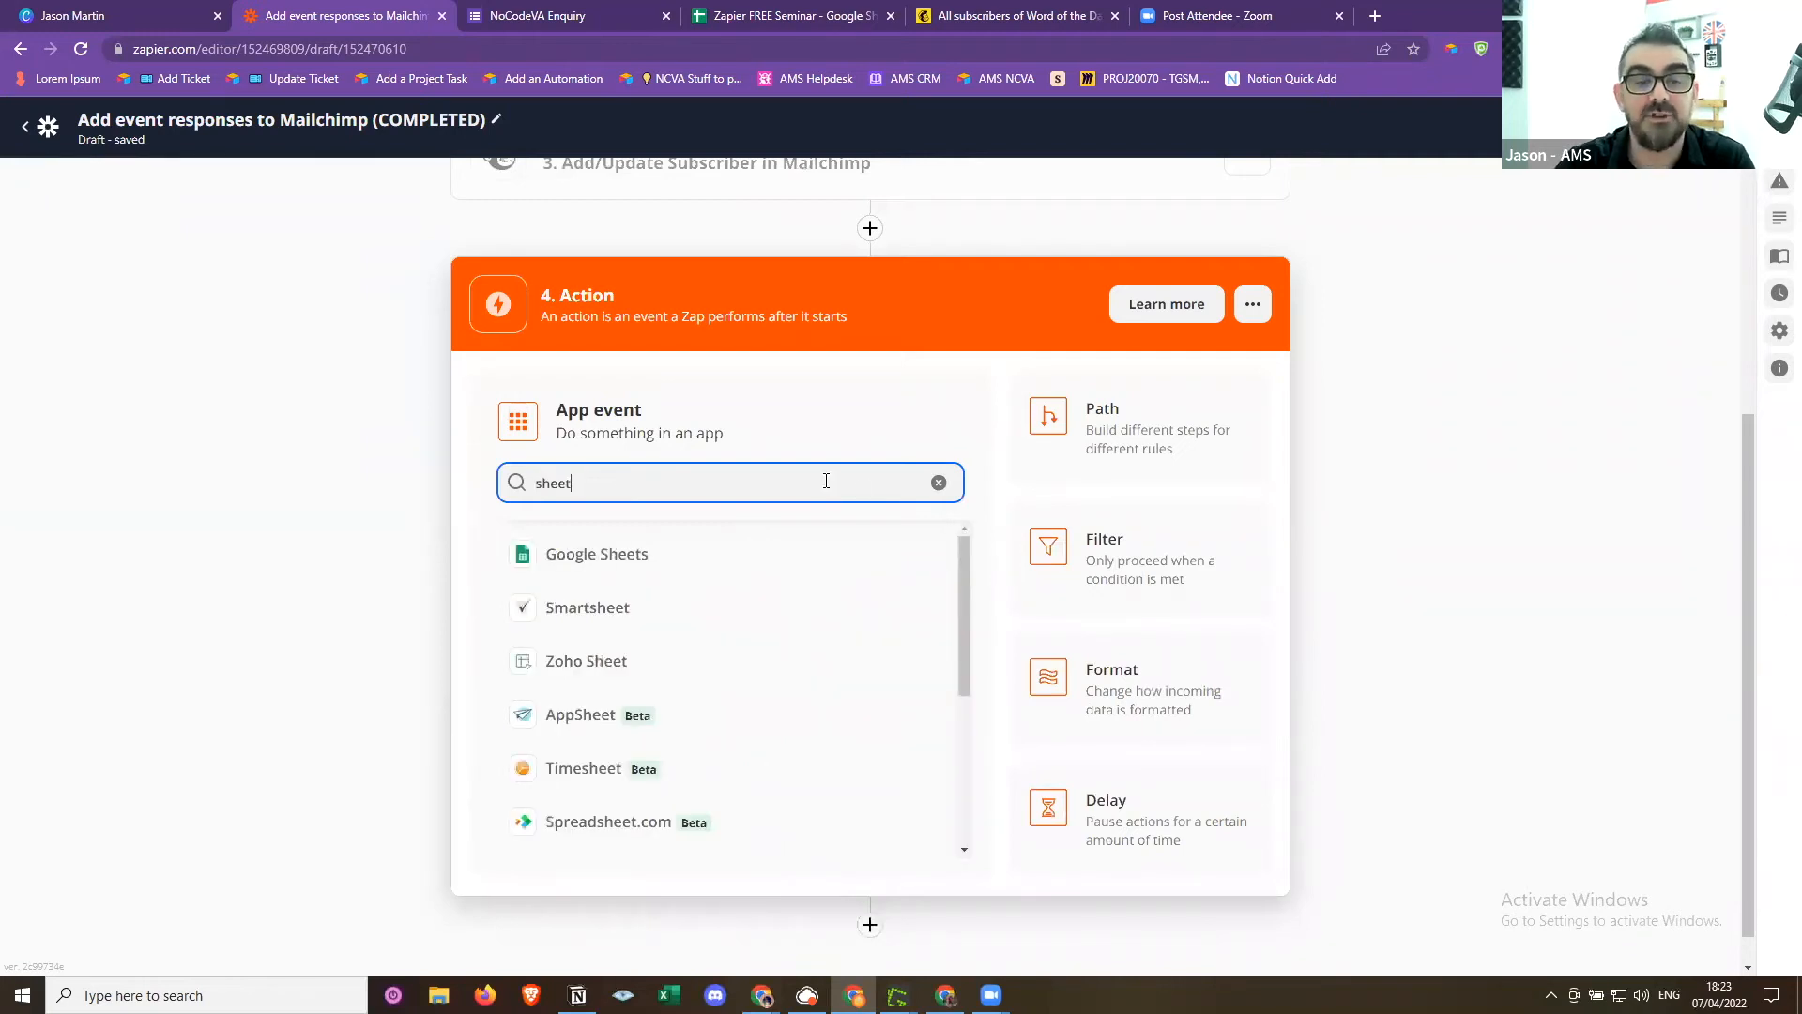
{"action": "left_click", "coordinate": [679, 568]}
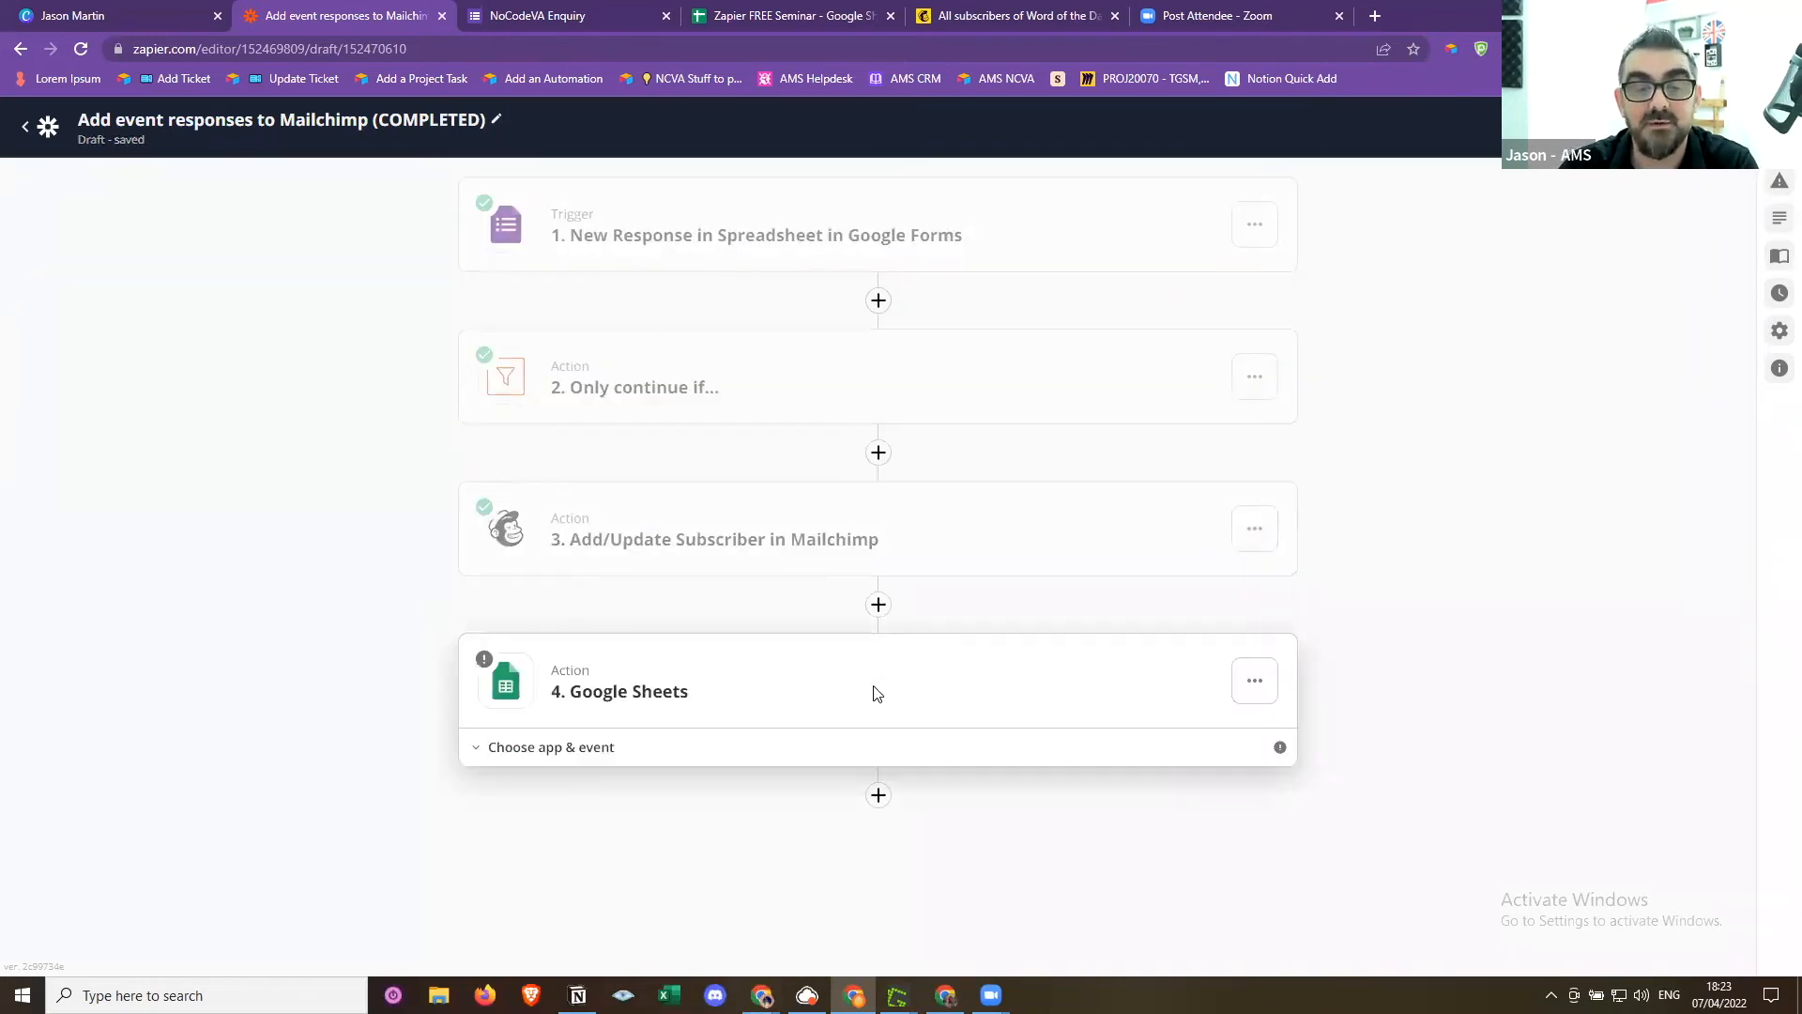
Set the Google Sheets action event to Update Spreadsheet Row and continue to the account selection
{"action": "left_click", "coordinate": [912, 738]}
{"action": "scroll", "coordinate": [926, 660], "scroll_direction": "down", "scroll_amount": 2}
{"action": "scroll", "coordinate": [966, 657], "scroll_direction": "up", "scroll_amount": 2}
{"action": "scroll", "coordinate": [951, 799], "scroll_direction": "down", "scroll_amount": 2}
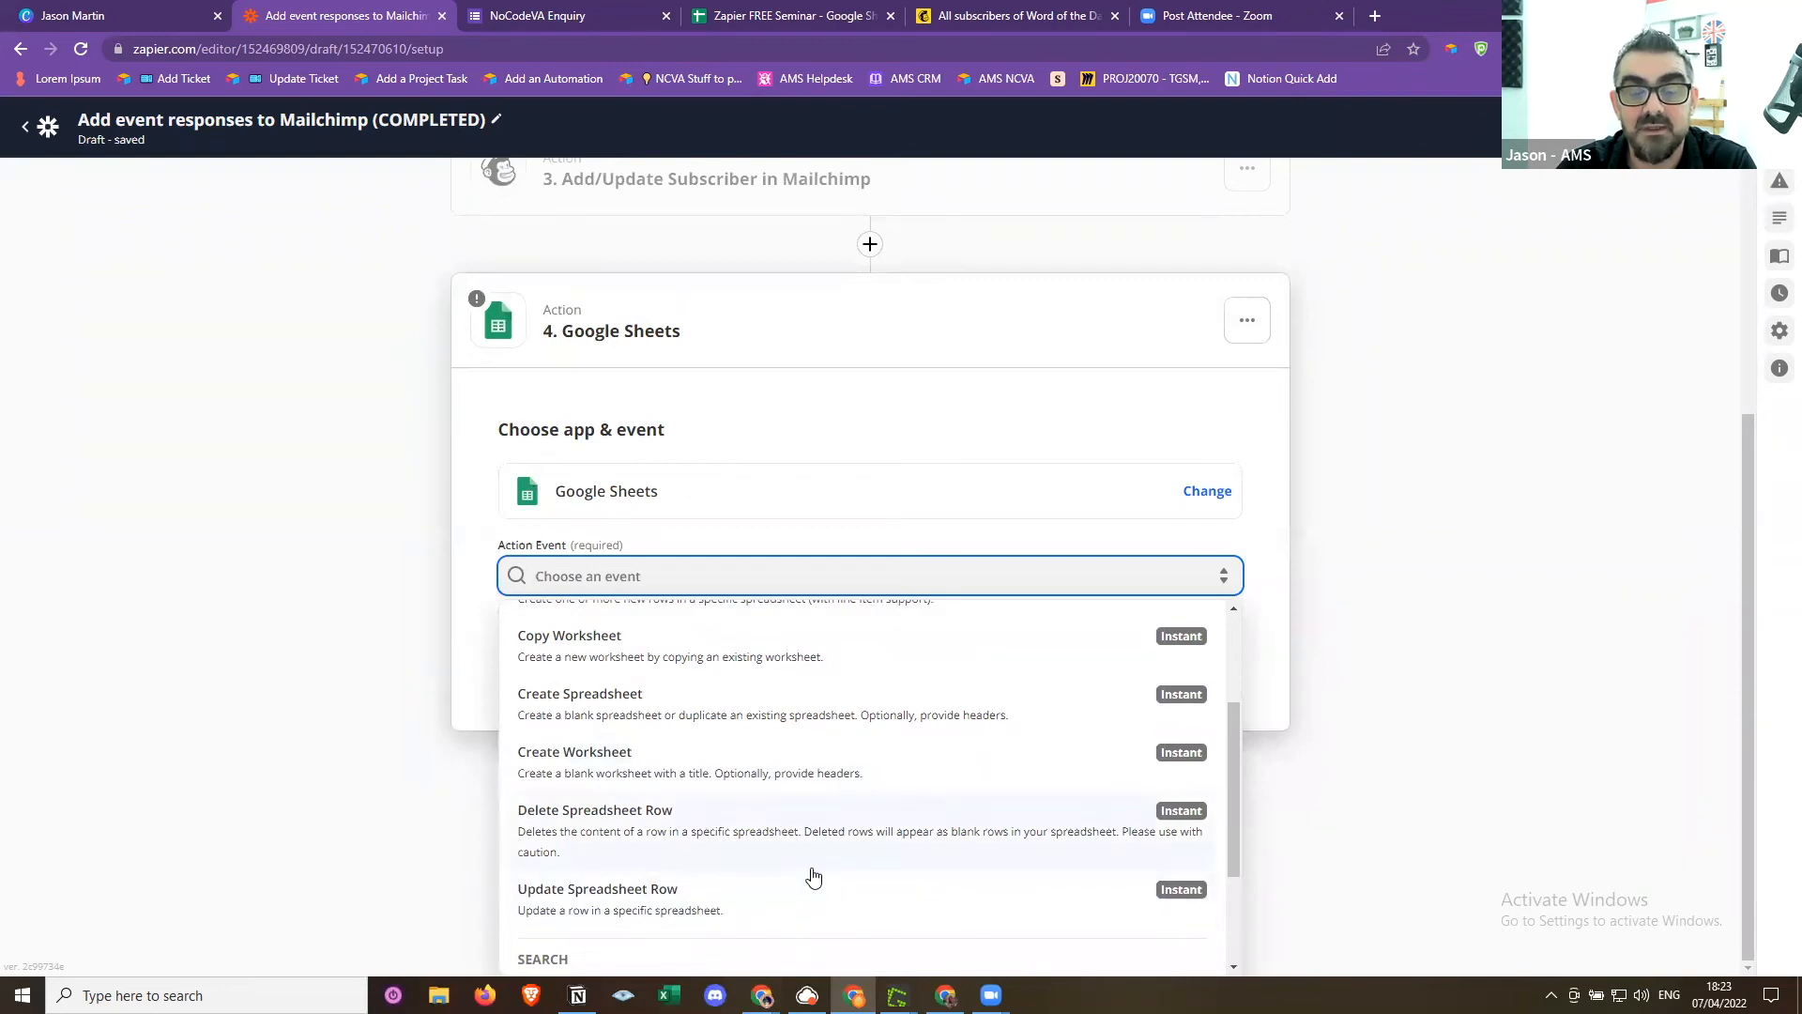
{"action": "scroll", "coordinate": [808, 873], "scroll_direction": "down", "scroll_amount": 2}
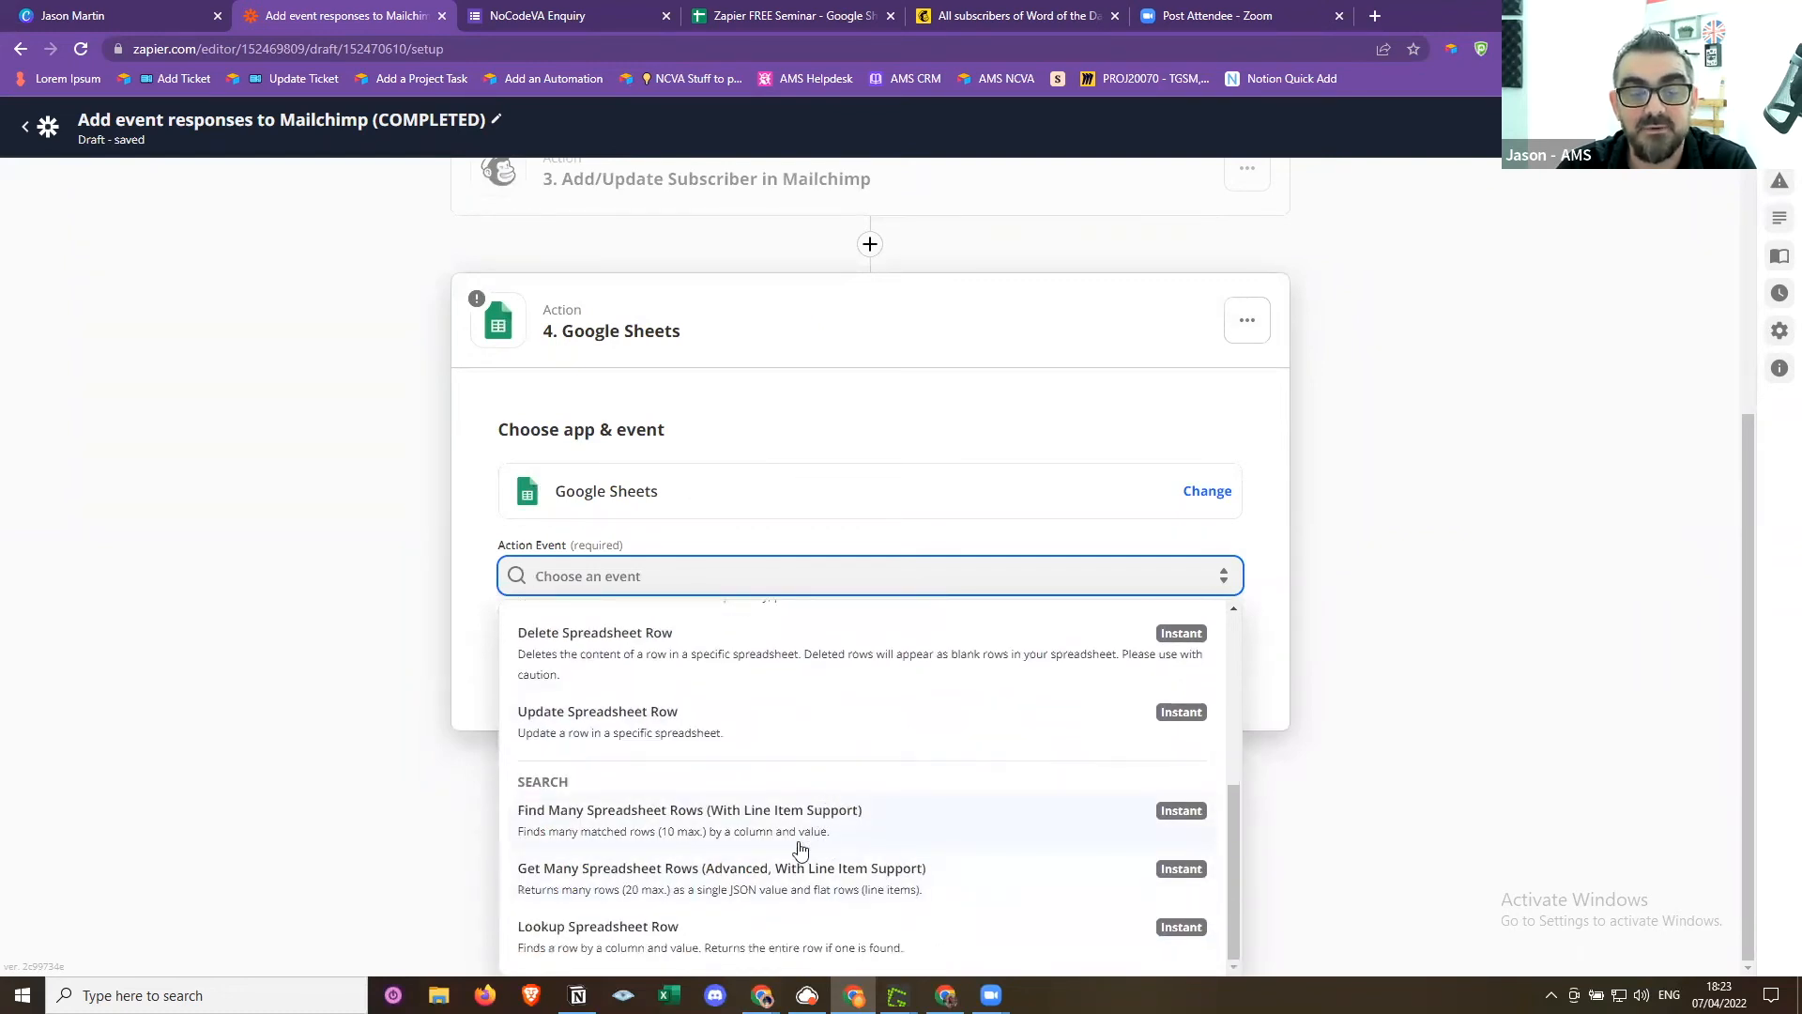
{"action": "scroll", "coordinate": [798, 848], "scroll_direction": "up", "scroll_amount": 4}
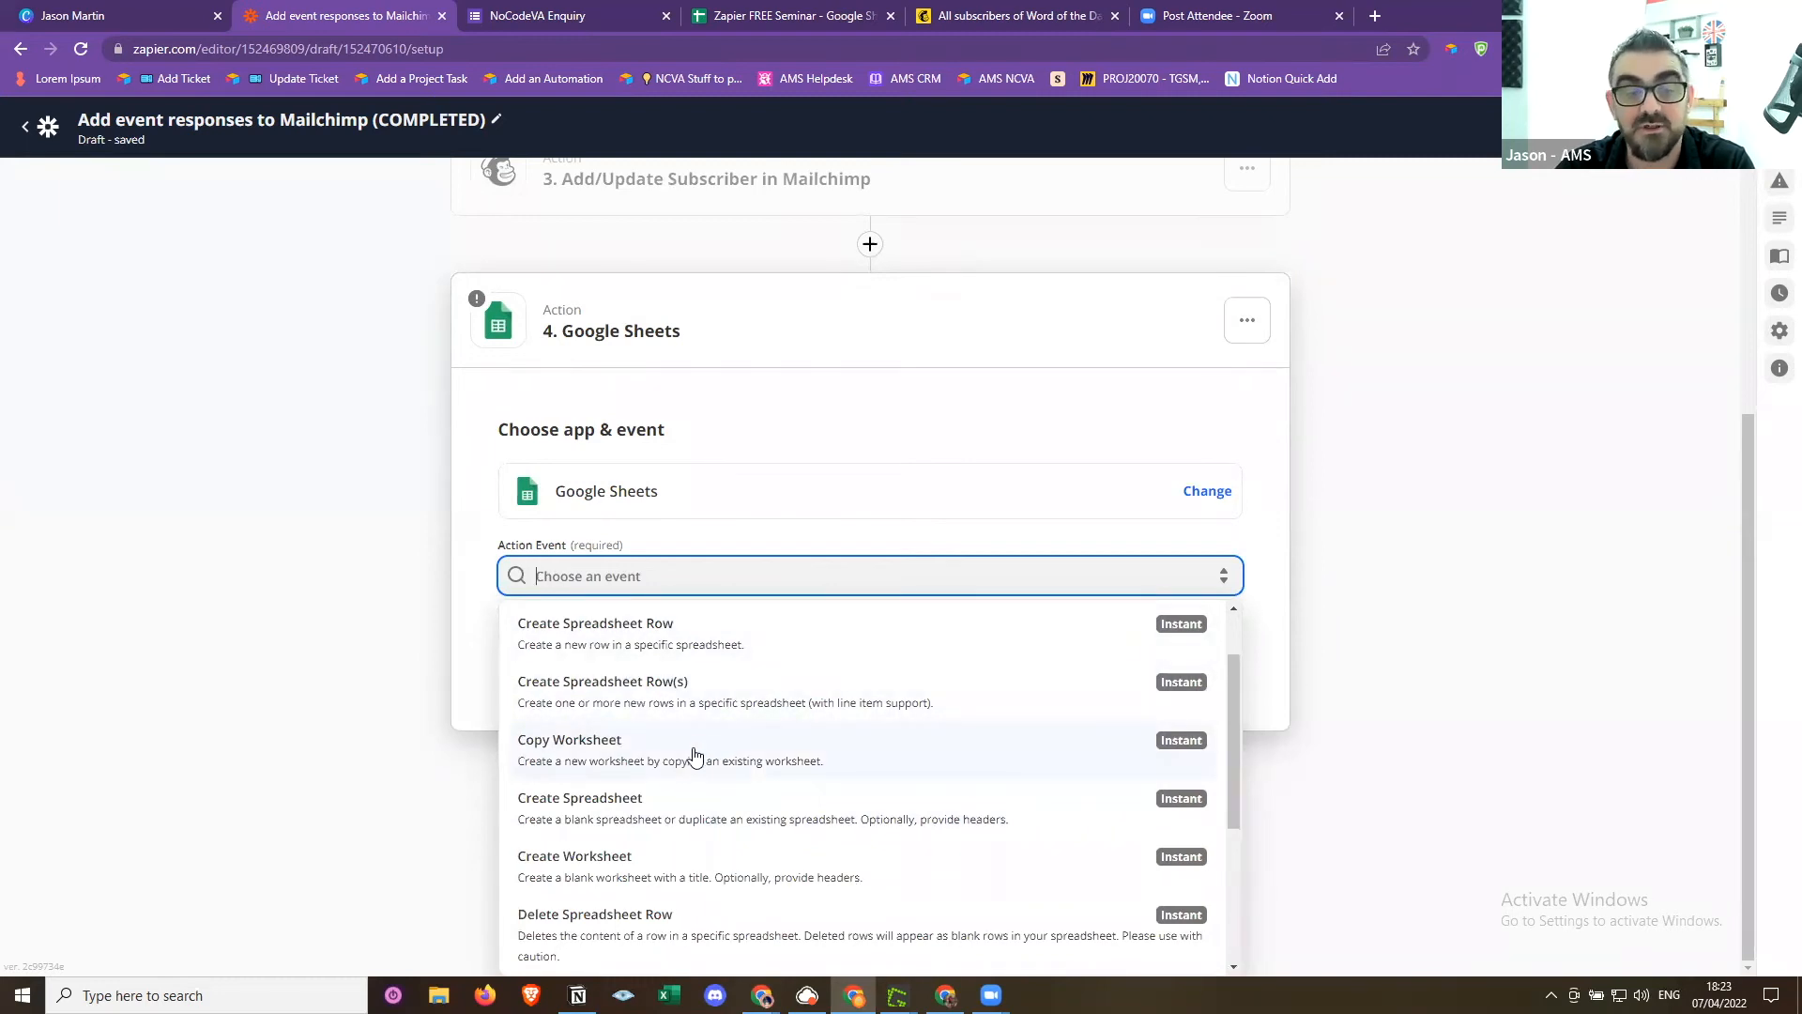
{"action": "scroll", "coordinate": [805, 820], "scroll_direction": "down", "scroll_amount": 2}
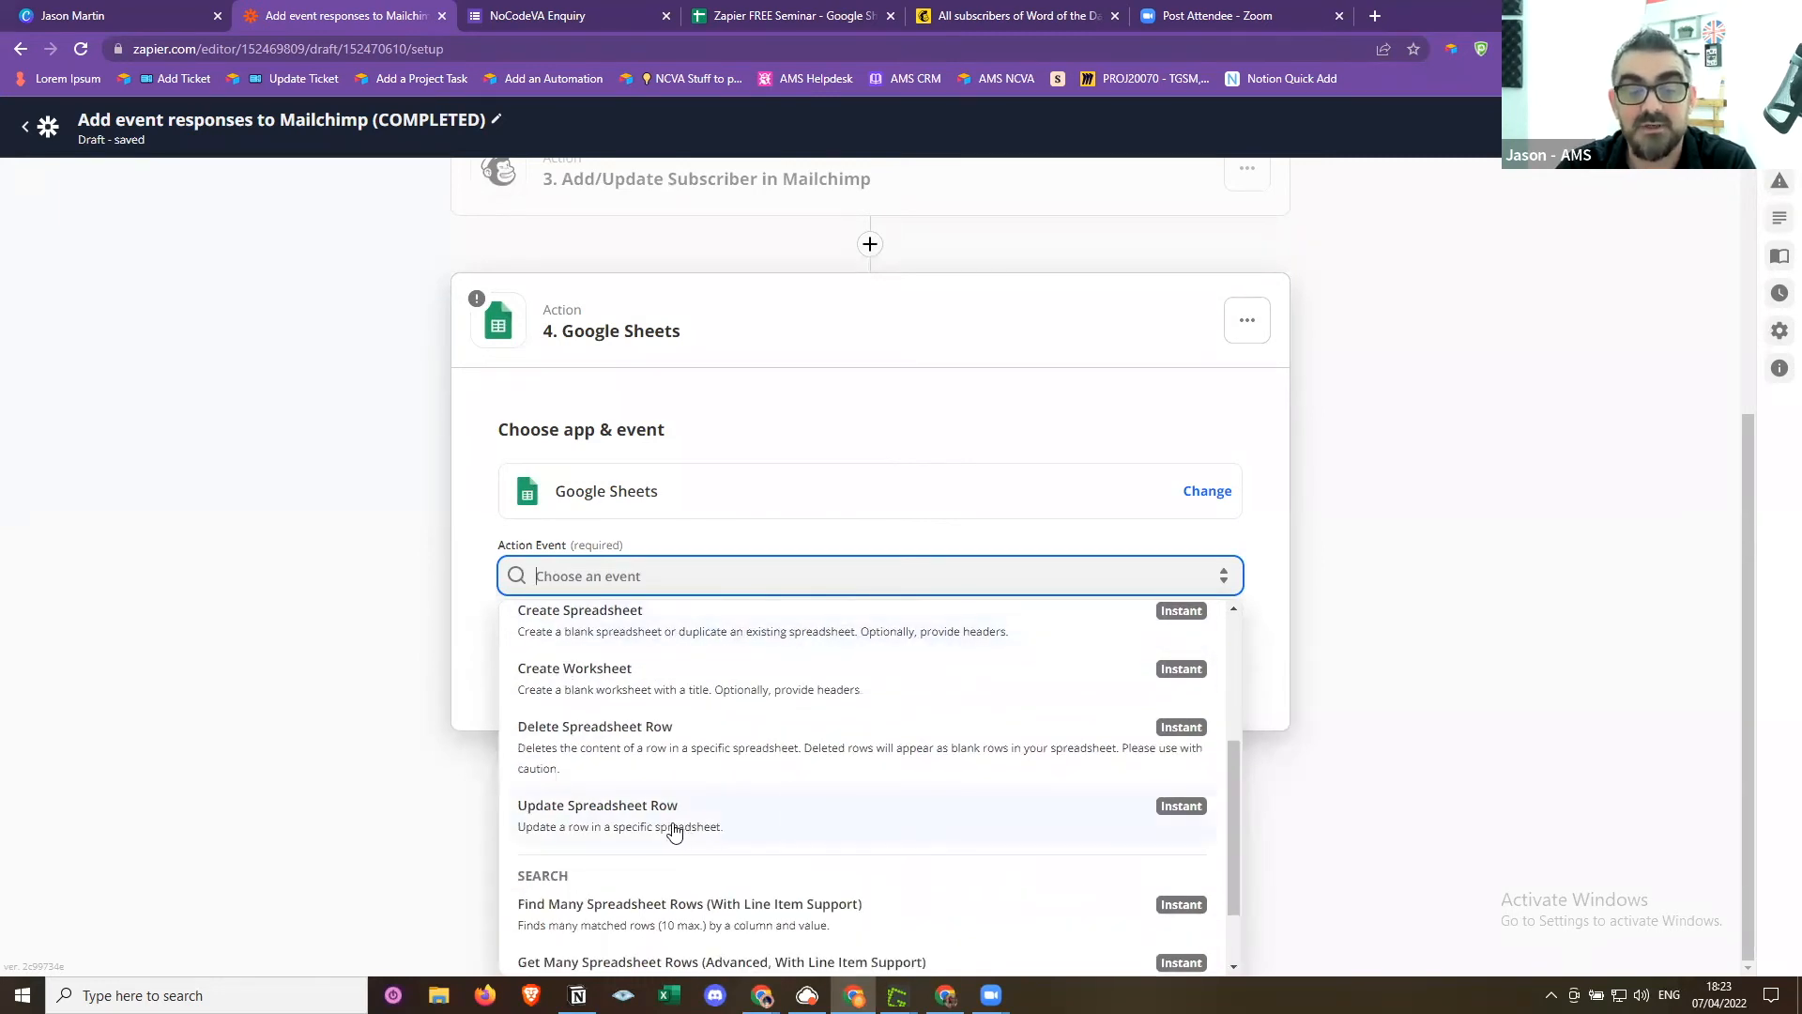
{"action": "left_click", "coordinate": [674, 831]}
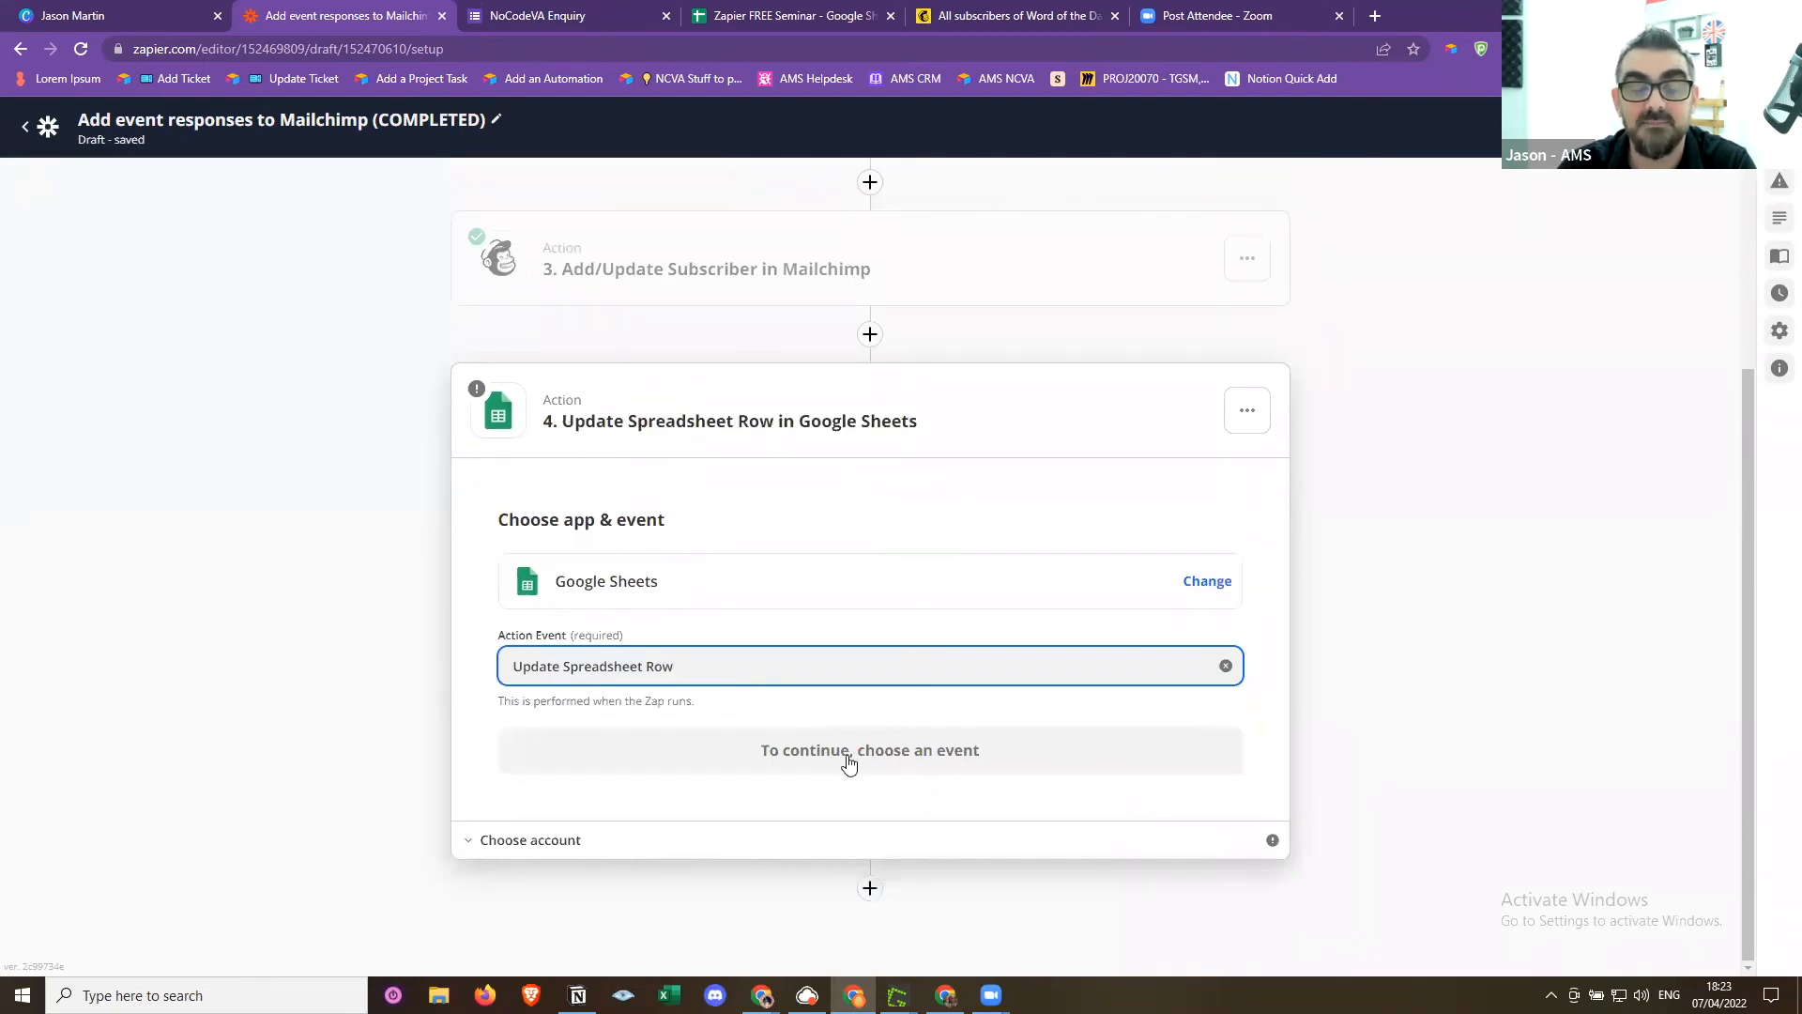
{"action": "left_click", "coordinate": [838, 760]}
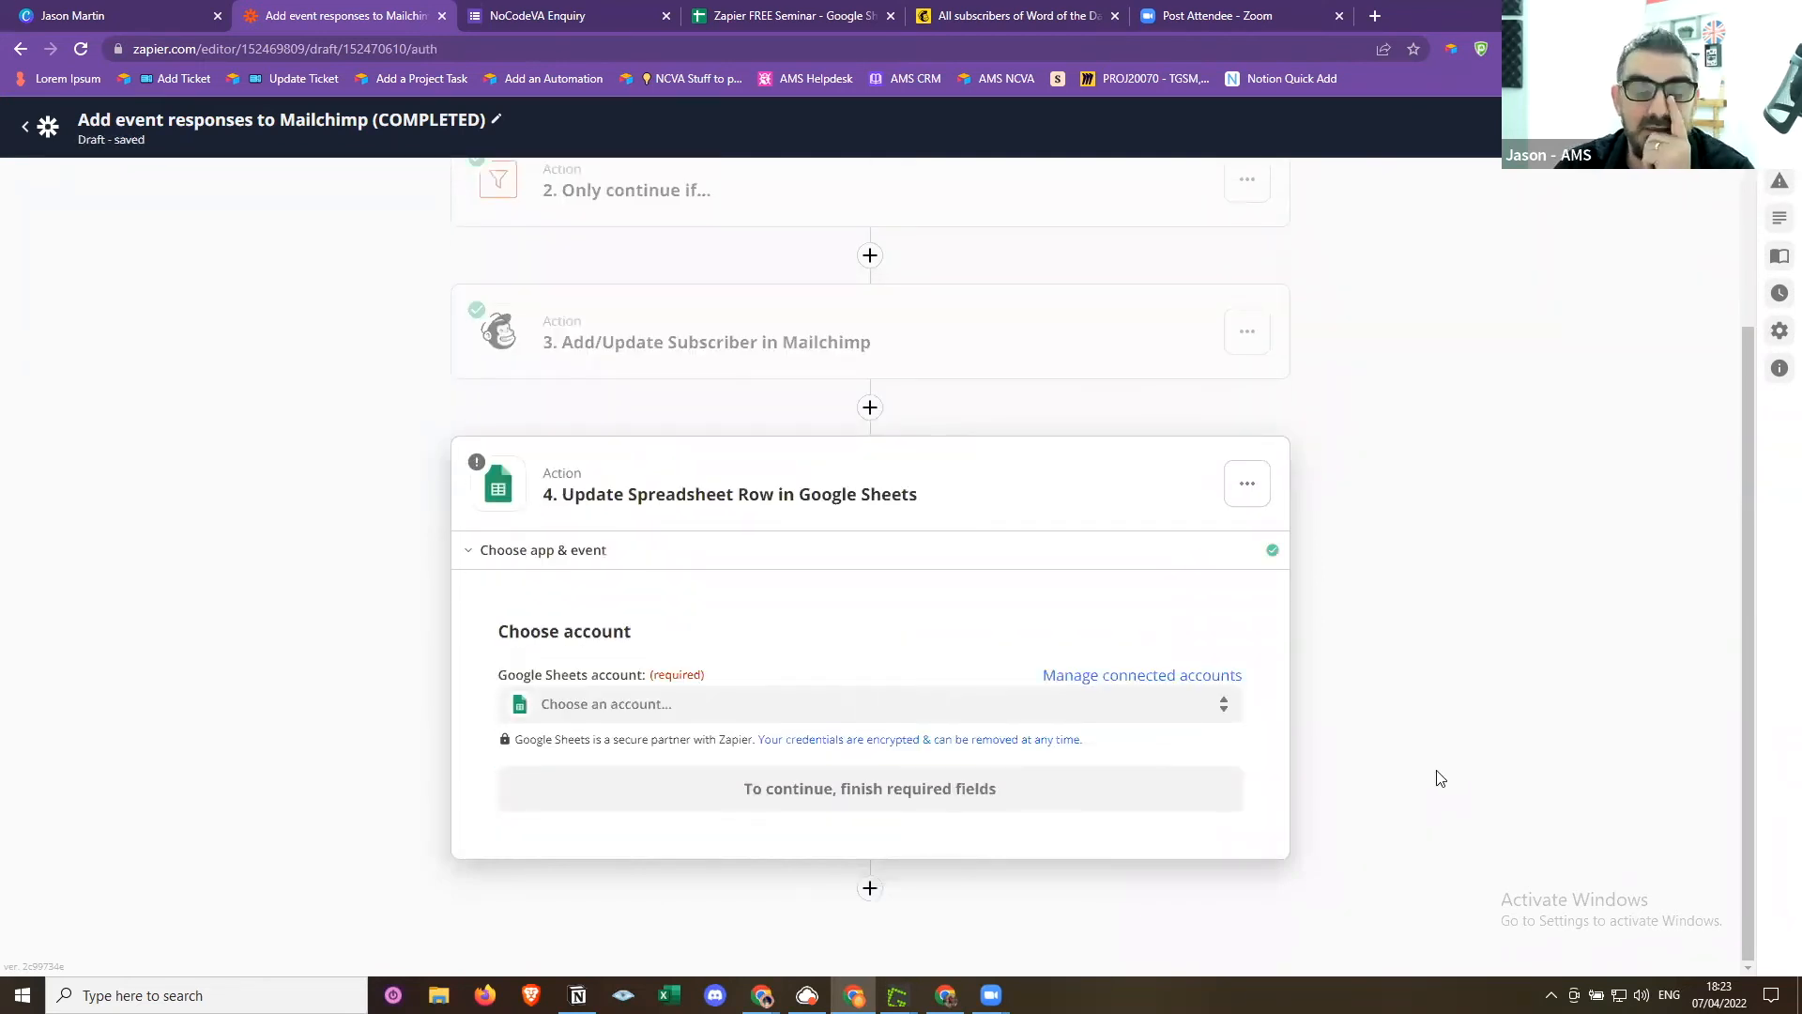
Choose the connected Google Sheets account used in 8 Zaps and continue to the action setup
{"action": "left_click", "coordinate": [826, 704]}
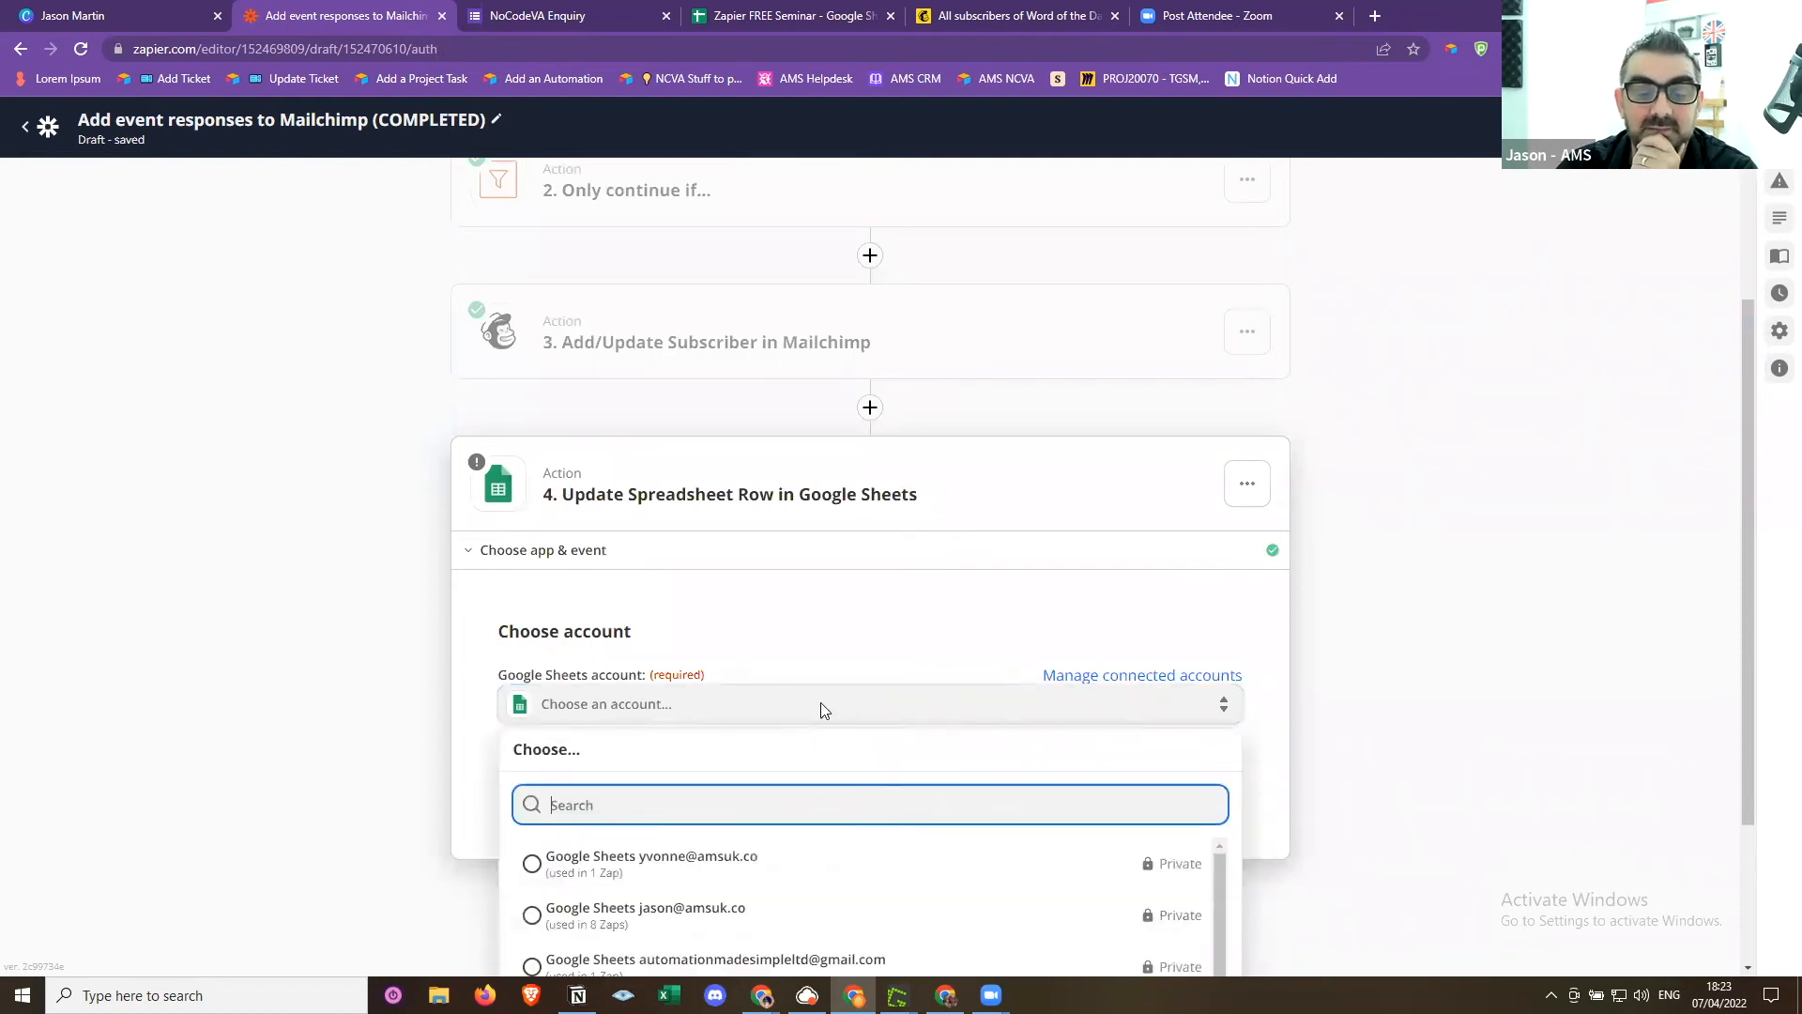
{"action": "left_click", "coordinate": [768, 913]}
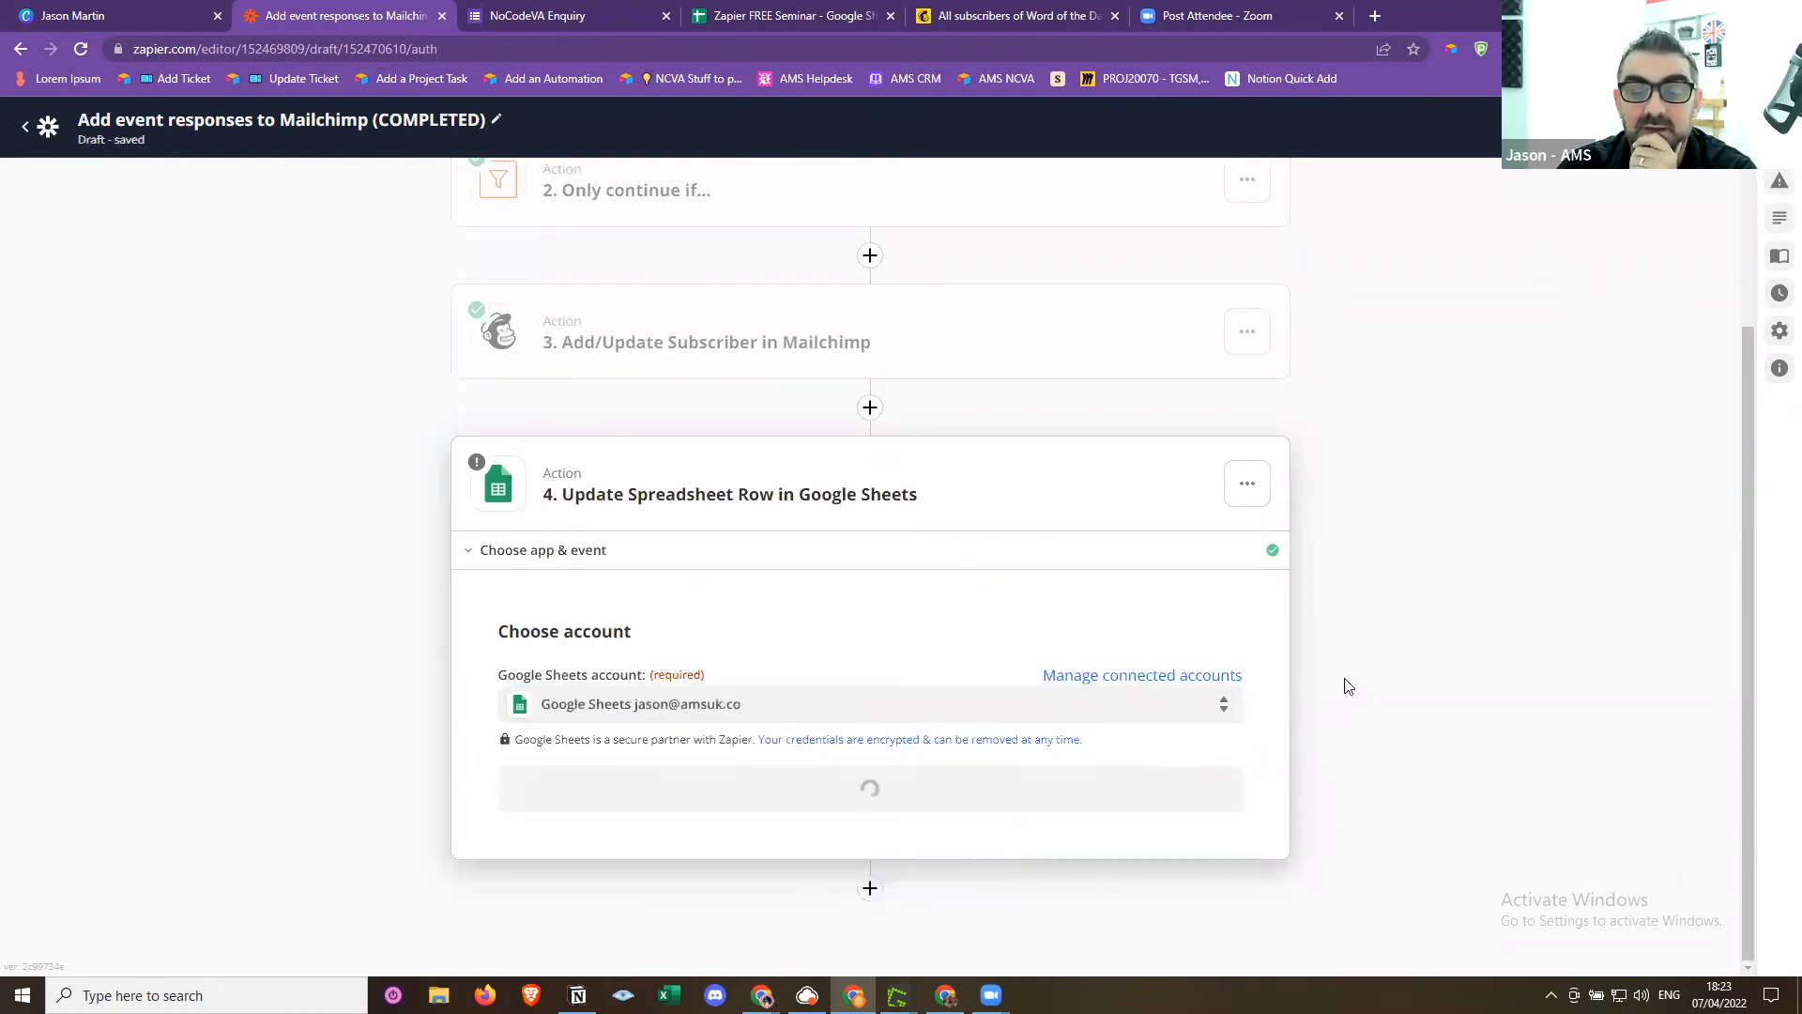
{"action": "left_click", "coordinate": [869, 803]}
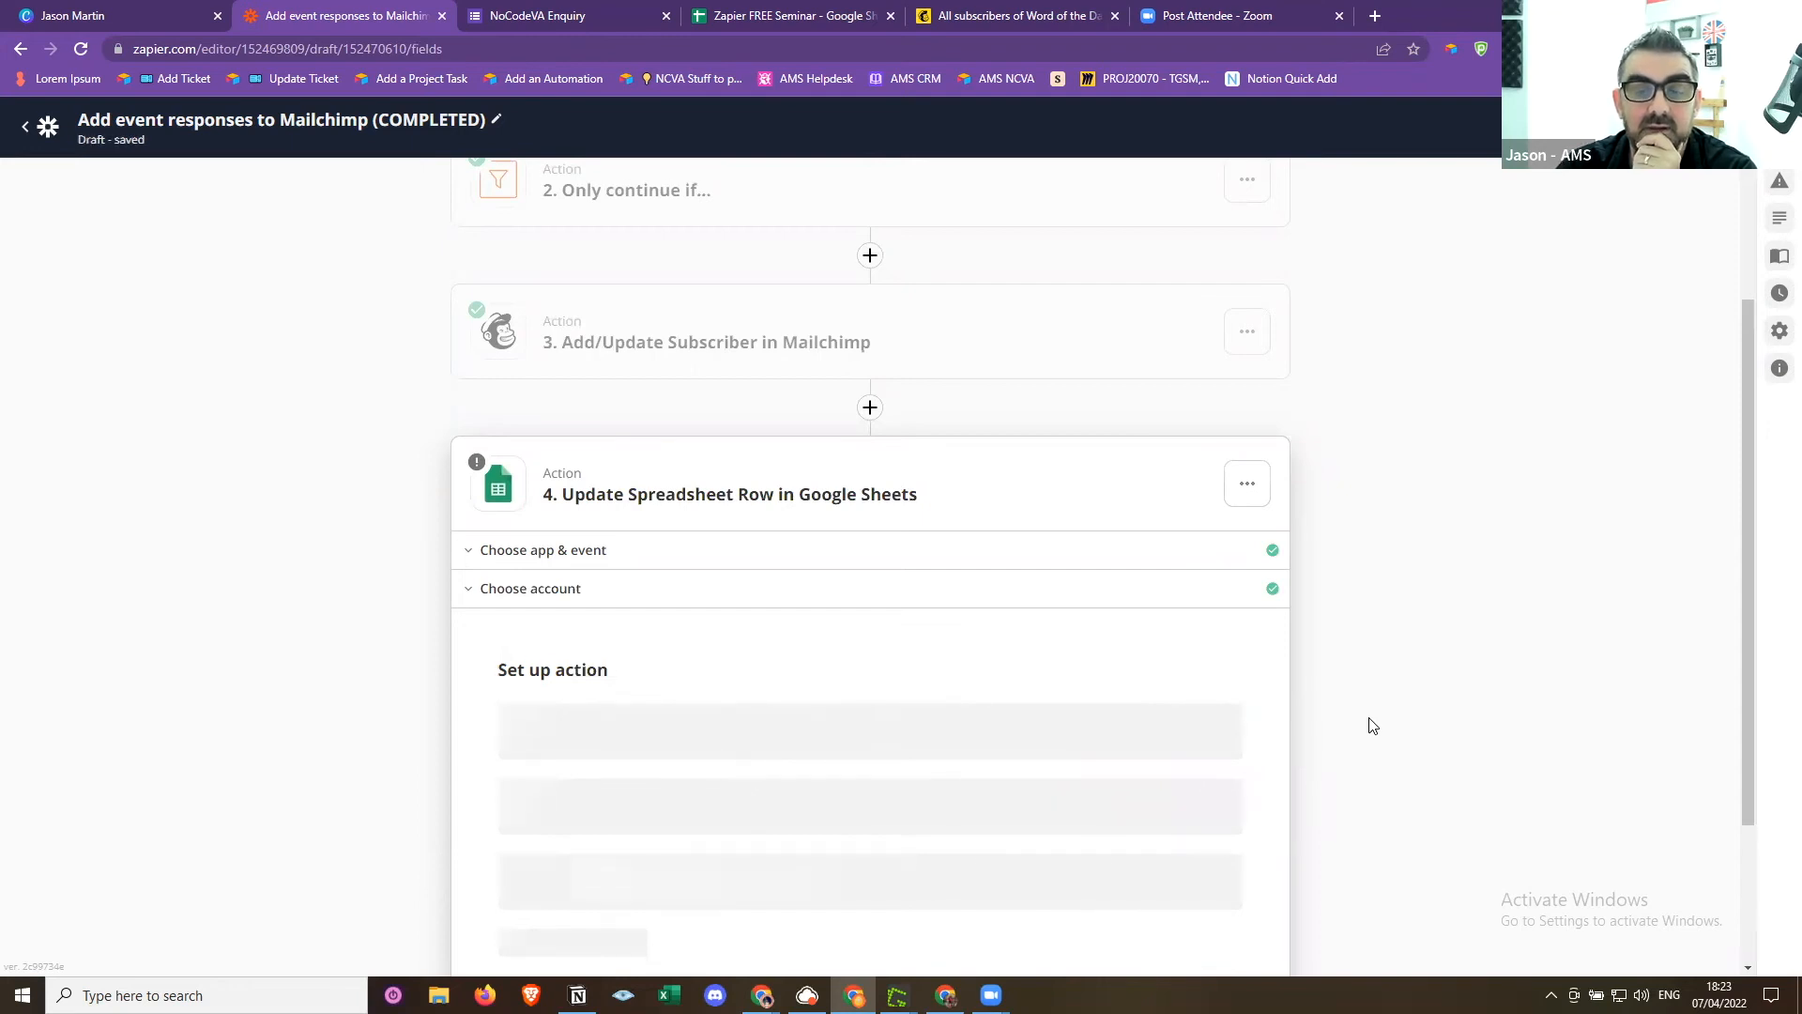
Set the drive to My Google Drive, the spreadsheet to Zapier FREE Seminar and the worksheet to Form Responses 1
{"action": "scroll", "coordinate": [1370, 724], "scroll_direction": "down", "scroll_amount": 2}
{"action": "scroll", "coordinate": [1371, 719], "scroll_direction": "down", "scroll_amount": 1}
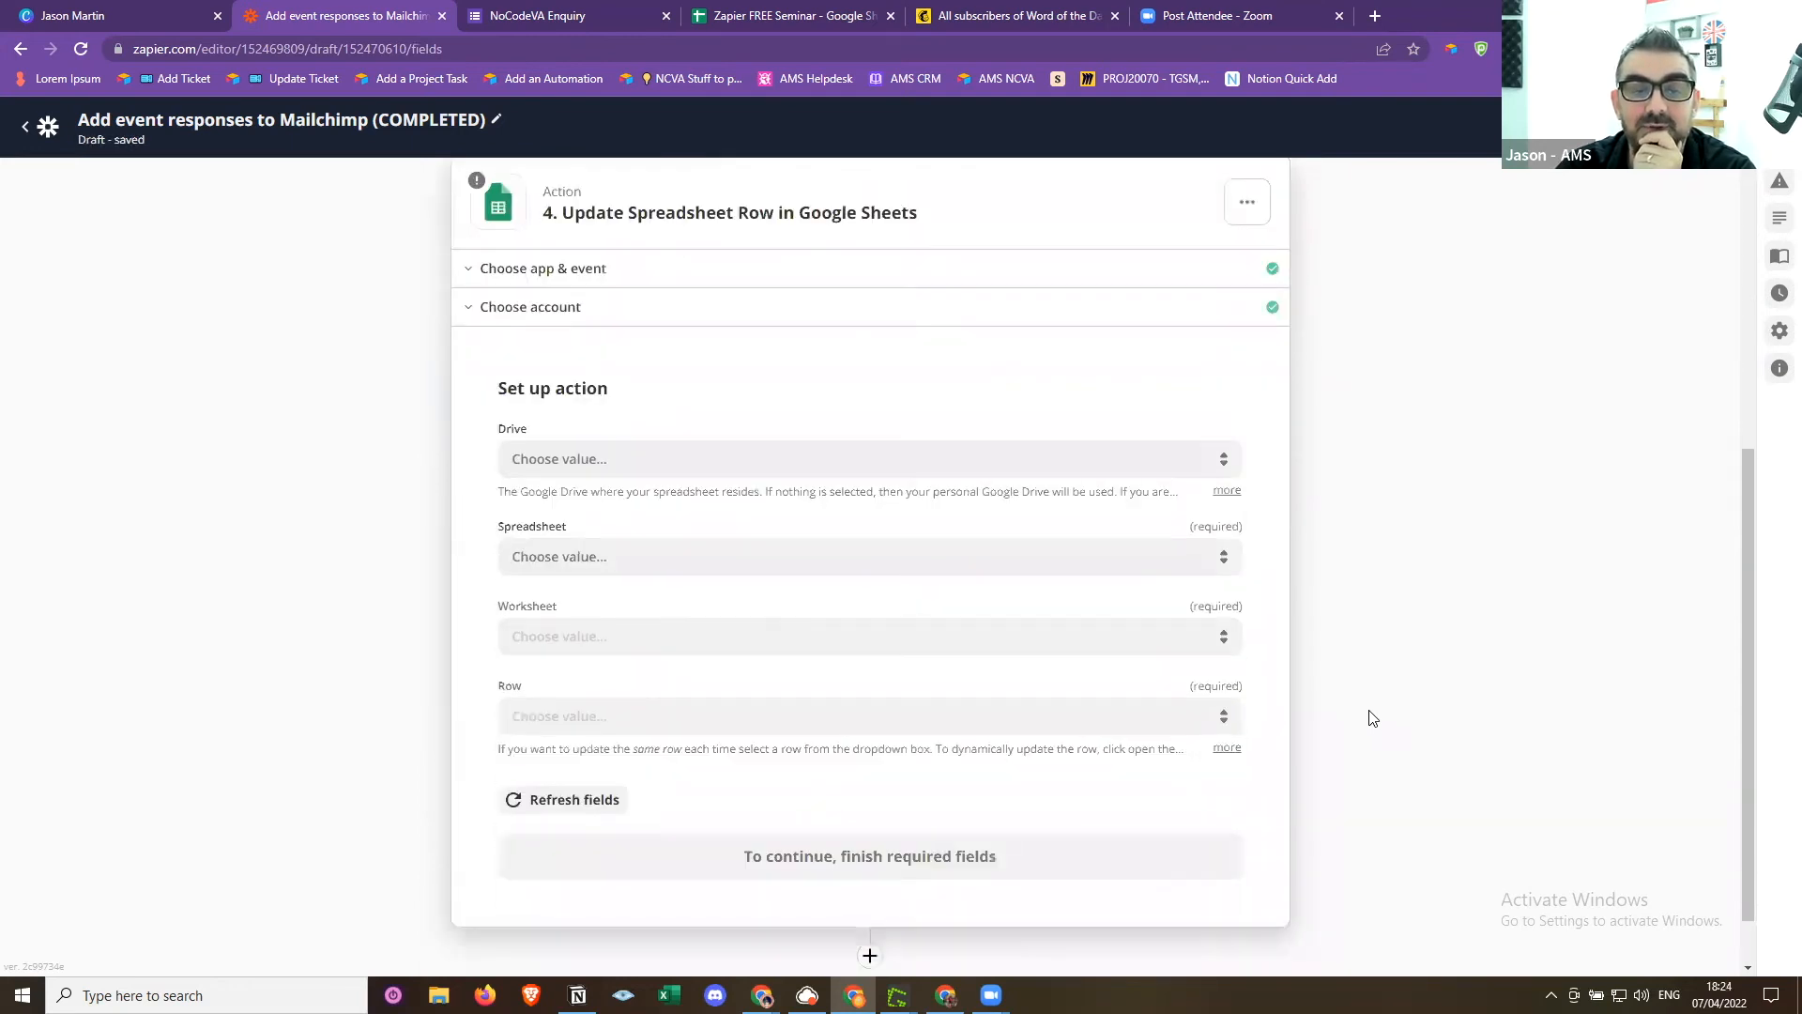
{"action": "left_click", "coordinate": [641, 460]}
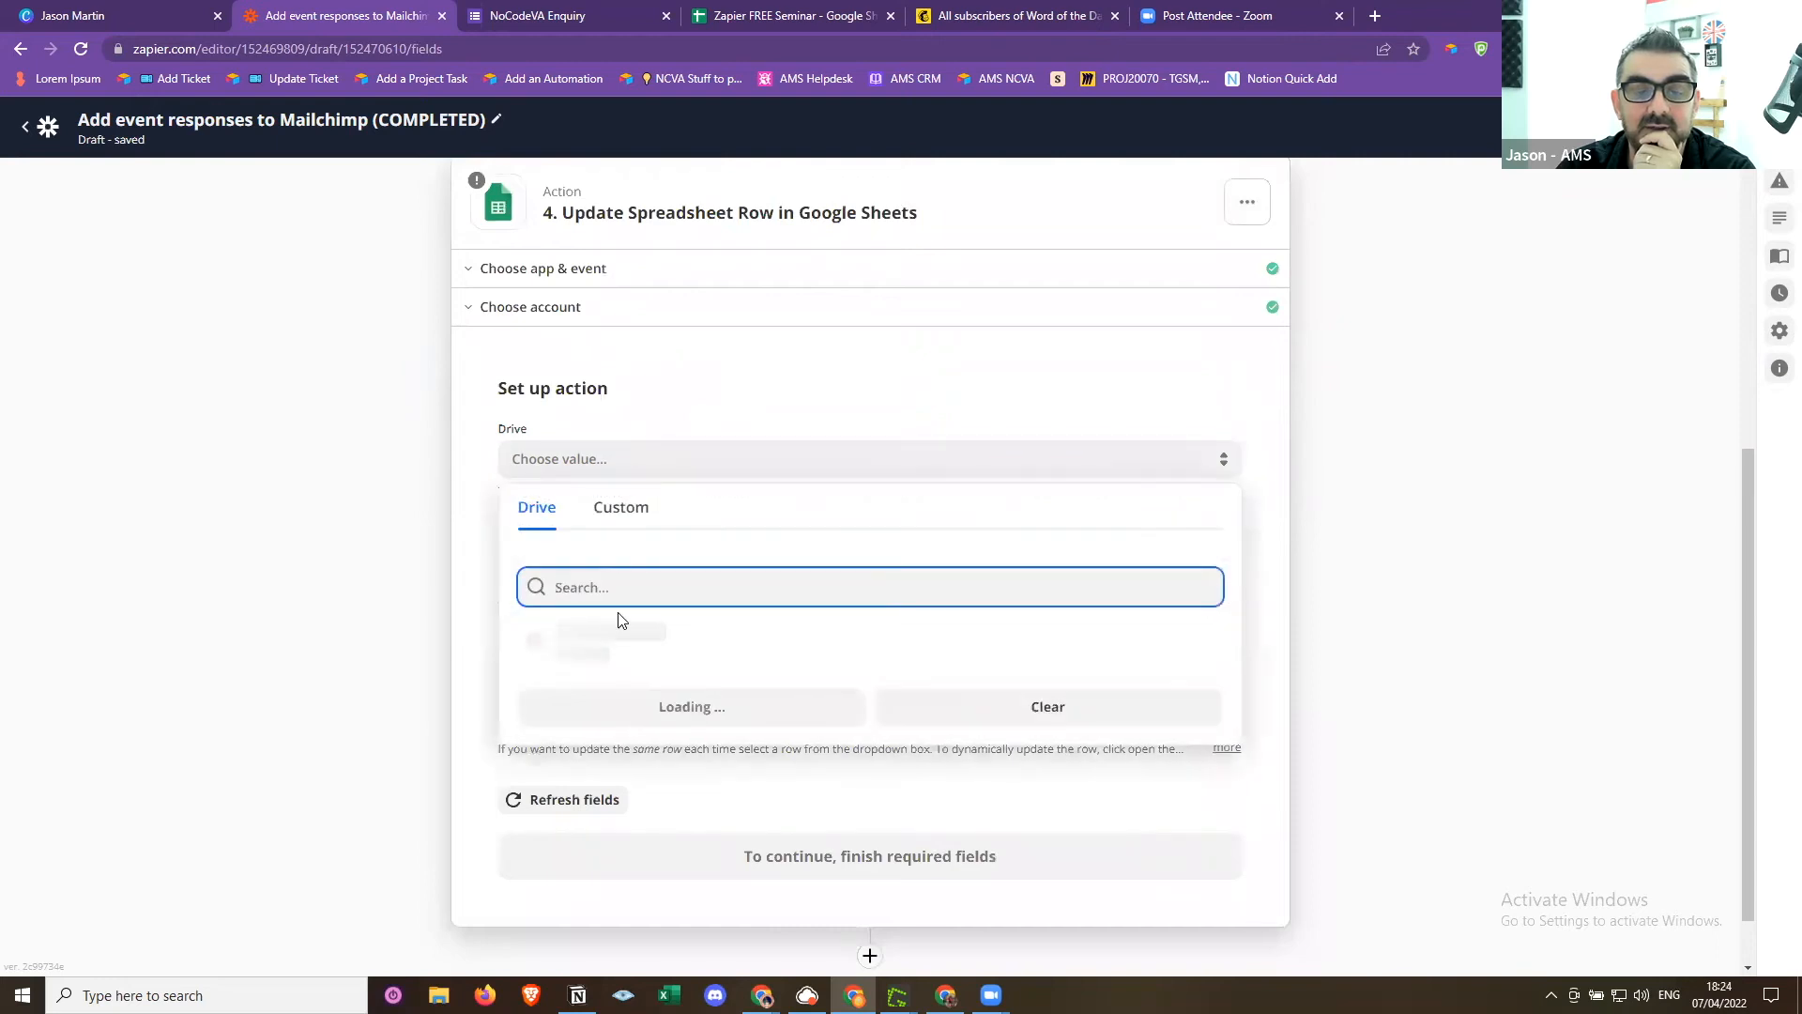
{"action": "left_click", "coordinate": [611, 646]}
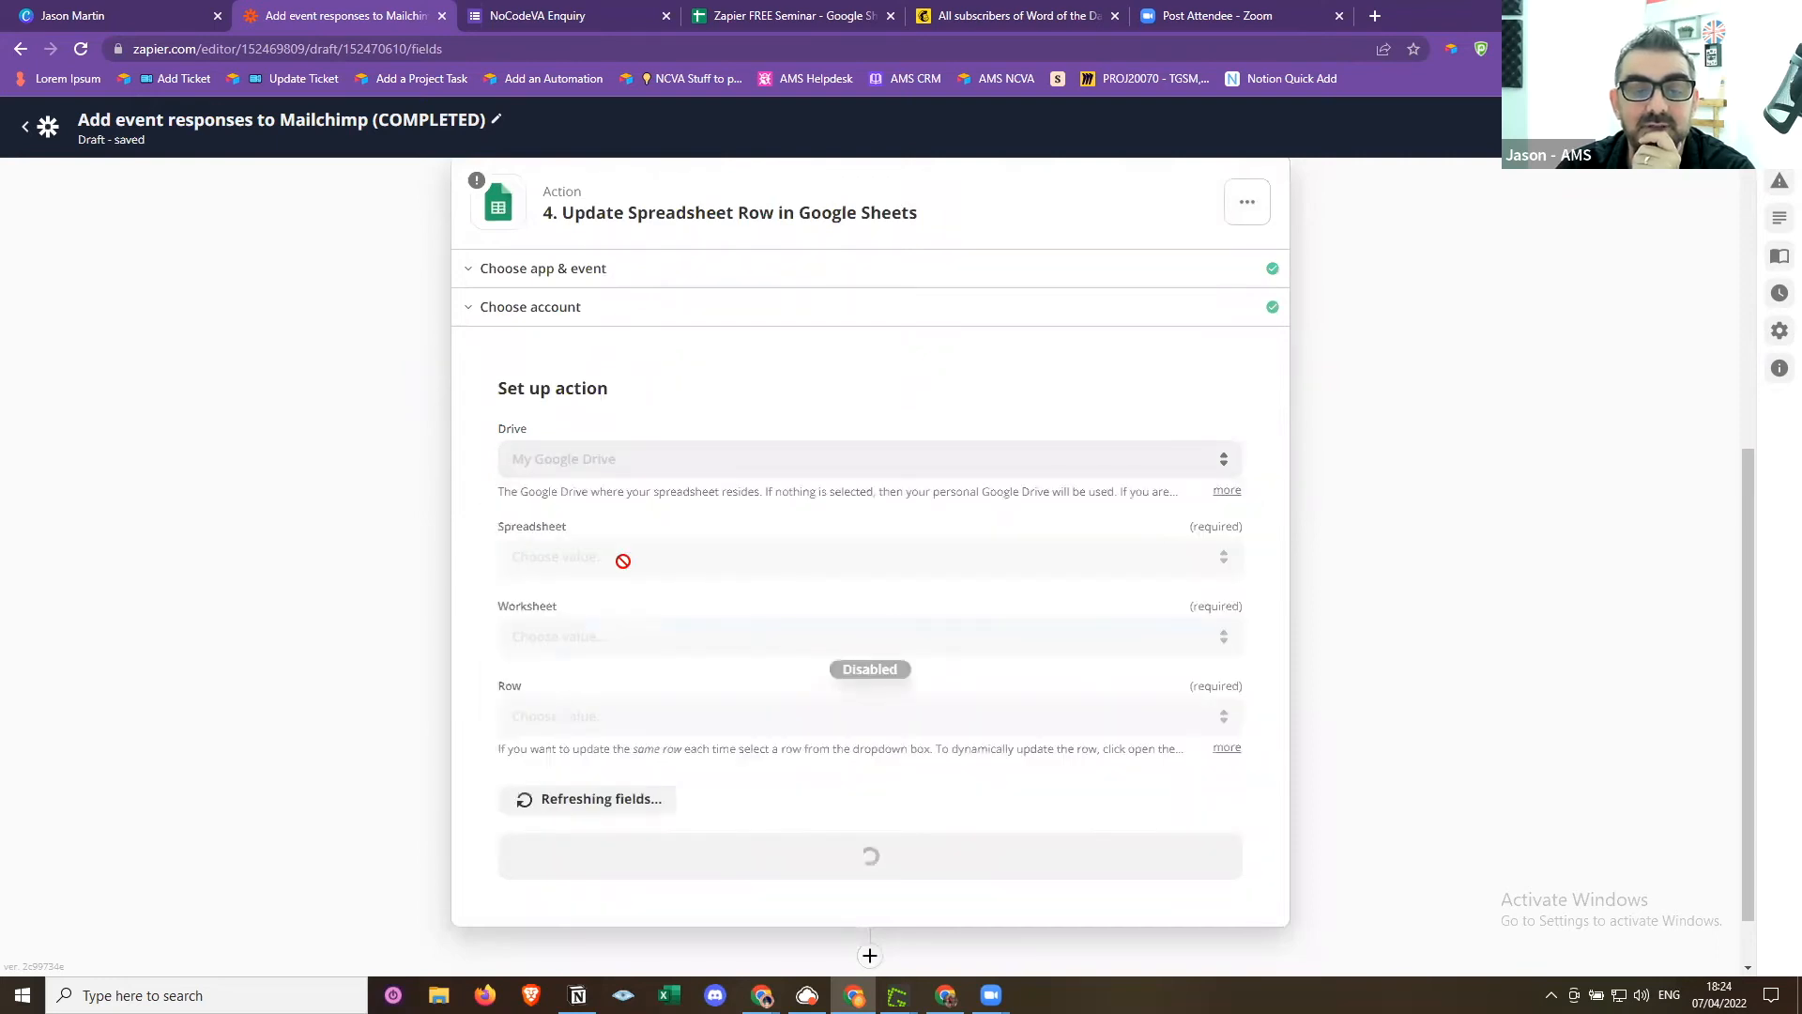
{"action": "left_click", "coordinate": [584, 558]}
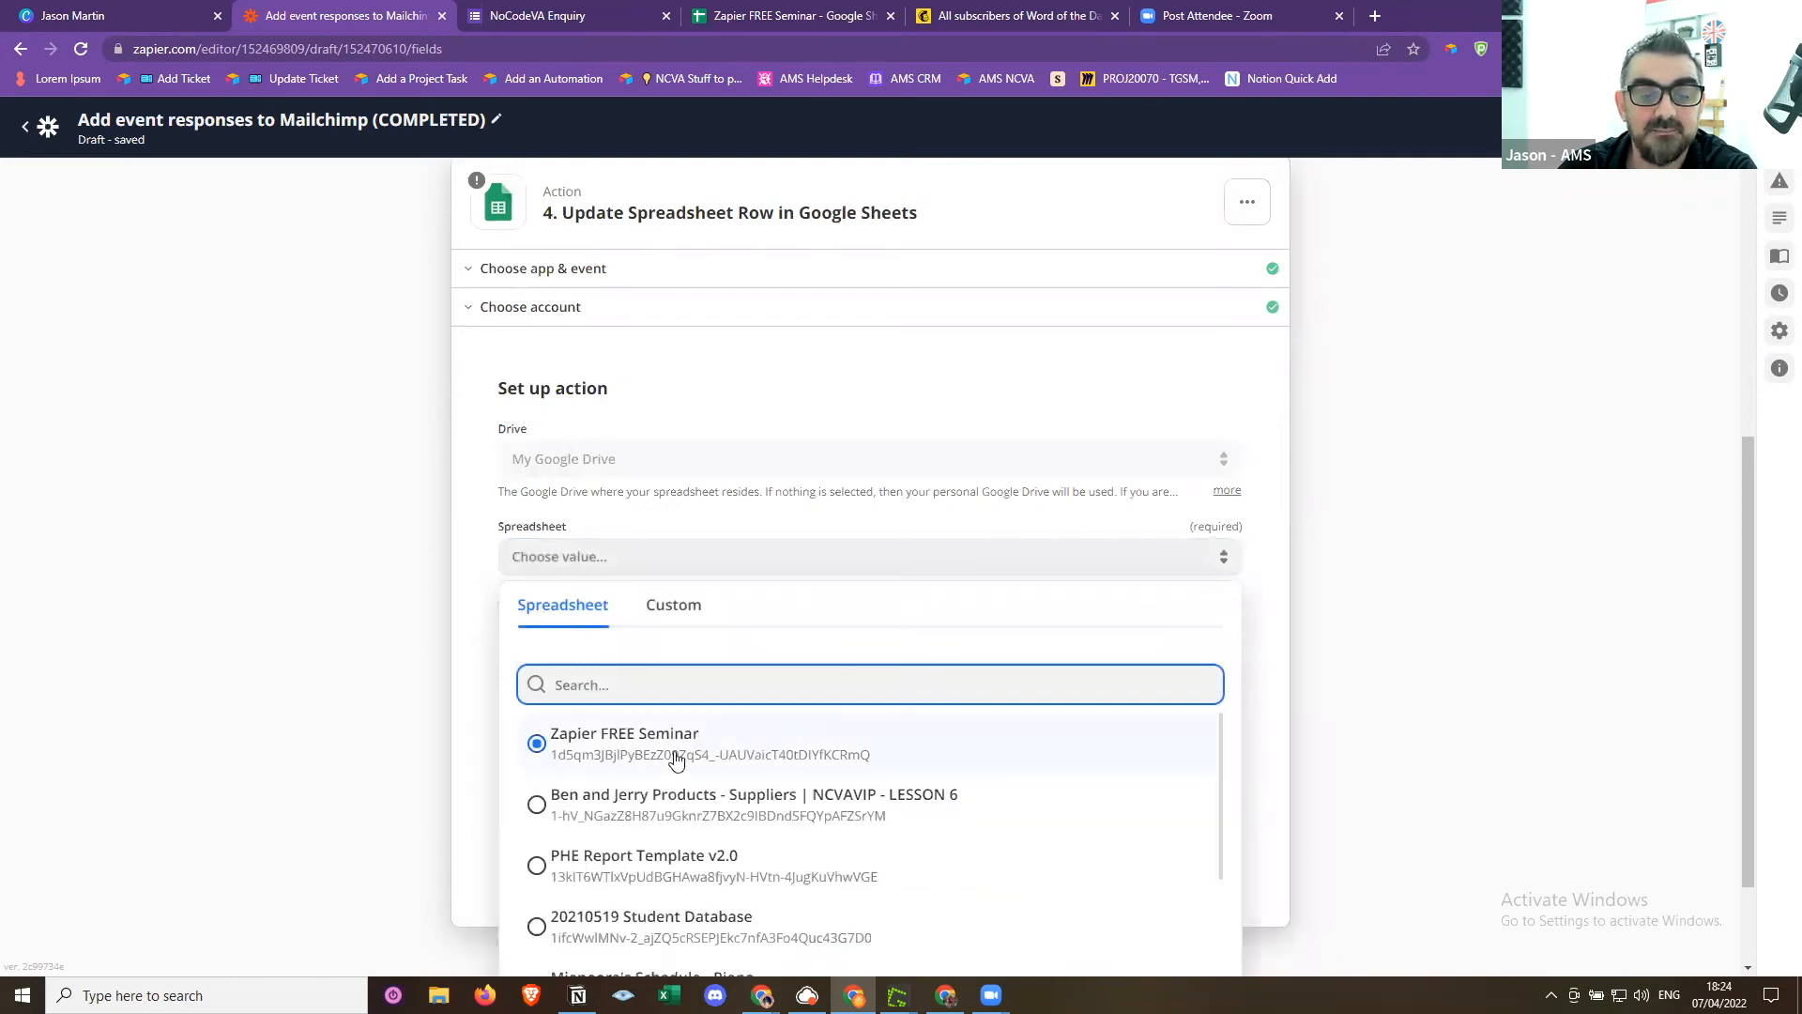
{"action": "left_click", "coordinate": [580, 742]}
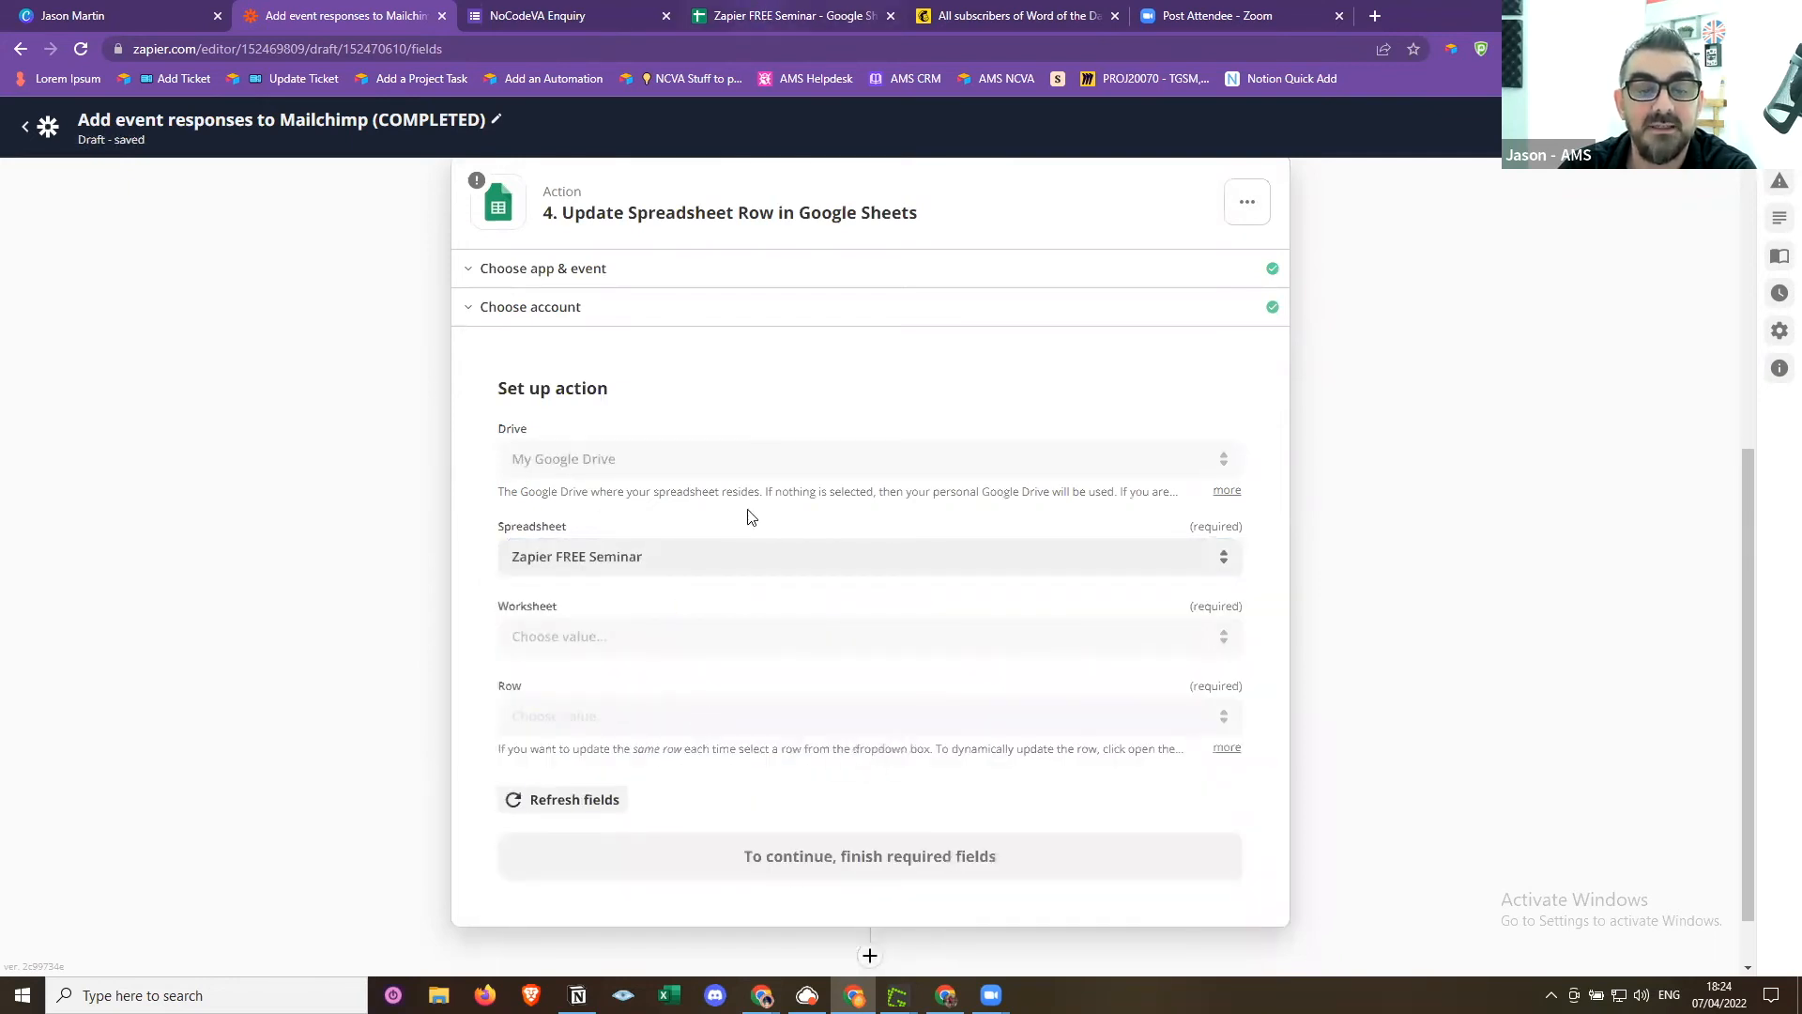
{"action": "left_click", "coordinate": [619, 644]}
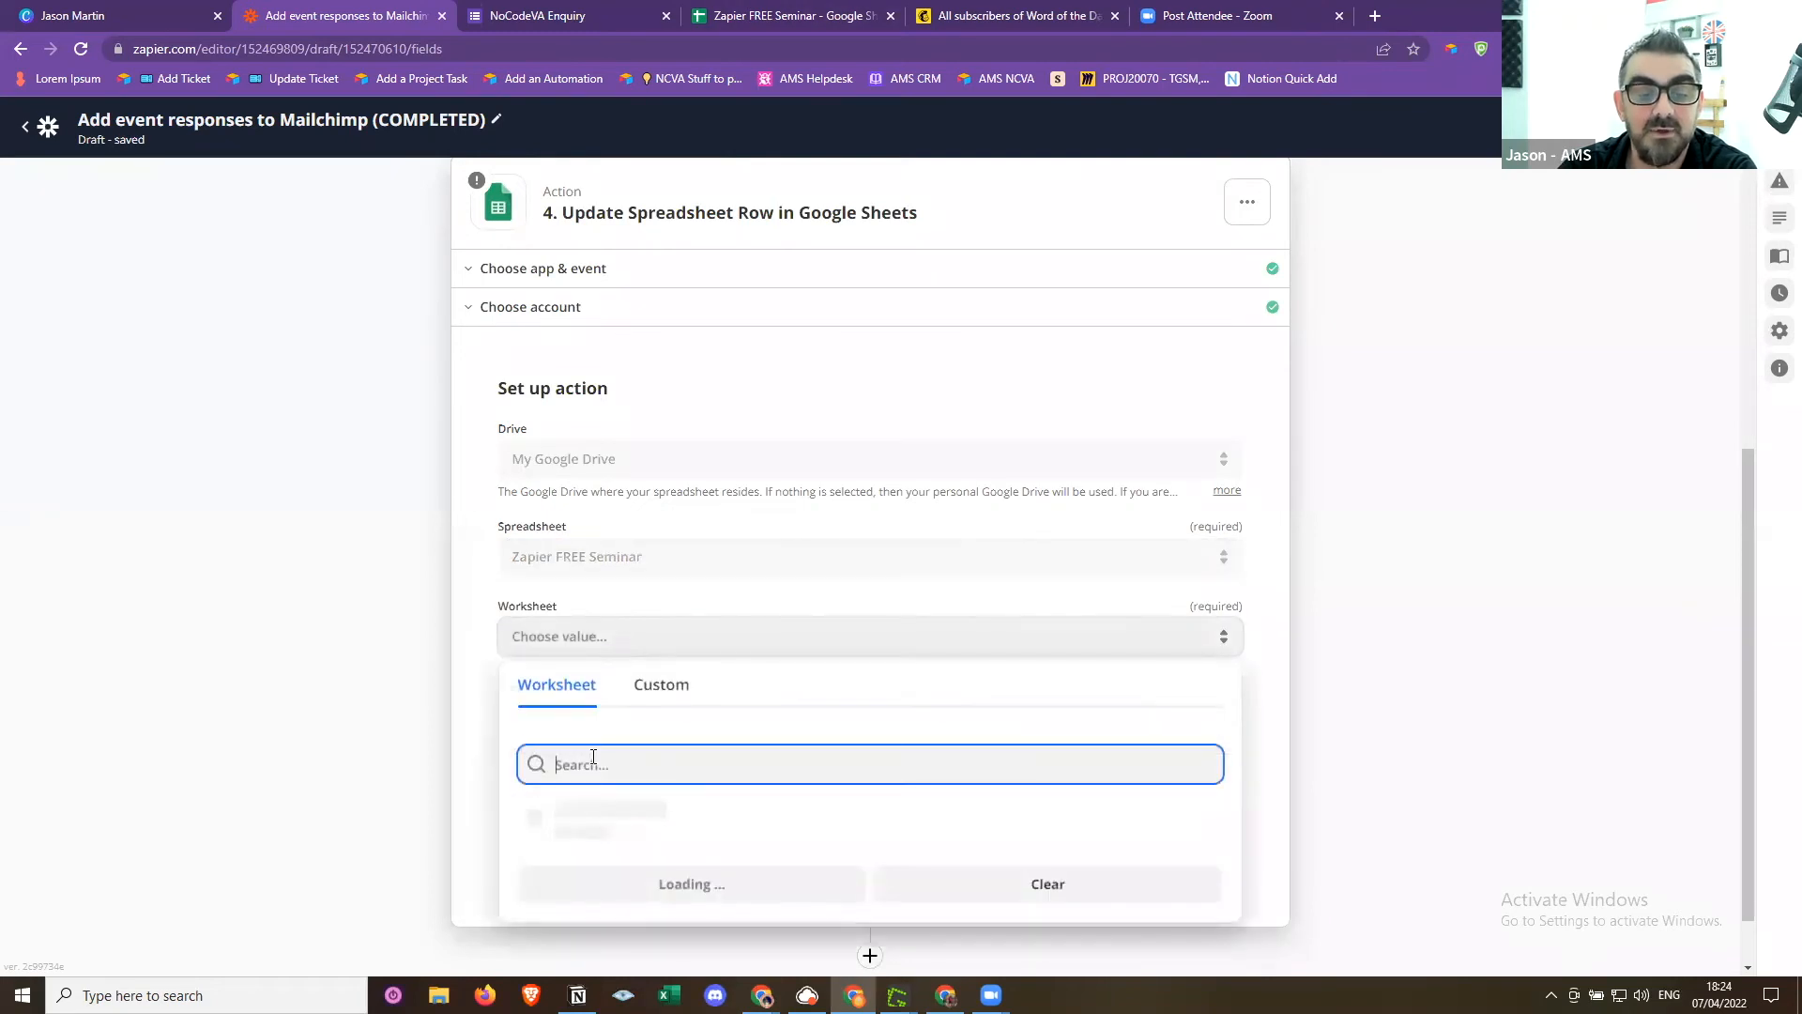
{"action": "left_click", "coordinate": [597, 831]}
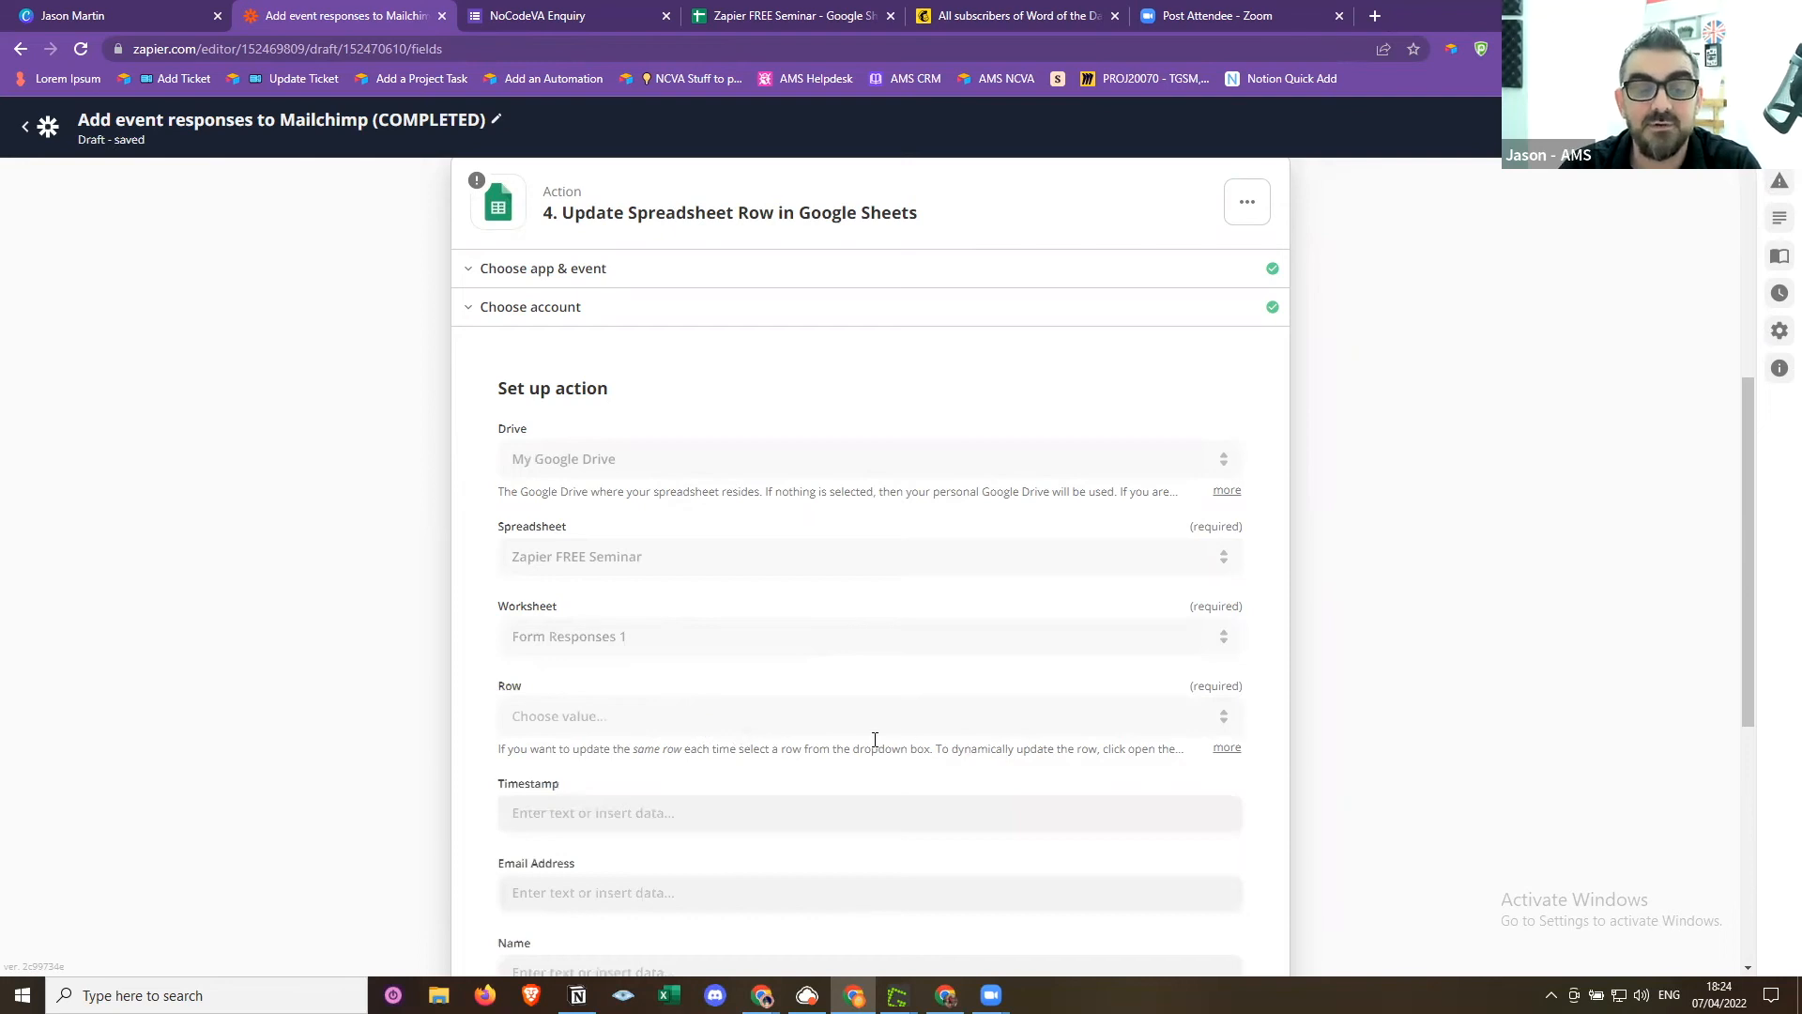
Review the id and row values in the Google Forms trigger's sample response, then continue past the trigger
{"action": "scroll", "coordinate": [657, 676], "scroll_direction": "down", "scroll_amount": 1}
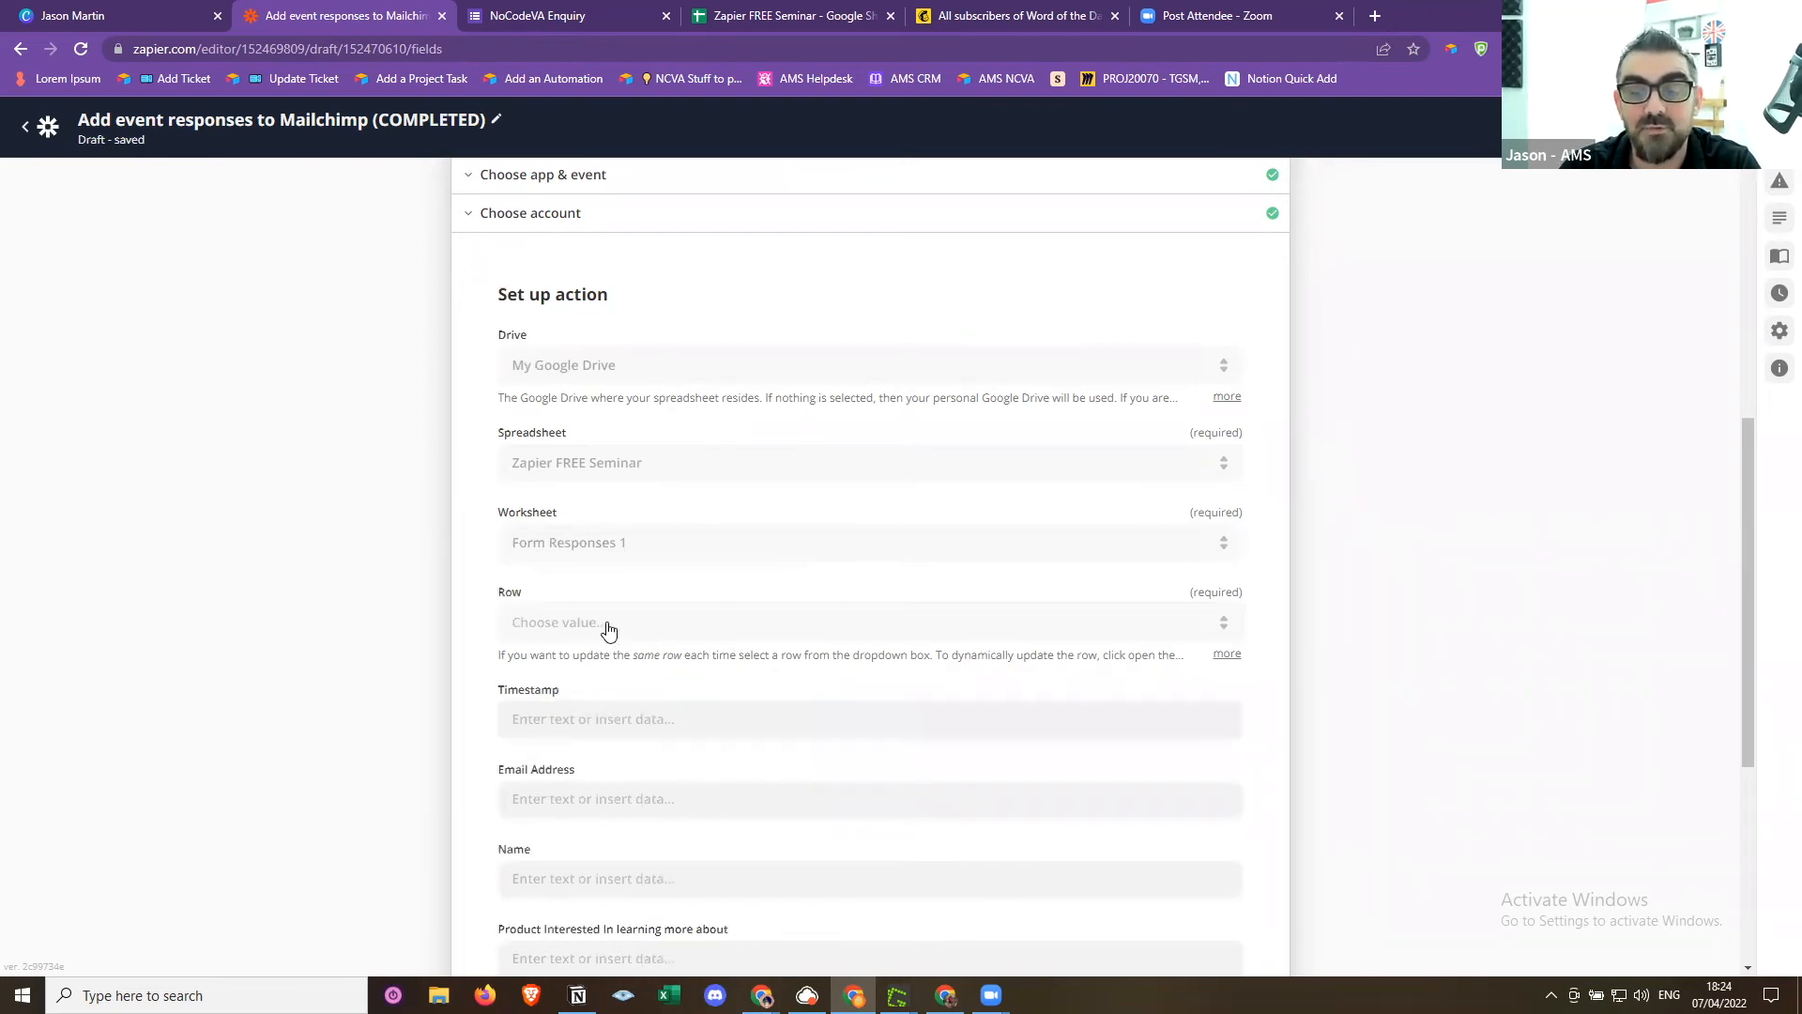
{"action": "scroll", "coordinate": [1009, 652], "scroll_direction": "up", "scroll_amount": 6}
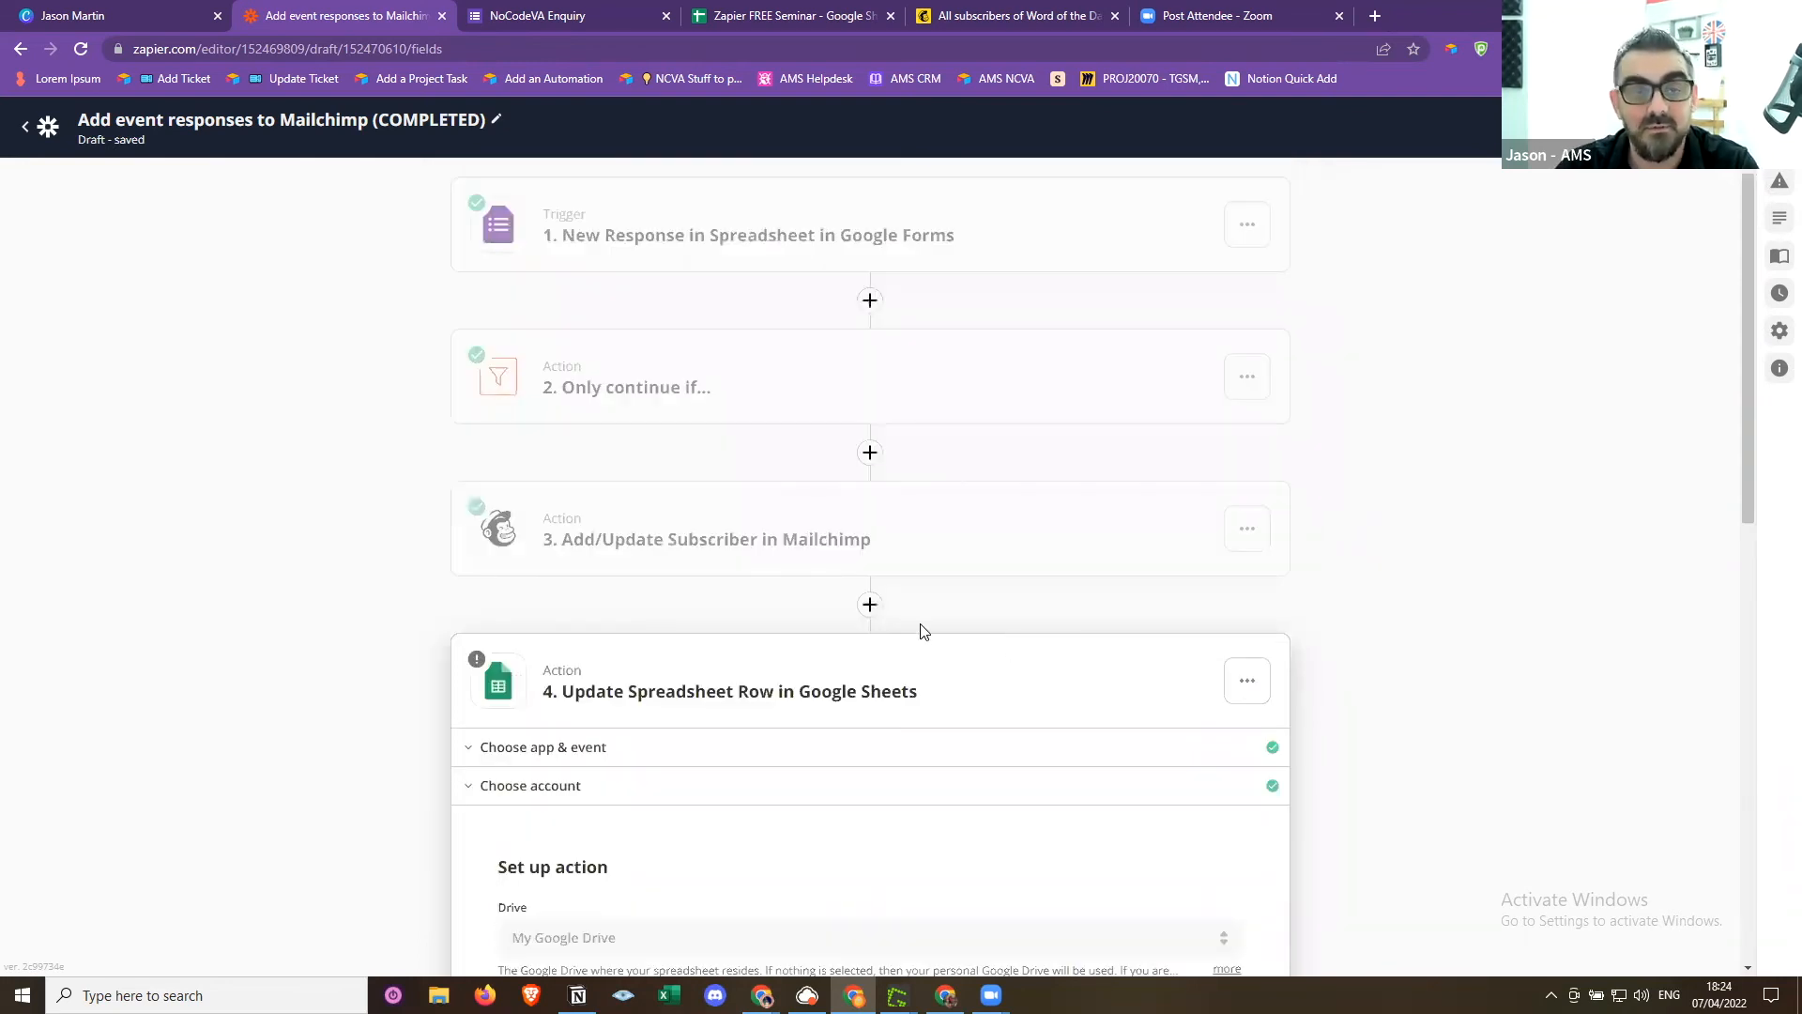
{"action": "left_click", "coordinate": [762, 247]}
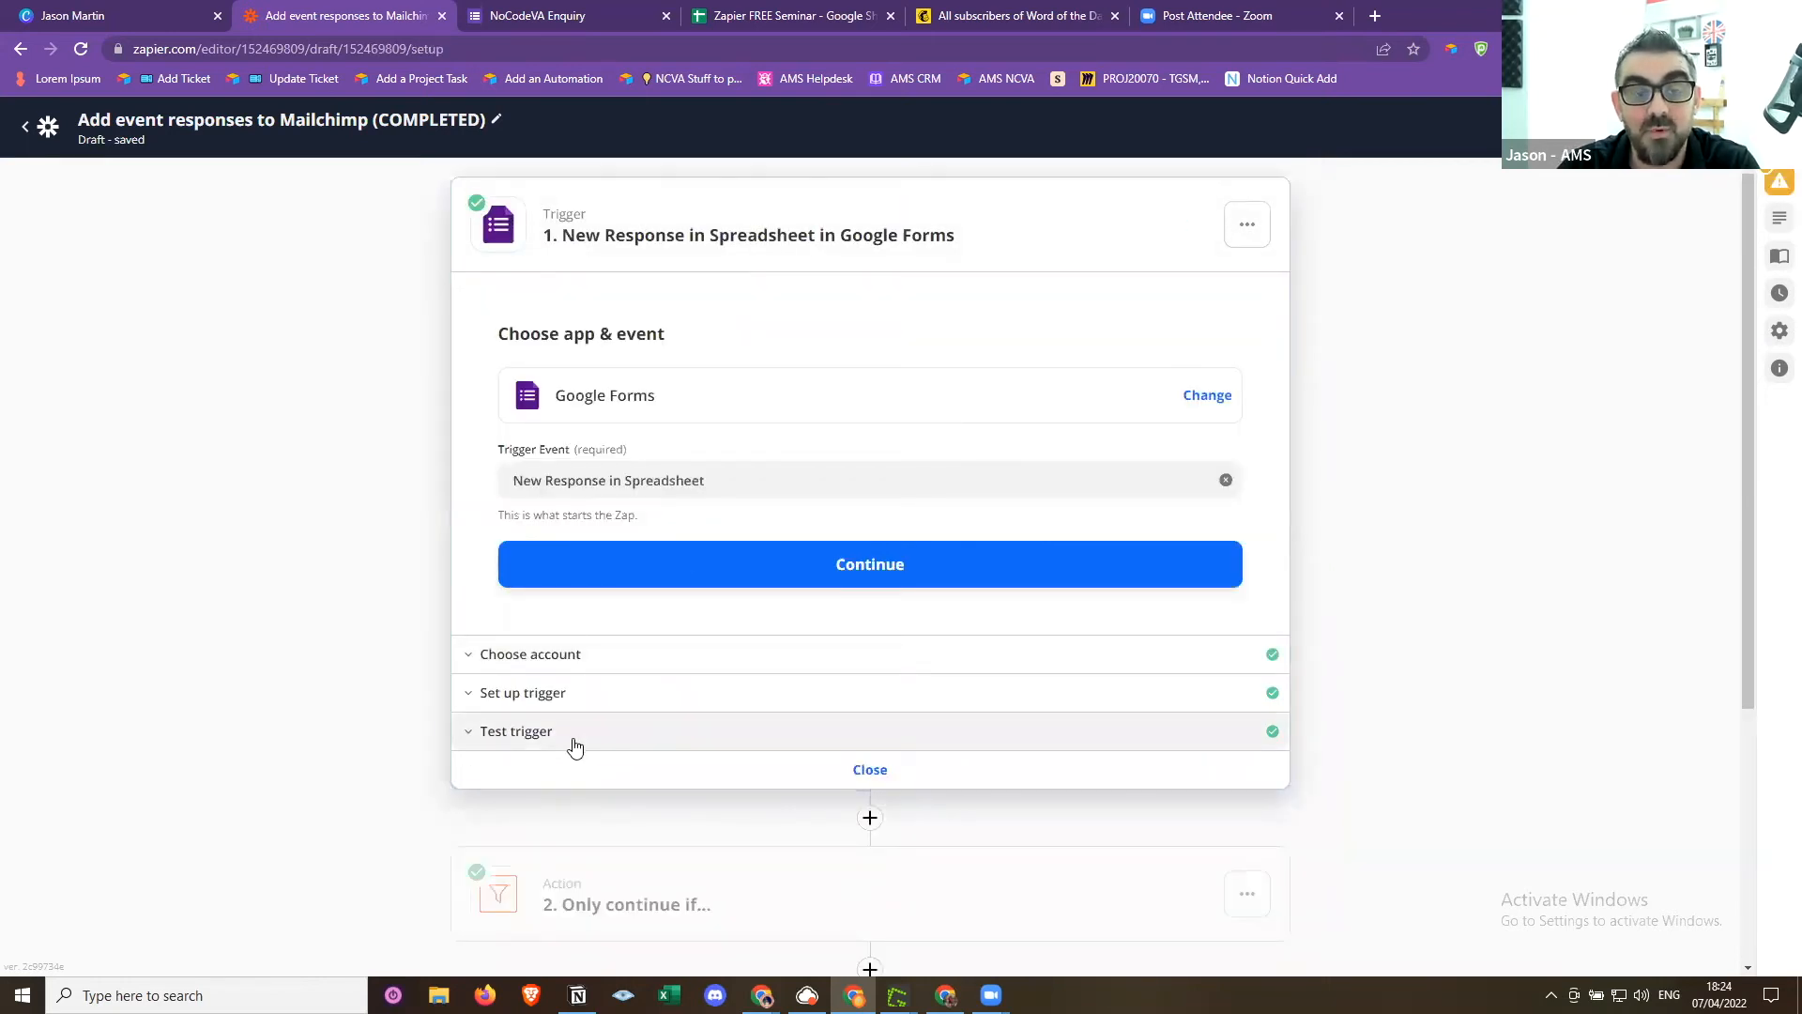
{"action": "left_click", "coordinate": [574, 742]}
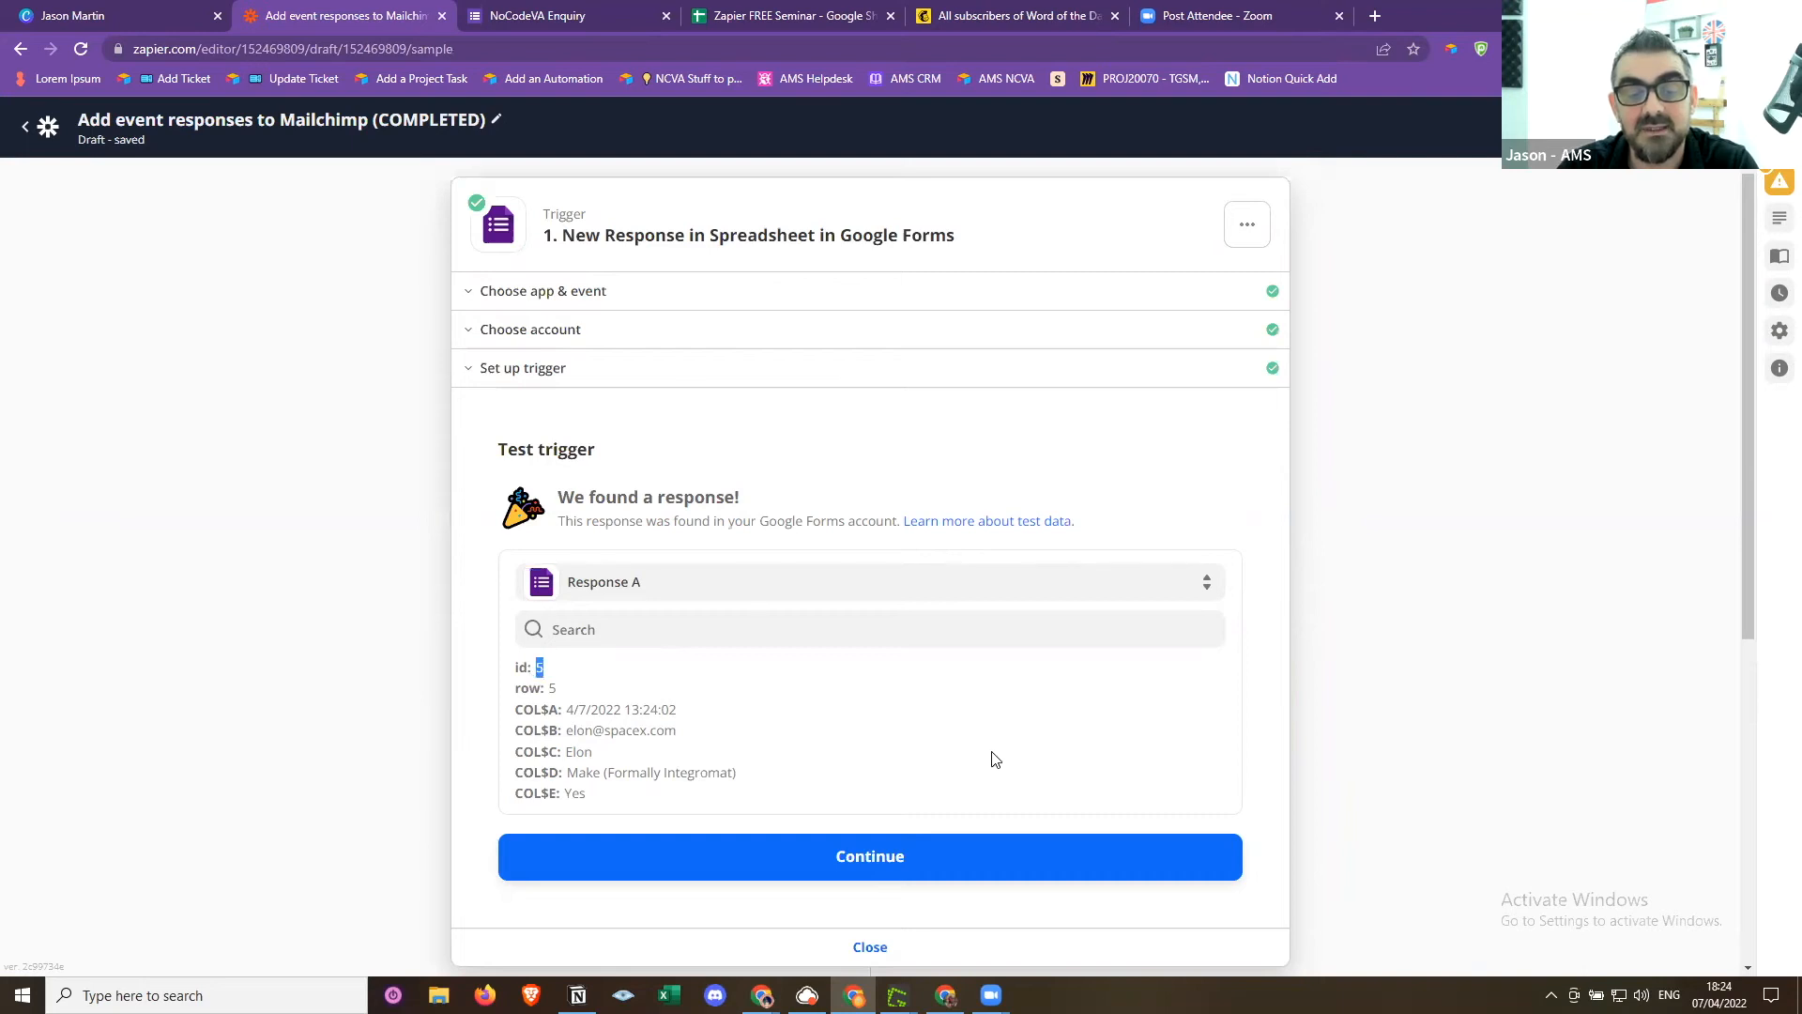
{"action": "scroll", "coordinate": [992, 751], "scroll_direction": "down", "scroll_amount": 1}
{"action": "left_click", "coordinate": [869, 760]}
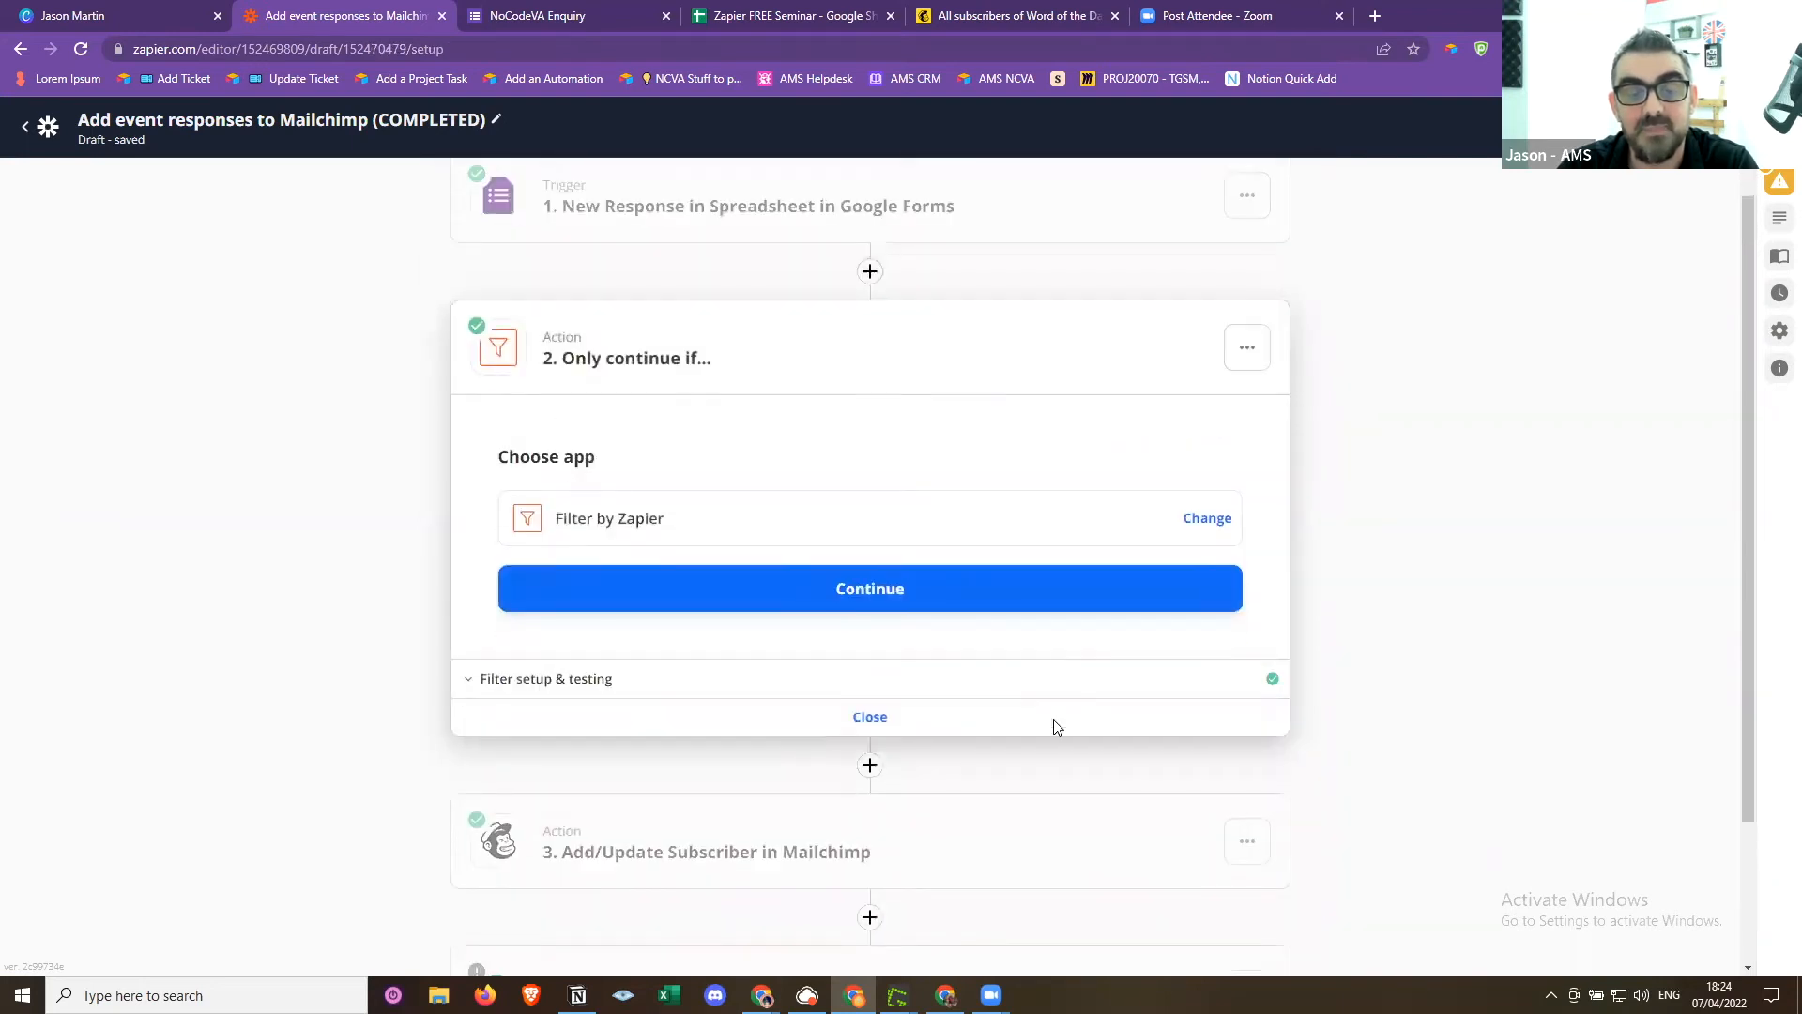
Reopen the Google Sheets action and map its Row field to the Google Forms trigger's Row ID as a custom value
{"action": "left_click", "coordinate": [728, 844]}
{"action": "scroll", "coordinate": [731, 843], "scroll_direction": "down", "scroll_amount": 9}
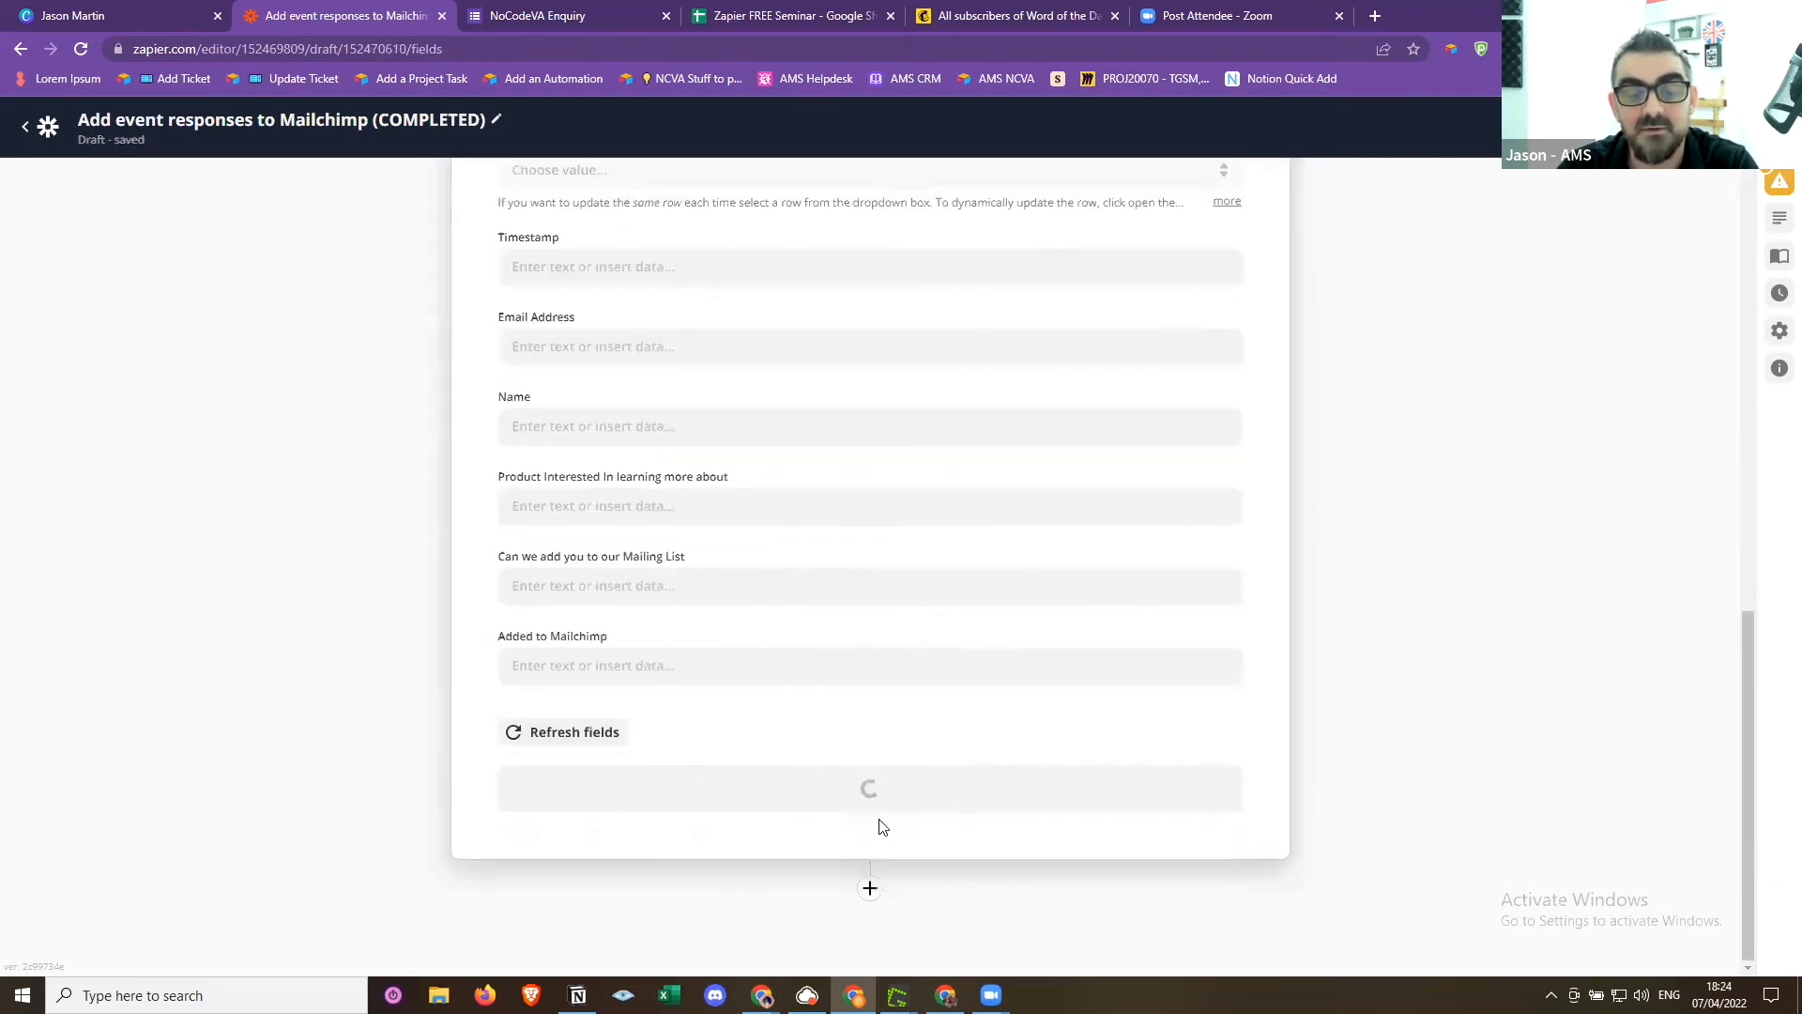
{"action": "scroll", "coordinate": [791, 702], "scroll_direction": "up", "scroll_amount": 4}
{"action": "left_click", "coordinate": [602, 543]}
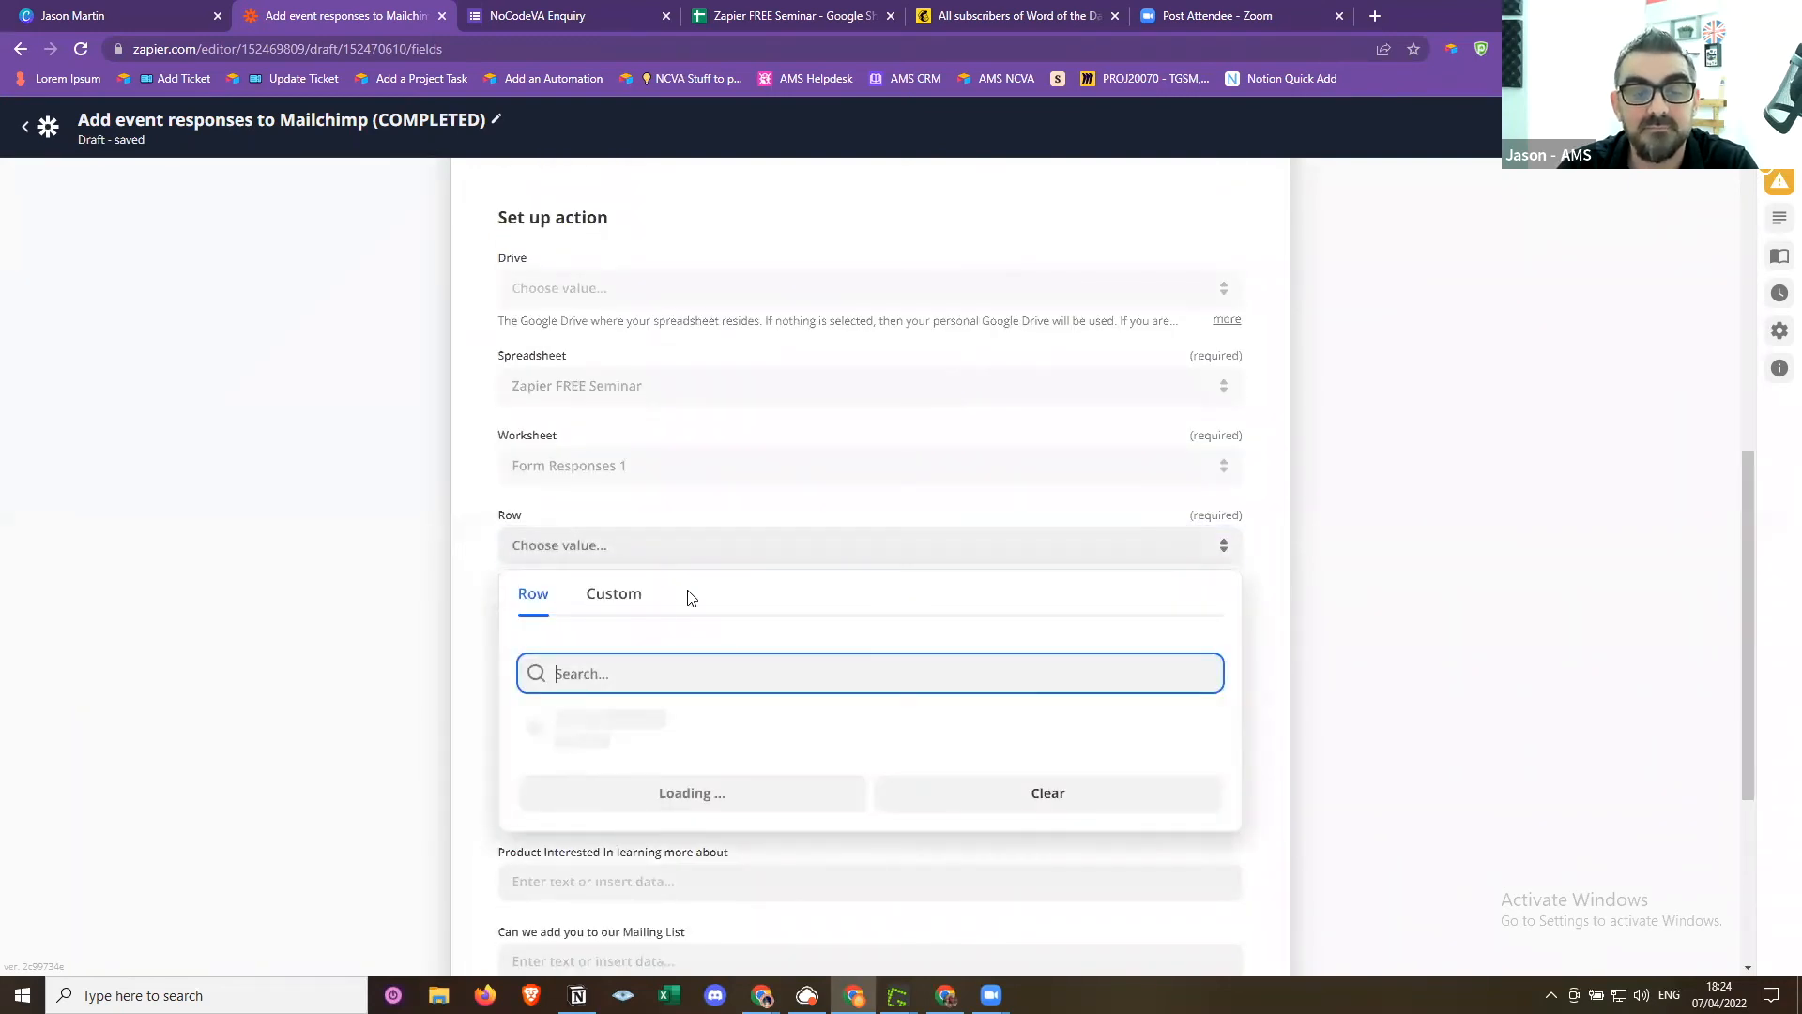
{"action": "left_click", "coordinate": [631, 595]}
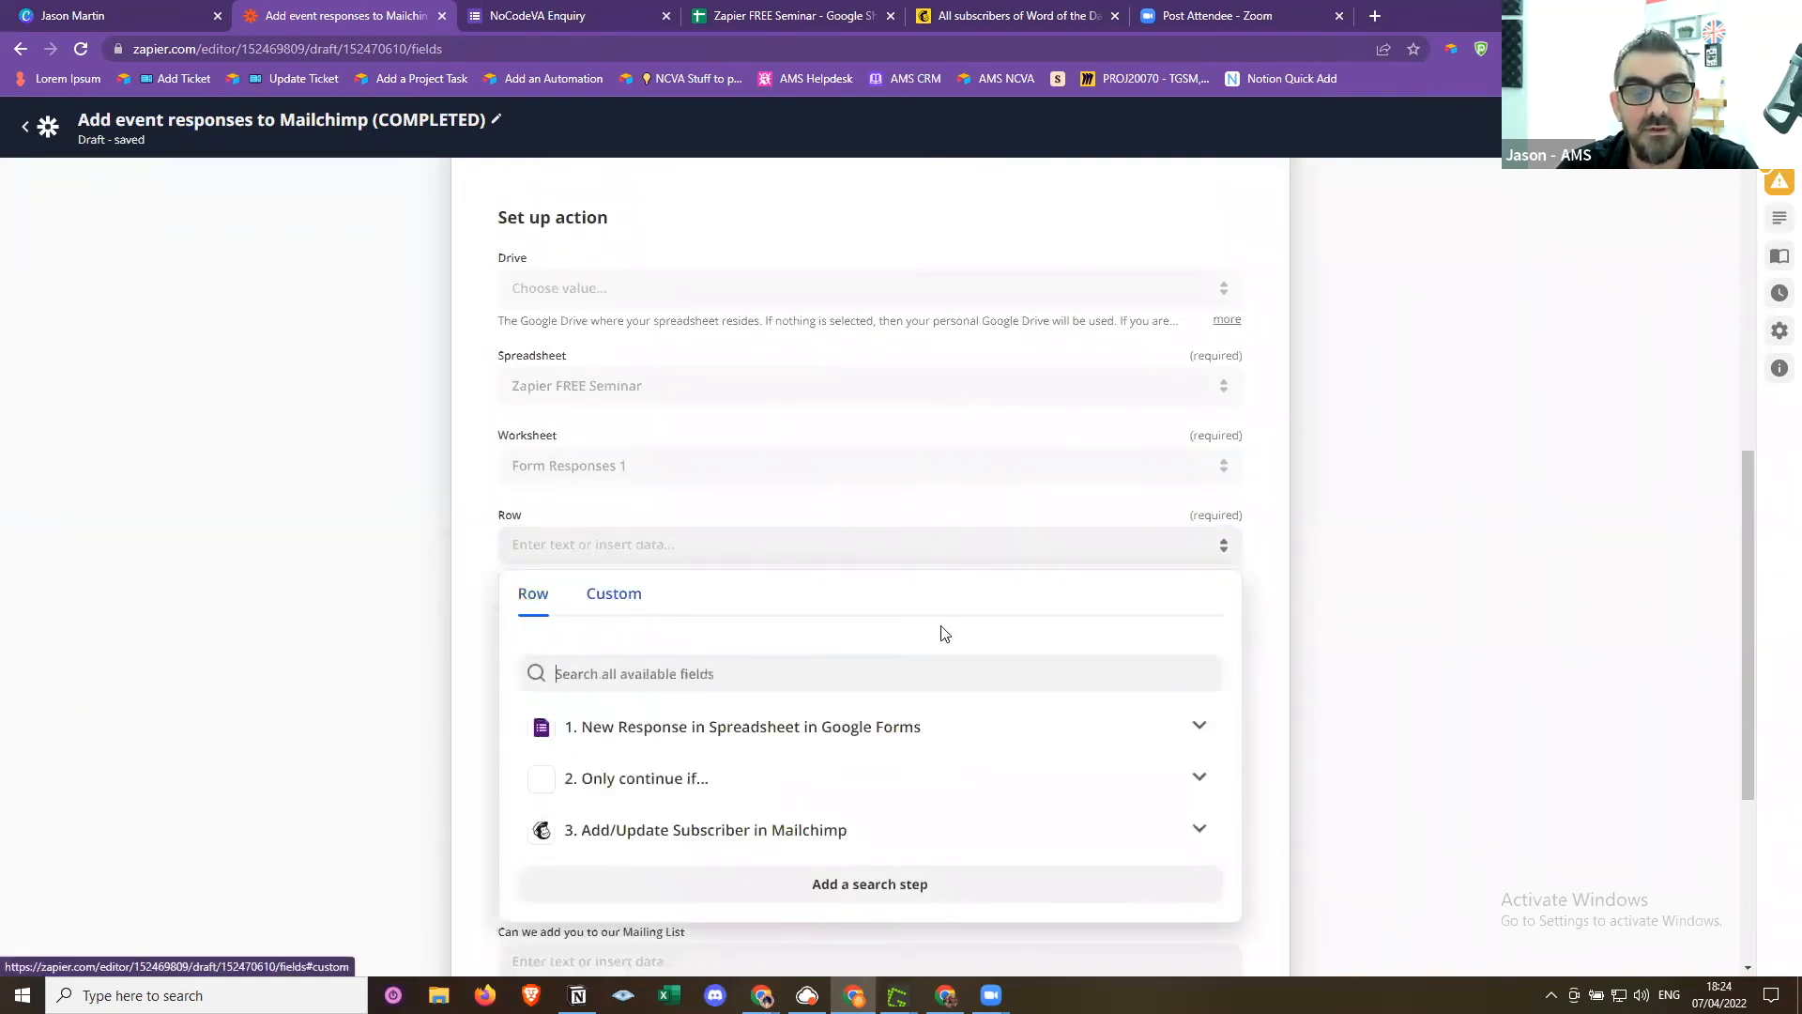
{"action": "left_click", "coordinate": [835, 729]}
{"action": "scroll", "coordinate": [713, 737], "scroll_direction": "down", "scroll_amount": 2}
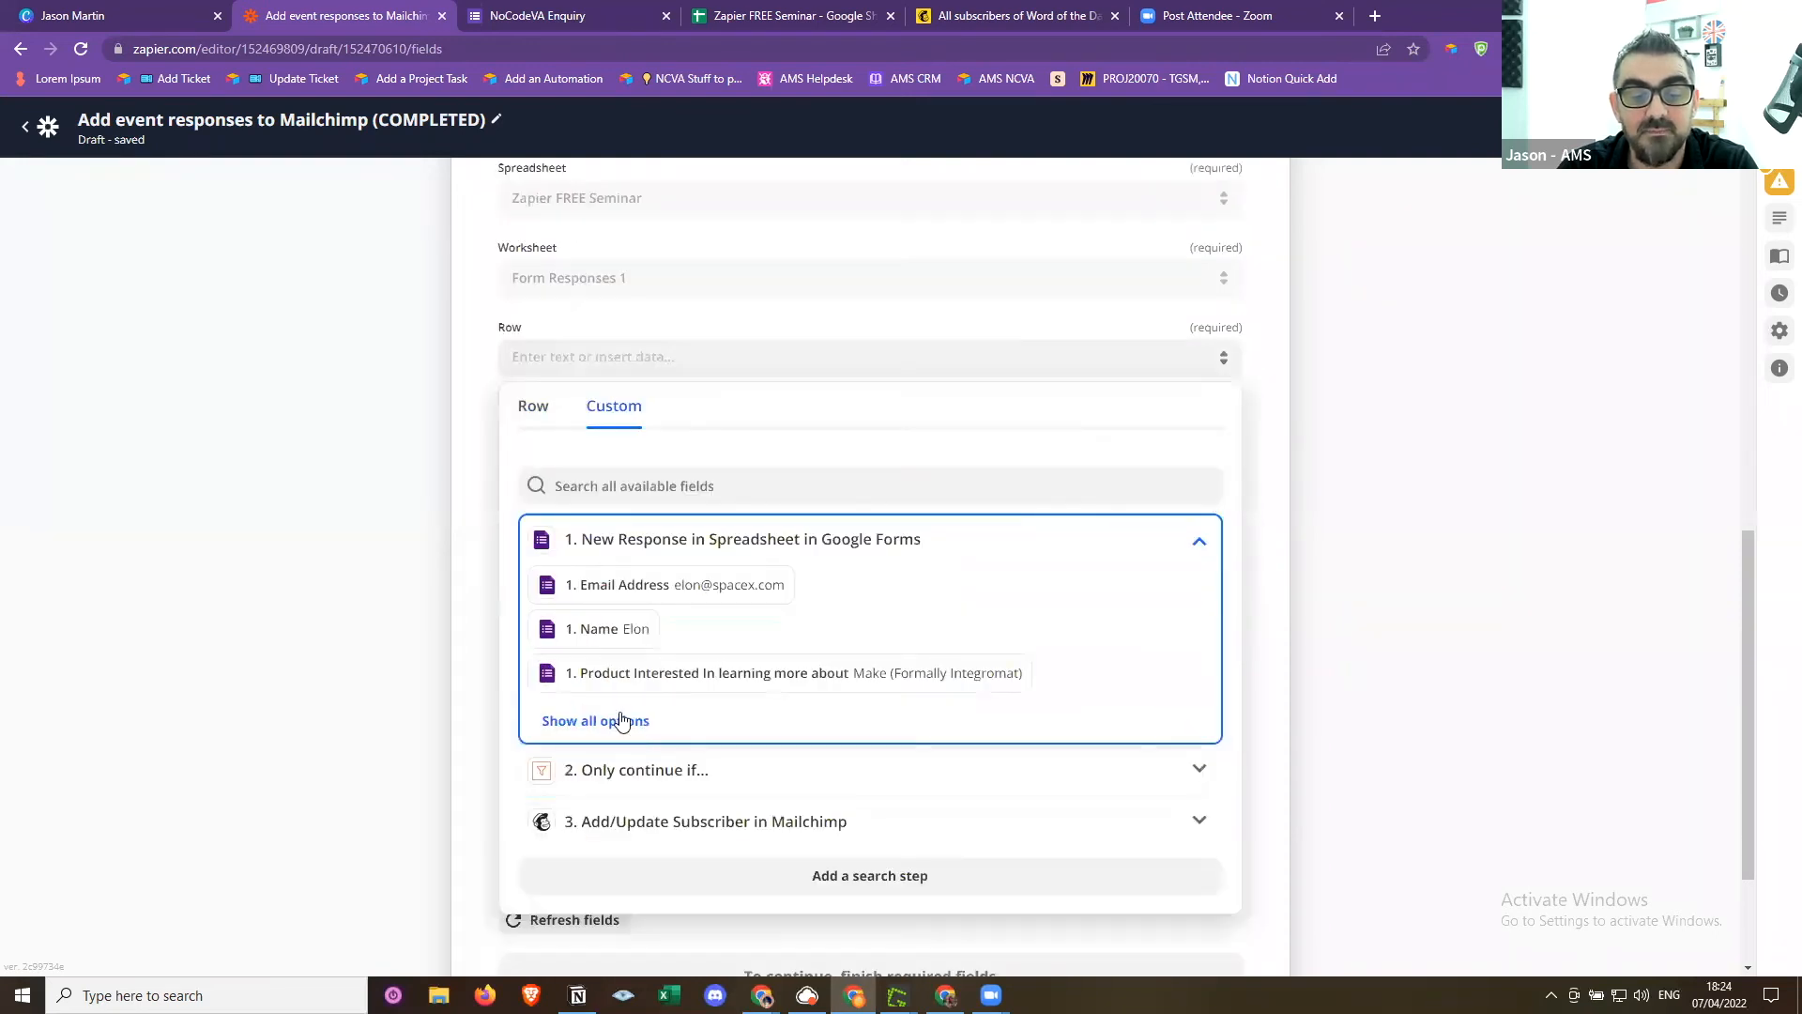
{"action": "left_click", "coordinate": [622, 721]}
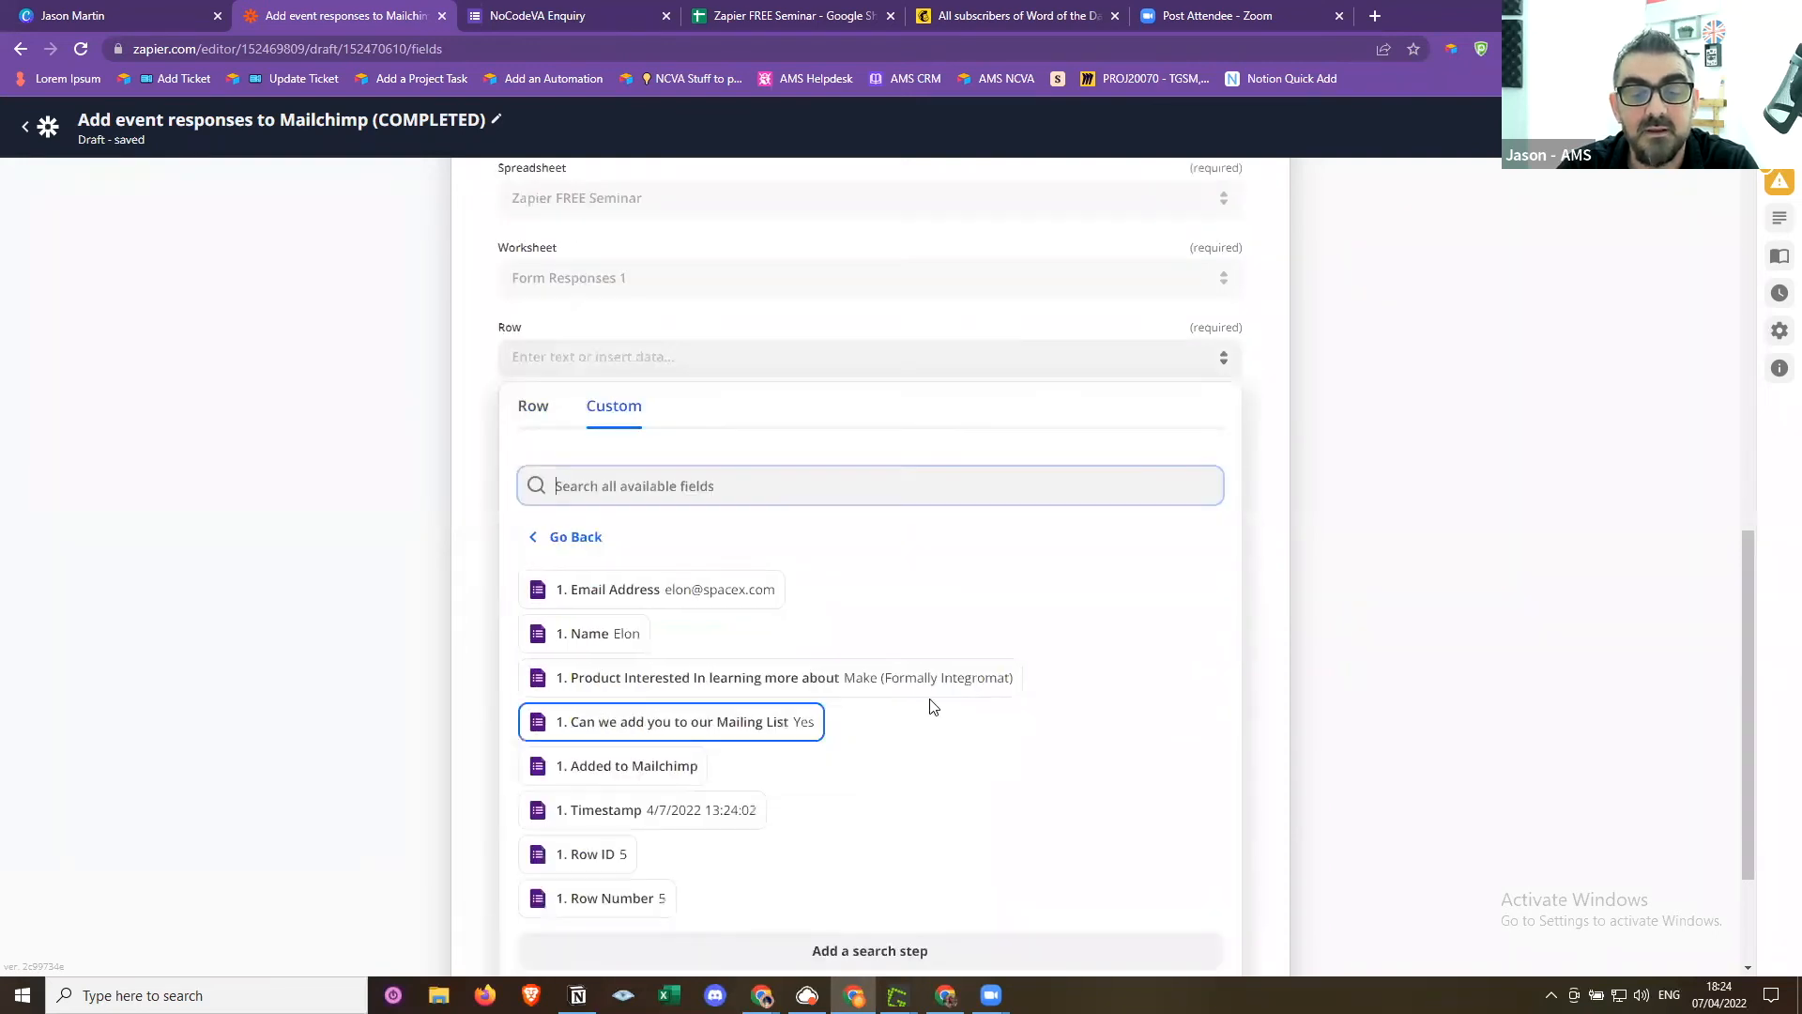
{"action": "left_click", "coordinate": [595, 858]}
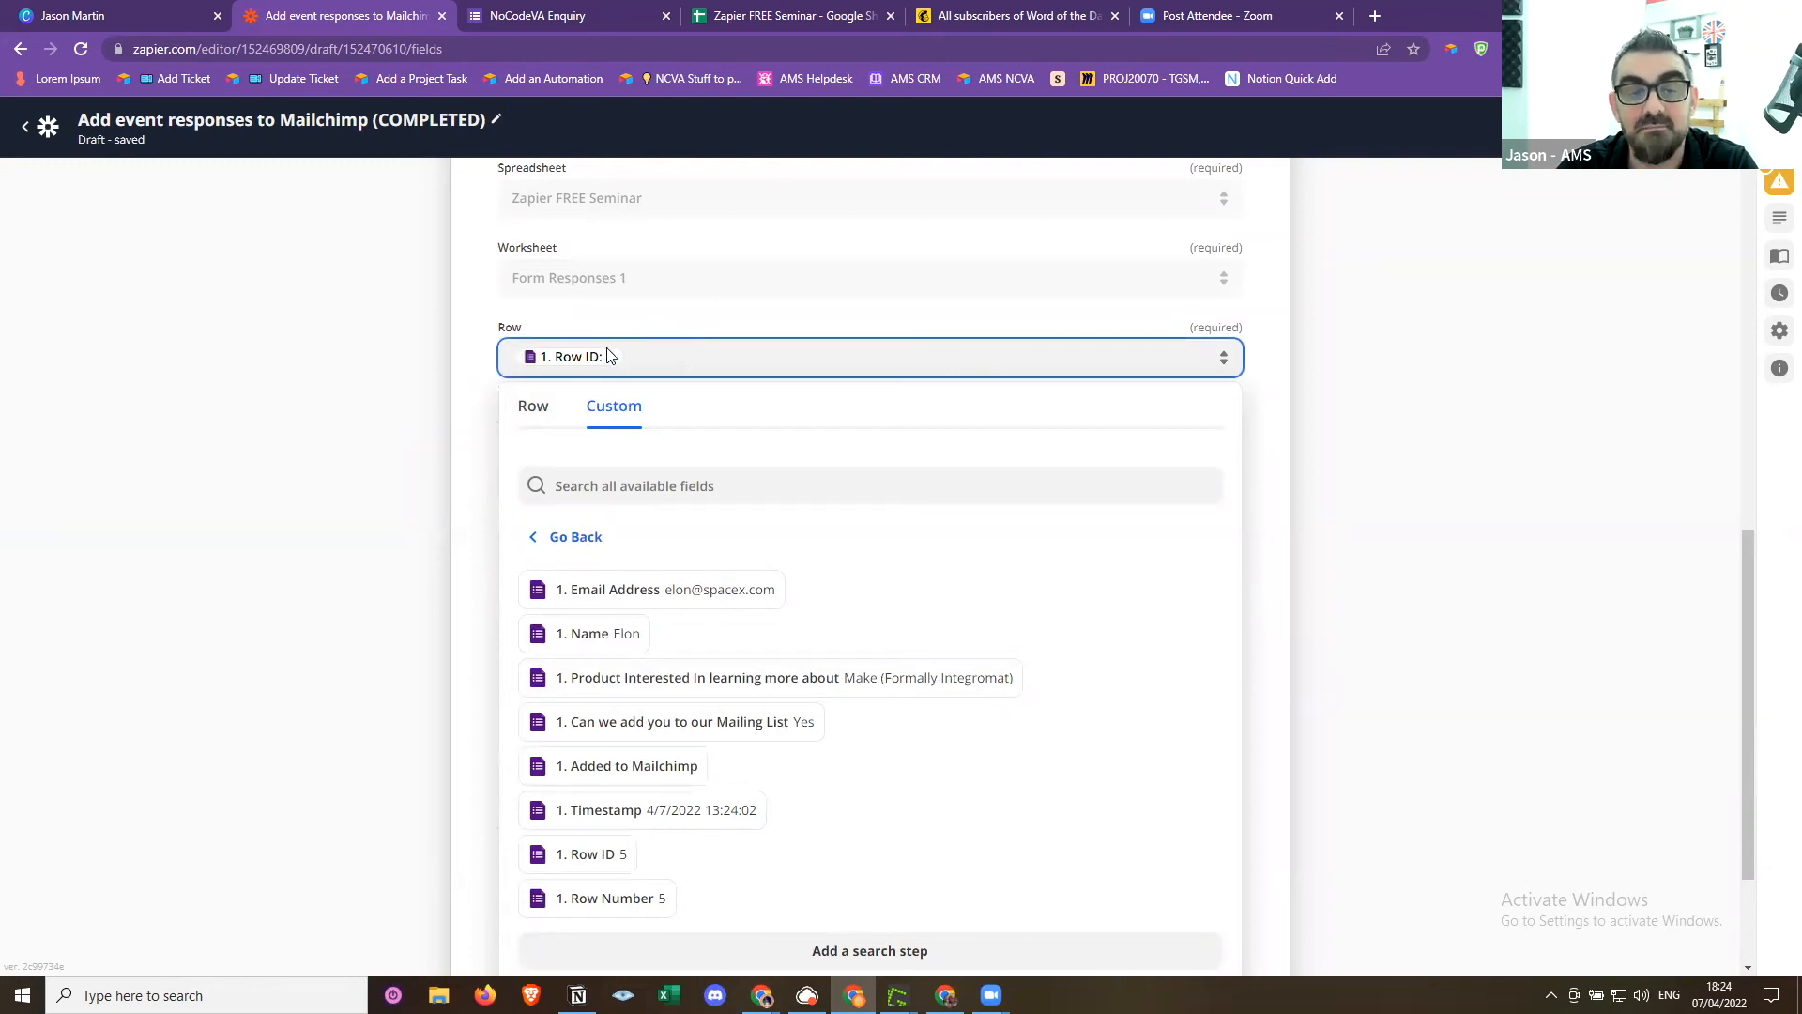
{"action": "left_click", "coordinate": [474, 465]}
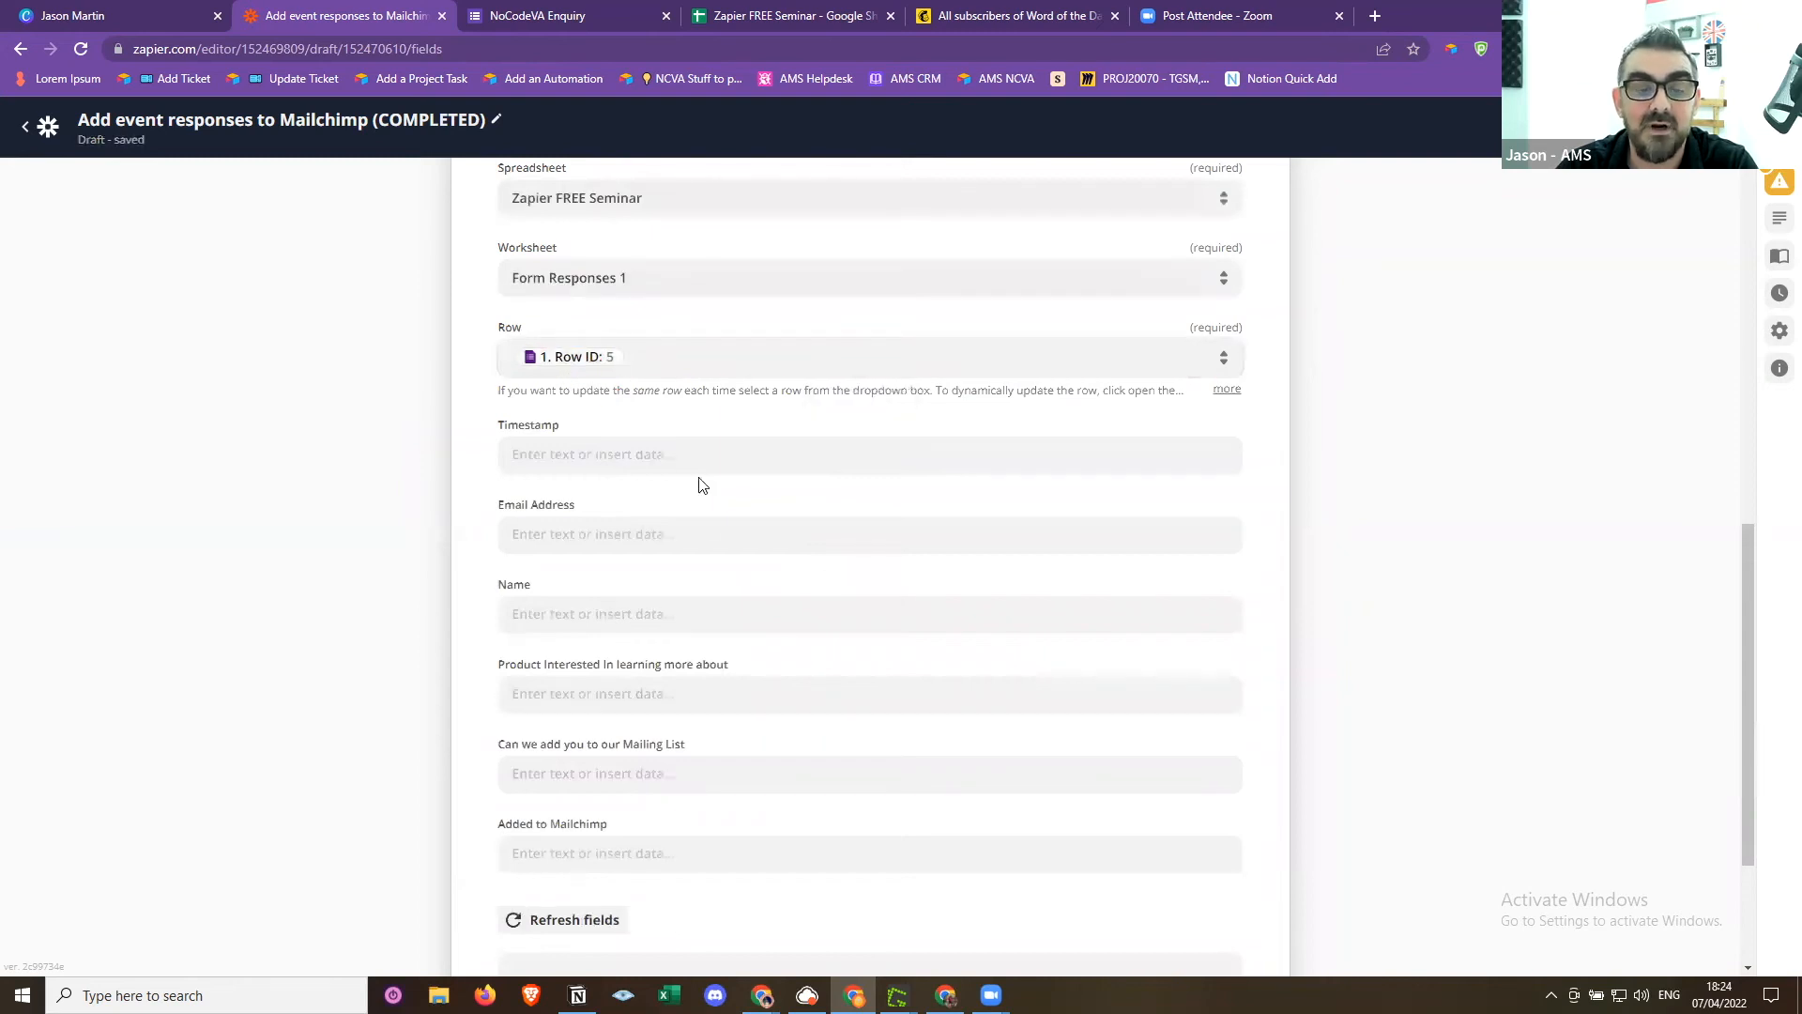
Set the Added to Mailchimp field to Yes, then continue and test the Google Sheets row update with review
{"action": "scroll", "coordinate": [713, 525], "scroll_direction": "down", "scroll_amount": 1}
{"action": "left_click", "coordinate": [608, 759]}
{"action": "type", "text": "Yes"}
{"action": "left_click", "coordinate": [461, 709]}
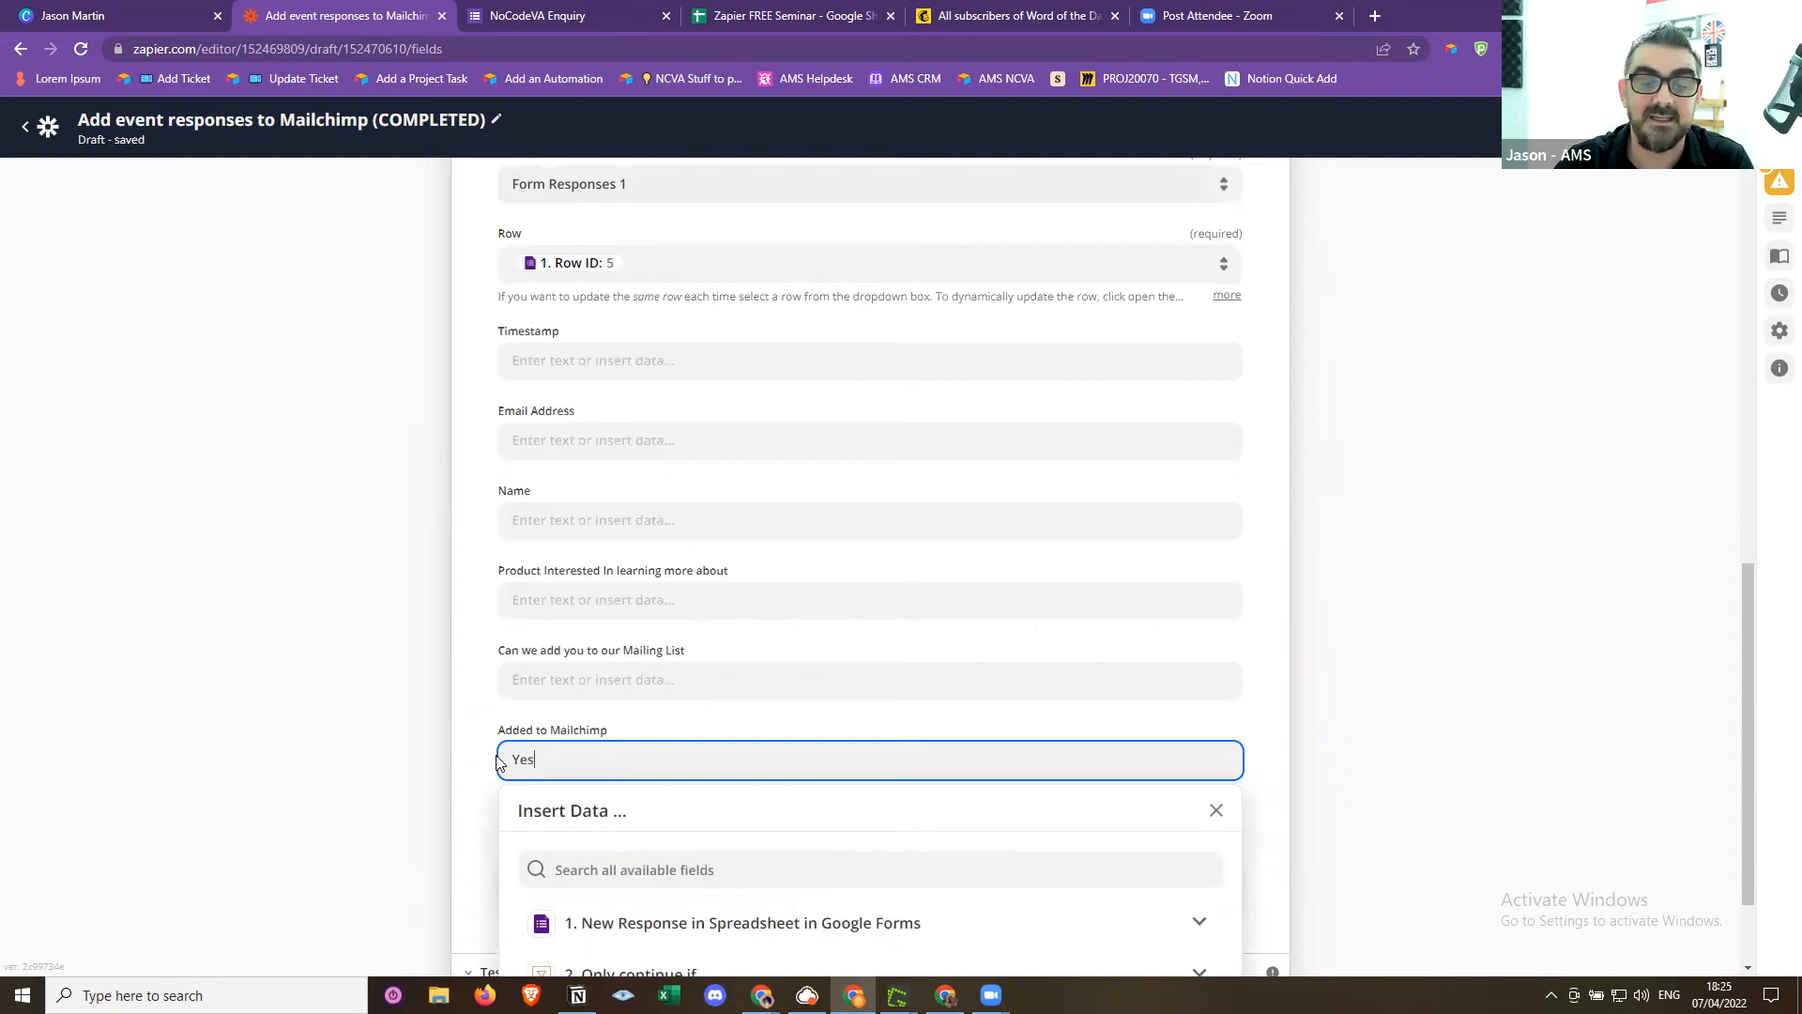
{"action": "scroll", "coordinate": [918, 833], "scroll_direction": "down", "scroll_amount": 2}
{"action": "left_click", "coordinate": [925, 748]}
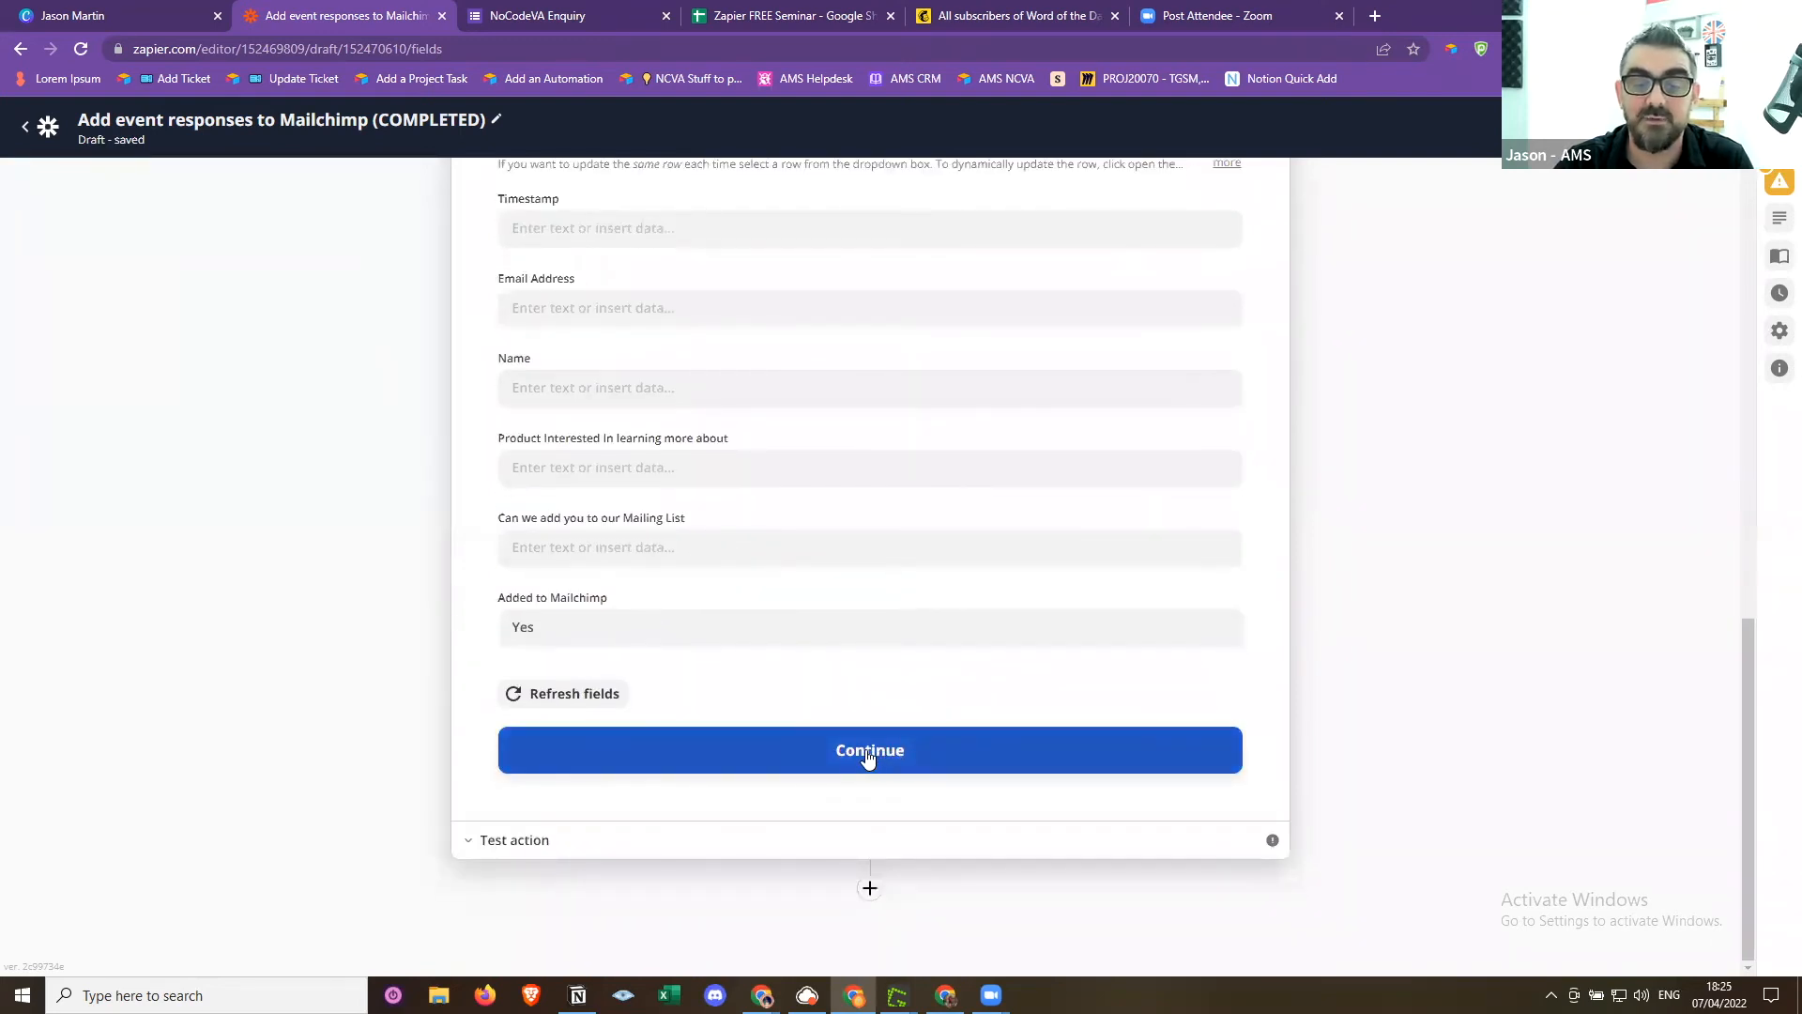
{"action": "left_click", "coordinate": [701, 787]}
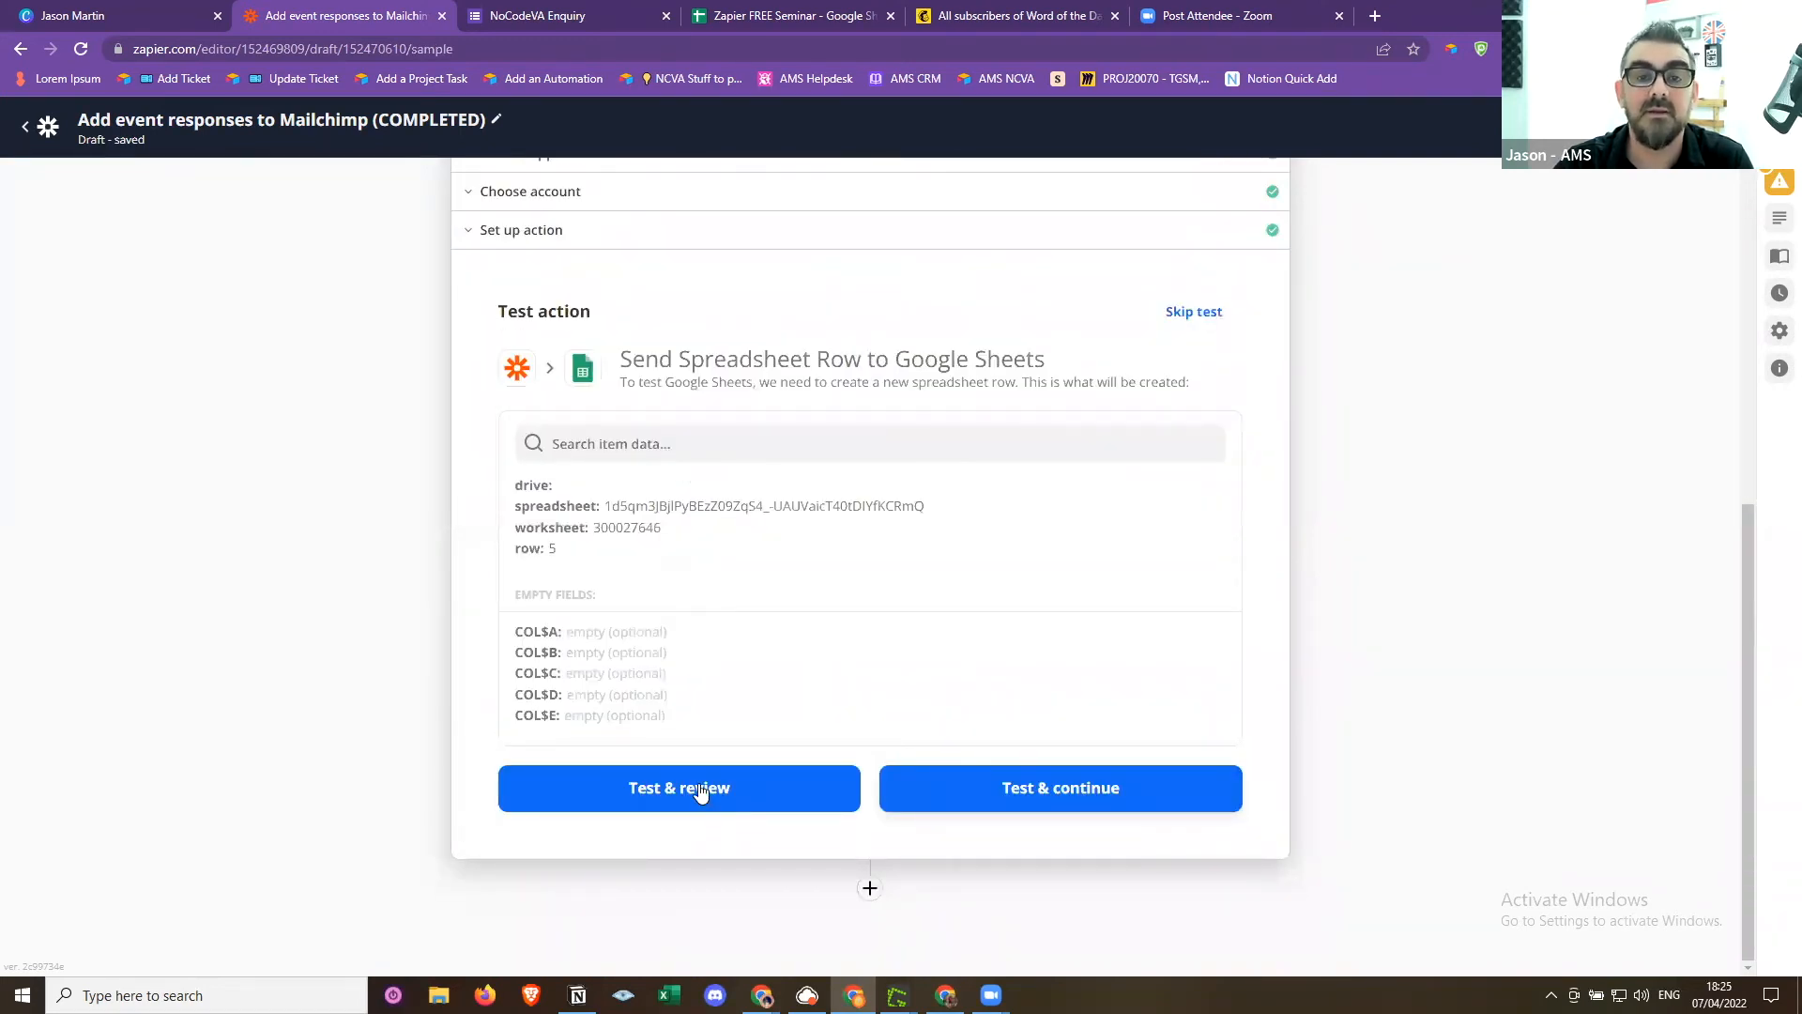
Switch to the Zapier FREE Seminar spreadsheet and check the Added to Mailchimp cell in row 5
{"action": "key", "text": "ctrl+Tab"}
{"action": "key", "text": "ctrl+Tab"}
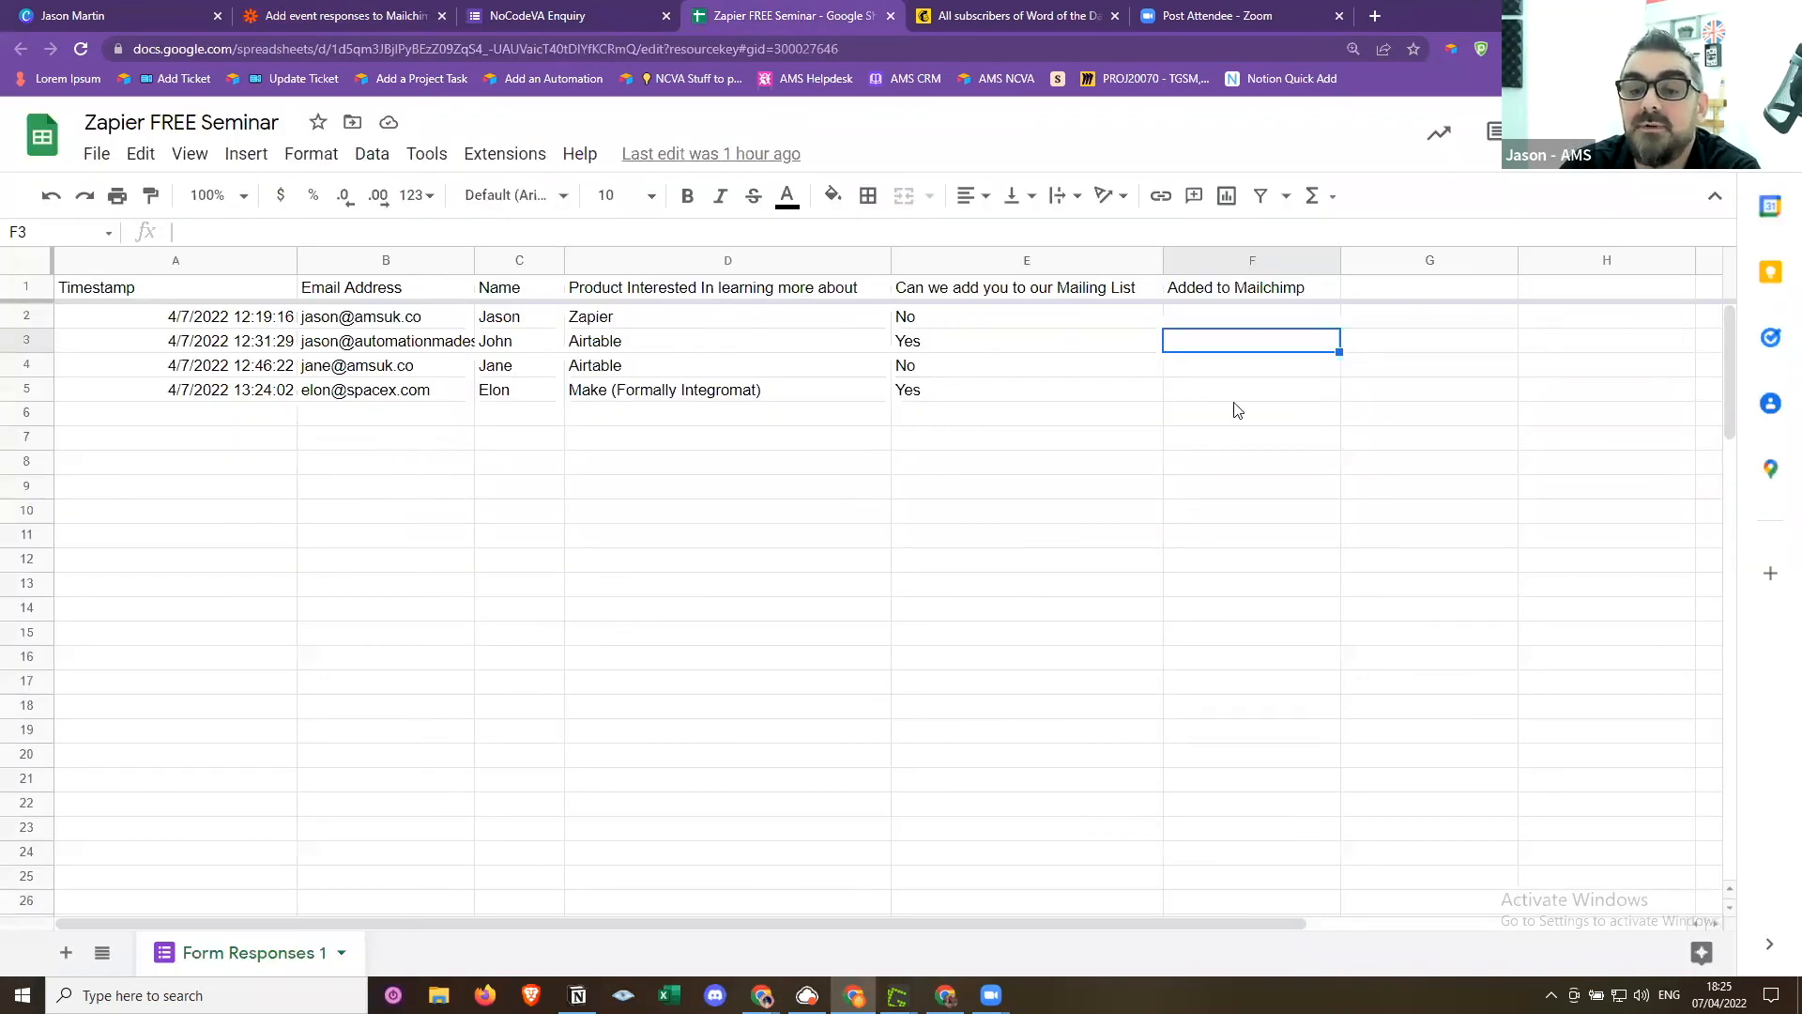
{"action": "left_click", "coordinate": [1185, 390]}
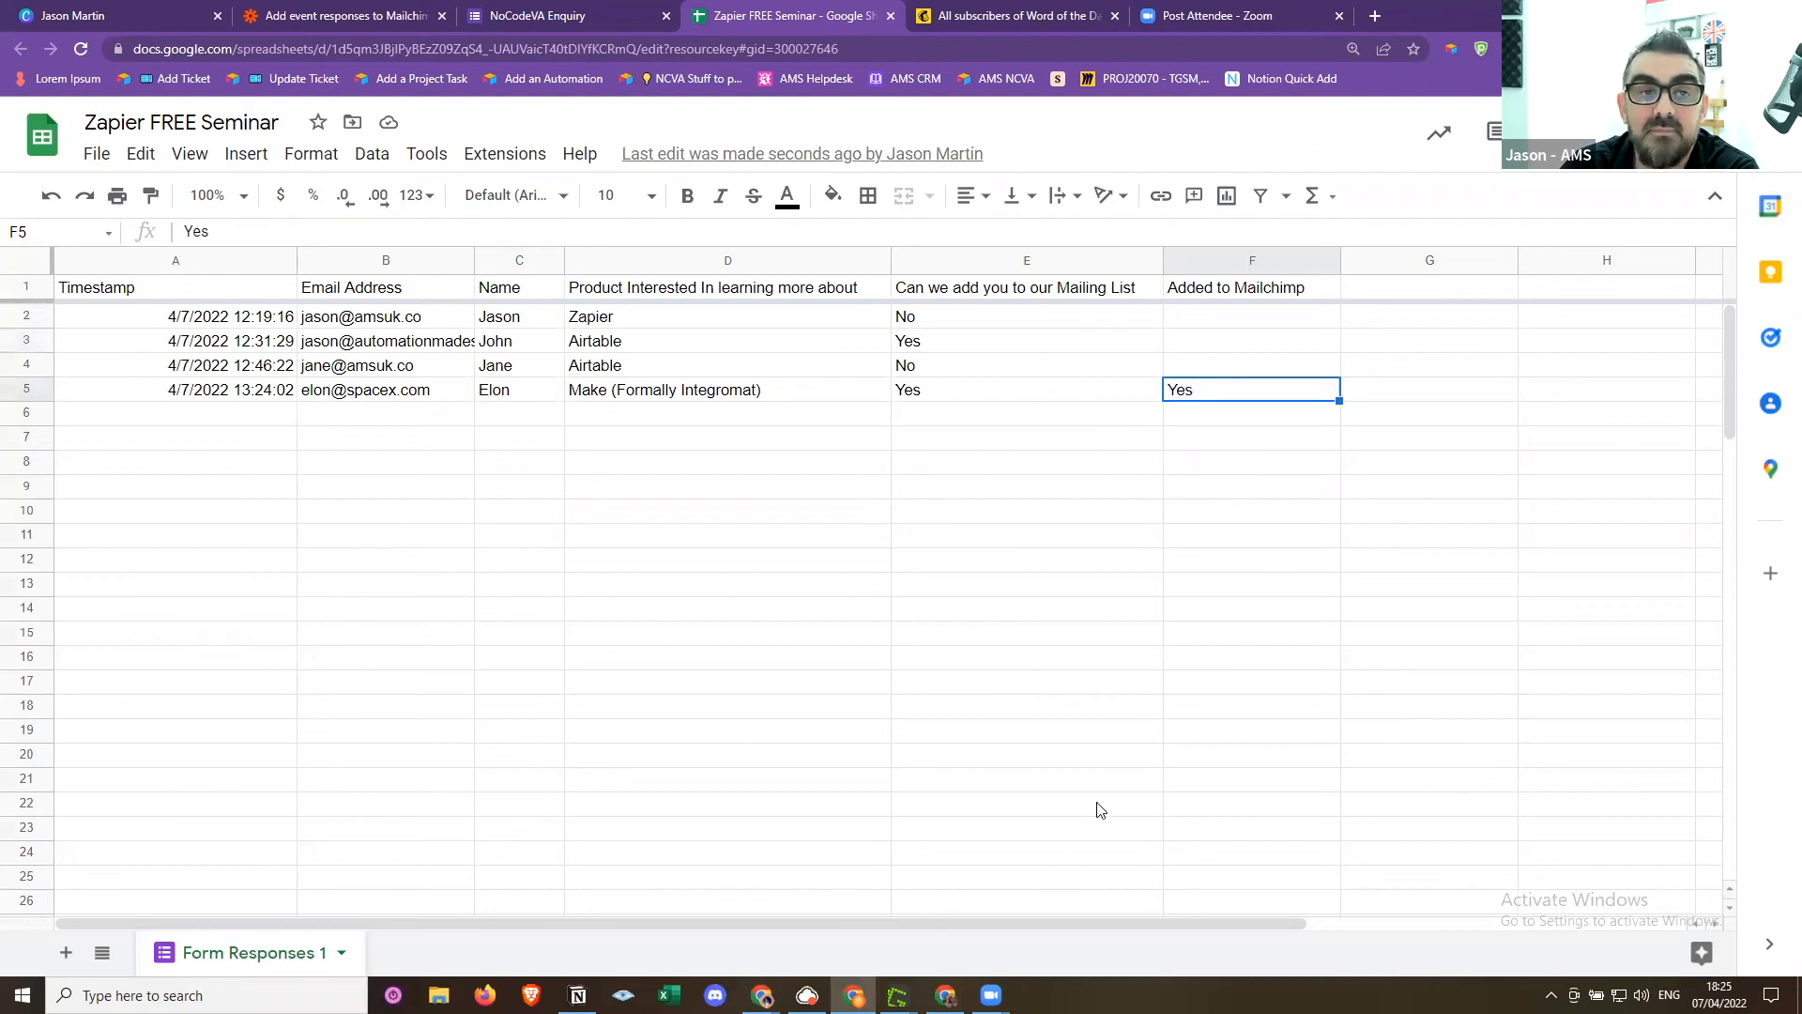
Return to Zapier, close the tested Google Sheets action, then publish the Zap and turn it on
{"action": "left_click", "coordinate": [340, 13]}
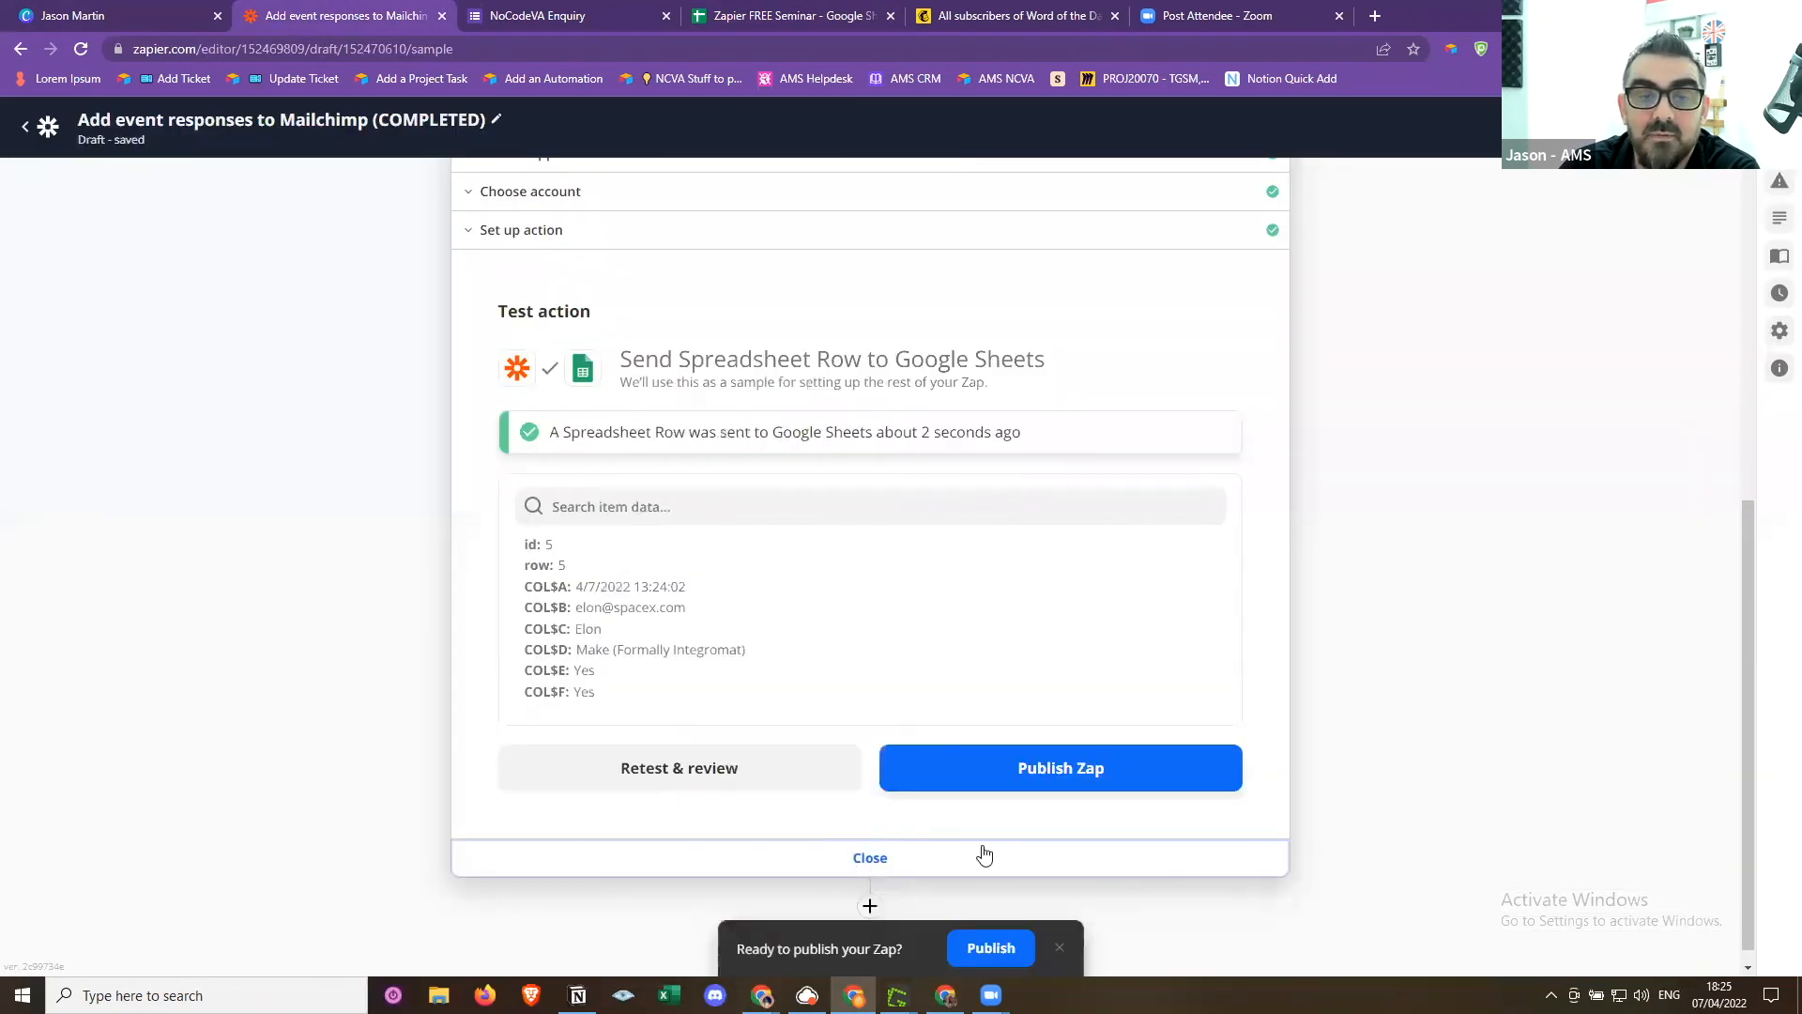
{"action": "left_click", "coordinate": [873, 858]}
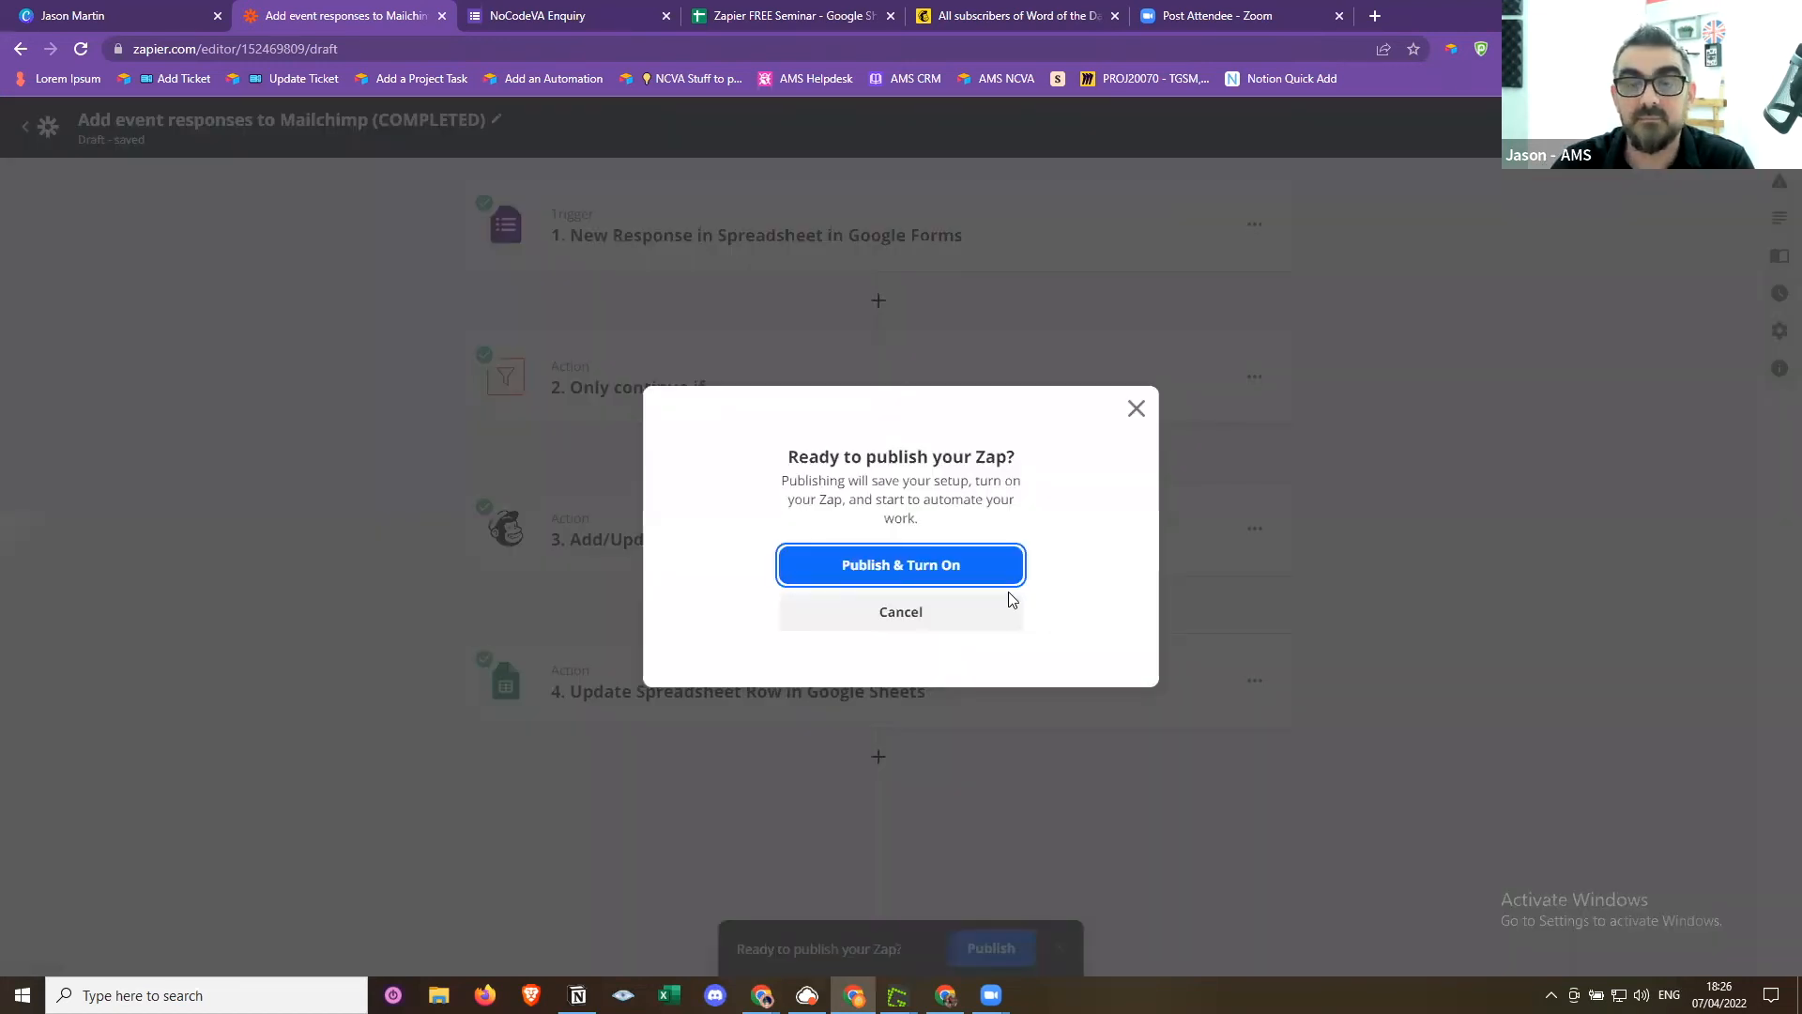
{"action": "left_click", "coordinate": [1012, 599]}
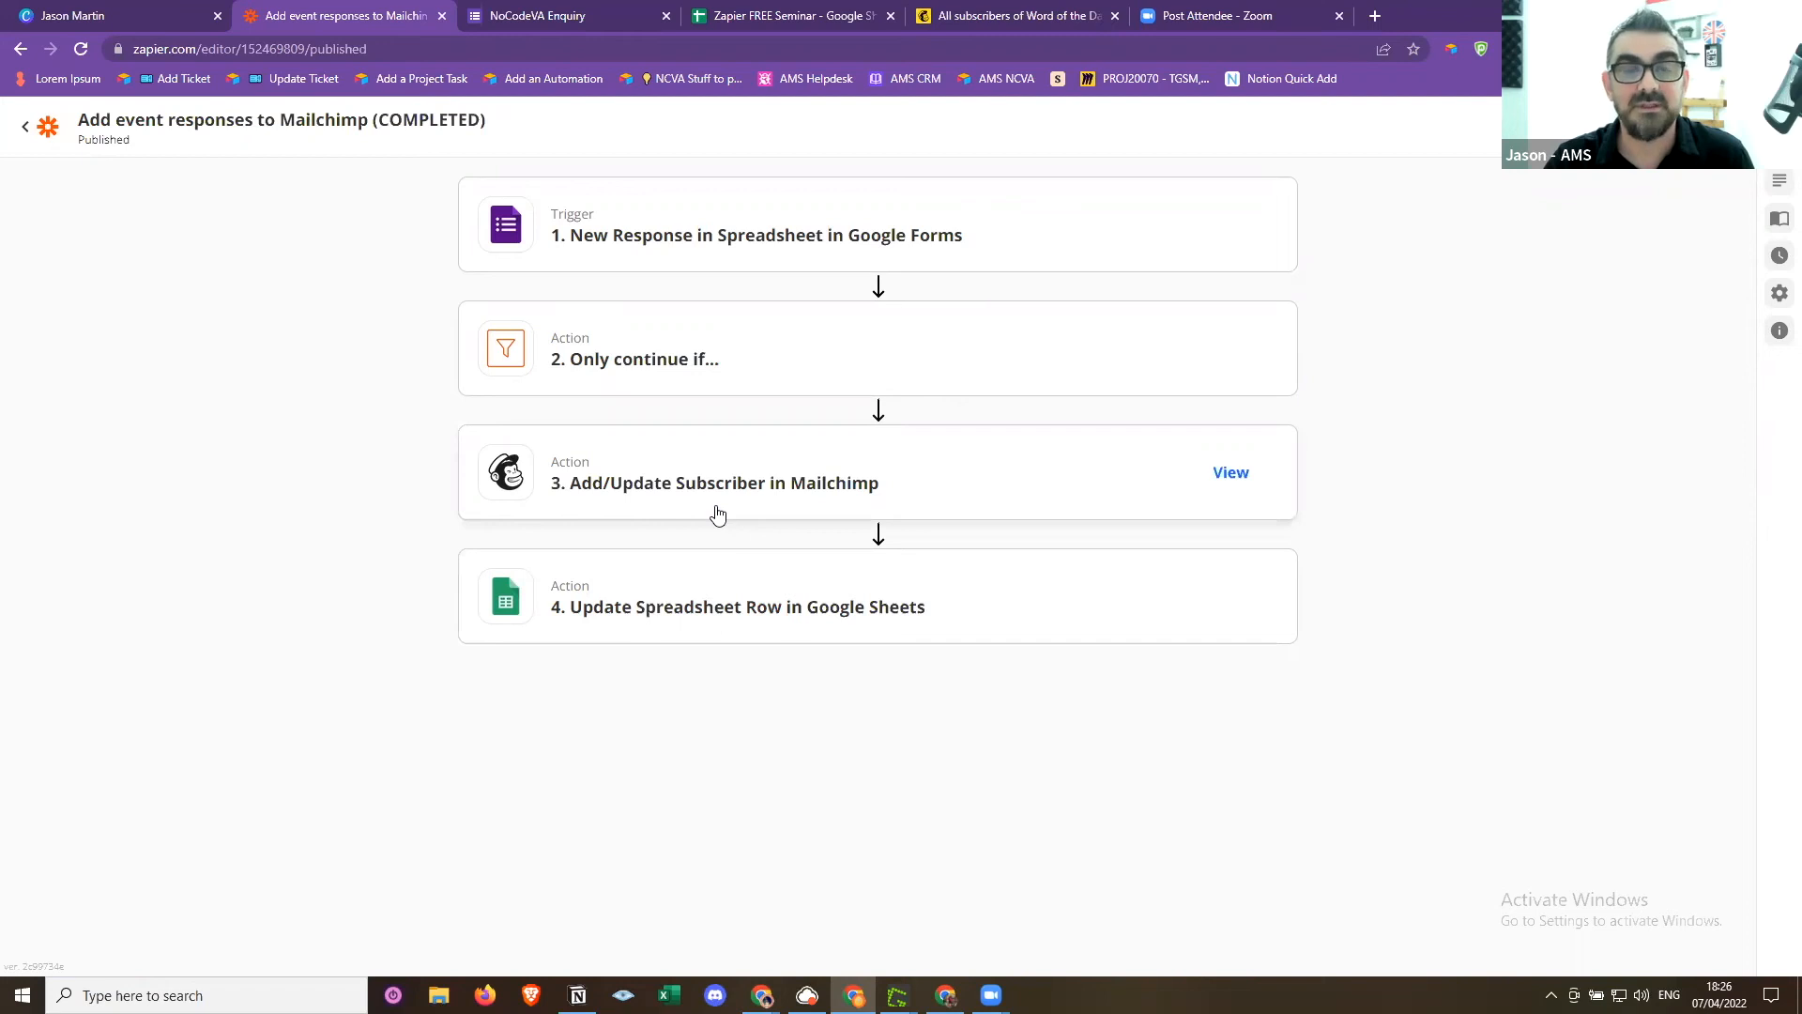
Leave the Zap editor and, from the Zap history, open the Add event responses to Mailchimp (COMPLETED) run
{"action": "left_click", "coordinate": [25, 126]}
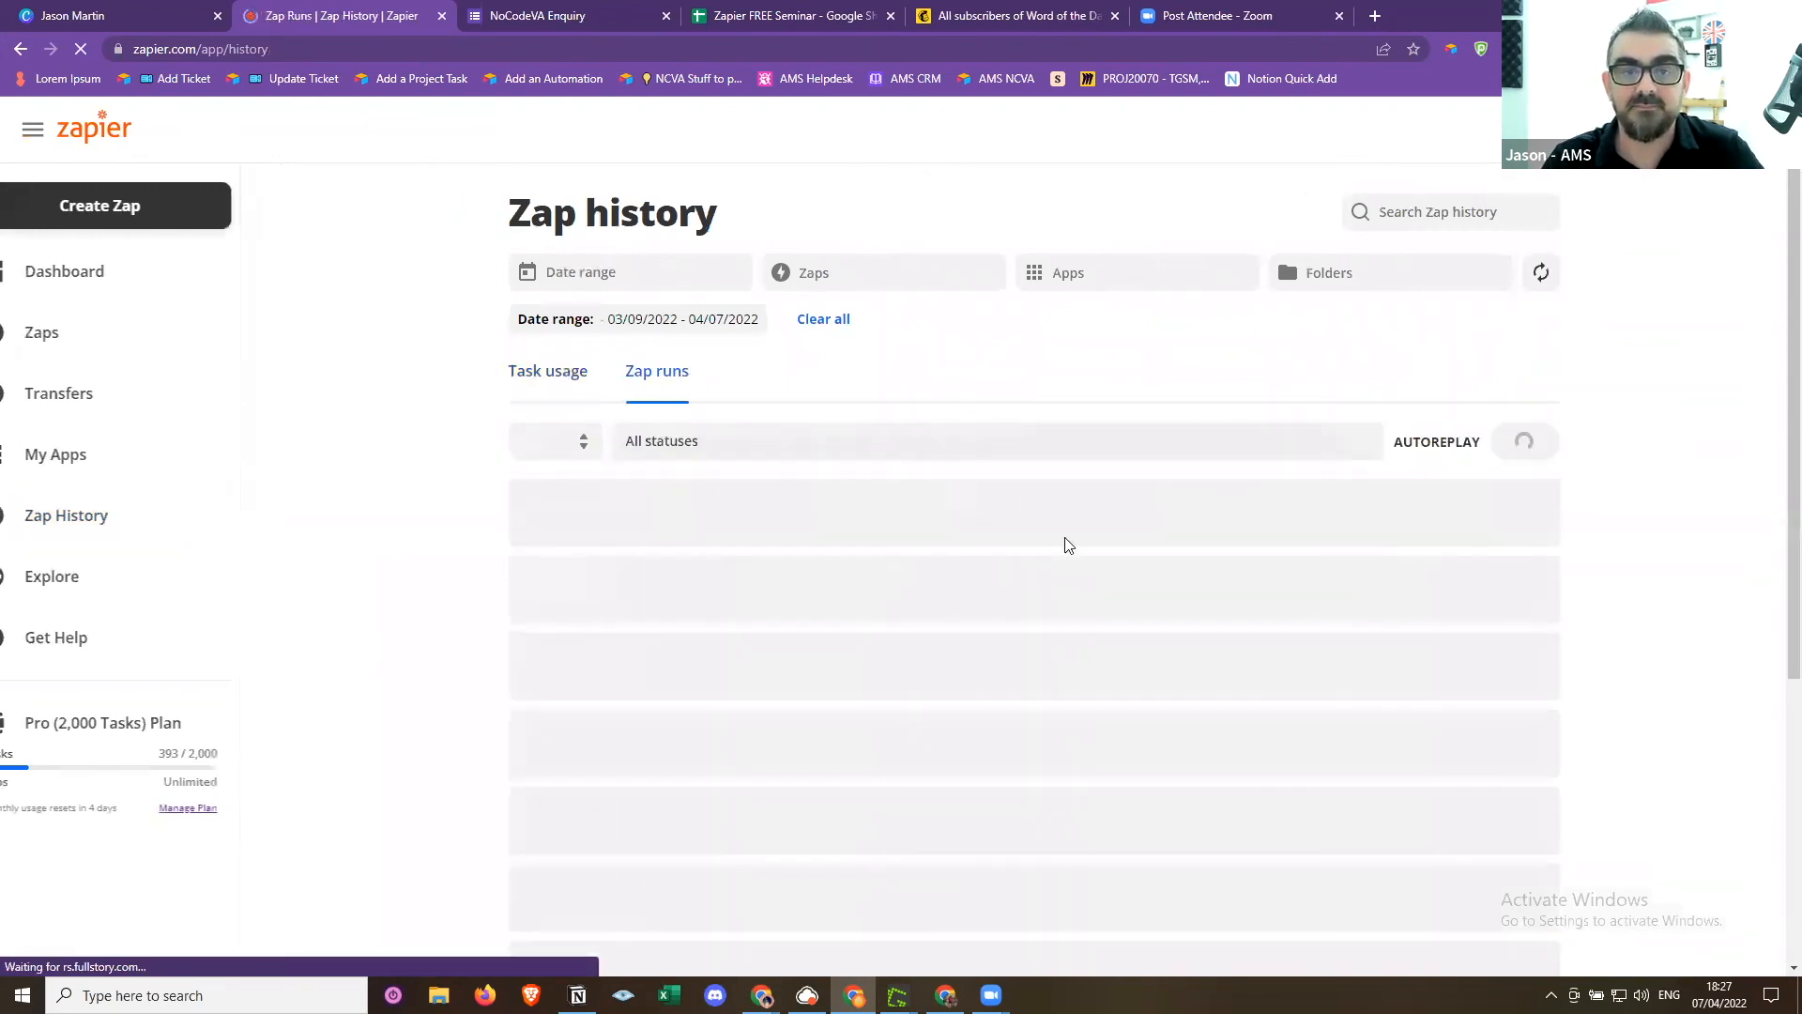
{"action": "scroll", "coordinate": [1713, 638], "scroll_direction": "down", "scroll_amount": 1}
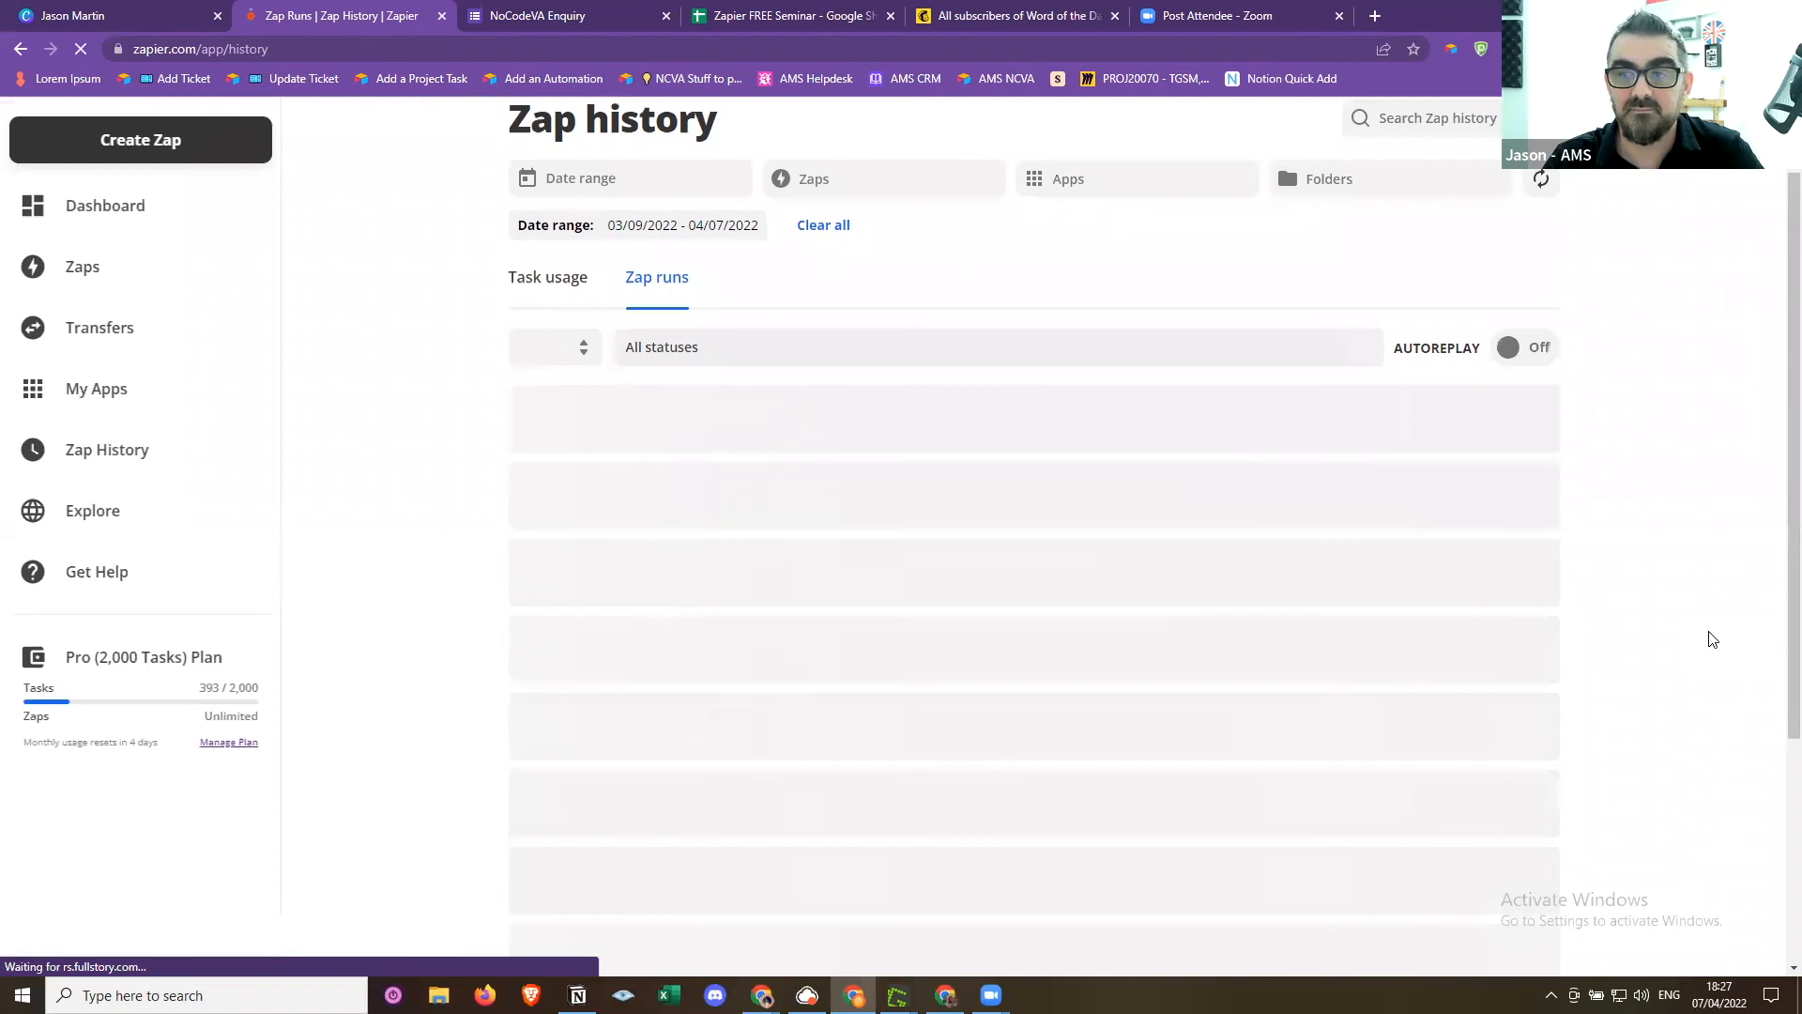
{"action": "scroll", "coordinate": [1708, 635], "scroll_direction": "down", "scroll_amount": 1}
{"action": "scroll", "coordinate": [1674, 488], "scroll_direction": "down", "scroll_amount": 1}
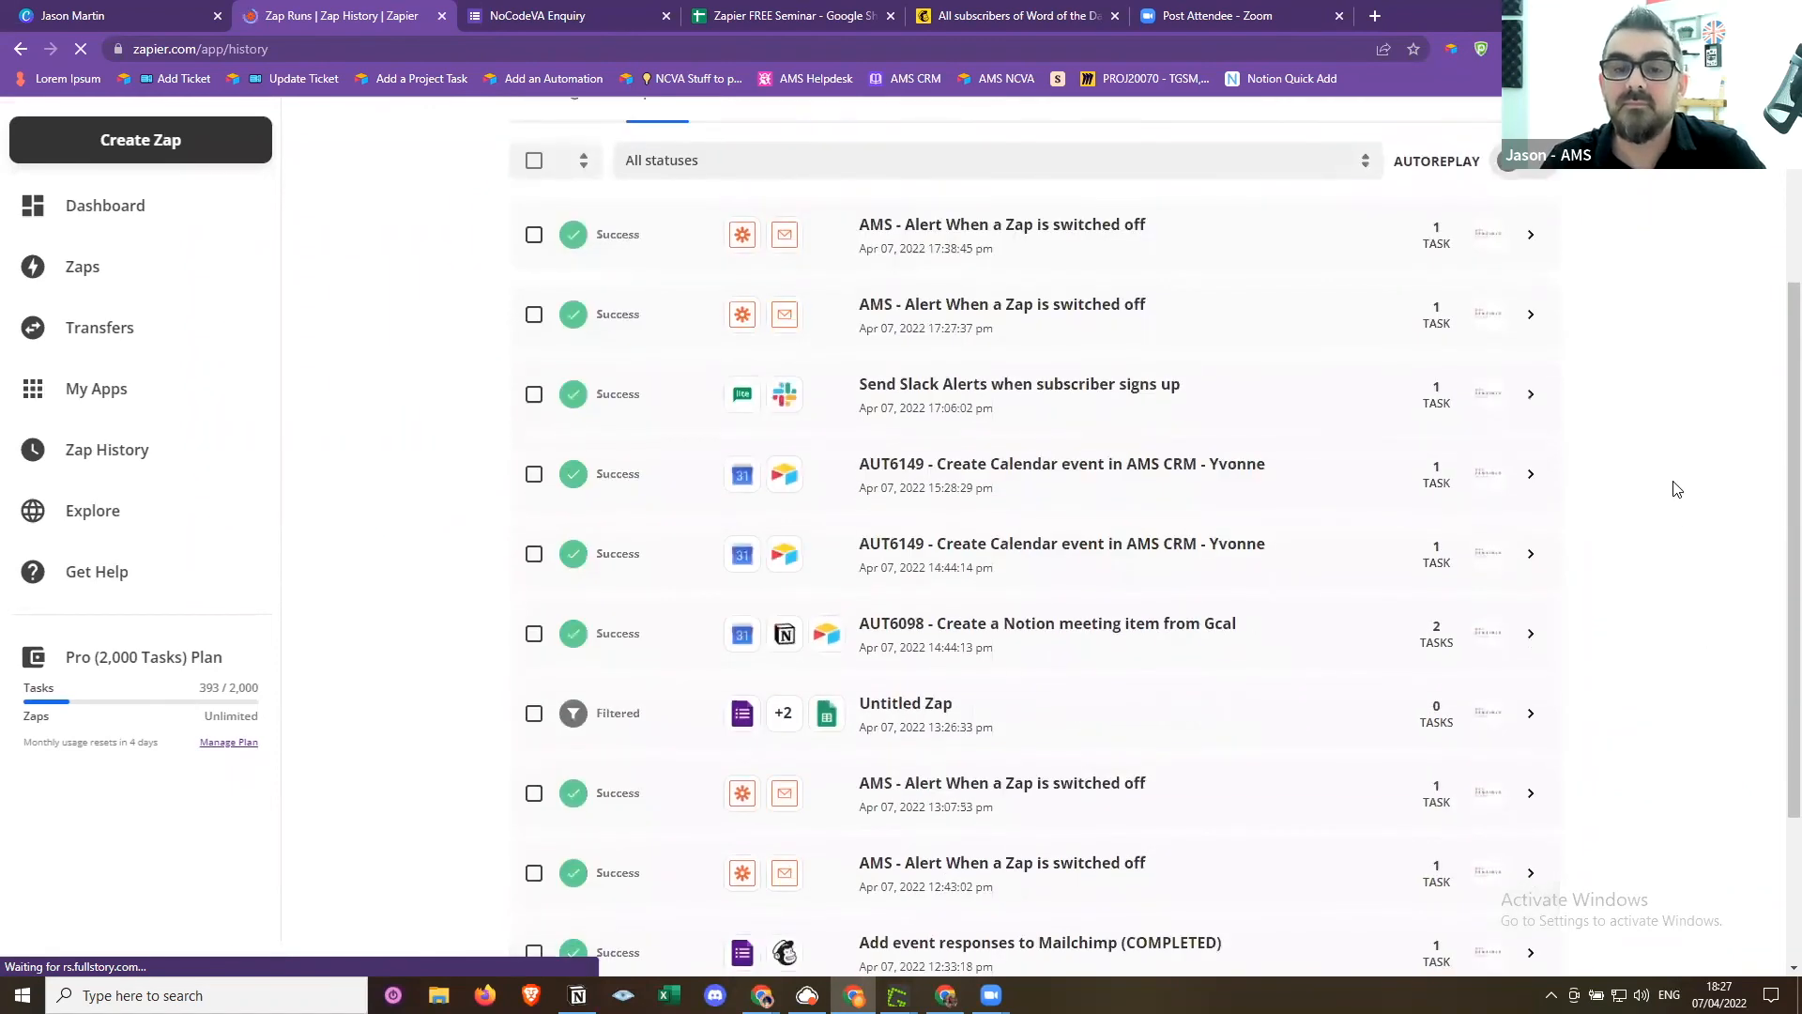
{"action": "scroll", "coordinate": [1672, 491], "scroll_direction": "down", "scroll_amount": 2}
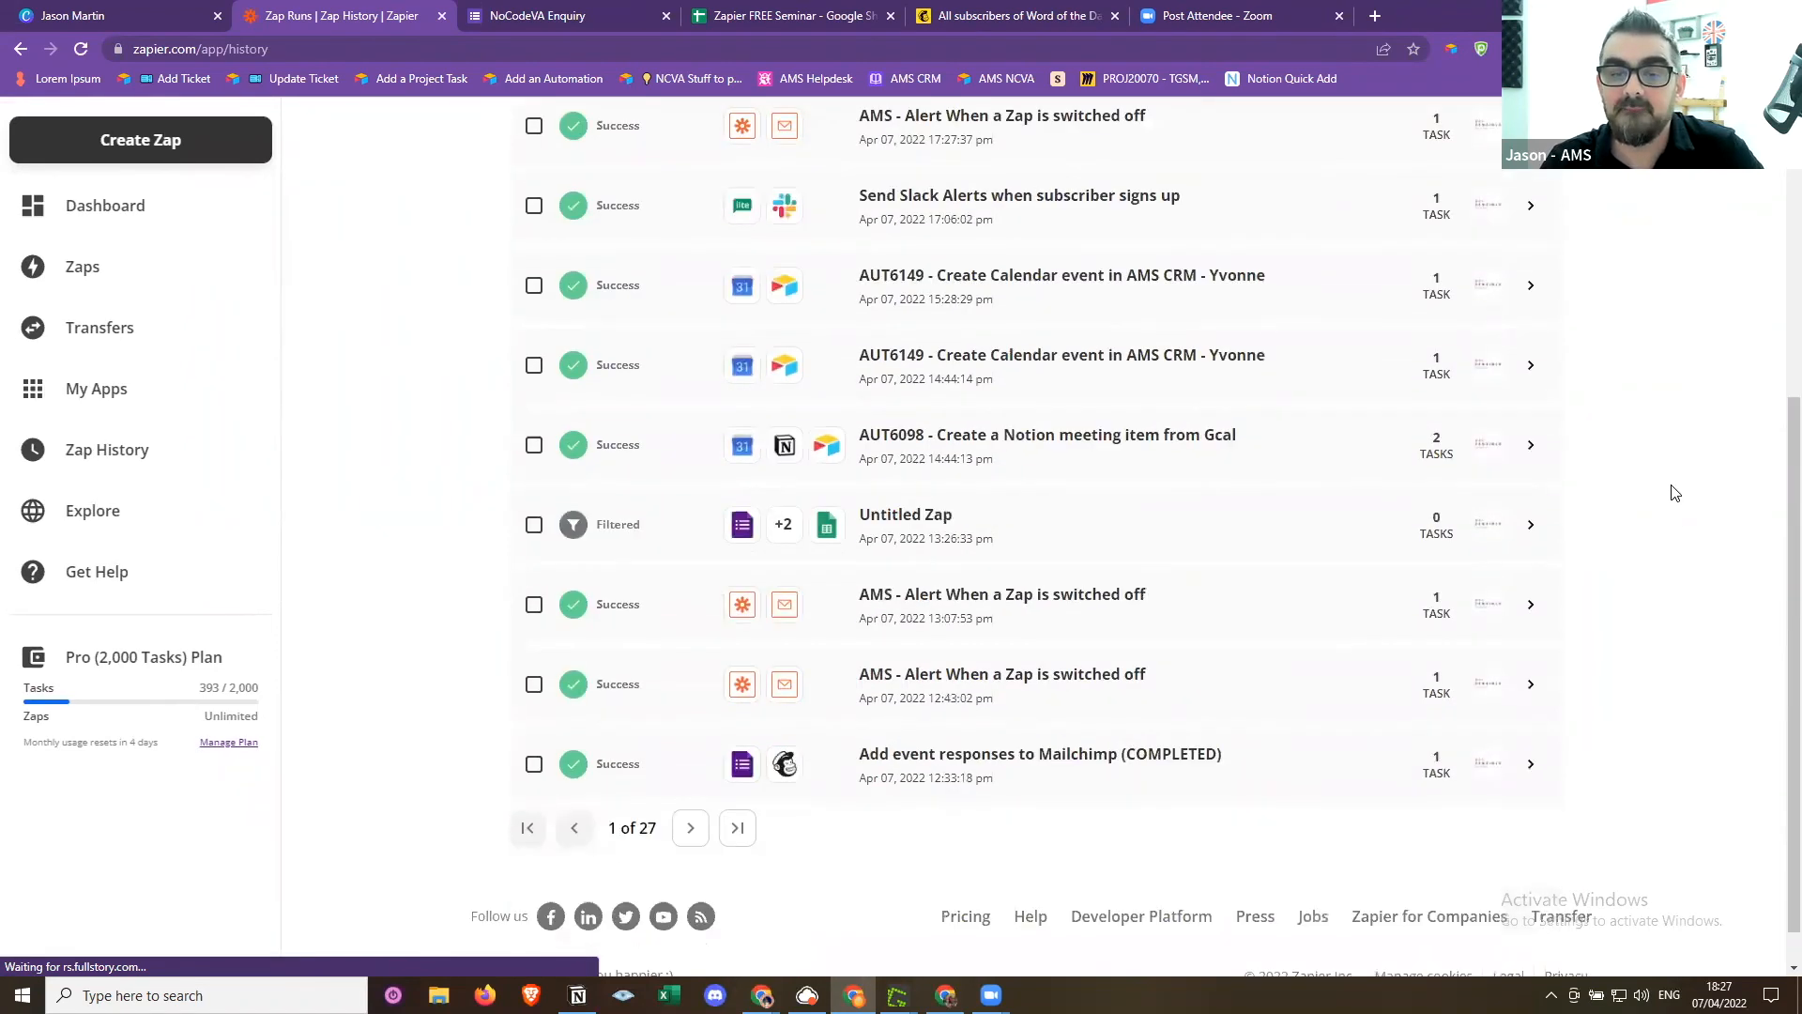
{"action": "scroll", "coordinate": [1215, 567], "scroll_direction": "down", "scroll_amount": 1}
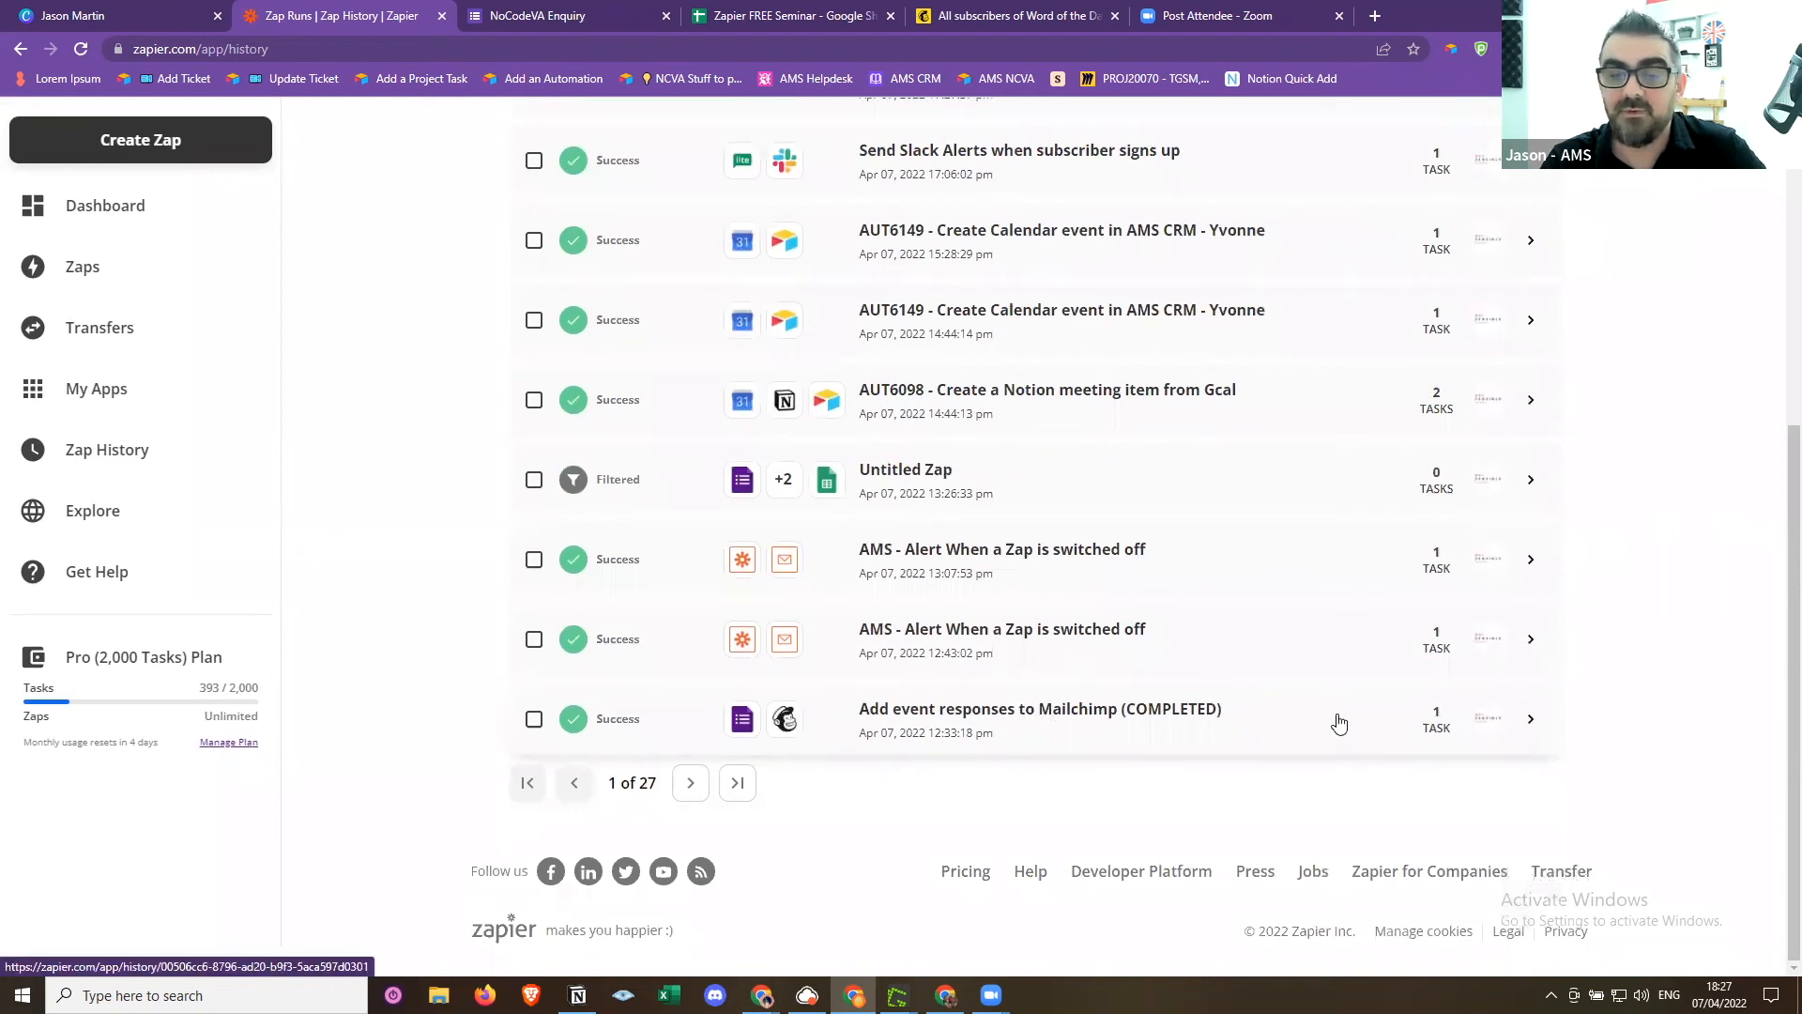
{"action": "left_click", "coordinate": [1512, 716]}
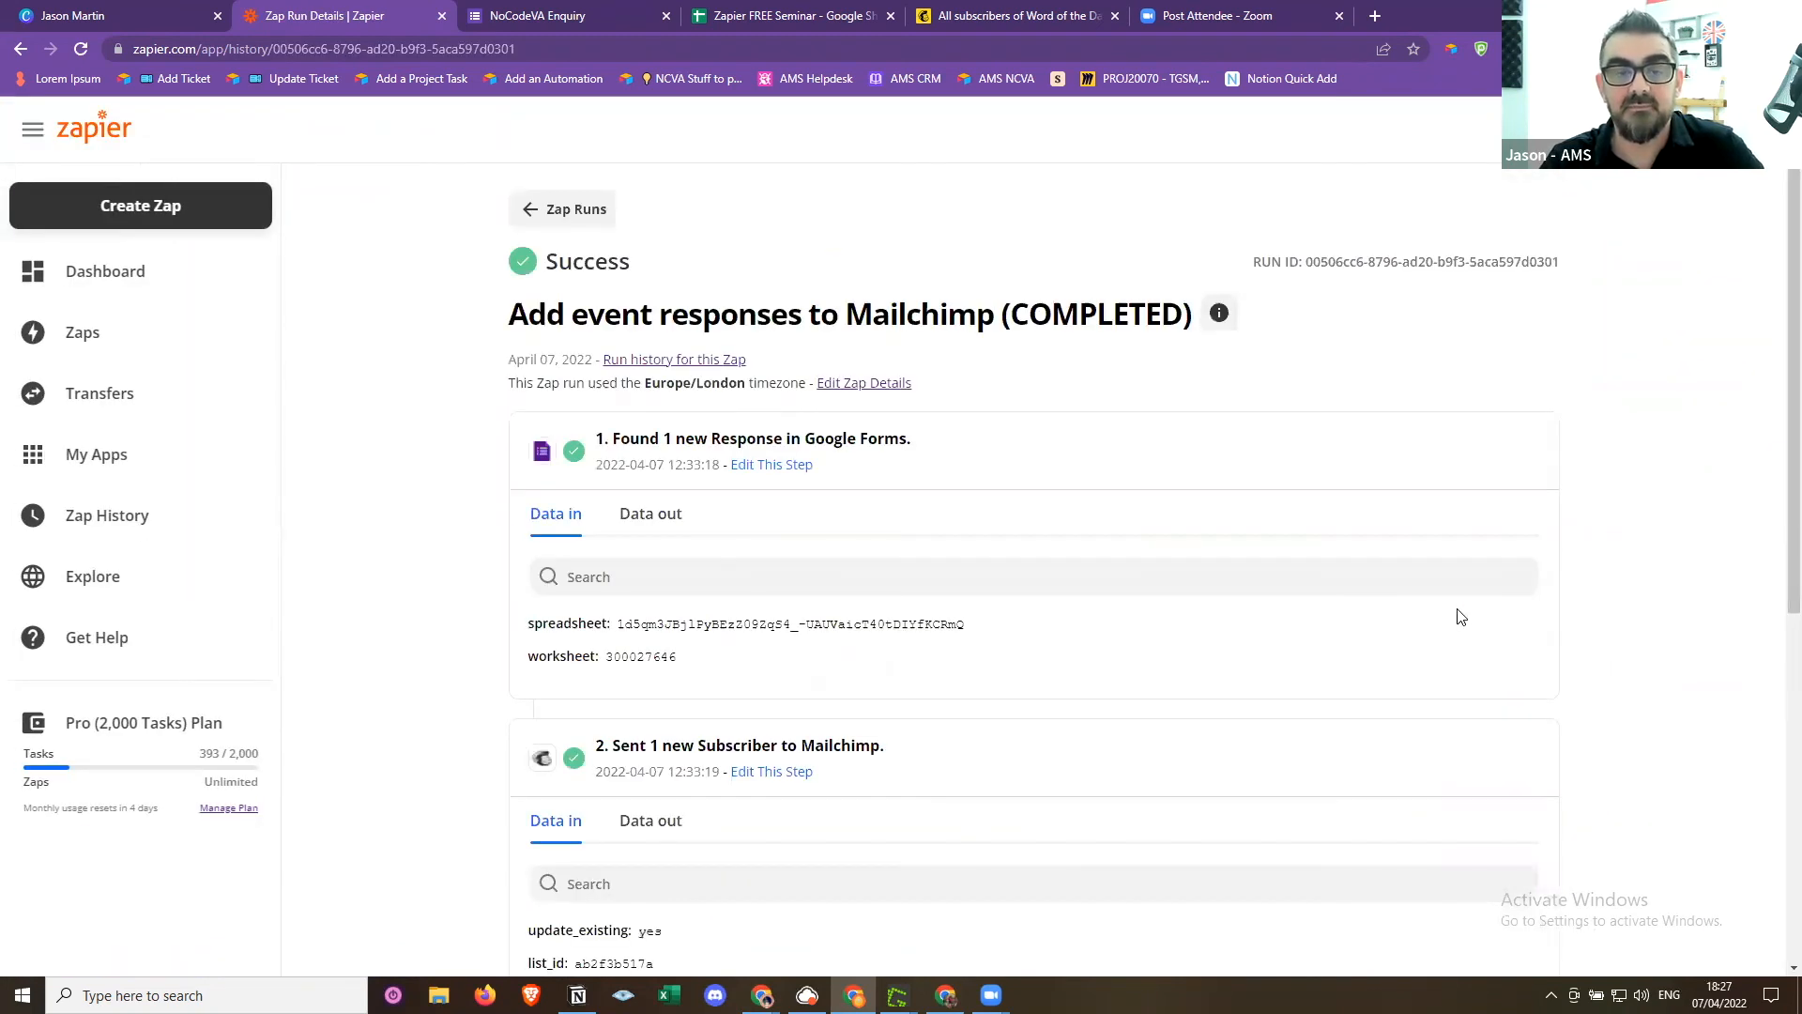
Examine the run's Google Forms output data and the subscriber data sent to Mailchimp
{"action": "scroll", "coordinate": [881, 513], "scroll_direction": "down", "scroll_amount": 1}
{"action": "left_click", "coordinate": [669, 419]}
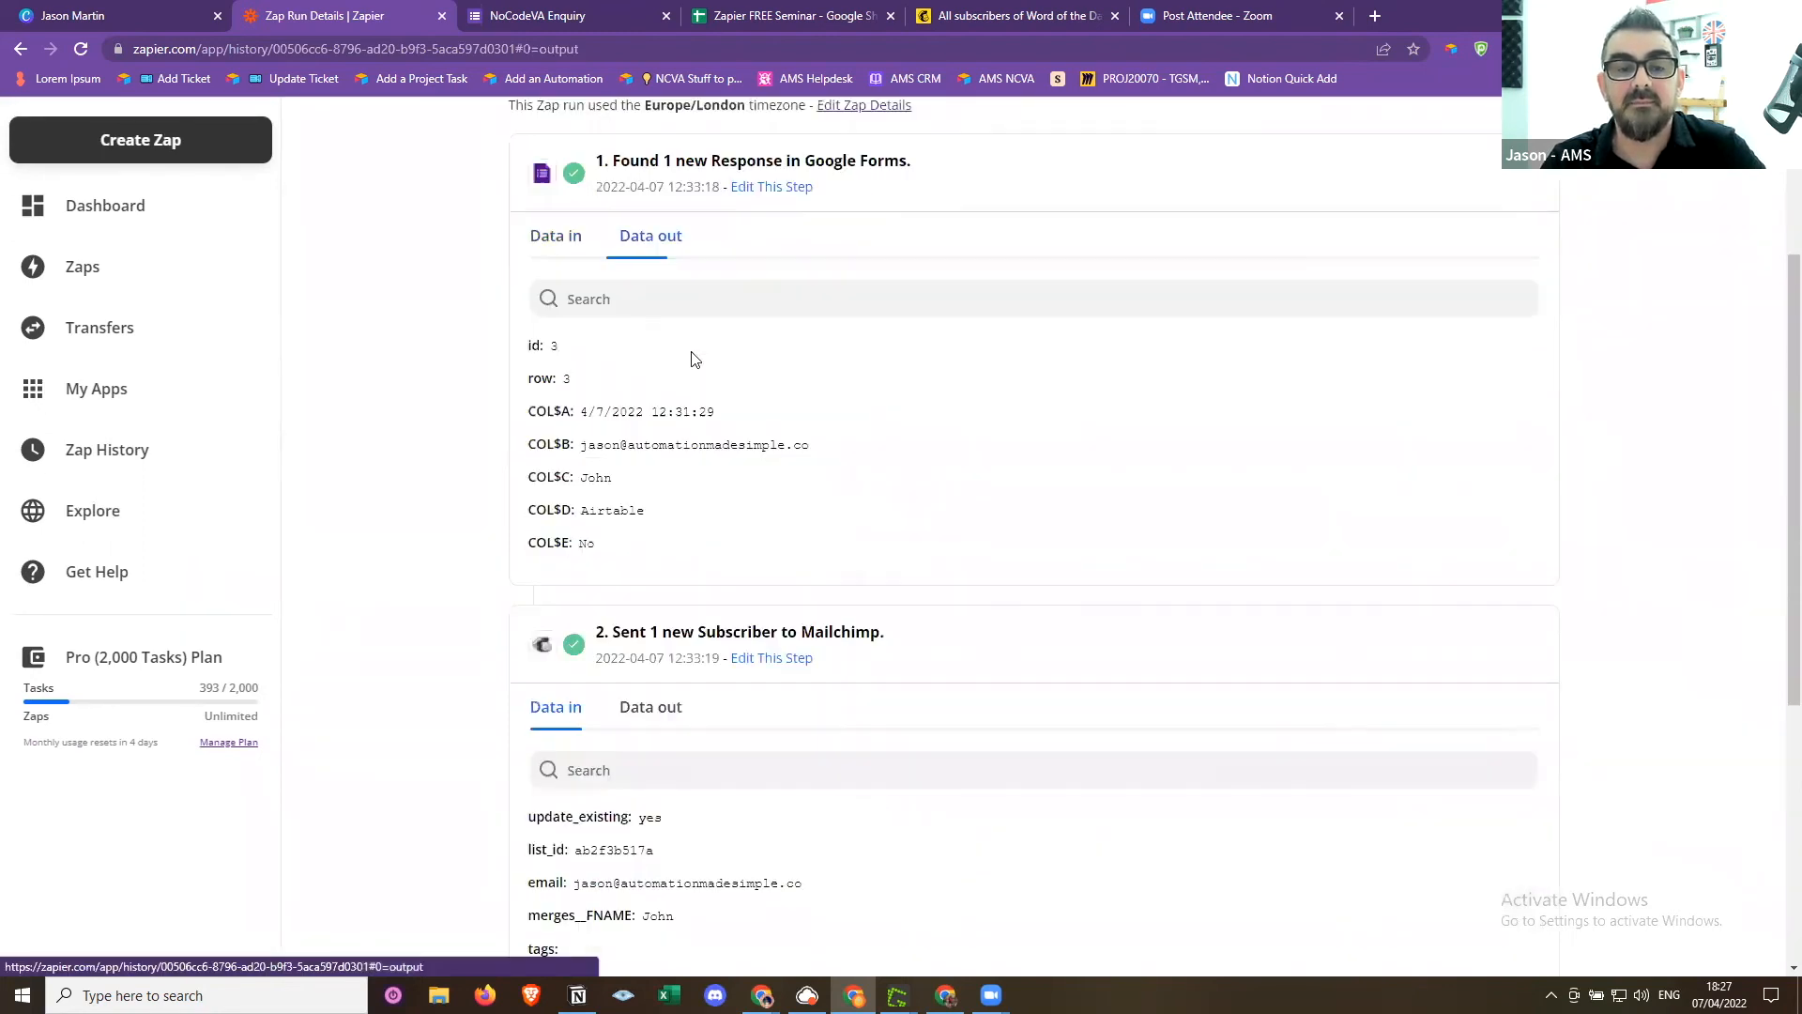
{"action": "scroll", "coordinate": [657, 422], "scroll_direction": "down", "scroll_amount": 2}
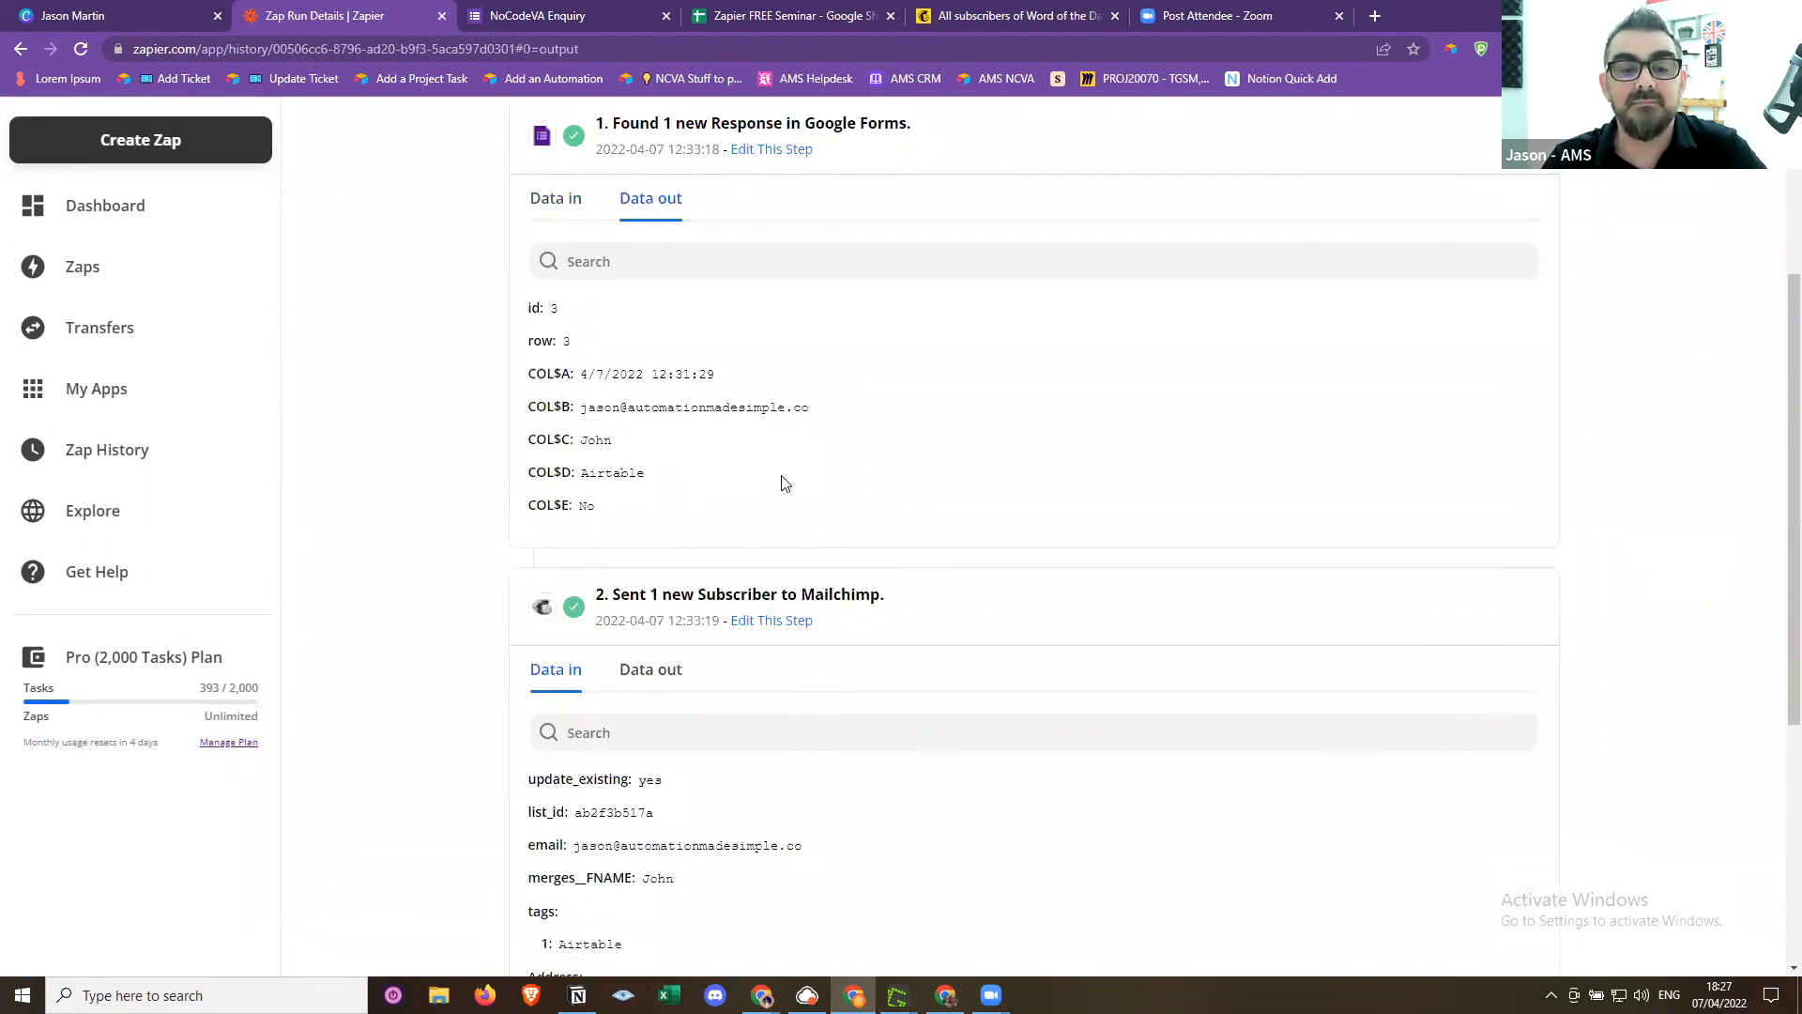
{"action": "scroll", "coordinate": [772, 492], "scroll_direction": "down", "scroll_amount": 2}
{"action": "scroll", "coordinate": [773, 688], "scroll_direction": "down", "scroll_amount": 3}
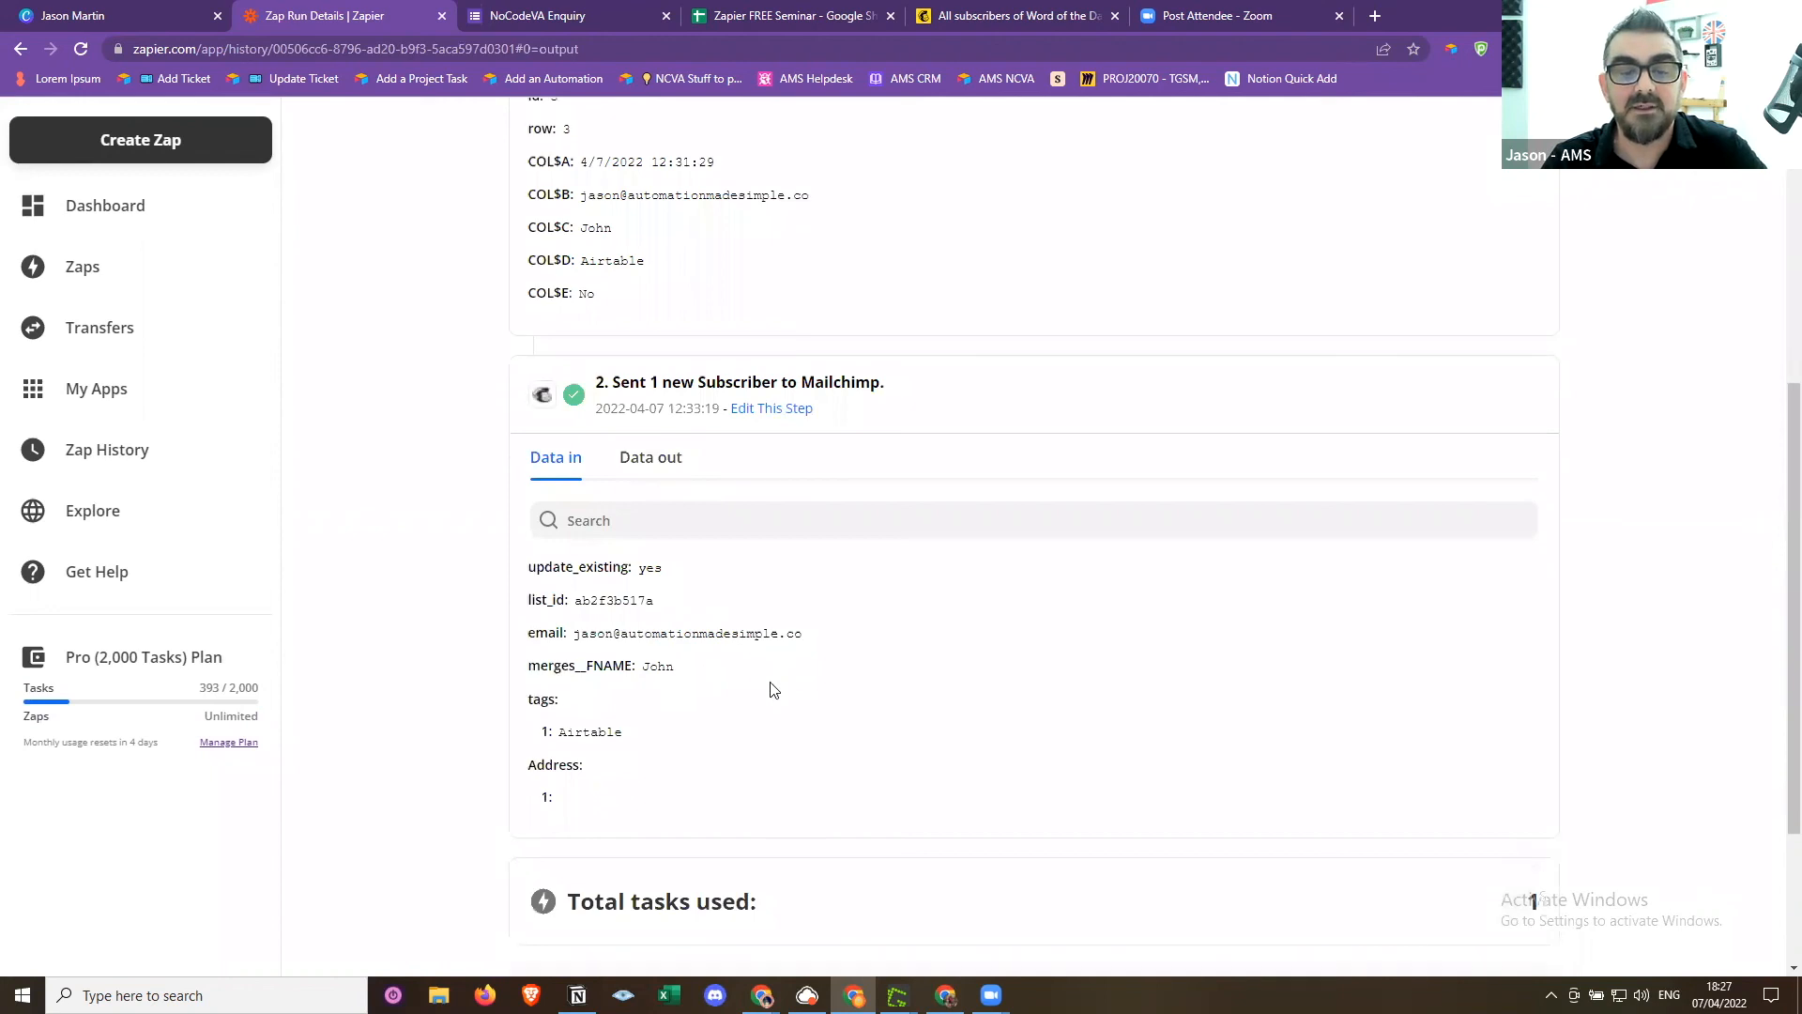
{"action": "scroll", "coordinate": [869, 644], "scroll_direction": "up", "scroll_amount": 4}
{"action": "scroll", "coordinate": [776, 594], "scroll_direction": "up", "scroll_amount": 4}
{"action": "scroll", "coordinate": [785, 624], "scroll_direction": "down", "scroll_amount": 6}
{"action": "scroll", "coordinate": [817, 646], "scroll_direction": "up", "scroll_amount": 4}
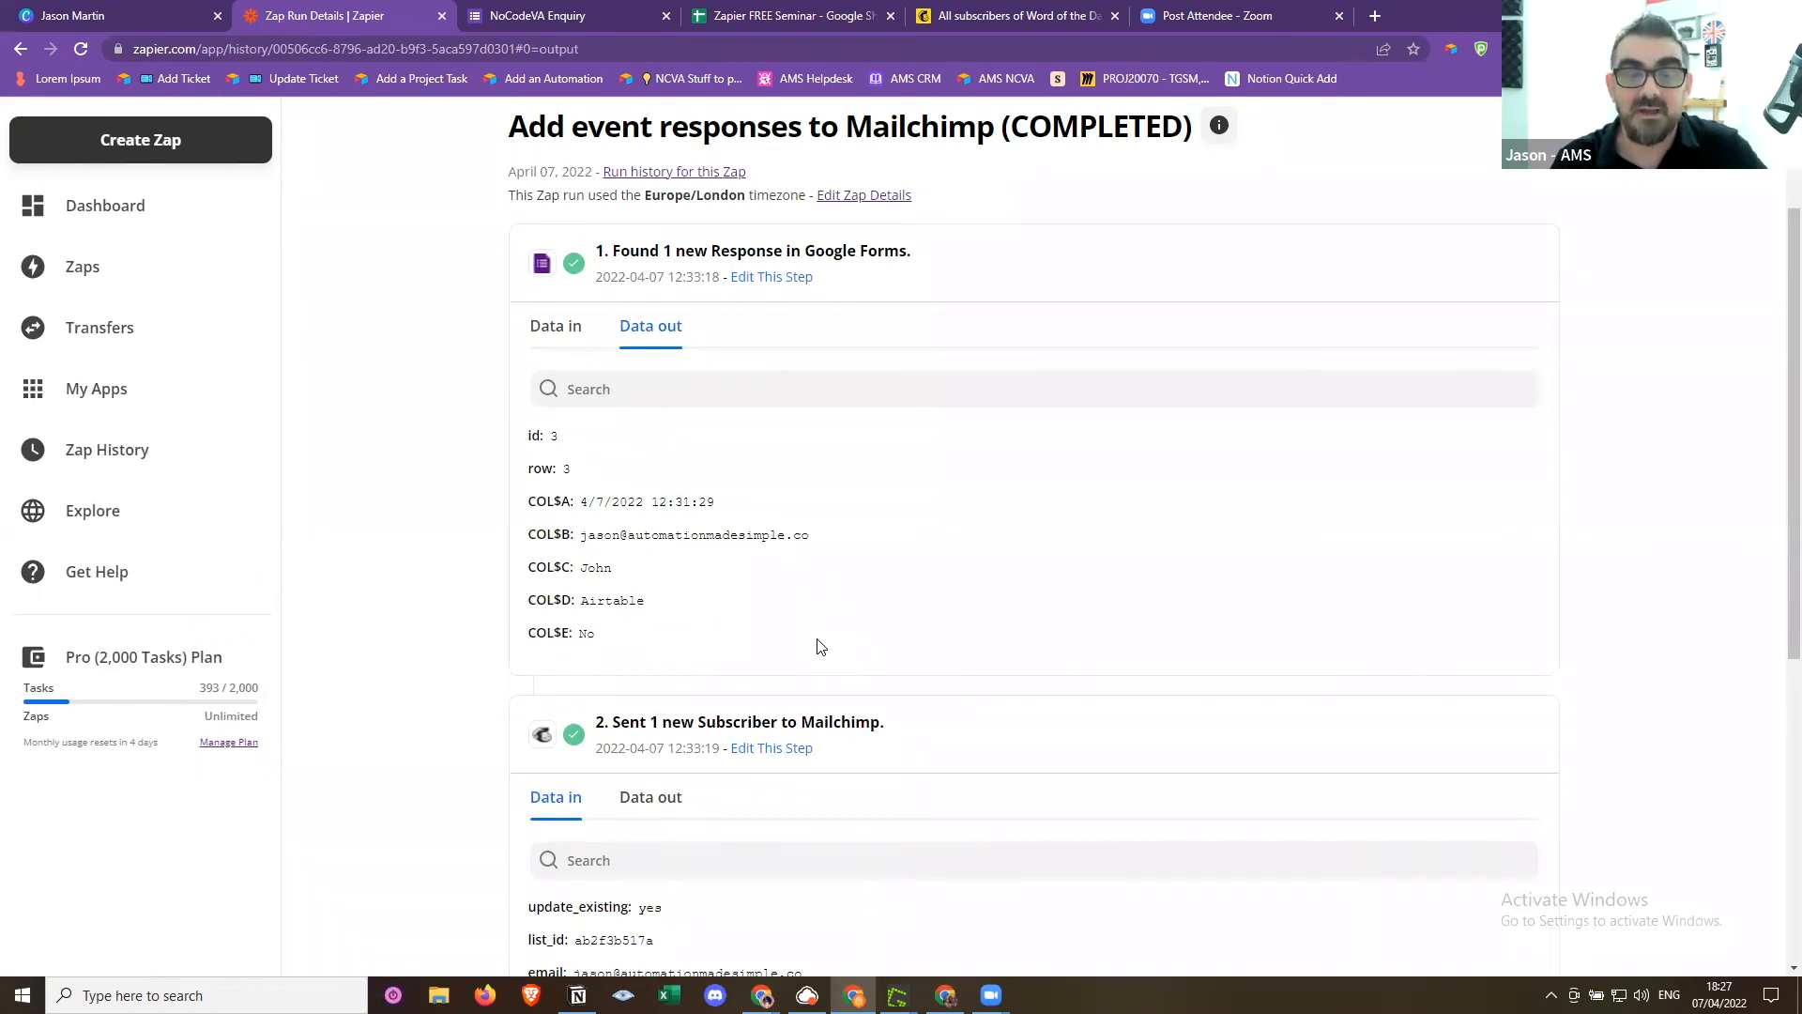
{"action": "scroll", "coordinate": [825, 624], "scroll_direction": "up", "scroll_amount": 2}
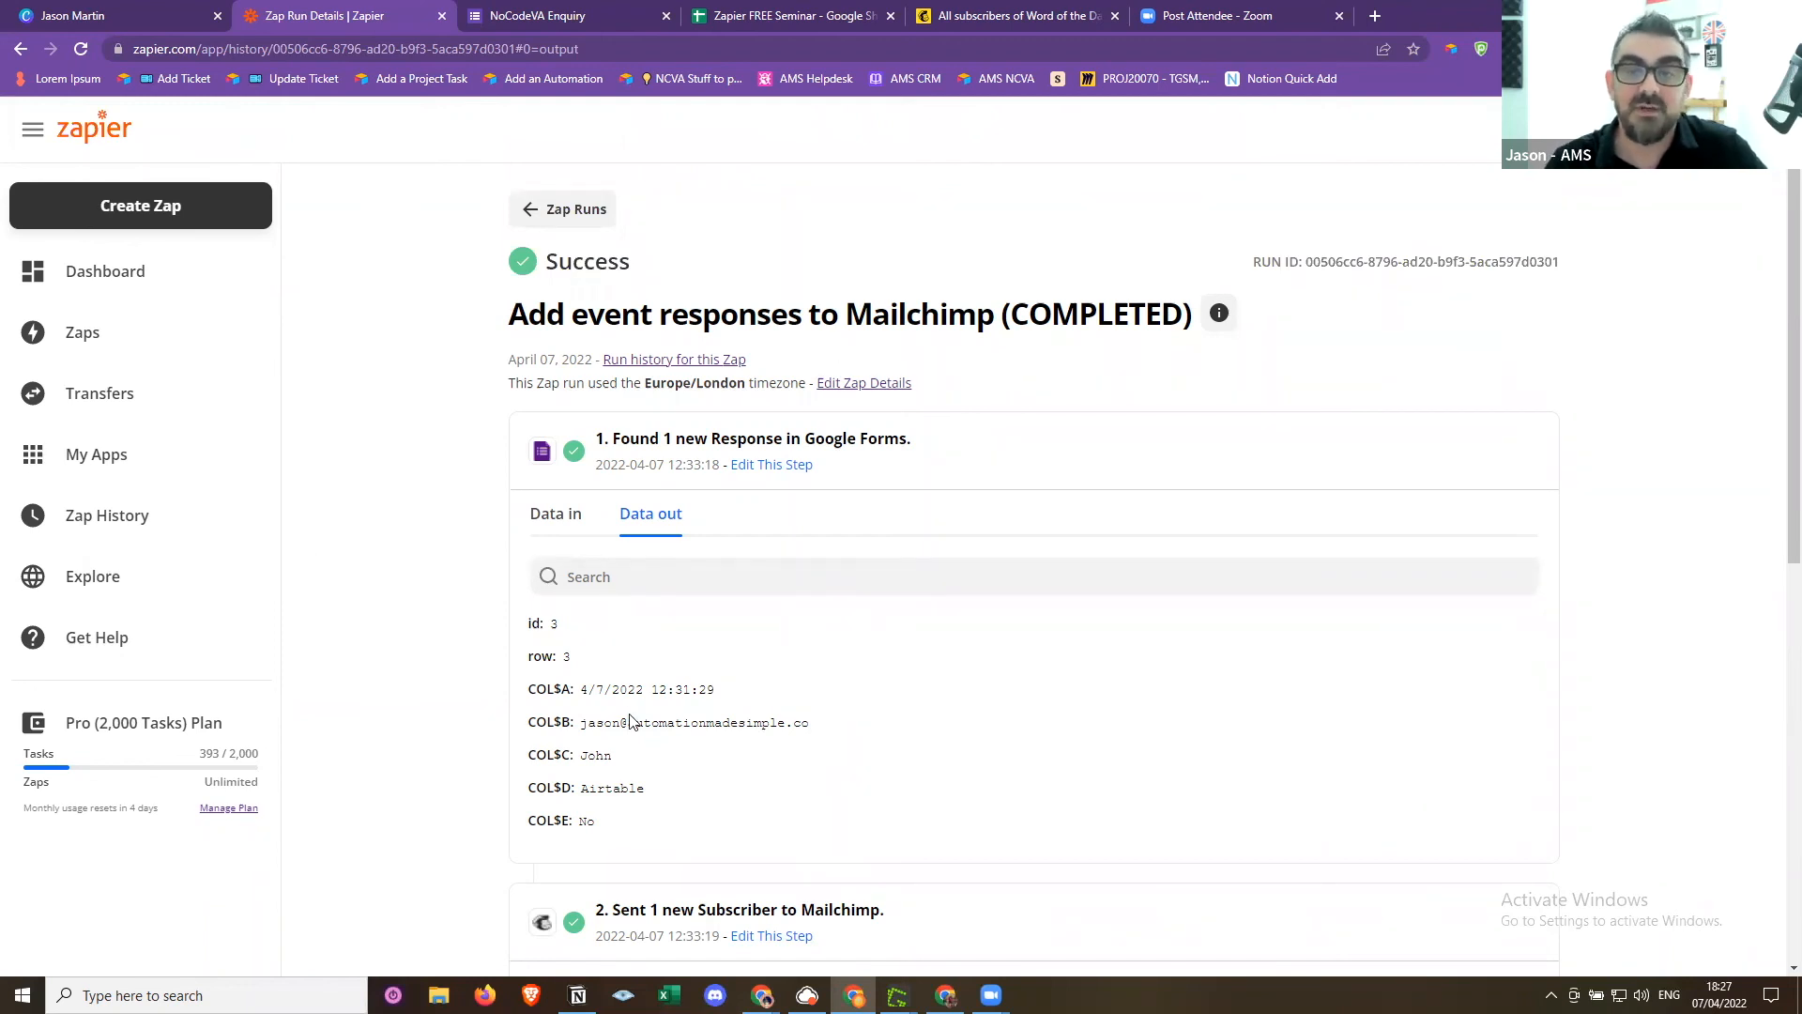
Return to the list of Zap runs and look through the recorded runs
{"action": "left_click", "coordinate": [561, 208]}
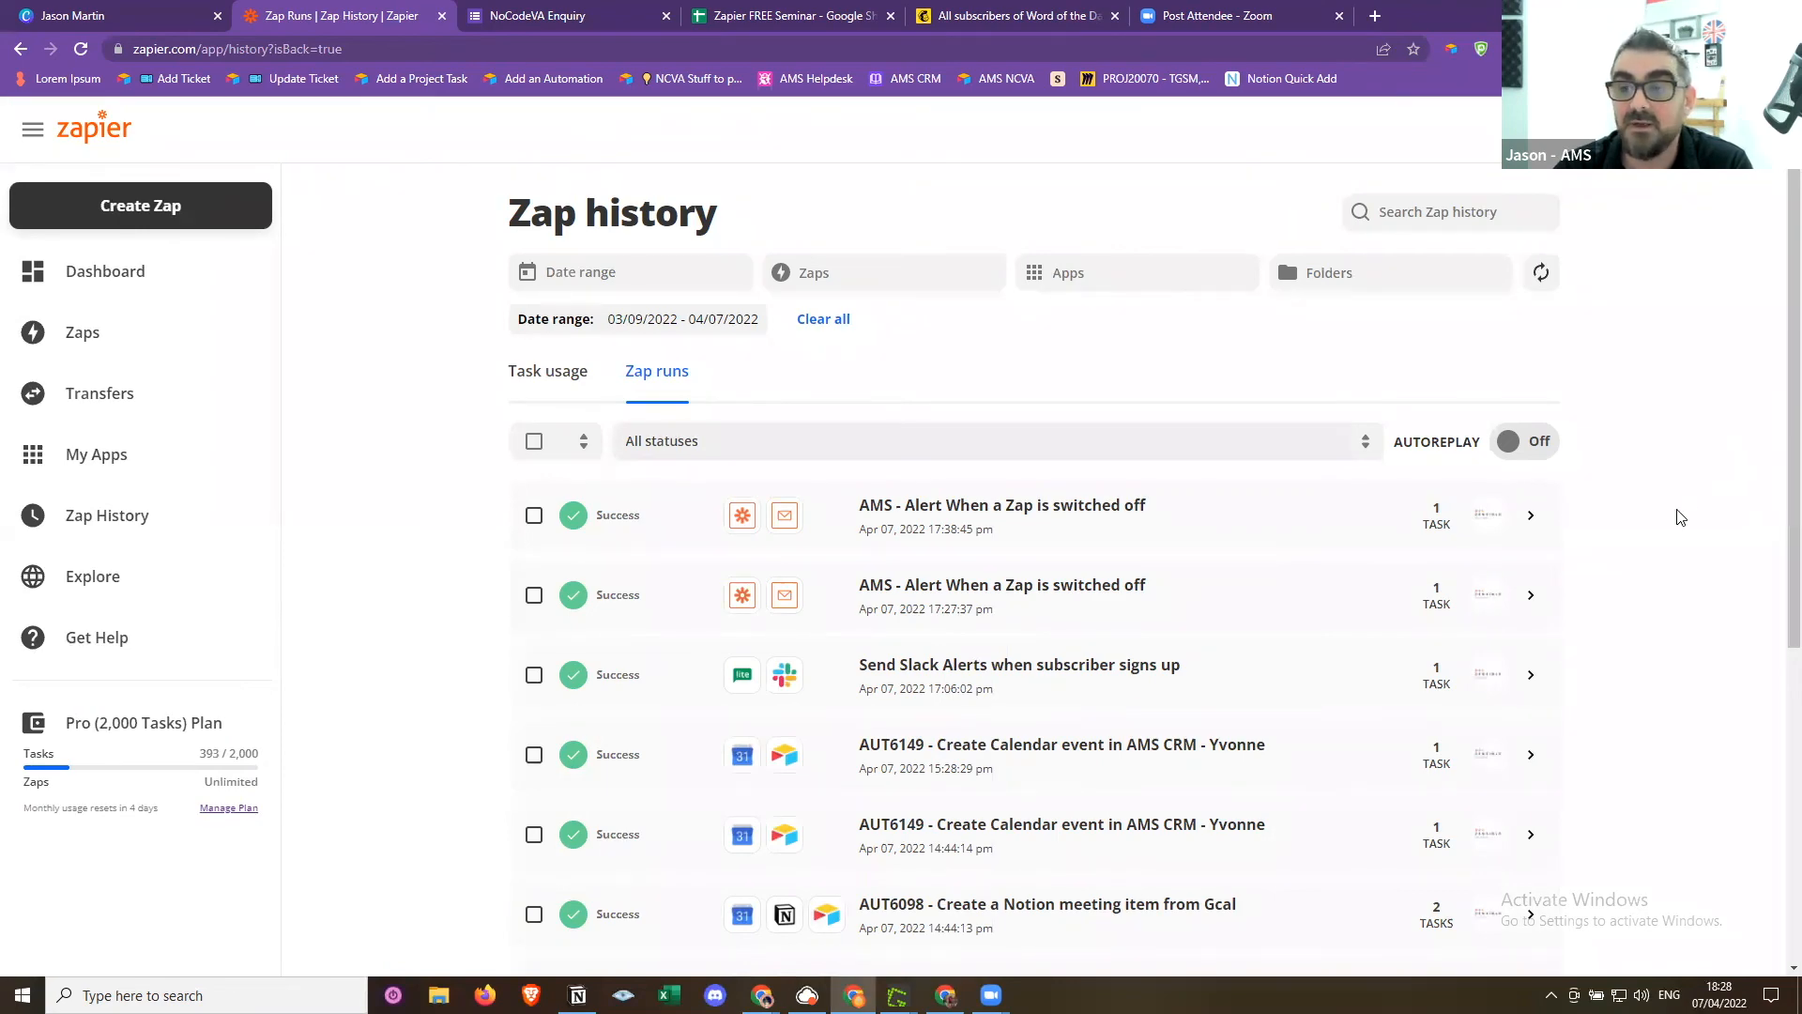
{"action": "scroll", "coordinate": [1678, 514], "scroll_direction": "down", "scroll_amount": 6}
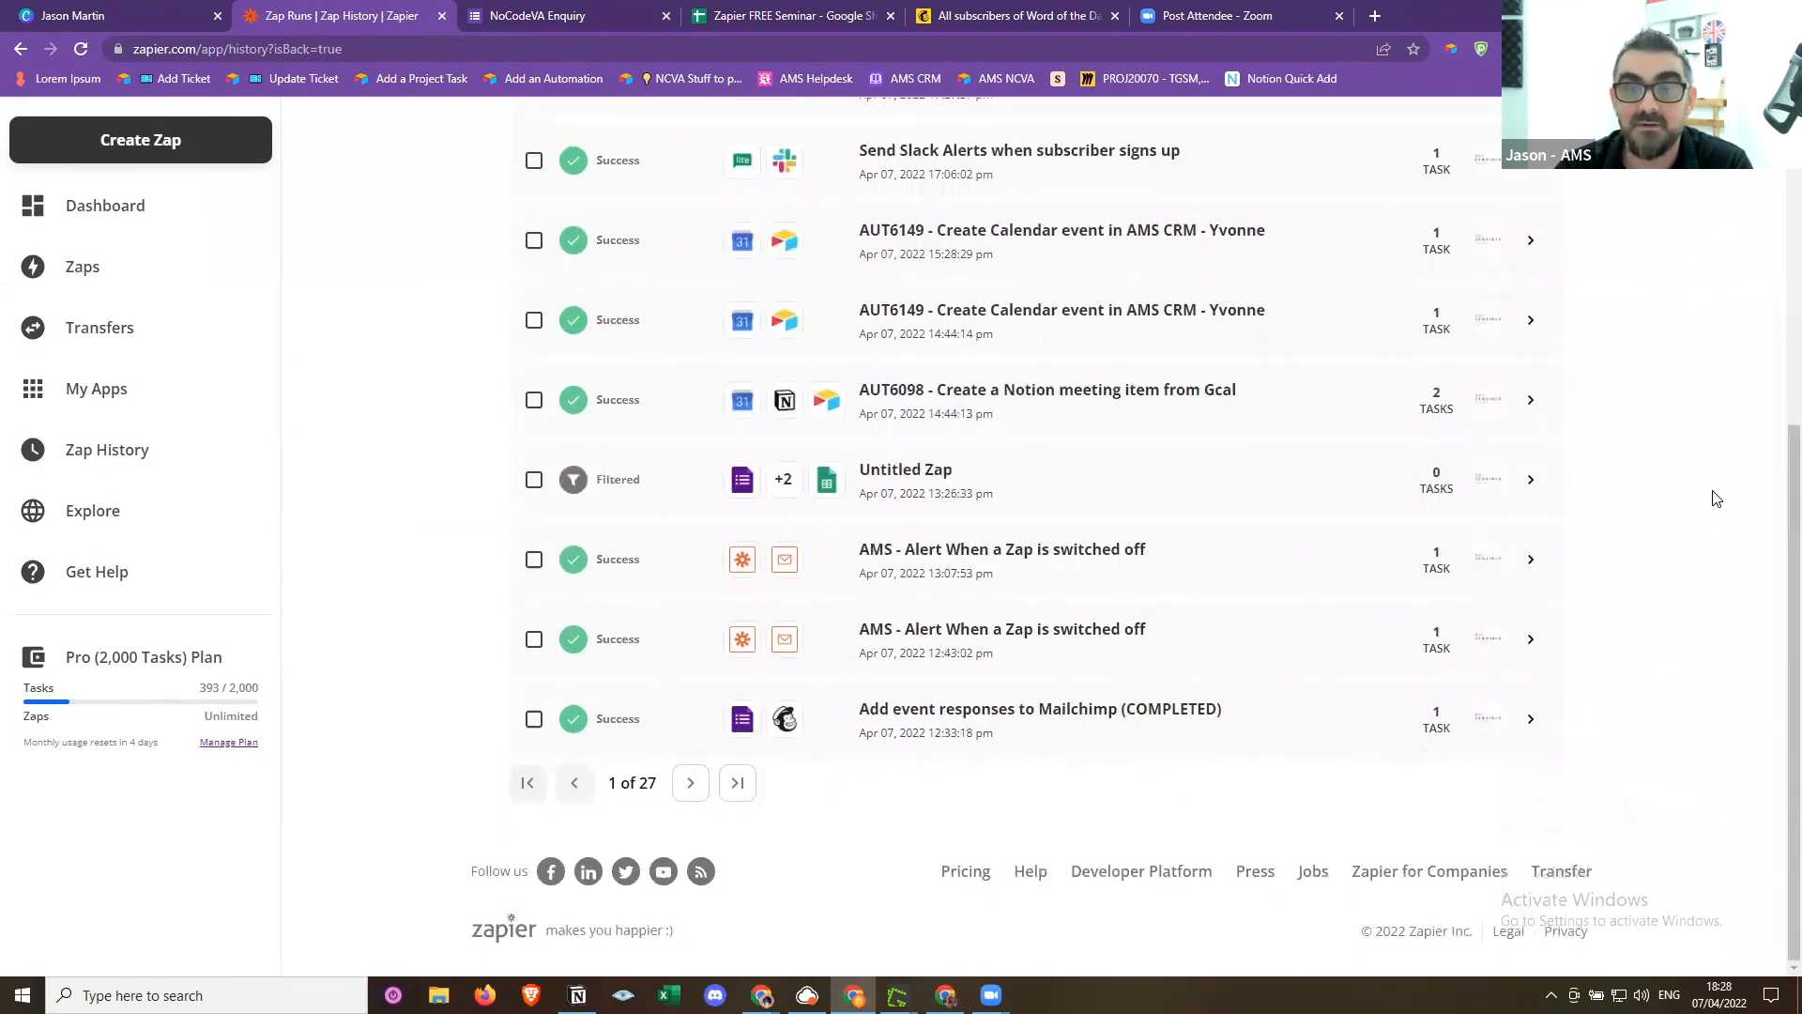